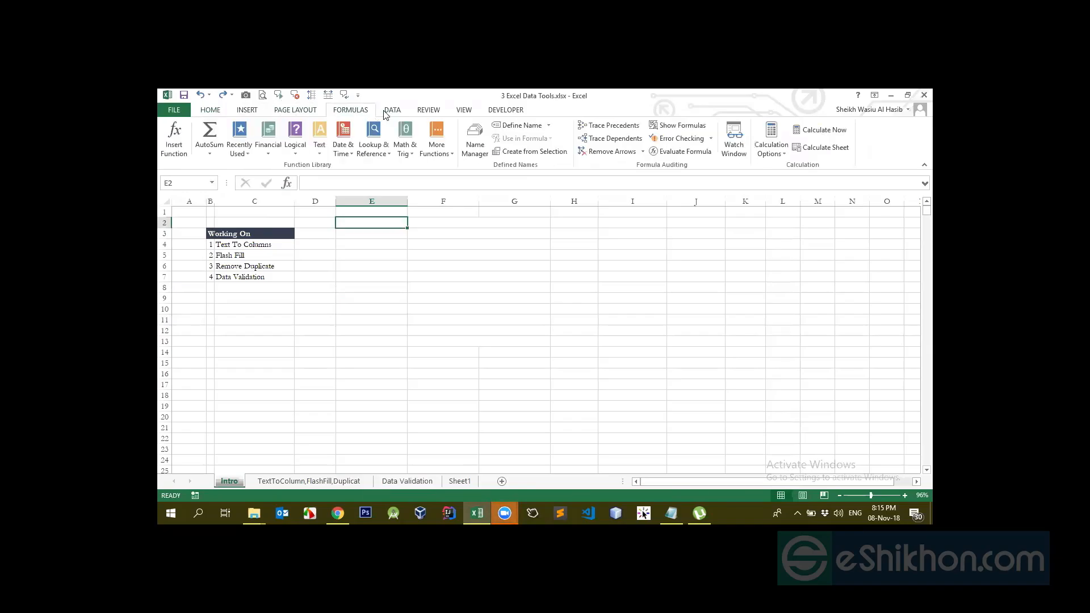
# Look over the Intro sheet and the next sheet, then select the Working On list B3:C7
pyautogui.click(210, 109)
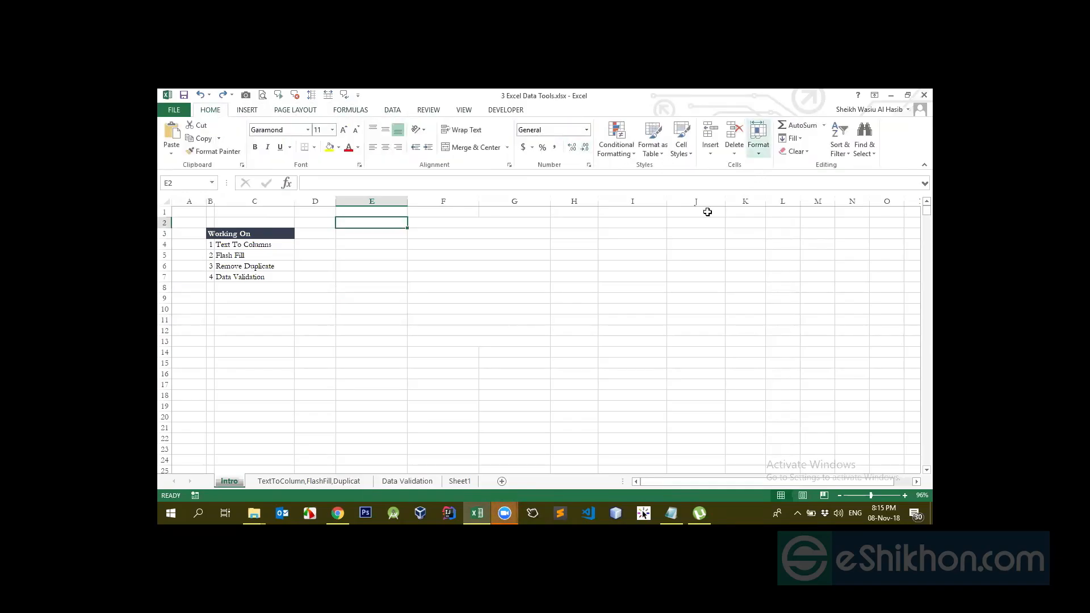
pyautogui.click(354, 290)
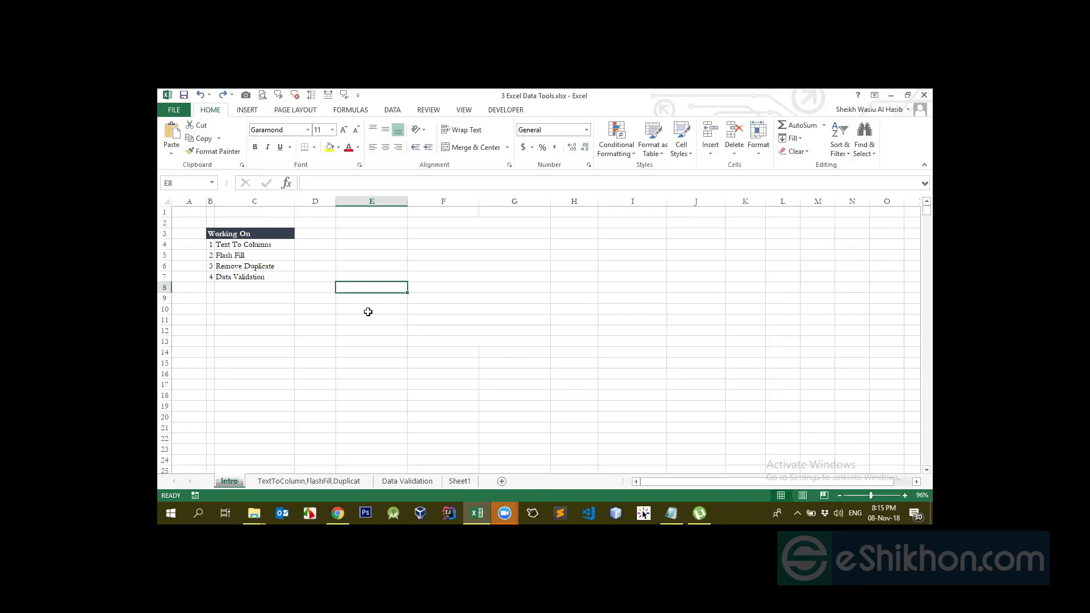
pyautogui.click(311, 481)
pyautogui.click(229, 482)
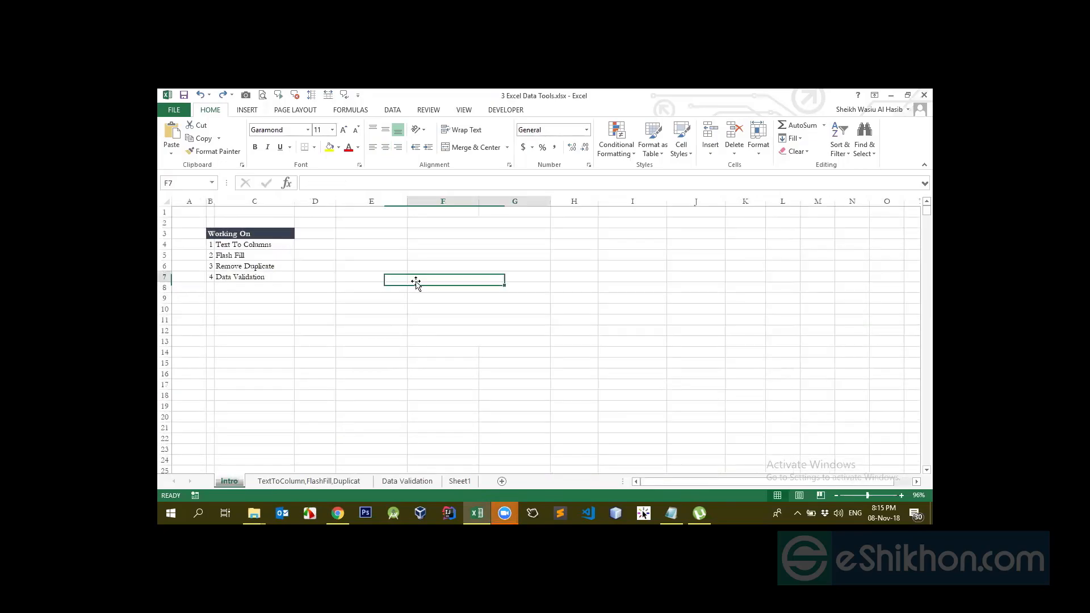
pyautogui.click(258, 246)
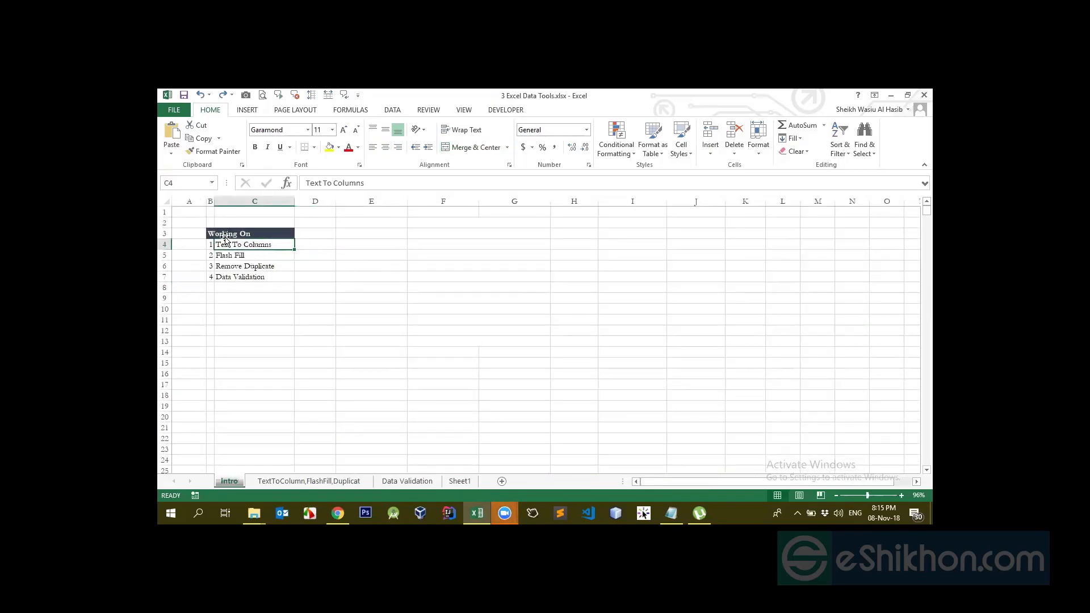
pyautogui.moveTo(224, 233); pyautogui.dragTo(254, 280)
# Merge the empty block F2:G13 with Merge Cells, then unmerge it again
pyautogui.moveTo(462, 220); pyautogui.dragTo(485, 342)
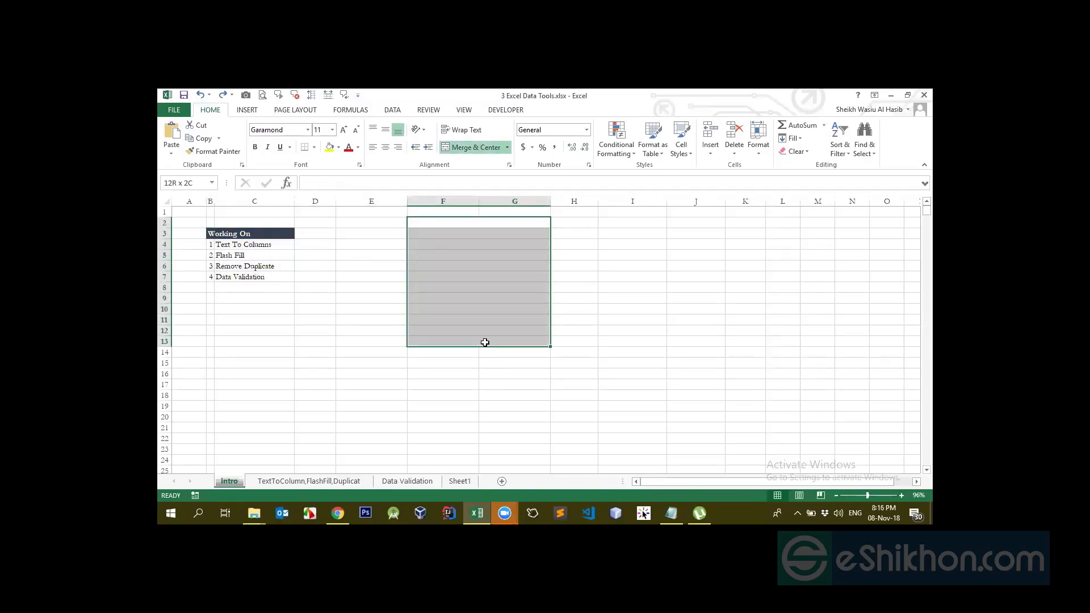
pyautogui.click(507, 147)
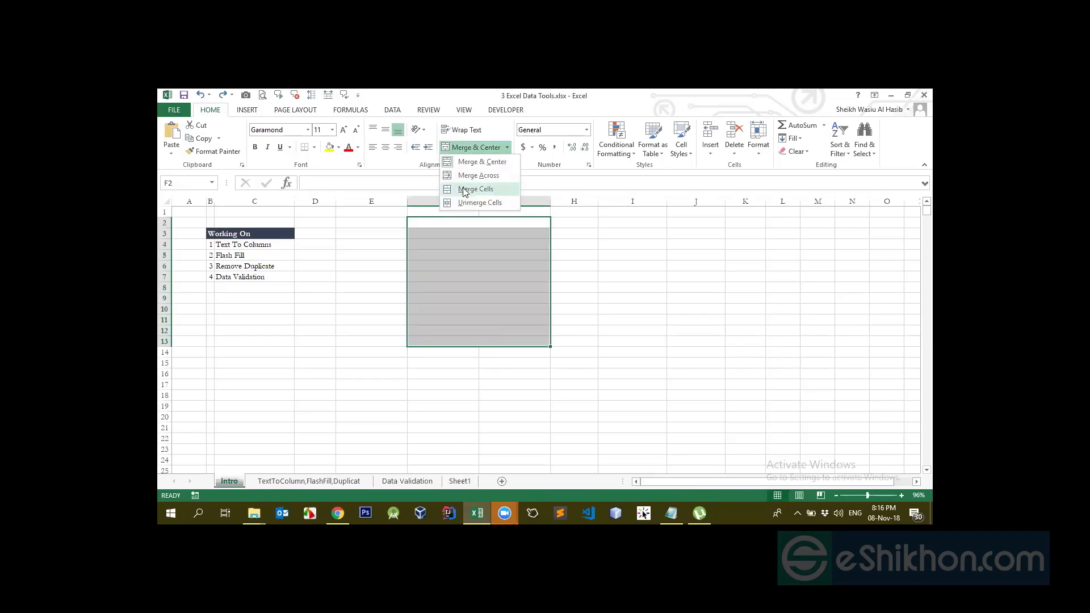
pyautogui.click(458, 166)
pyautogui.click(507, 148)
pyautogui.click(363, 275)
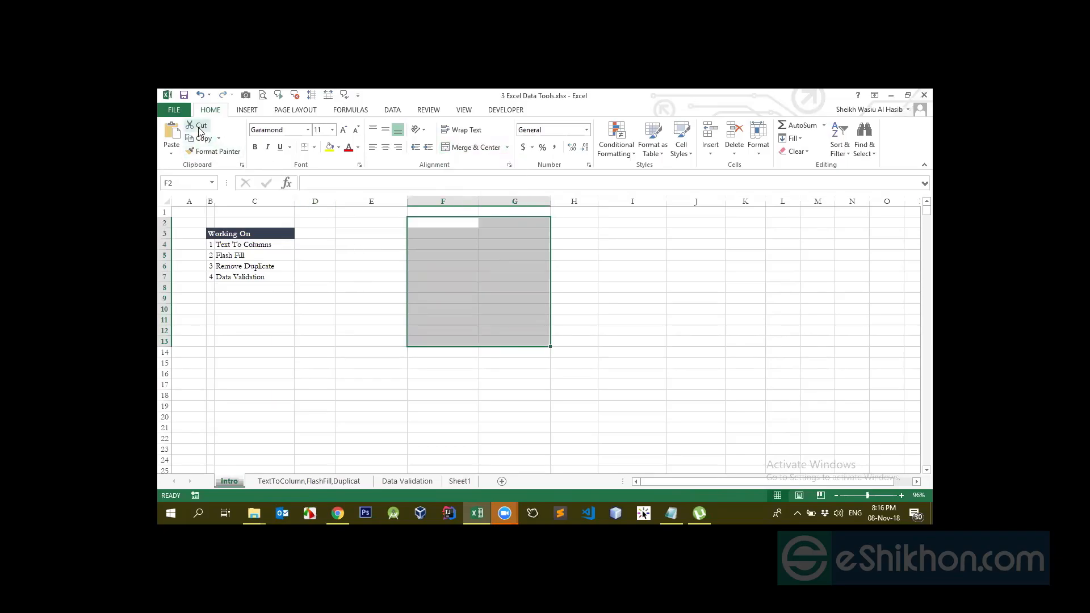
# Type 'dasds' in E4 and cut-paste it down to E7
pyautogui.click(314, 234)
pyautogui.click(402, 246)
pyautogui.write('dasds')
pyautogui.click(443, 246)
pyautogui.click(360, 246)
pyautogui.click(199, 138)
pyautogui.click(389, 298)
pyautogui.click(404, 278)
pyautogui.press('Return')
# Move 'dasds' from E7 to E10, then cut and paste it into E8
pyautogui.click(358, 246)
pyautogui.click(359, 234)
pyautogui.click(360, 276)
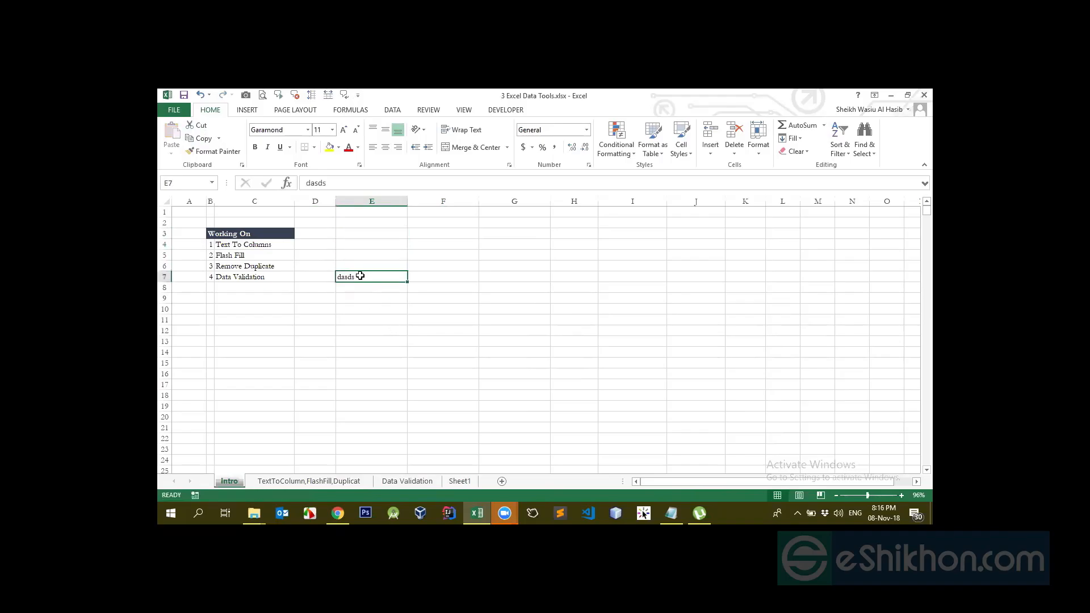
pyautogui.hotkey('ctrl', 'c')
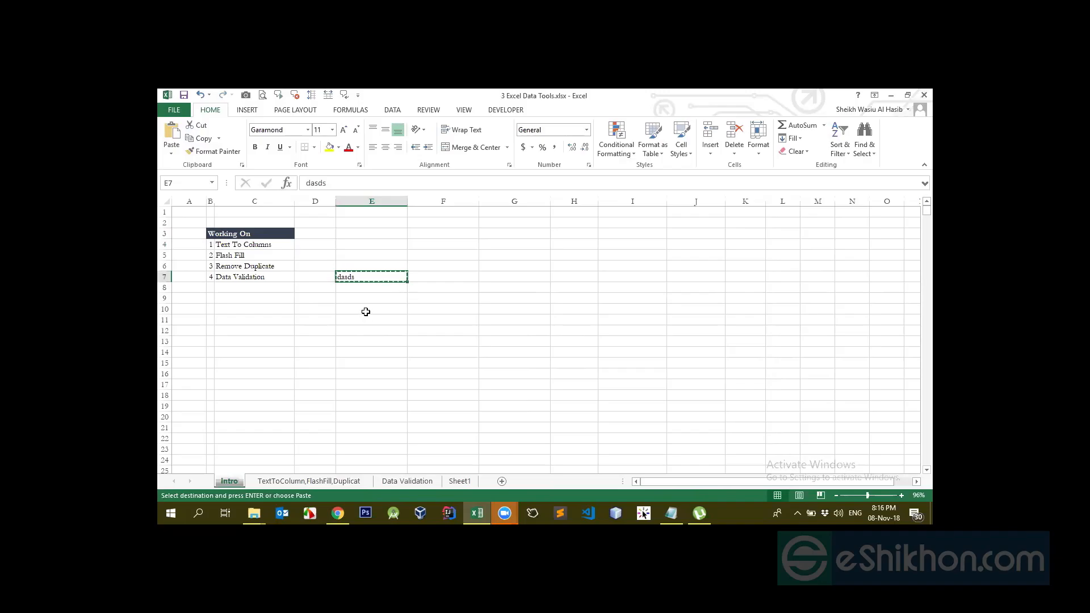
pyautogui.click(365, 312)
pyautogui.hotkey('ctrl', 'v')
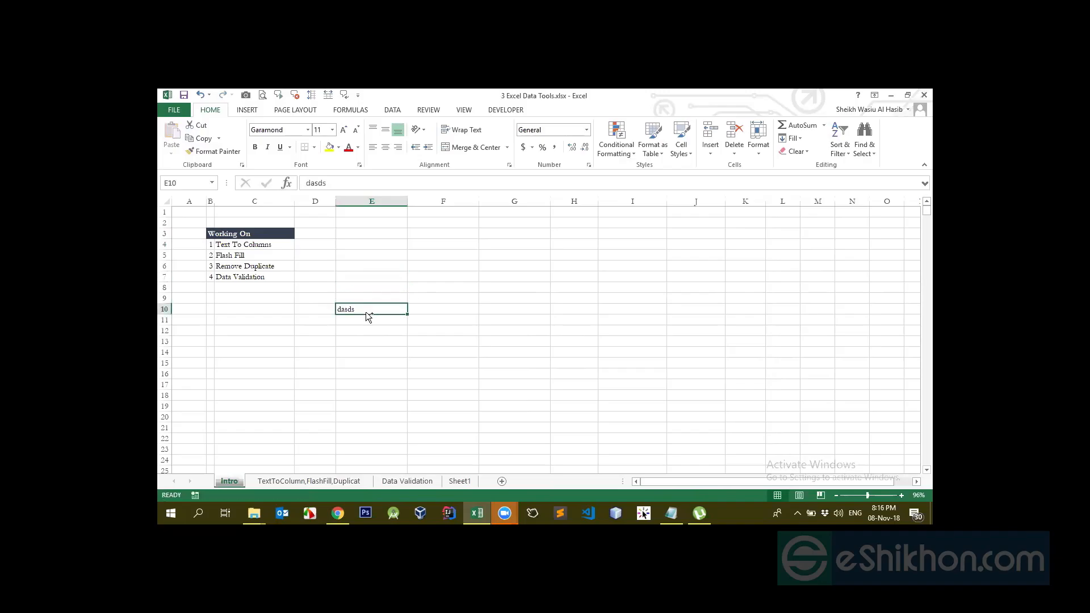
pyautogui.press('Up')
pyautogui.press('Up')
pyautogui.press('Up')
pyautogui.press('Up')
pyautogui.press('Up')
pyautogui.press('Up')
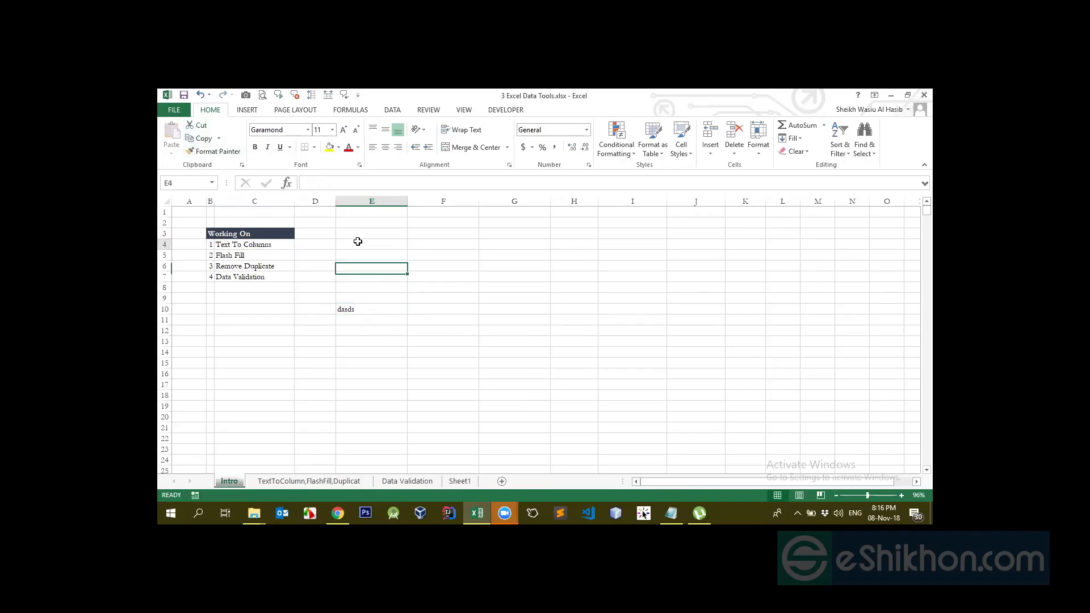
pyautogui.click(355, 309)
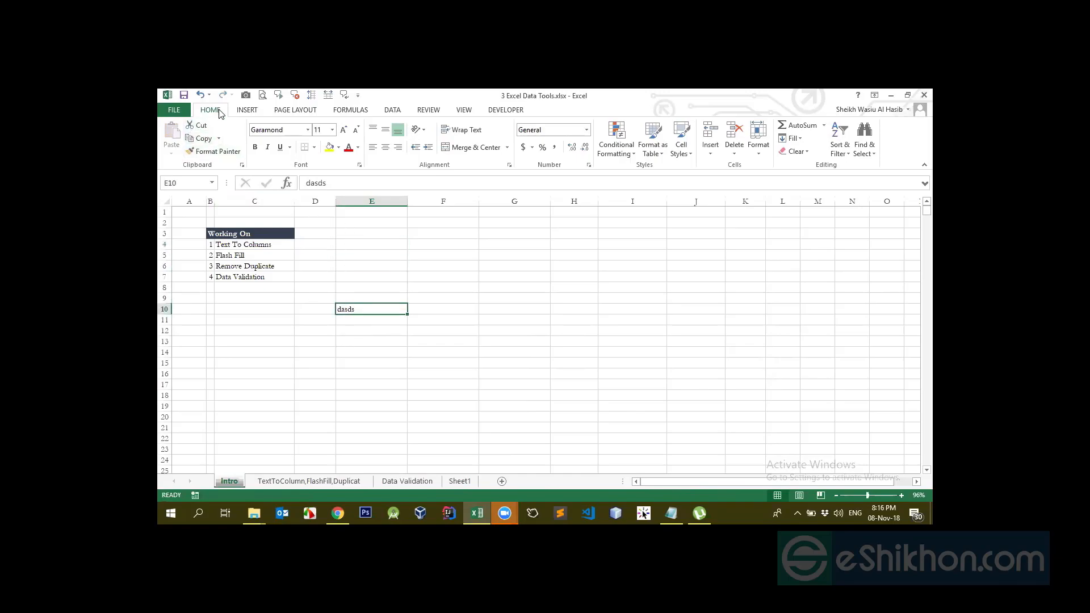
pyautogui.click(199, 126)
pyautogui.click(353, 287)
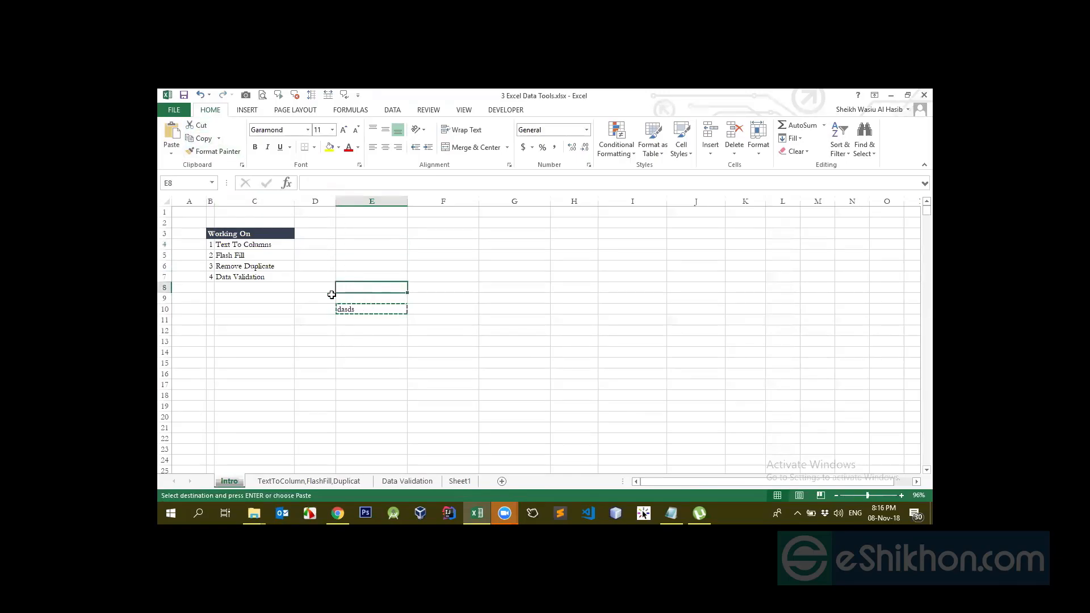
pyautogui.click(173, 136)
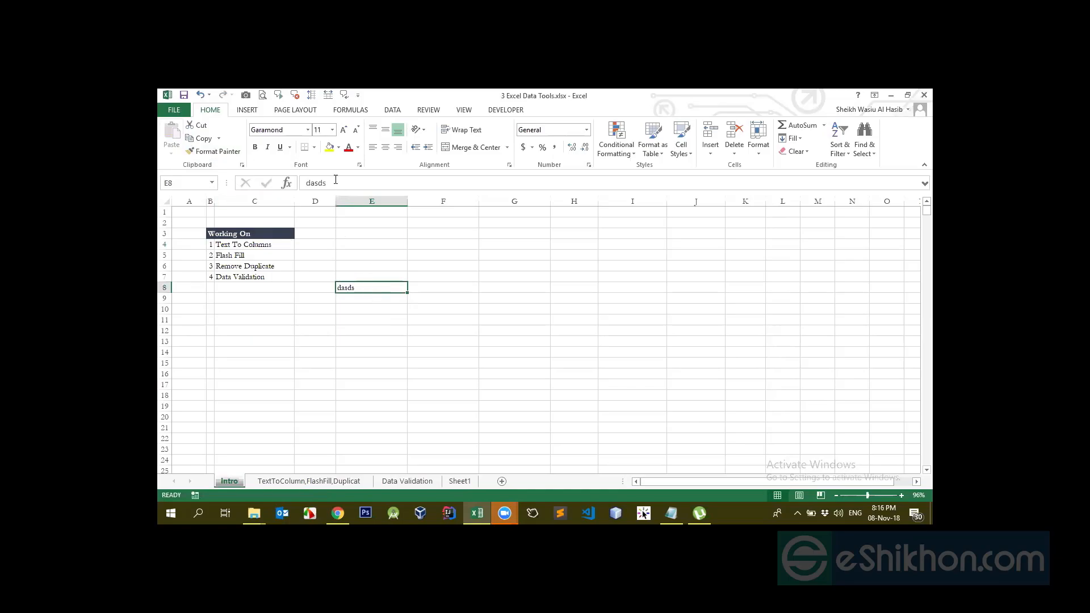
# Give cell E8 a yellow fill and orange text
pyautogui.click(329, 148)
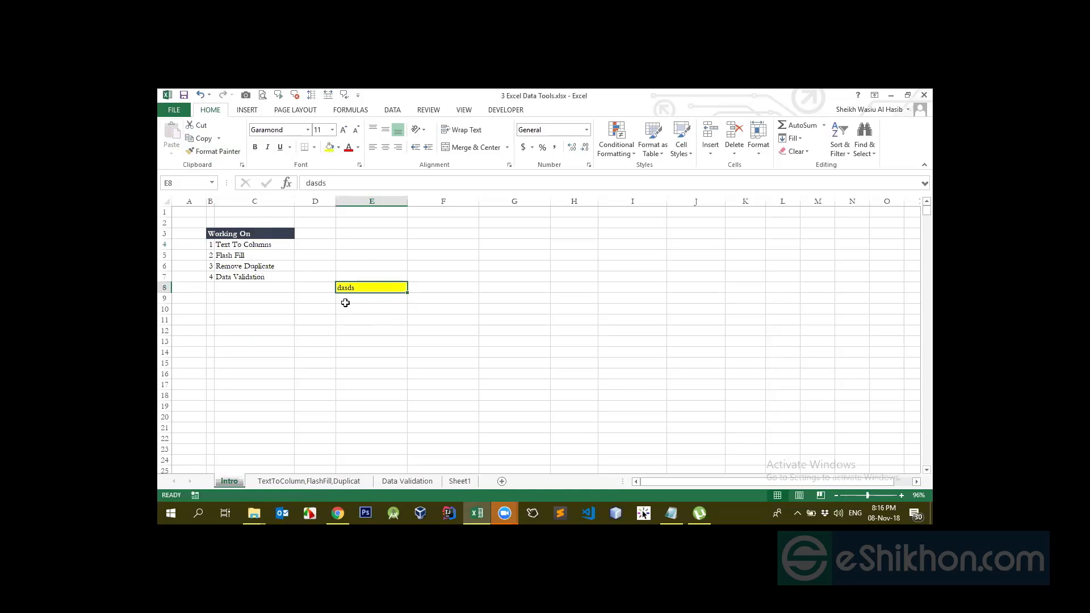
pyautogui.click(357, 148)
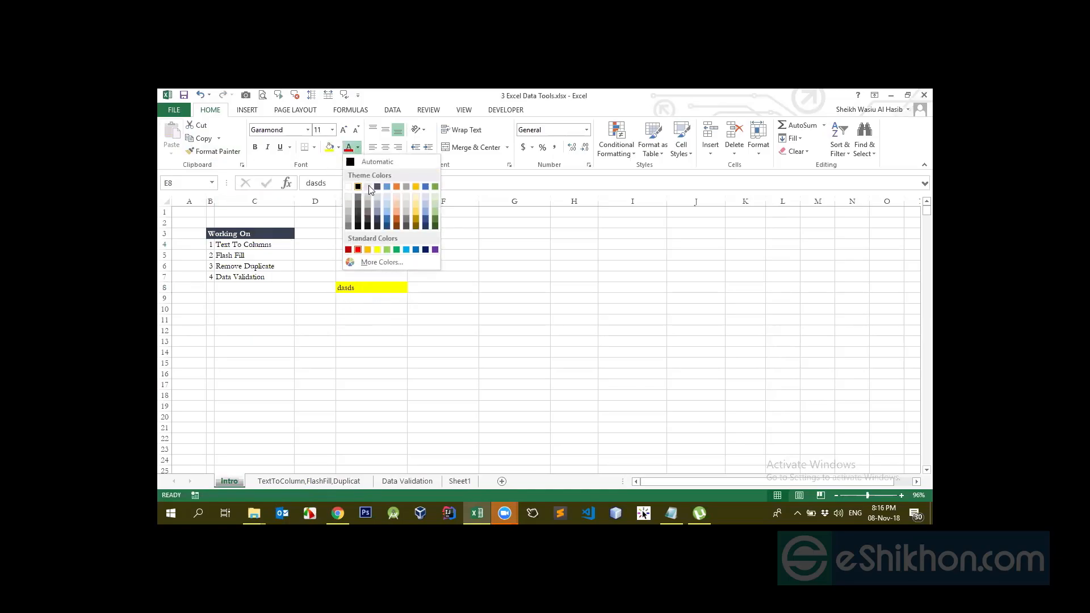
pyautogui.click(396, 187)
# Enter 'dsdasib' in F8, then pick up E8's formatting with Format Painter
pyautogui.click(457, 290)
pyautogui.write('dsd')
pyautogui.write('asib')
pyautogui.press('Return')
pyautogui.click(386, 286)
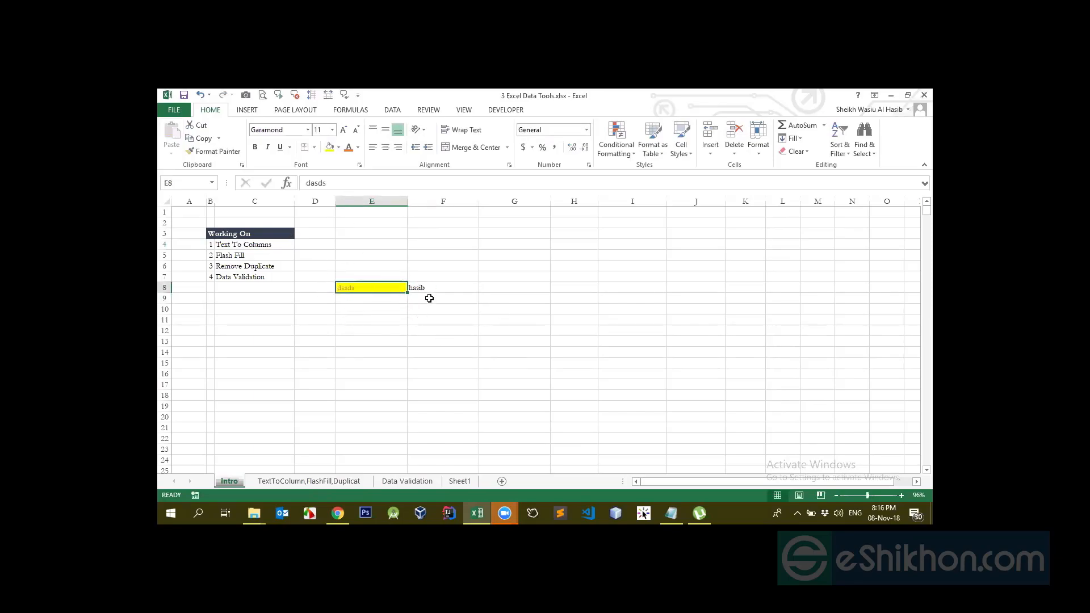
pyautogui.click(424, 286)
pyautogui.click(366, 288)
pyautogui.click(213, 151)
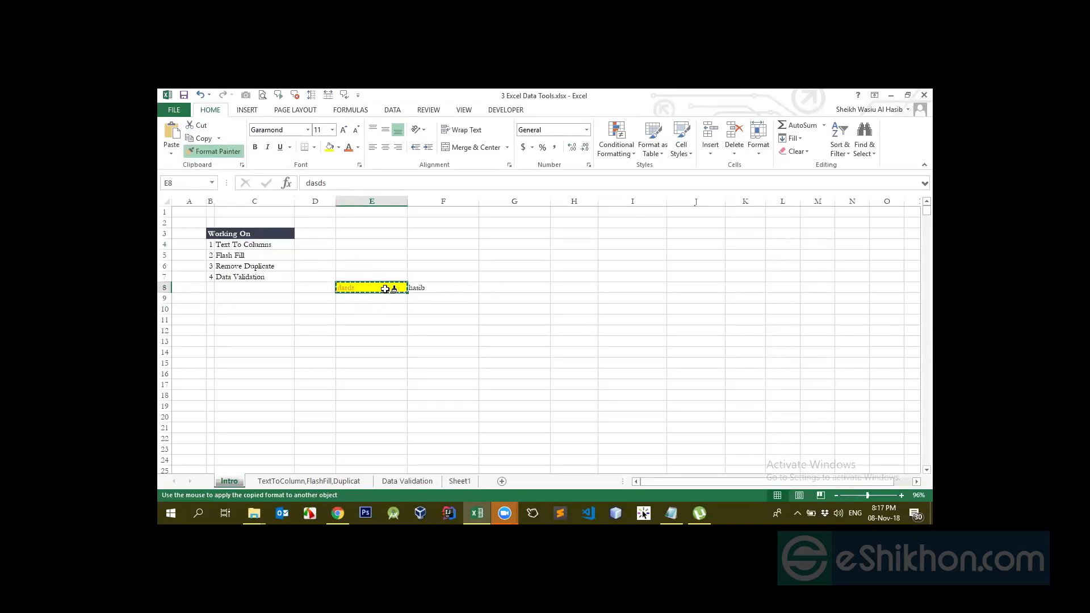
# Paint E8's yellow fill and orange text onto F8 and compare the two cells
pyautogui.click(437, 287)
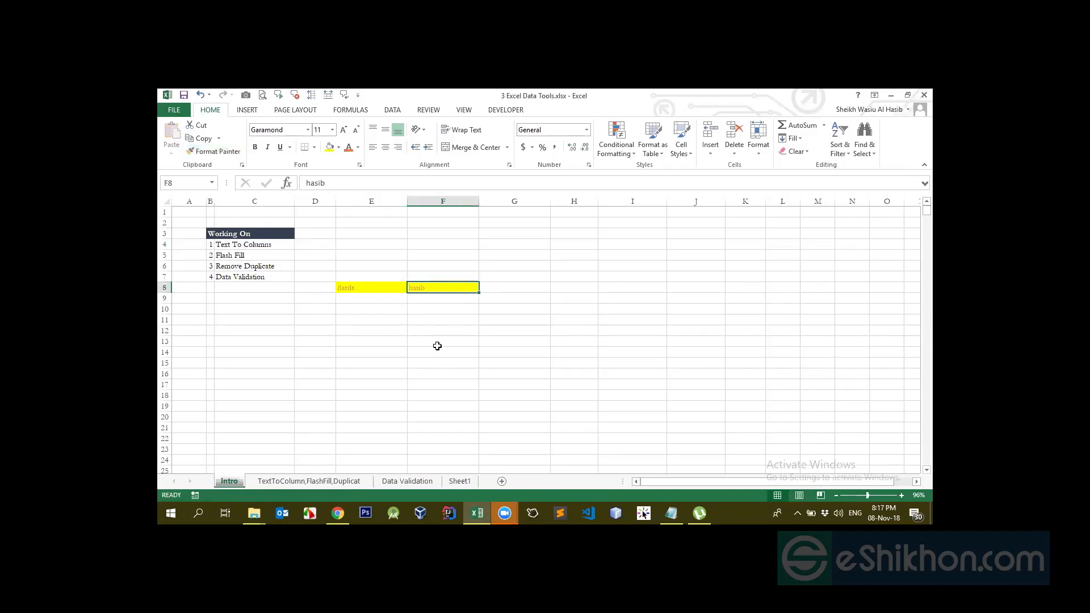
pyautogui.click(366, 290)
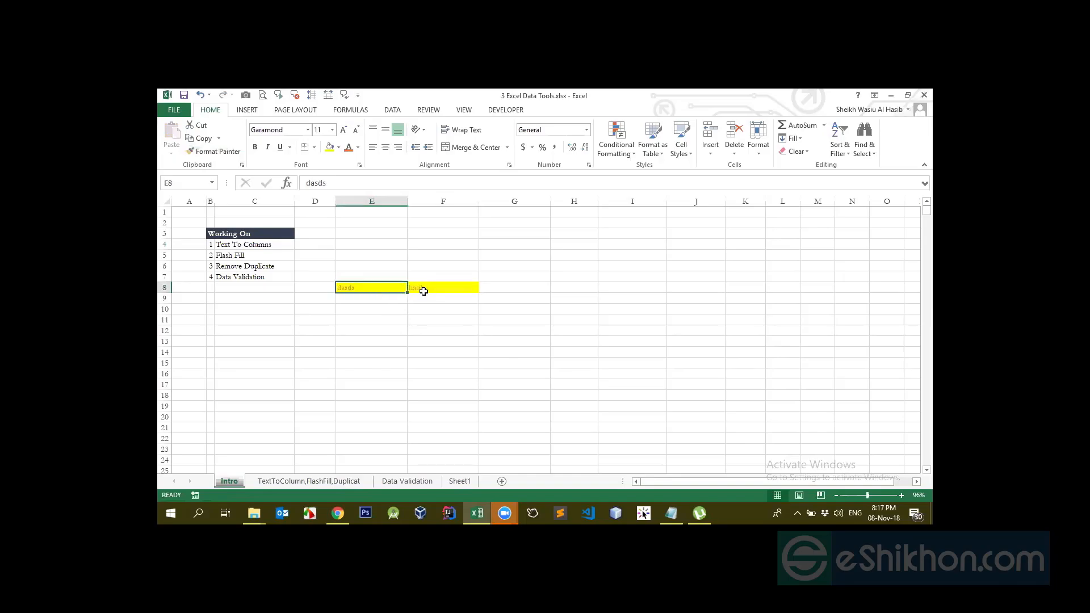
pyautogui.click(460, 288)
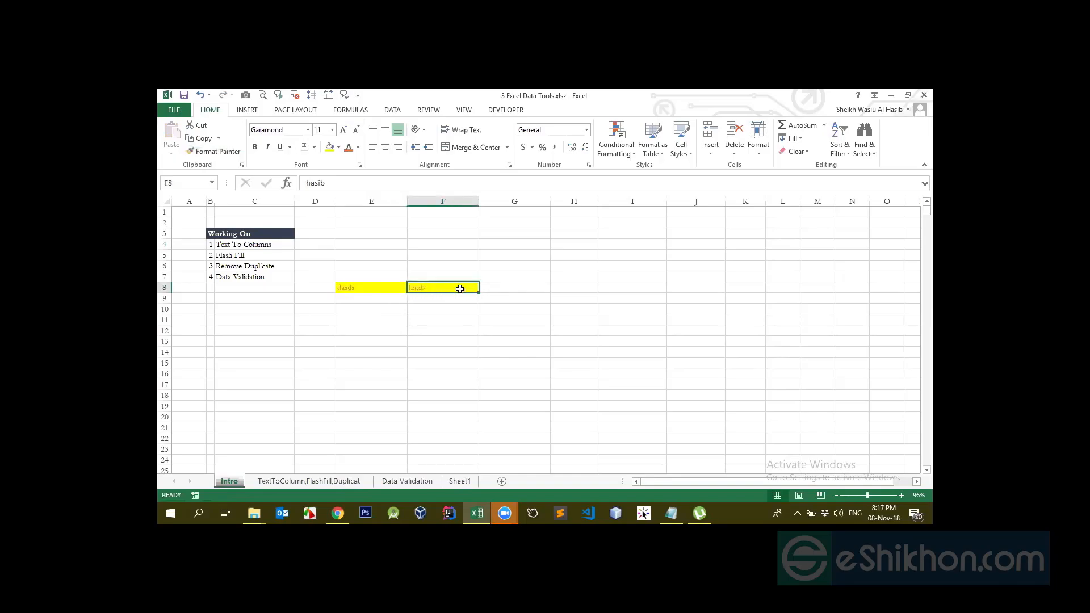
pyautogui.click(373, 290)
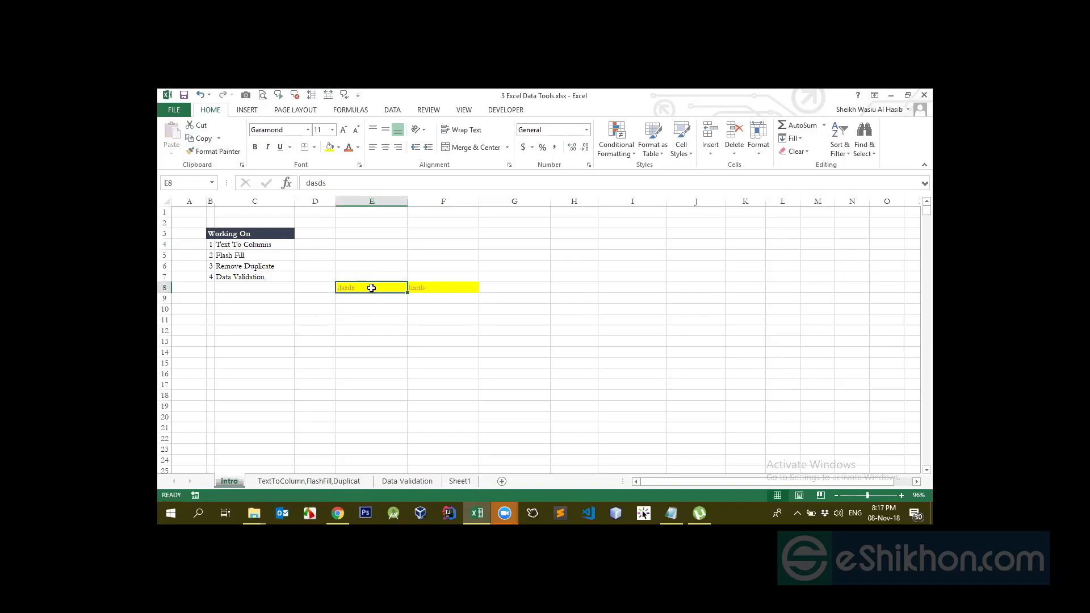
pyautogui.click(431, 290)
pyautogui.click(379, 290)
# Set E8 to Adobe Fan Heiti Std B and paint that font onto F8
pyautogui.click(307, 129)
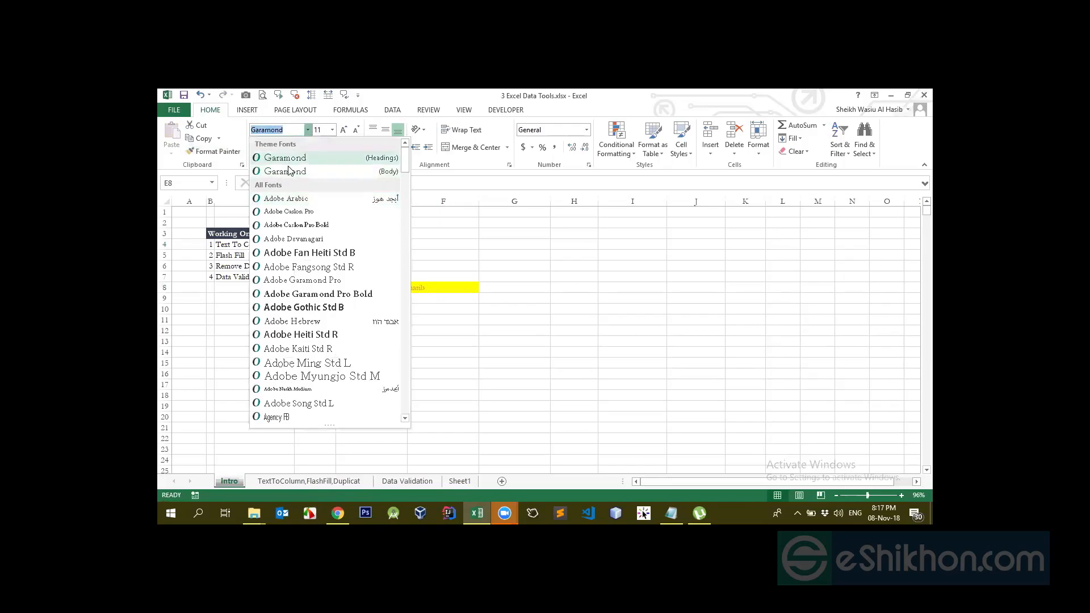
pyautogui.click(293, 180)
pyautogui.click(189, 152)
pyautogui.click(428, 287)
pyautogui.click(375, 289)
pyautogui.click(425, 287)
pyautogui.click(371, 286)
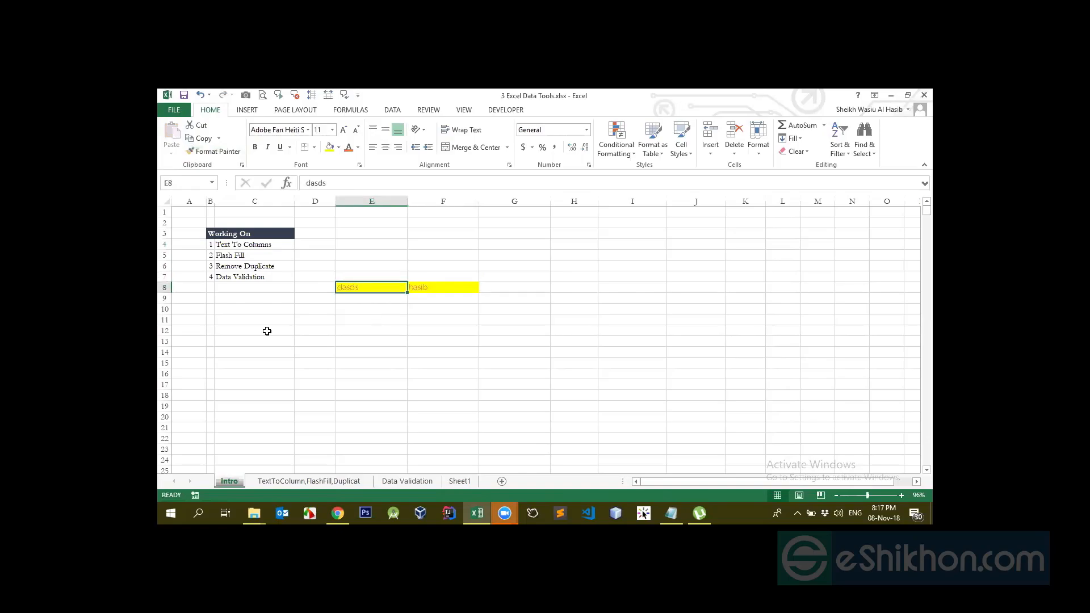
# Start typing 'dasdsd' in E11, cancel it, and recheck E8 and F8
pyautogui.click(386, 319)
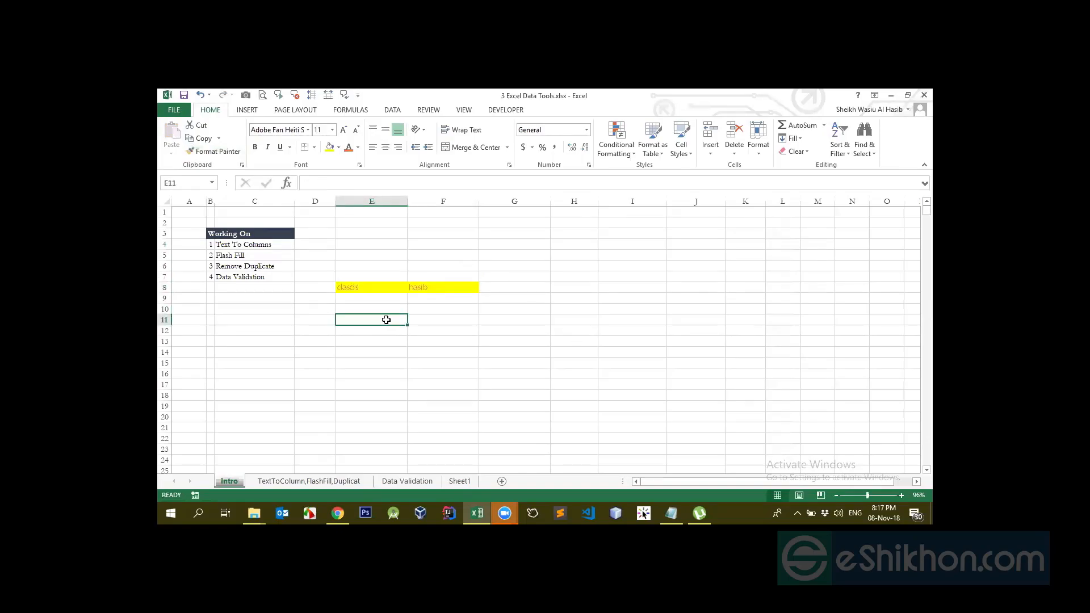
pyautogui.write('dasdsd')
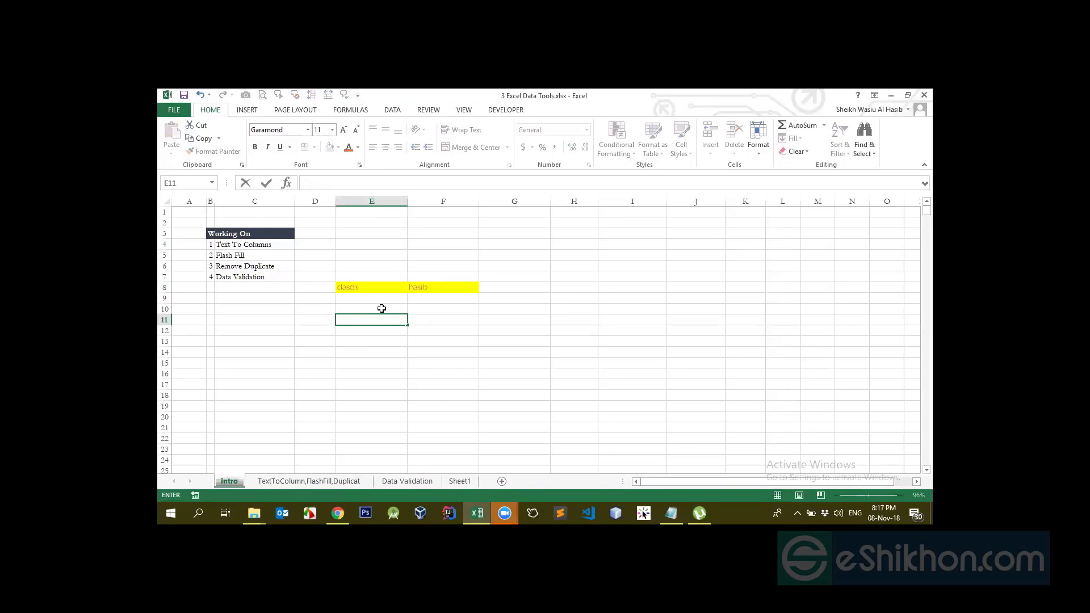
pyautogui.press('Escape')
pyautogui.click(365, 287)
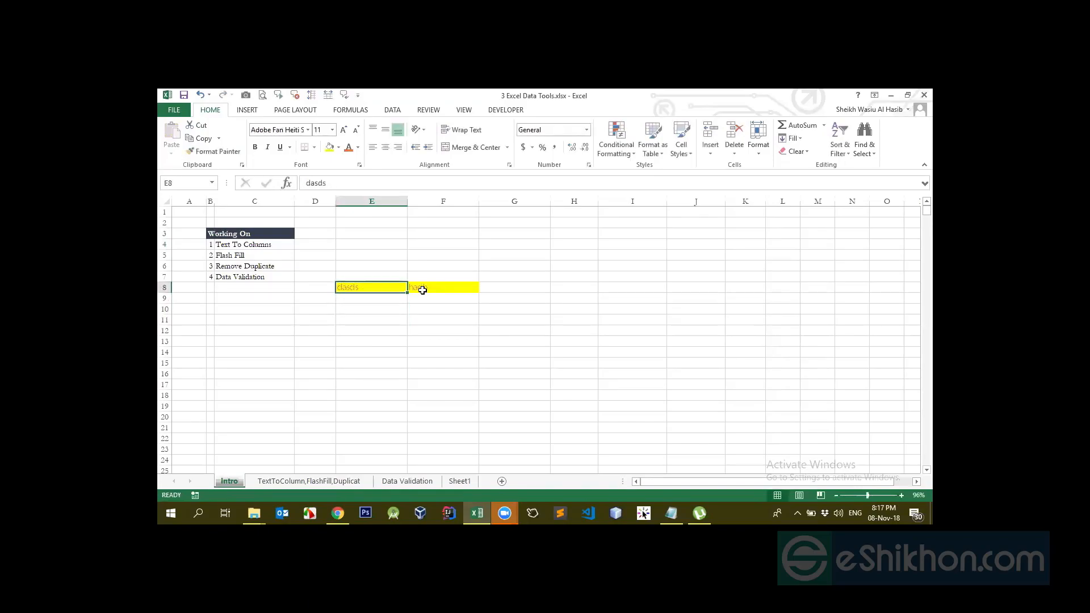
pyautogui.press('Right')
pyautogui.click(377, 290)
pyautogui.click(441, 287)
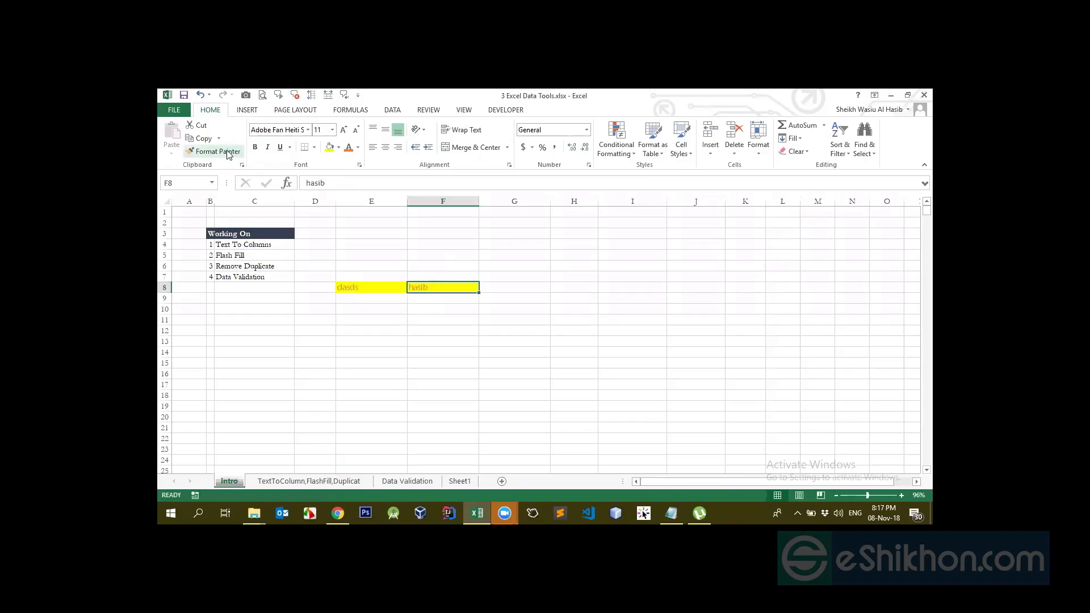
pyautogui.click(386, 260)
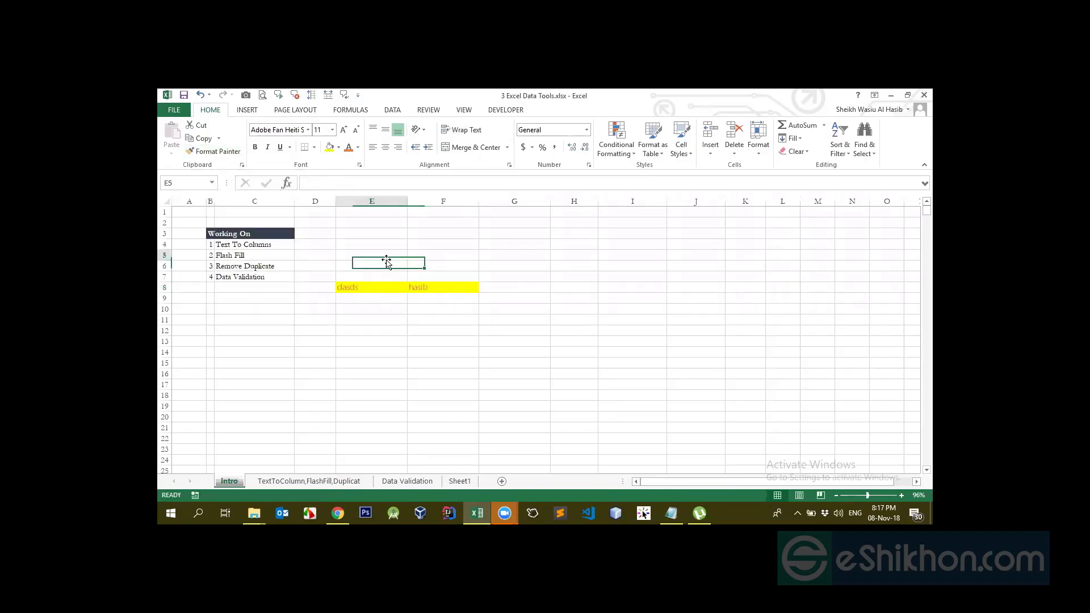
pyautogui.write('H')
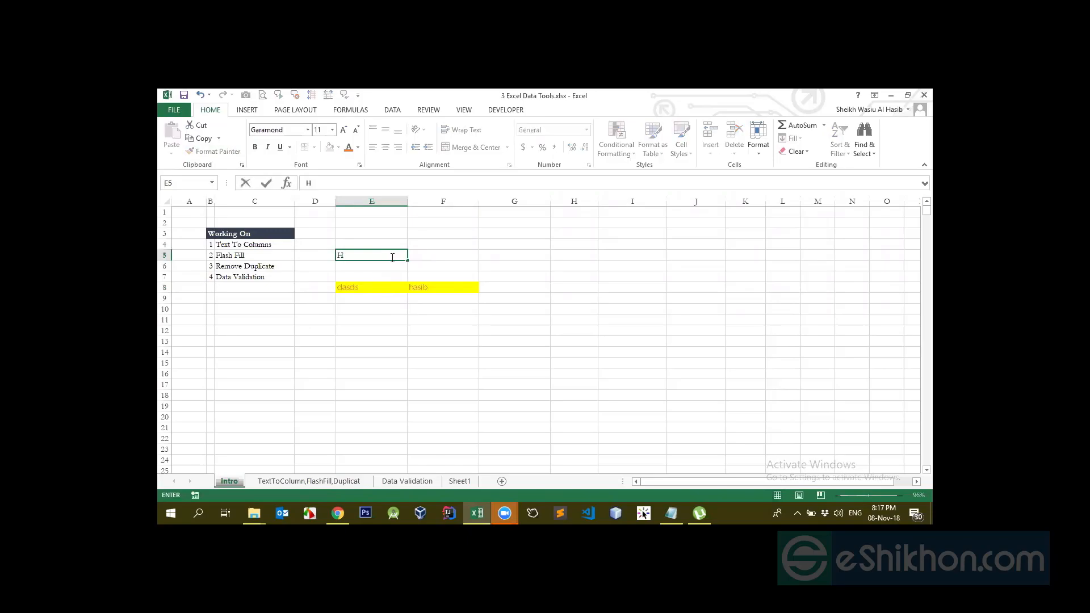
pyautogui.write('angladesh')
pyautogui.hotkey('ctrl', 'Return')
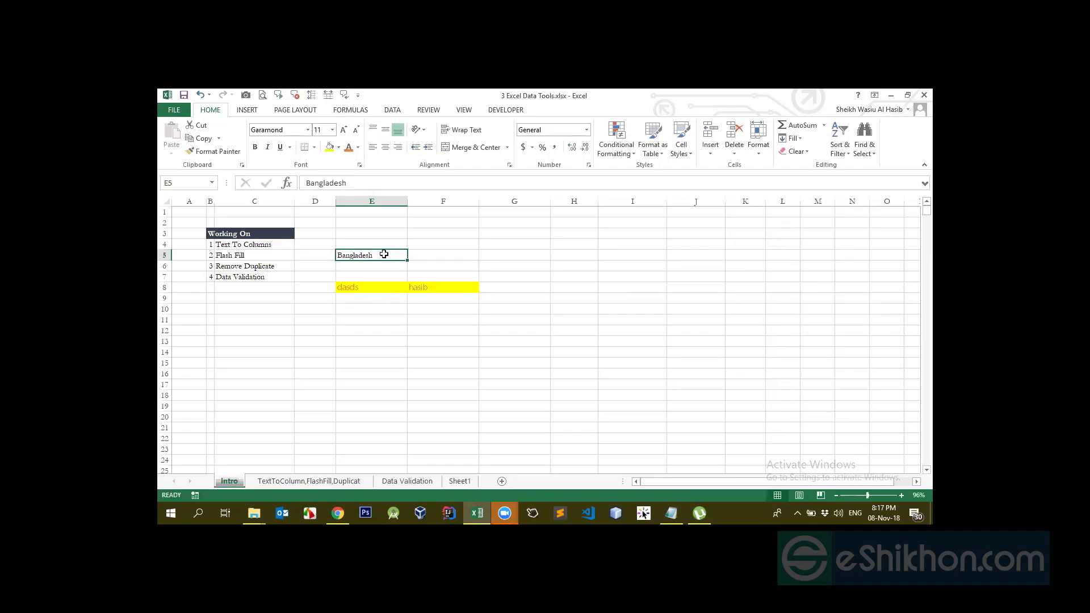
pyautogui.click(872, 495)
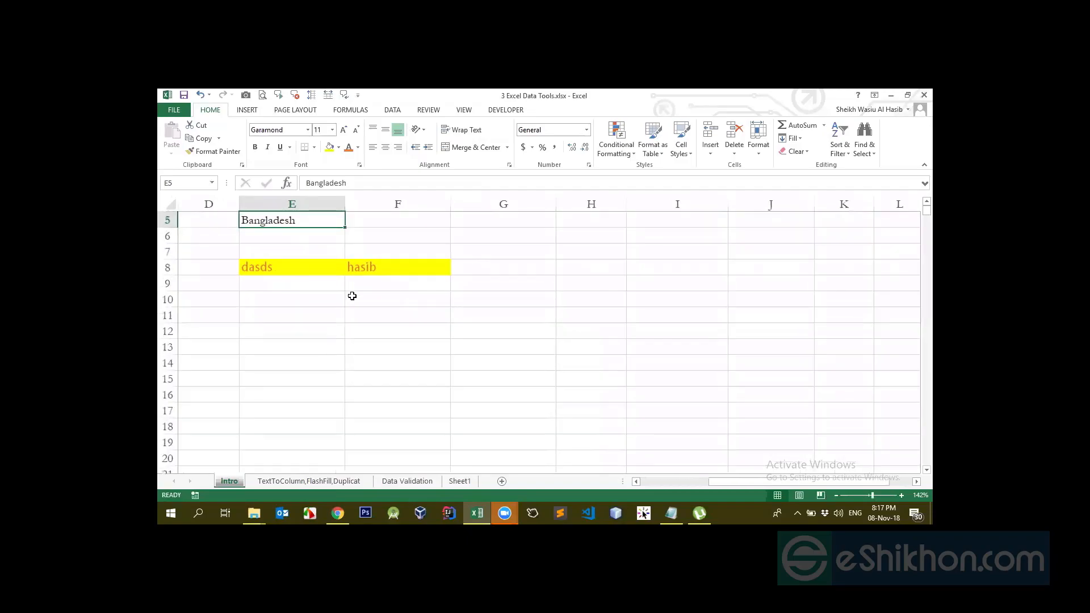
pyautogui.scroll(2, 349, 297)
pyautogui.moveTo(718, 481); pyautogui.dragTo(694, 487)
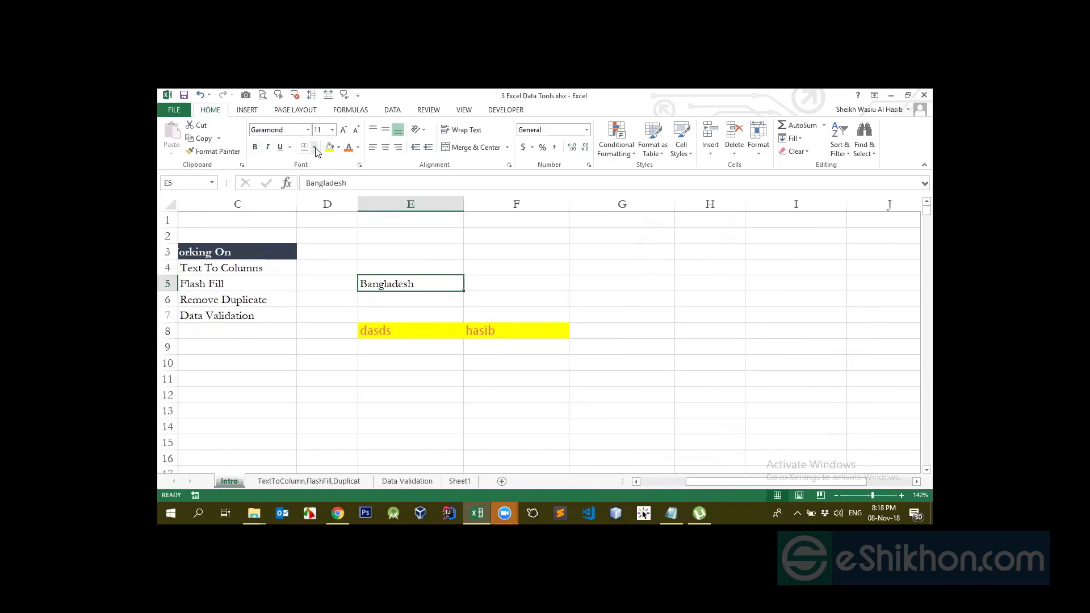
pyautogui.click(255, 149)
pyautogui.click(254, 149)
pyautogui.click(268, 149)
pyautogui.click(268, 148)
pyautogui.click(290, 149)
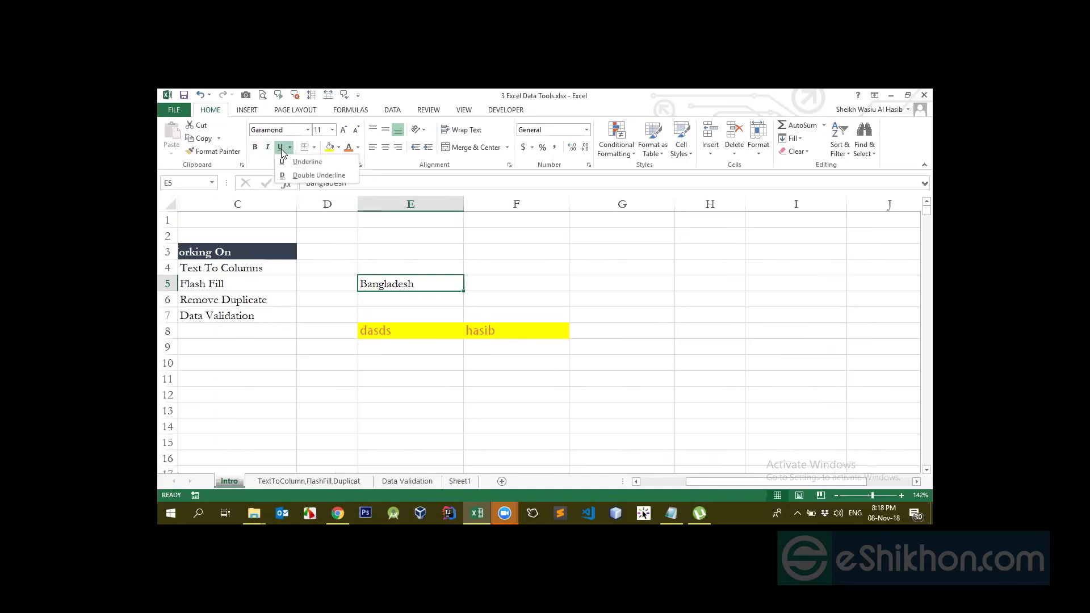
pyautogui.click(280, 151)
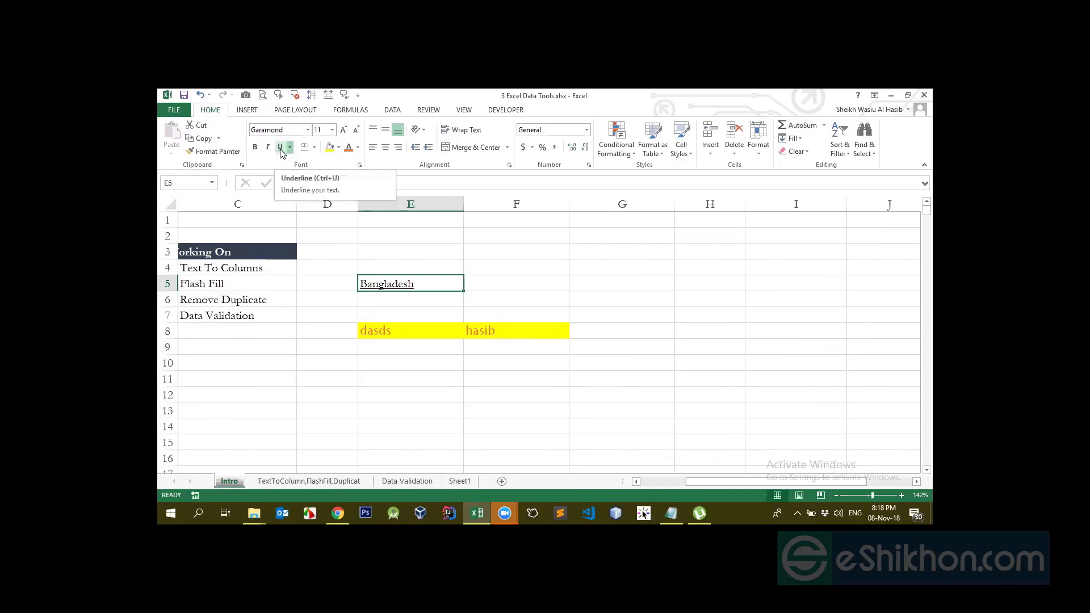
pyautogui.click(280, 151)
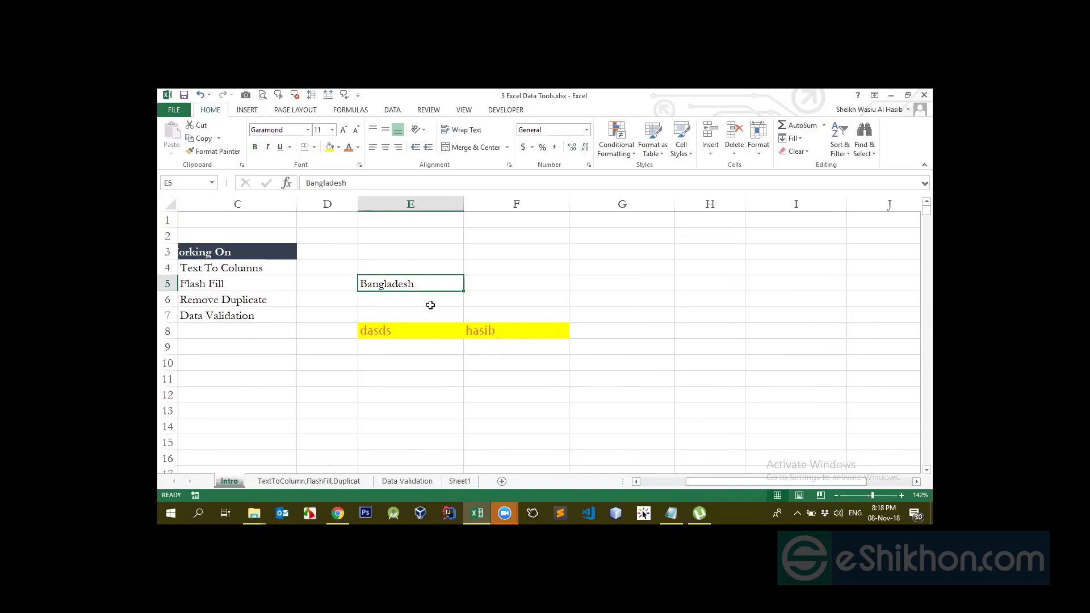
pyautogui.hotkey('ctrl', 'b')
pyautogui.hotkey('ctrl', 'b')
pyautogui.hotkey('ctrl', 'i')
pyautogui.hotkey('ctrl', 'i')
pyautogui.hotkey('ctrl', 'u')
pyautogui.hotkey('ctrl', 'u')
pyautogui.click(437, 314)
# Drag row 5 taller and widen column E to 19.57 around Bangladesh in E5
pyautogui.click(417, 285)
pyautogui.moveTo(172, 290); pyautogui.dragTo(172, 325)
pyautogui.moveTo(463, 205); pyautogui.dragTo(473, 205)
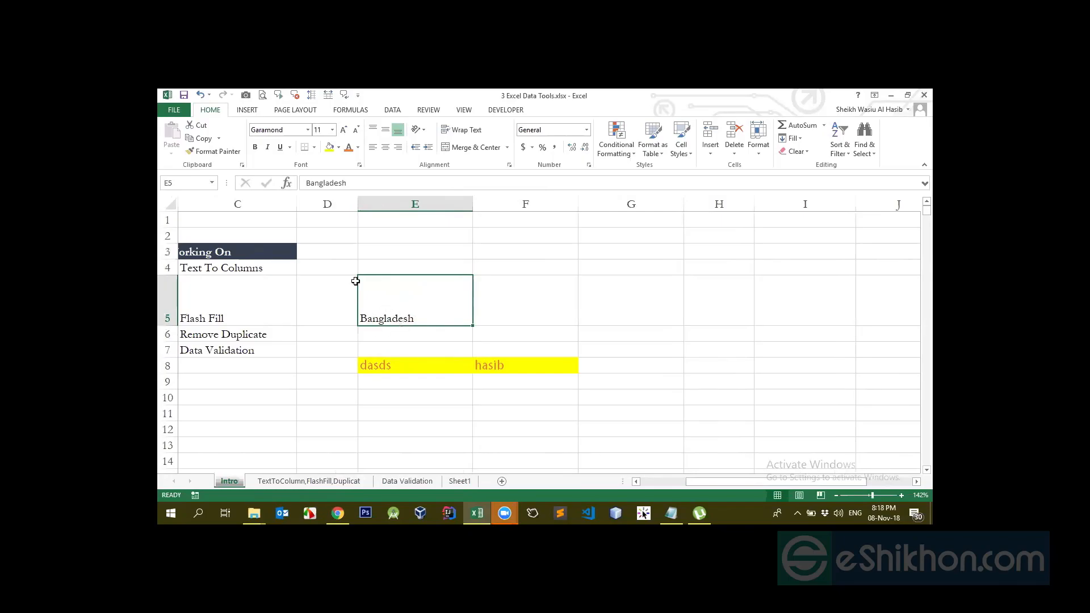
pyautogui.click(338, 148)
pyautogui.click(338, 149)
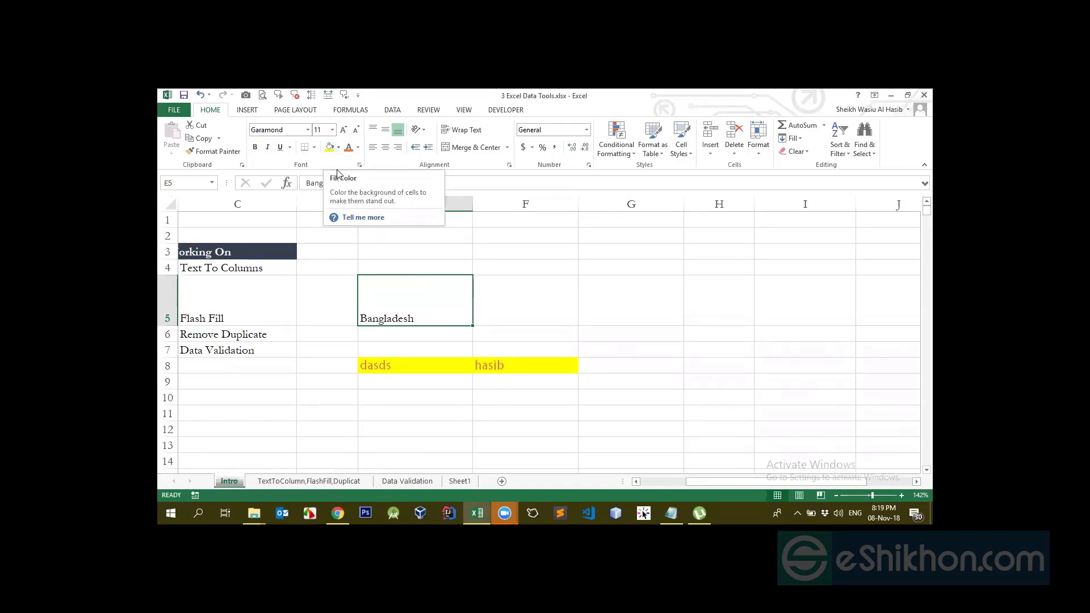
# Fill the Bangladesh cell E5 with yellow
pyautogui.click(330, 148)
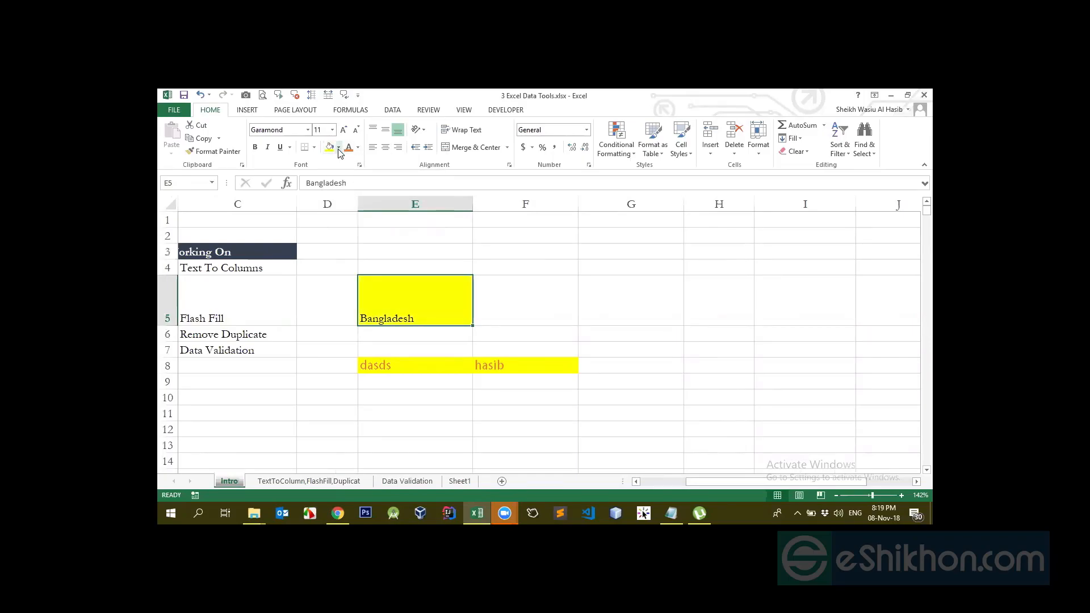
pyautogui.click(338, 149)
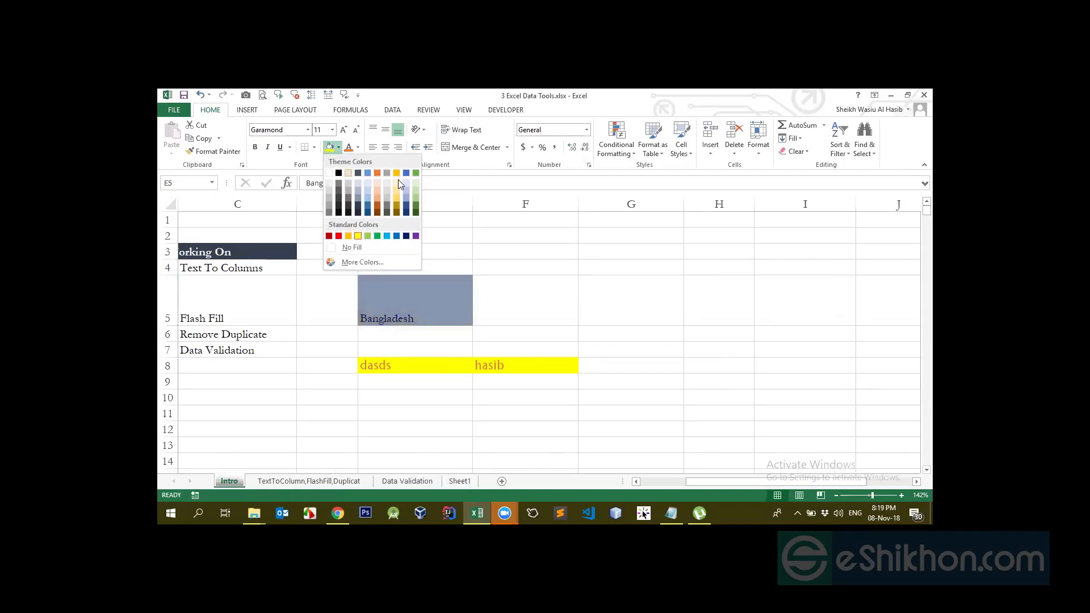
pyautogui.click(358, 236)
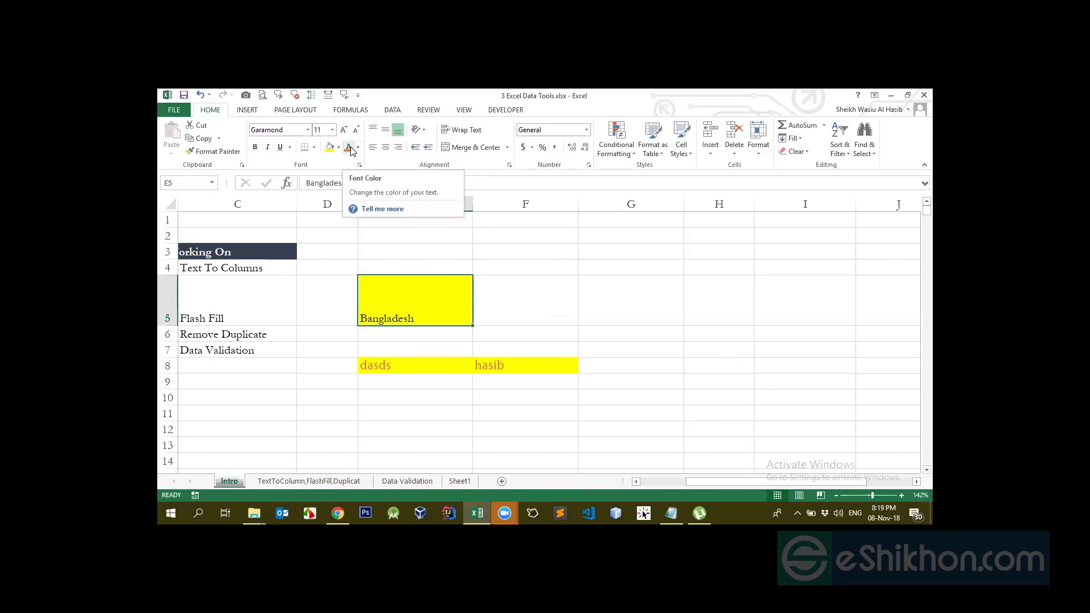
# Colour Bangladesh dark grey and try larger and smaller font sizes
pyautogui.click(357, 148)
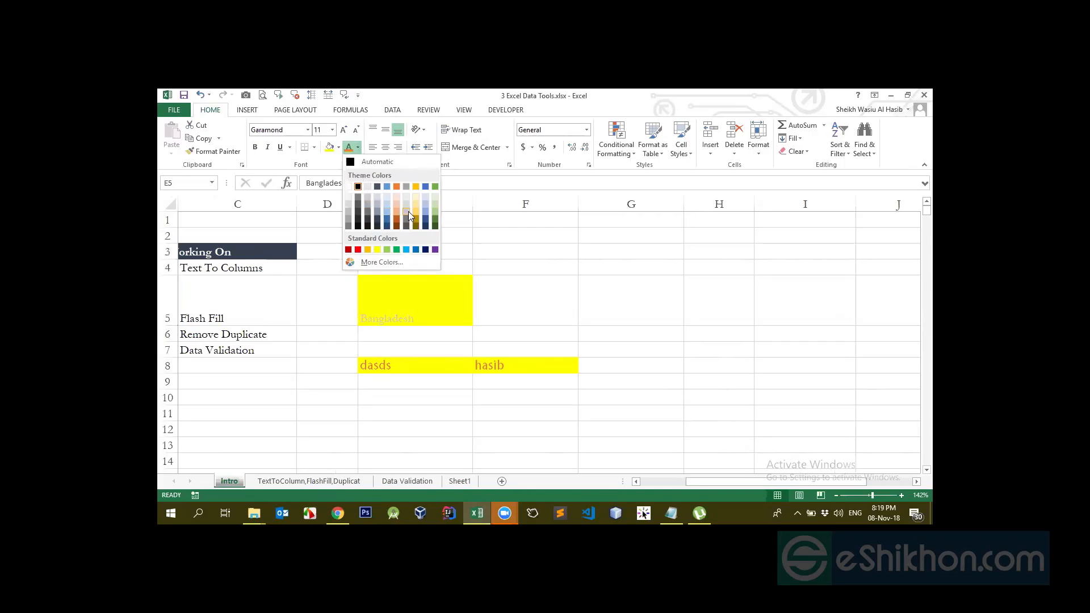
pyautogui.click(369, 226)
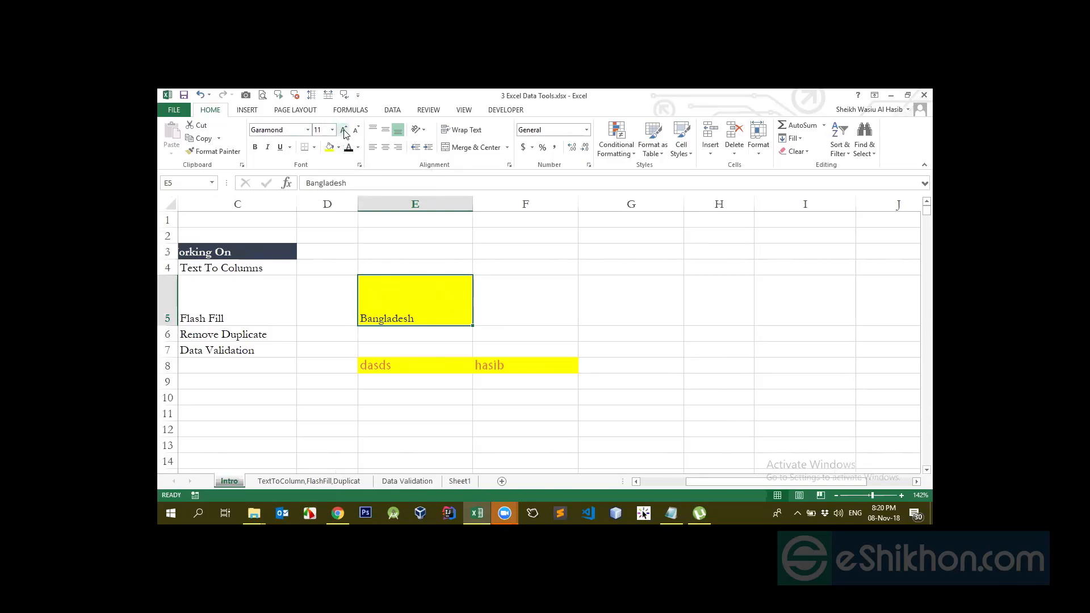
pyautogui.click(343, 130)
pyautogui.click(343, 131)
pyautogui.click(344, 130)
pyautogui.click(343, 131)
pyautogui.click(343, 131)
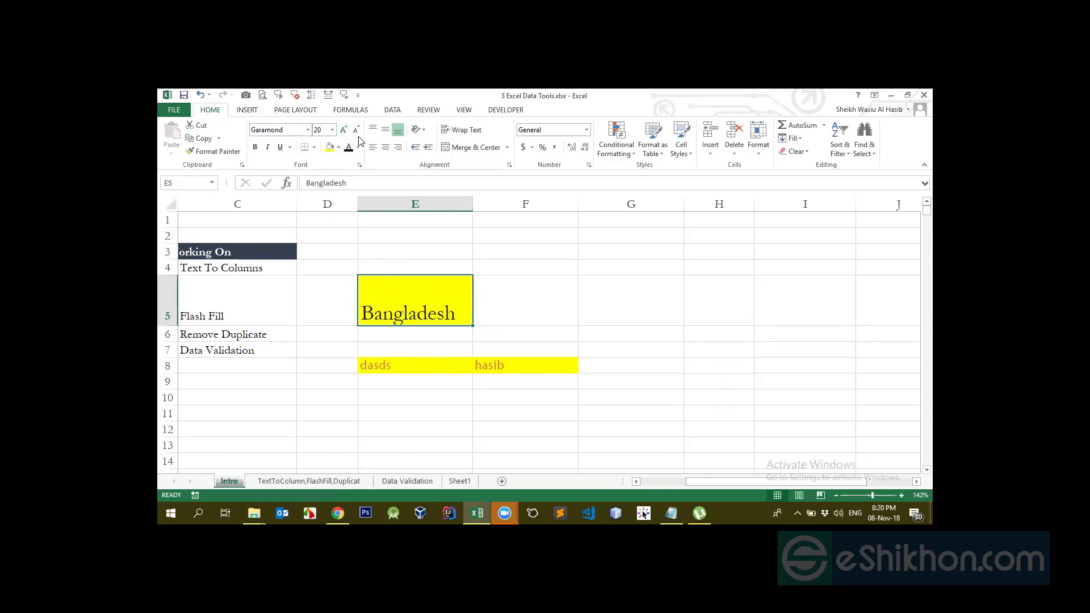
pyautogui.click(356, 131)
pyautogui.click(356, 130)
pyautogui.click(356, 131)
pyautogui.click(356, 131)
pyautogui.click(356, 131)
pyautogui.click(356, 131)
pyautogui.click(356, 130)
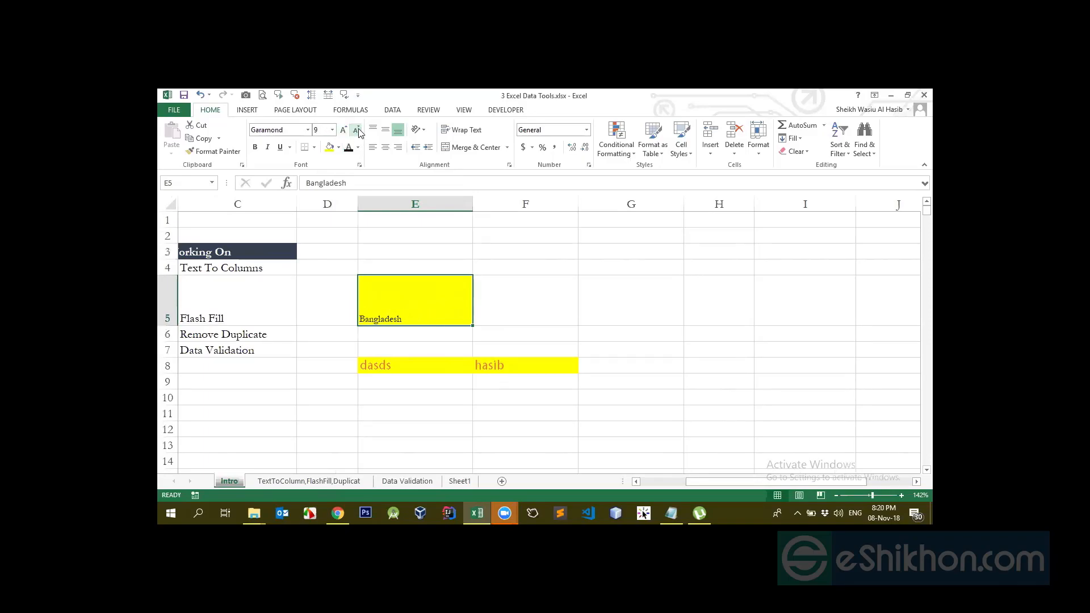
# Set Bangladesh's font size to 20
pyautogui.click(321, 130)
pyautogui.press('Return')
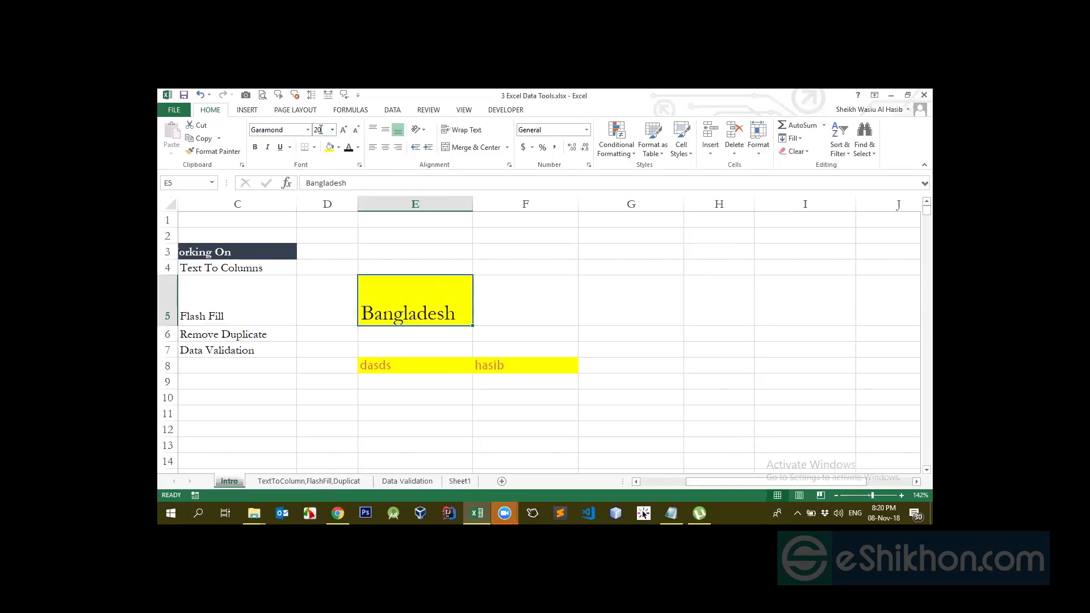
pyautogui.hotkey('ctrl', 'z')
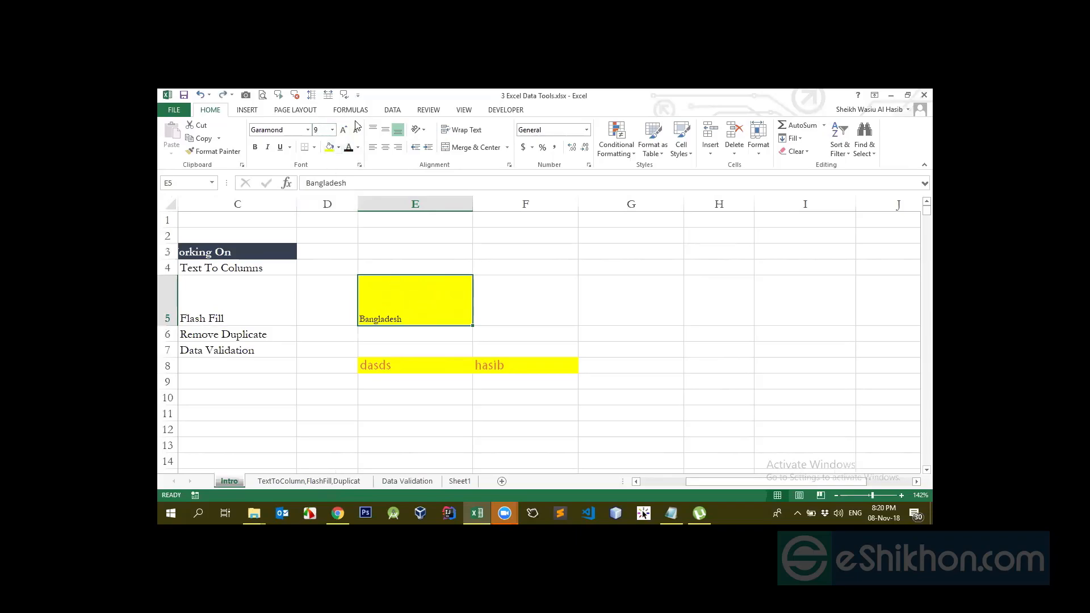
pyautogui.click(325, 129)
pyautogui.click(426, 250)
pyautogui.click(407, 301)
pyautogui.write('20')
pyautogui.press('Return')
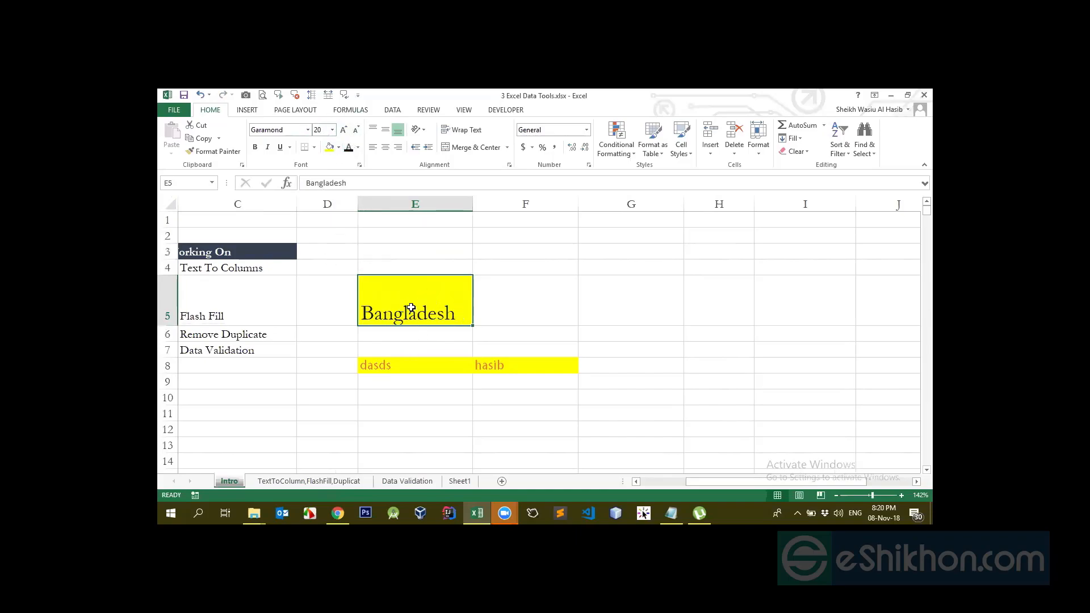
# Paint E5's formatting onto dasds in E8 and compare the two cells
pyautogui.click(419, 367)
pyautogui.click(410, 316)
pyautogui.click(213, 151)
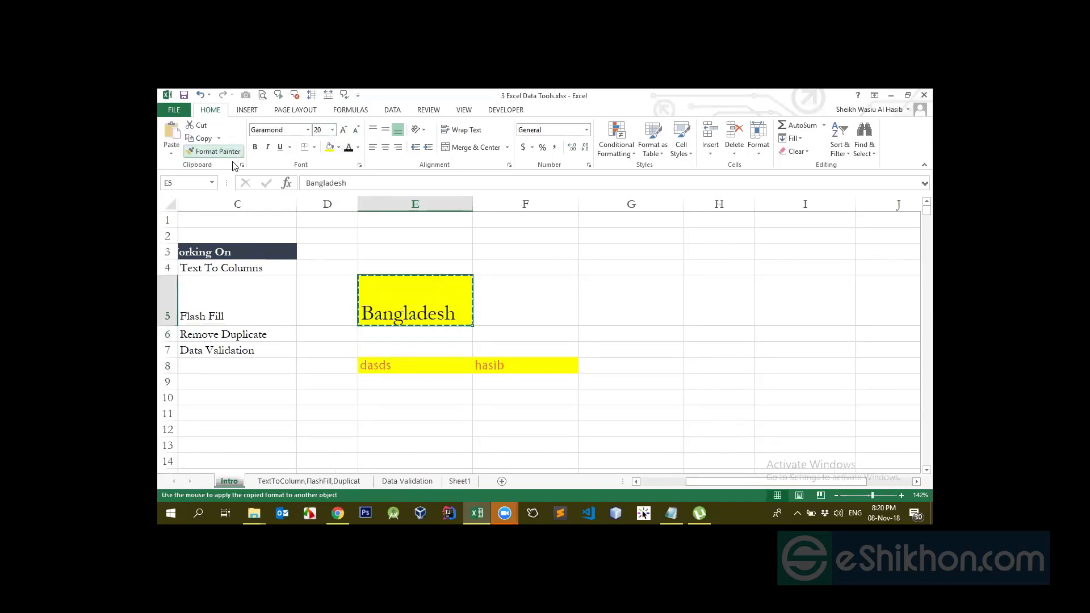
pyautogui.click(406, 368)
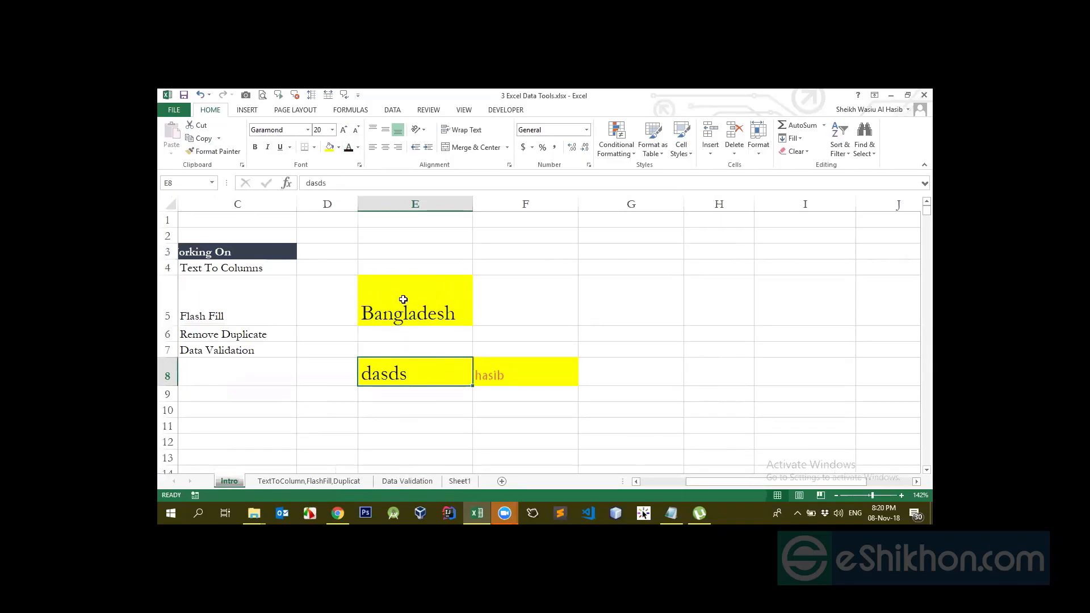
pyautogui.click(417, 317)
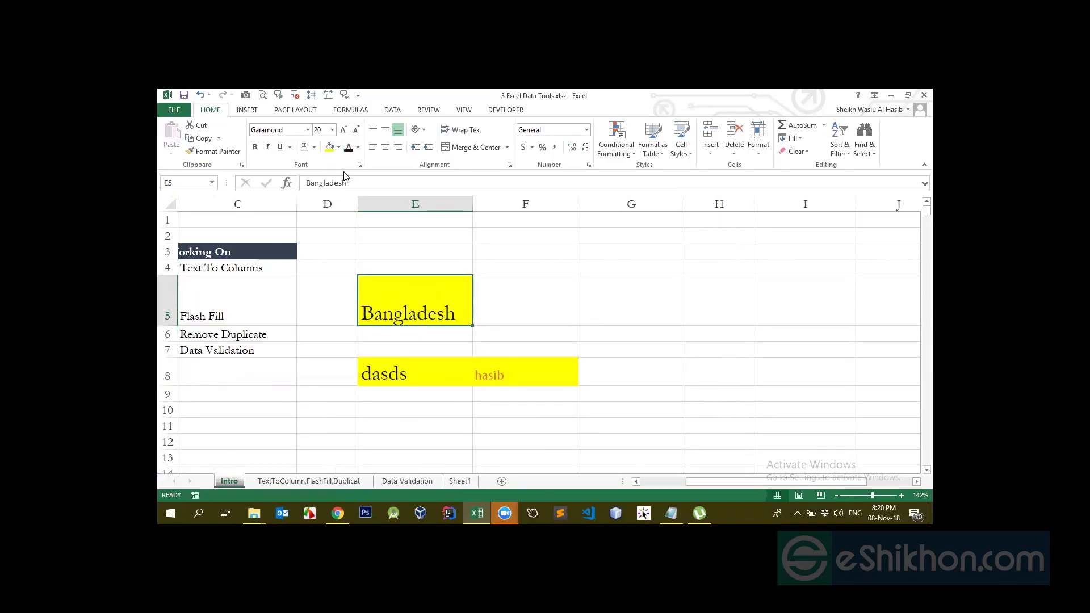
pyautogui.click(396, 374)
pyautogui.click(397, 317)
pyautogui.click(399, 365)
# Inspect E5's Garamond font and size settings without changing them
pyautogui.click(408, 310)
pyautogui.click(258, 130)
pyautogui.click(308, 130)
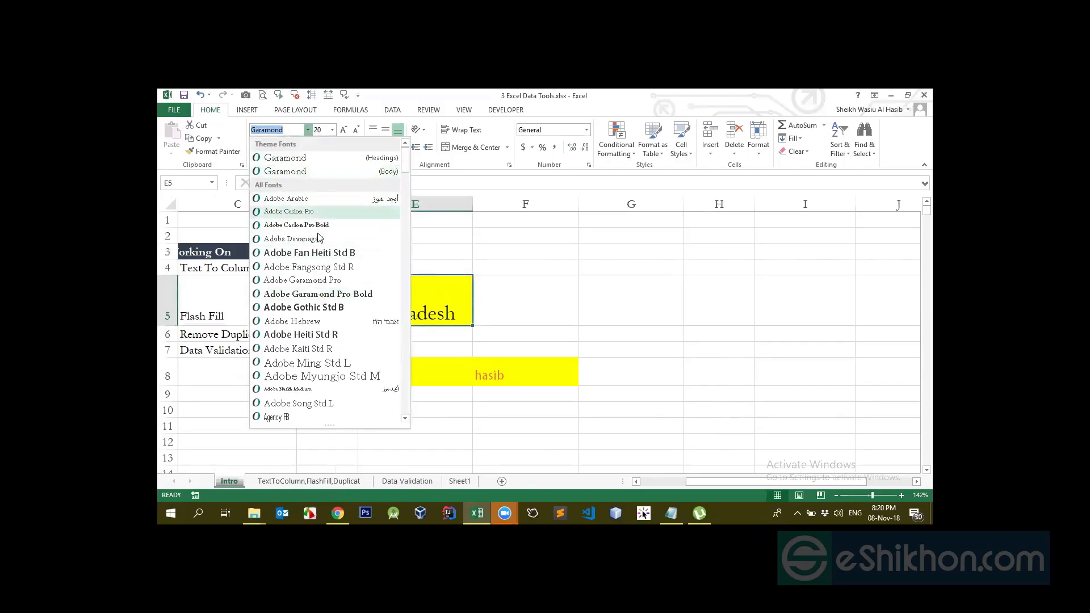
pyautogui.click(471, 230)
pyautogui.click(319, 130)
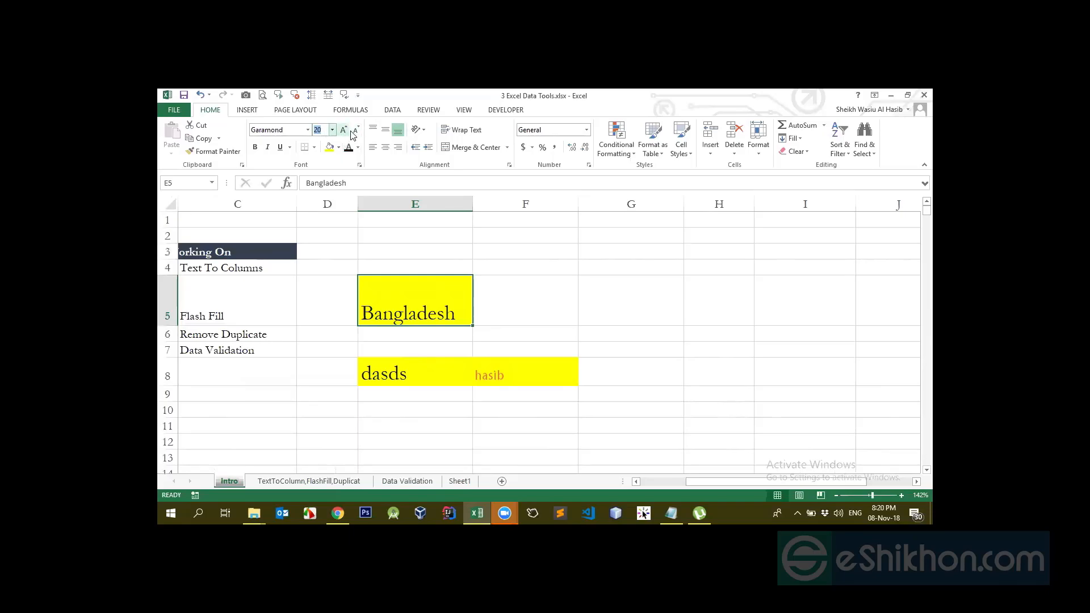
pyautogui.click(508, 274)
pyautogui.click(438, 310)
pyautogui.click(488, 297)
pyautogui.click(418, 290)
pyautogui.click(485, 334)
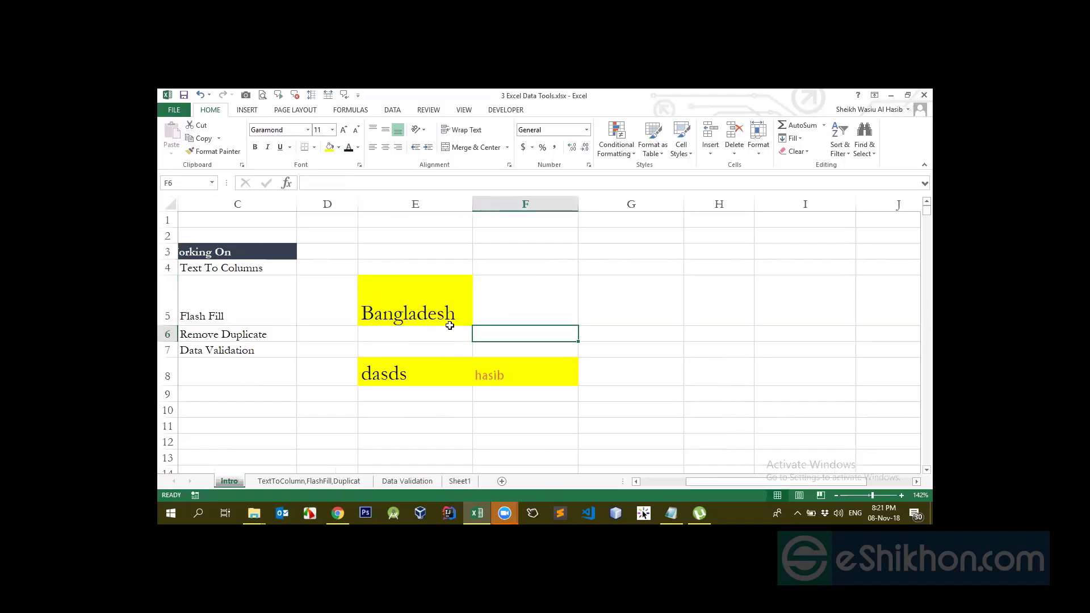
# Hide the worksheet gridlines, then select cell E9 back on the Home ribbon
pyautogui.click(426, 291)
pyautogui.click(460, 110)
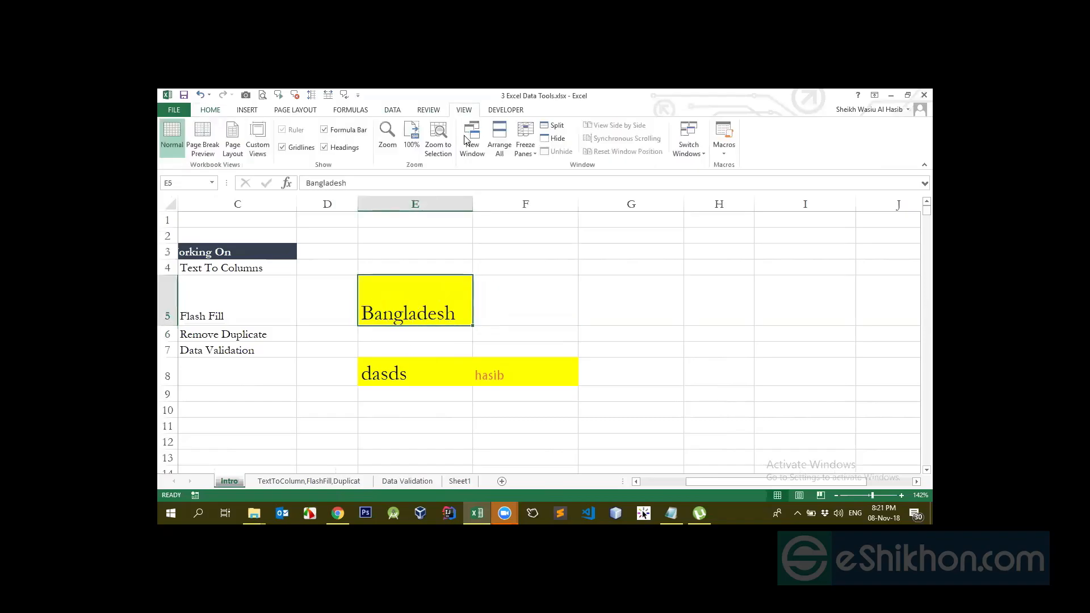
pyautogui.click(291, 148)
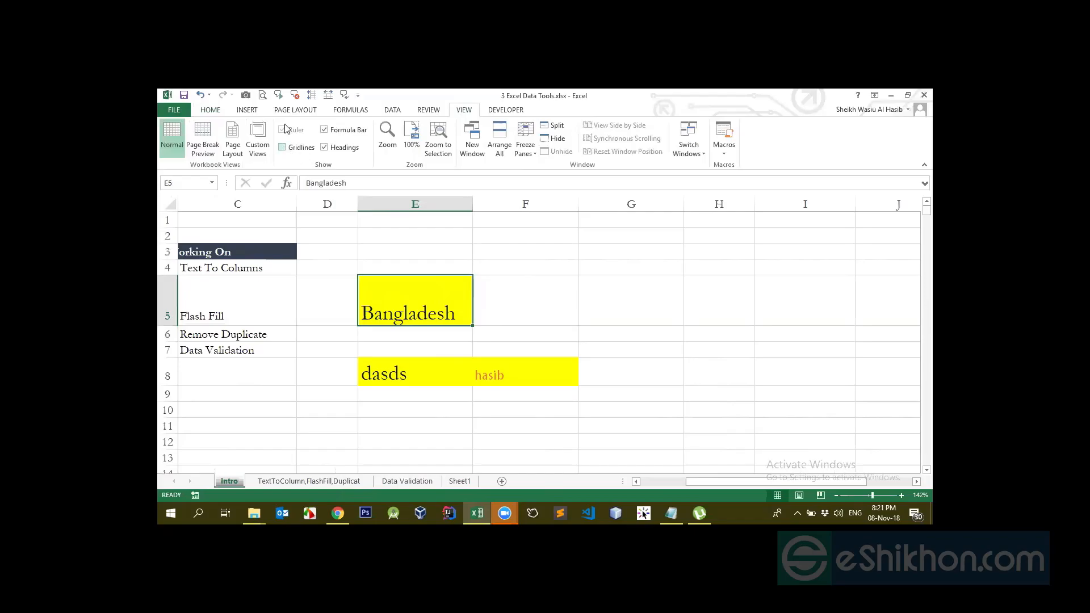
pyautogui.click(210, 110)
pyautogui.click(544, 323)
pyautogui.click(464, 397)
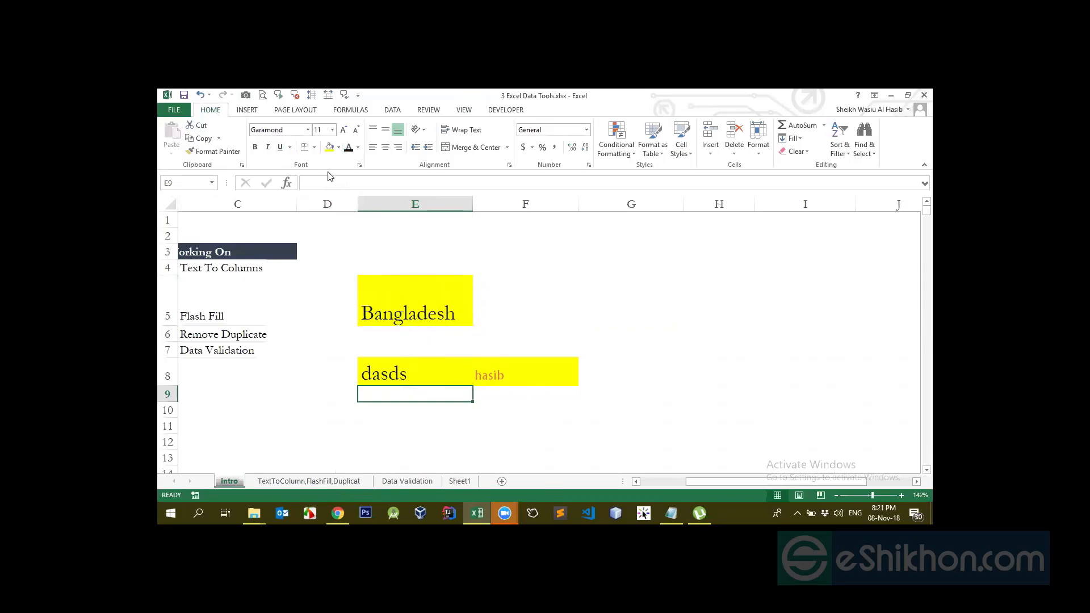
pyautogui.click(314, 148)
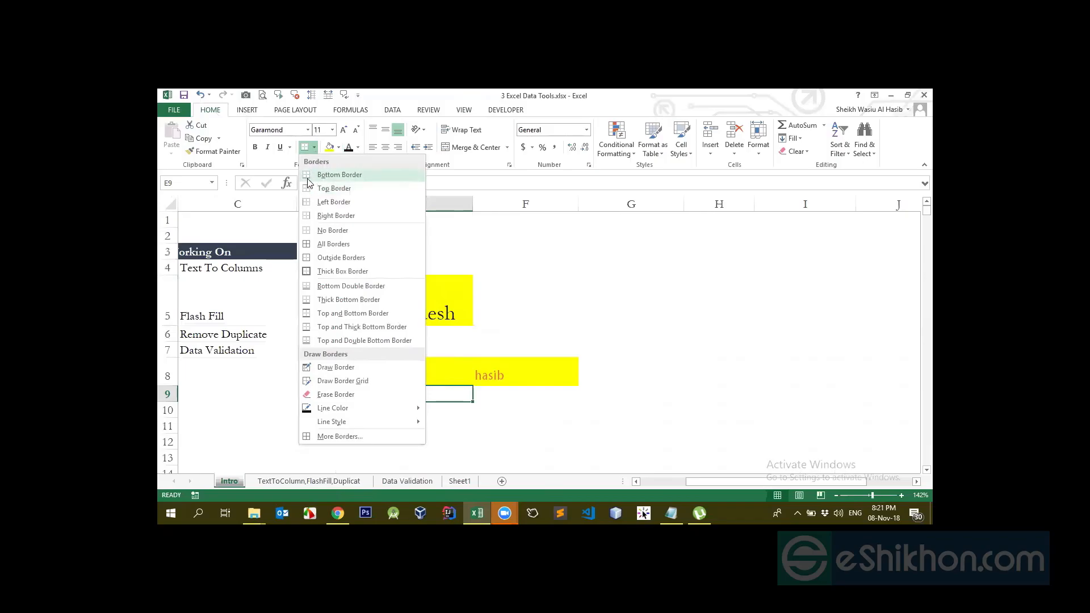
# Add a bottom border under E9, then reselect the Bangladesh cell E5
pyautogui.click(314, 176)
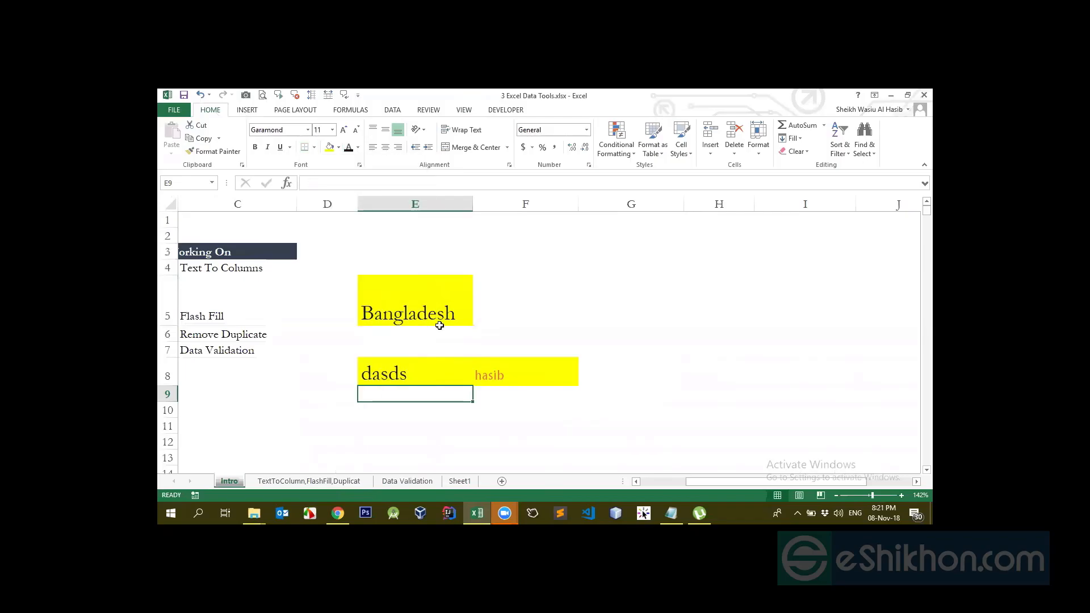
pyautogui.click(439, 325)
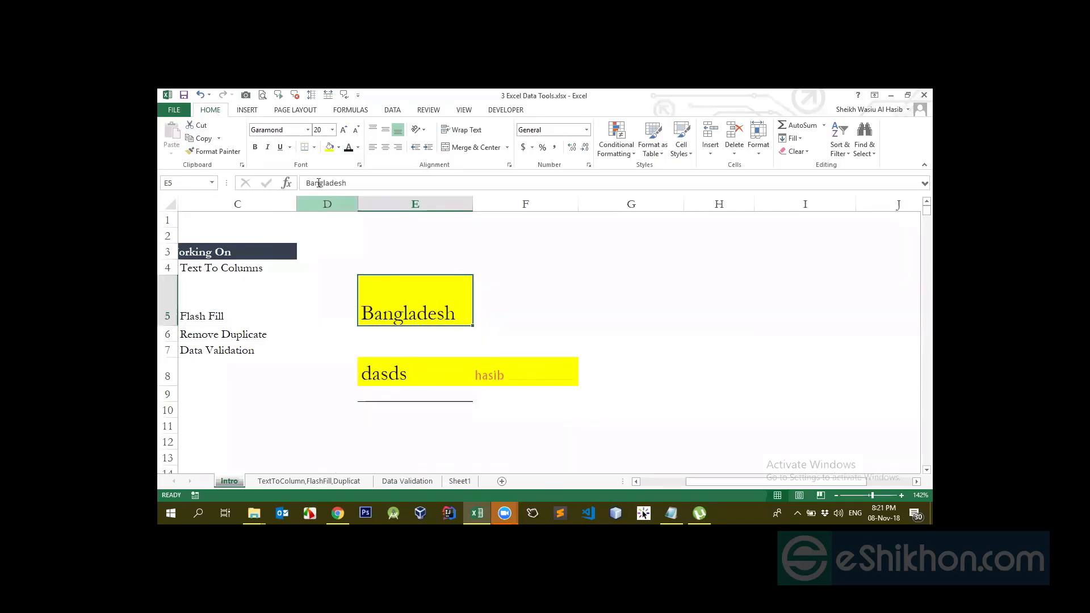
pyautogui.click(427, 363)
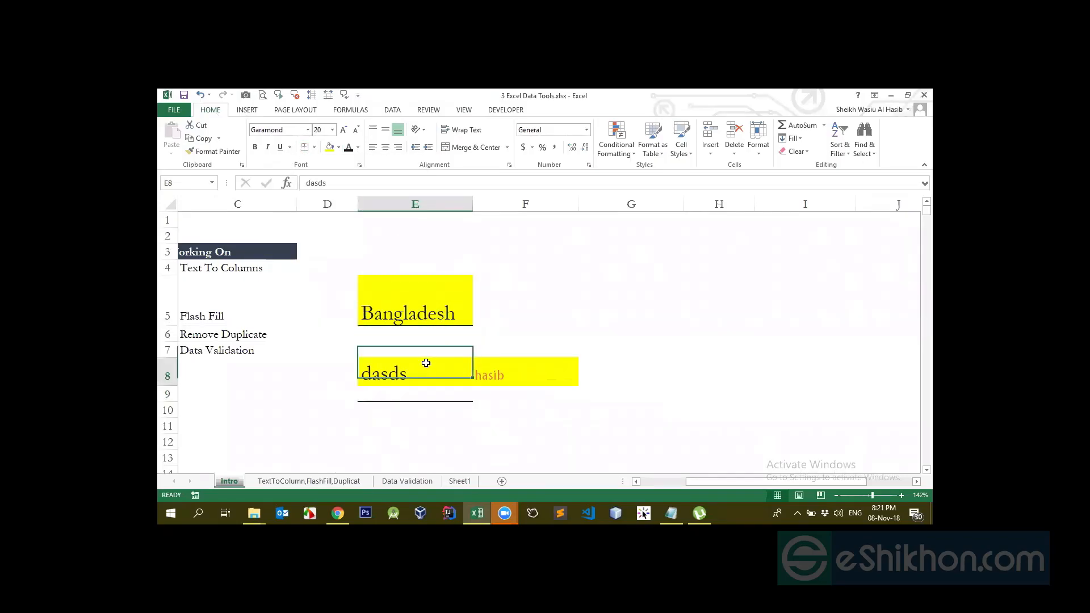
pyautogui.click(434, 317)
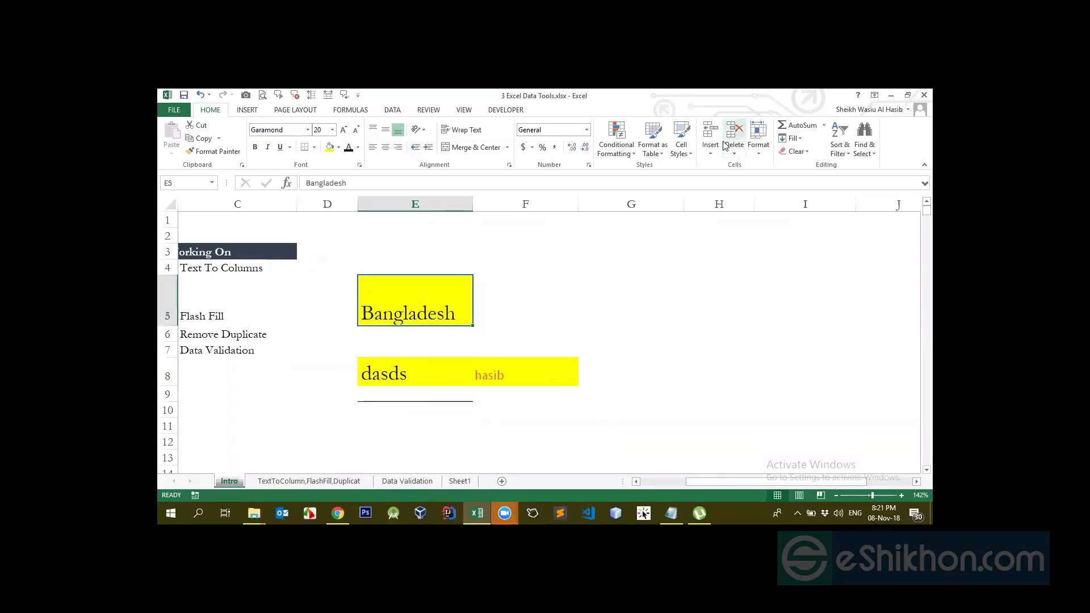
pyautogui.click(491, 113)
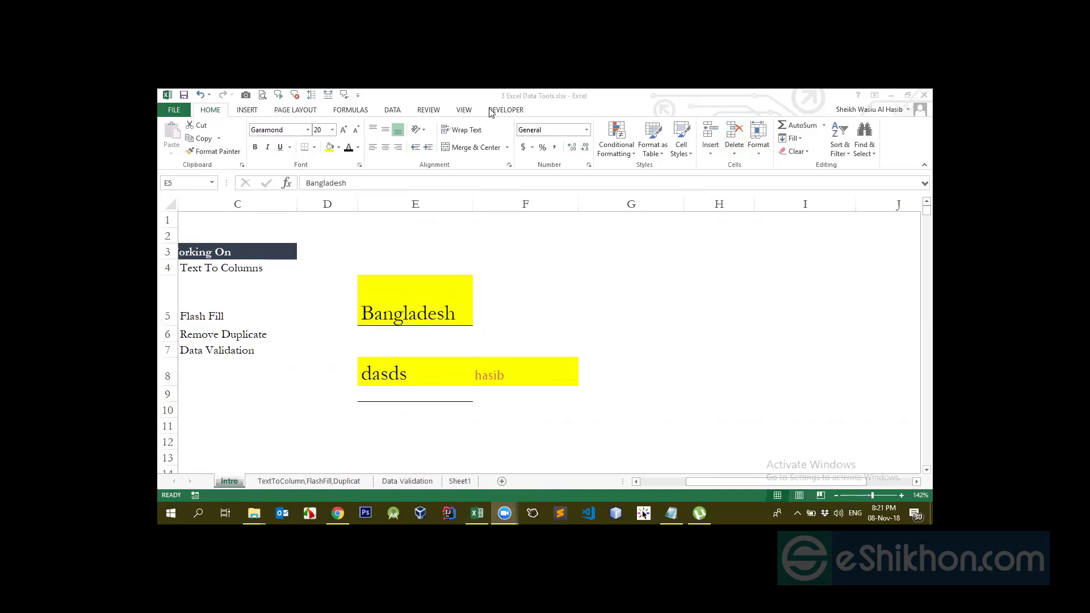
pyautogui.click(428, 303)
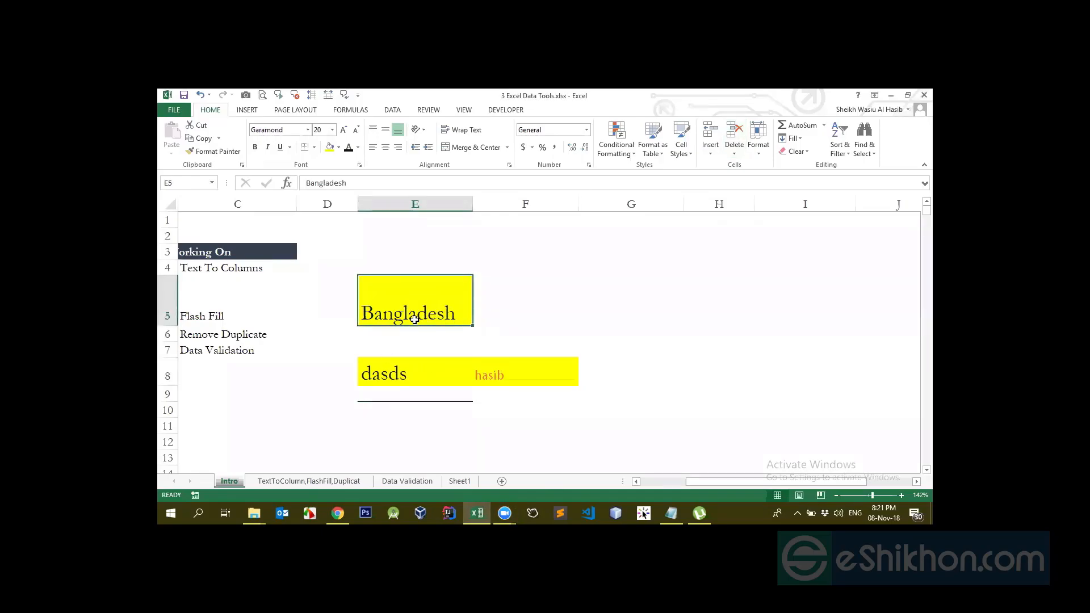
# Add a left border to the Bangladesh cell E5 and check it against nearby cells
pyautogui.click(348, 309)
pyautogui.click(400, 374)
pyautogui.click(406, 322)
pyautogui.click(314, 148)
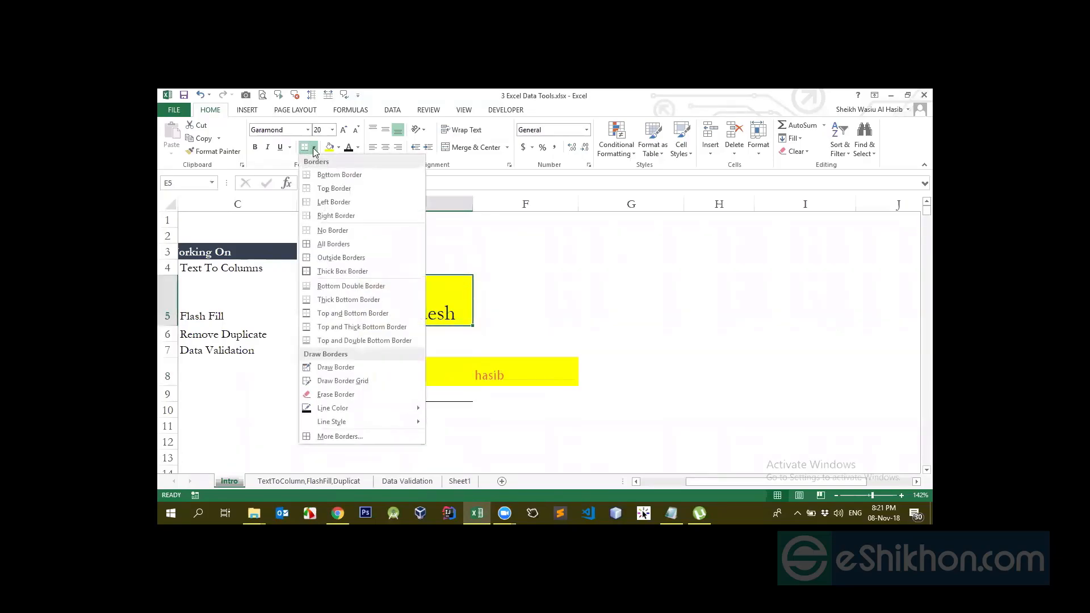
pyautogui.click(308, 205)
pyautogui.click(474, 349)
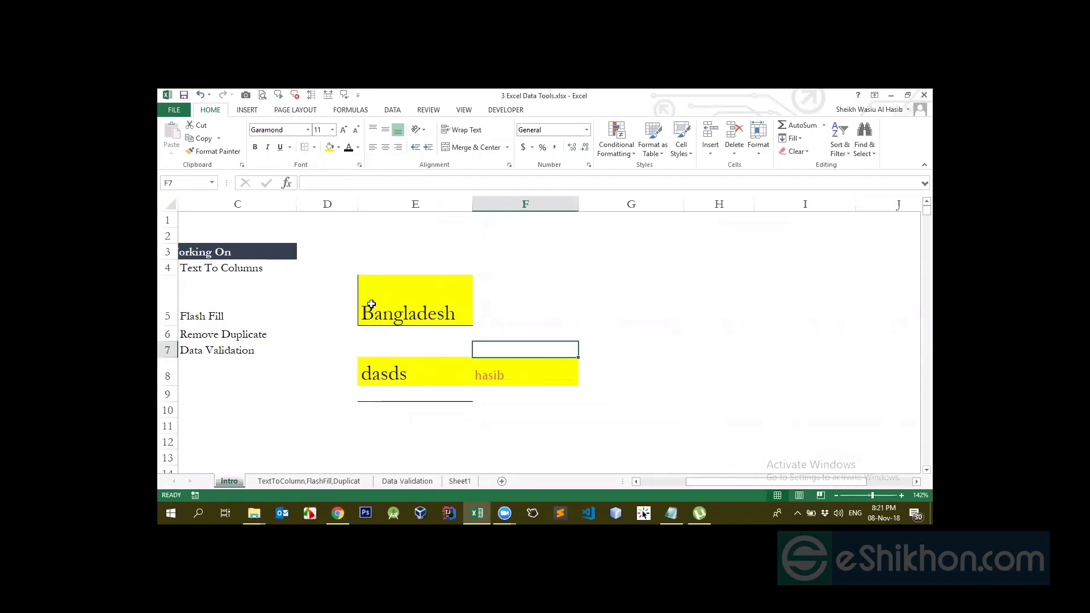
pyautogui.click(369, 304)
pyautogui.click(434, 347)
pyautogui.click(401, 316)
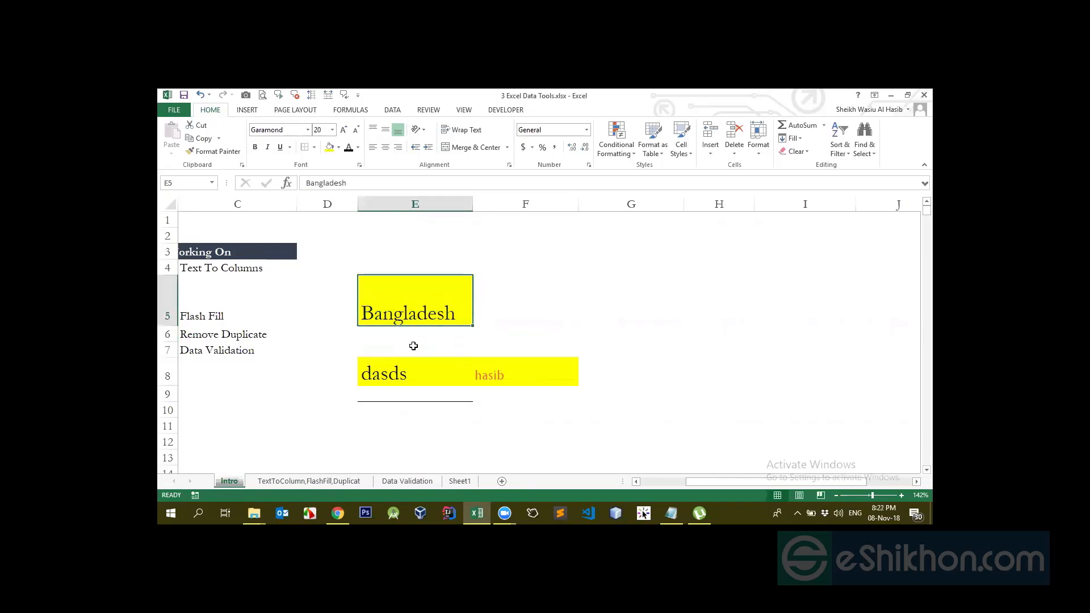
pyautogui.click(380, 363)
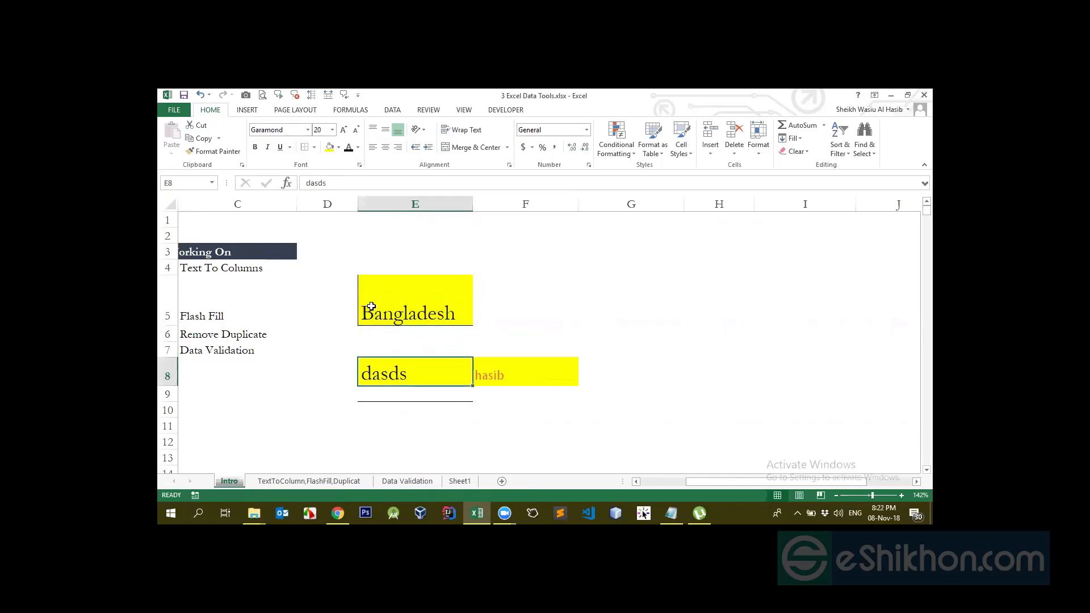
pyautogui.click(370, 314)
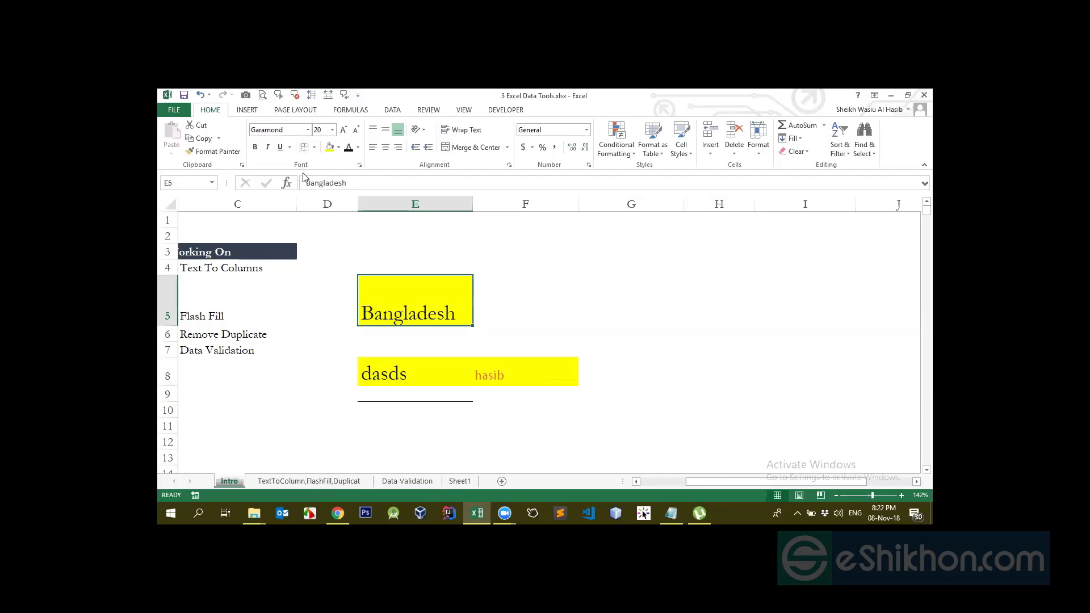
# Select the Bangladesh cell E5 and apply No Border to it
pyautogui.click(315, 147)
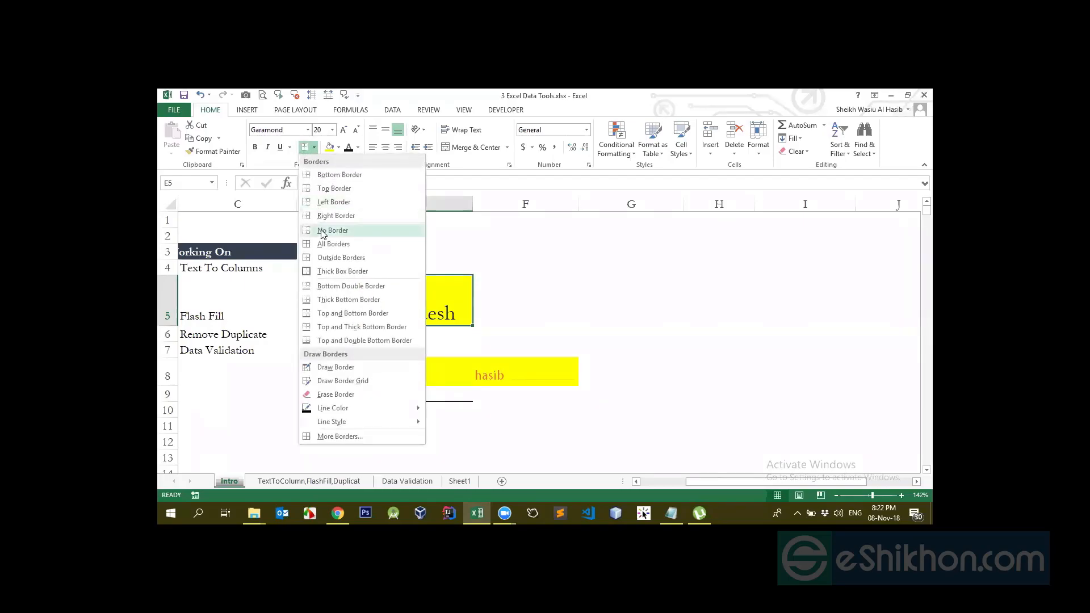
pyautogui.click(517, 291)
pyautogui.click(361, 330)
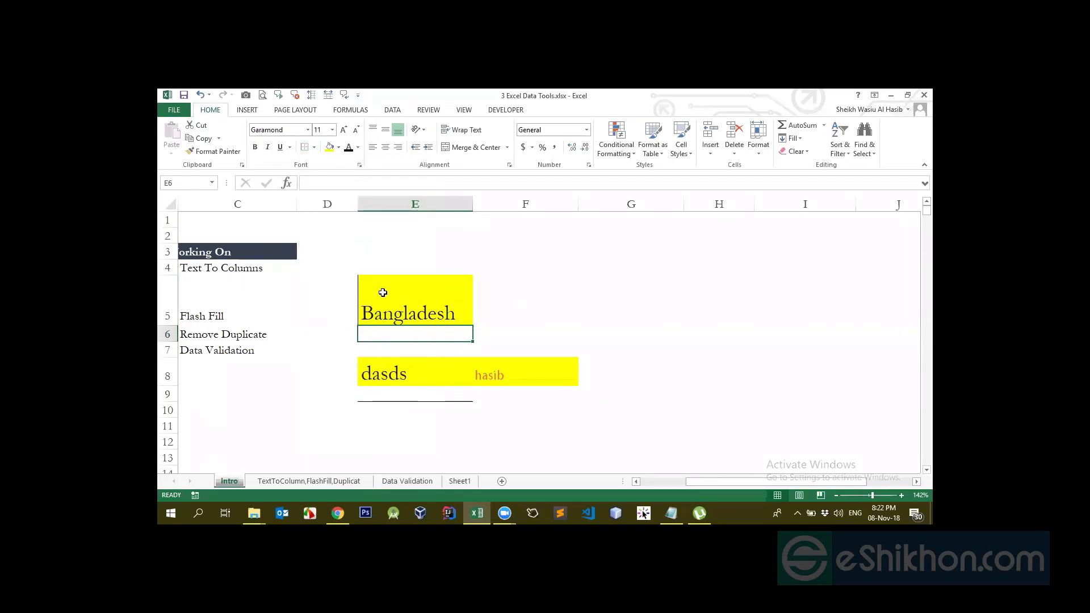
pyautogui.click(318, 311)
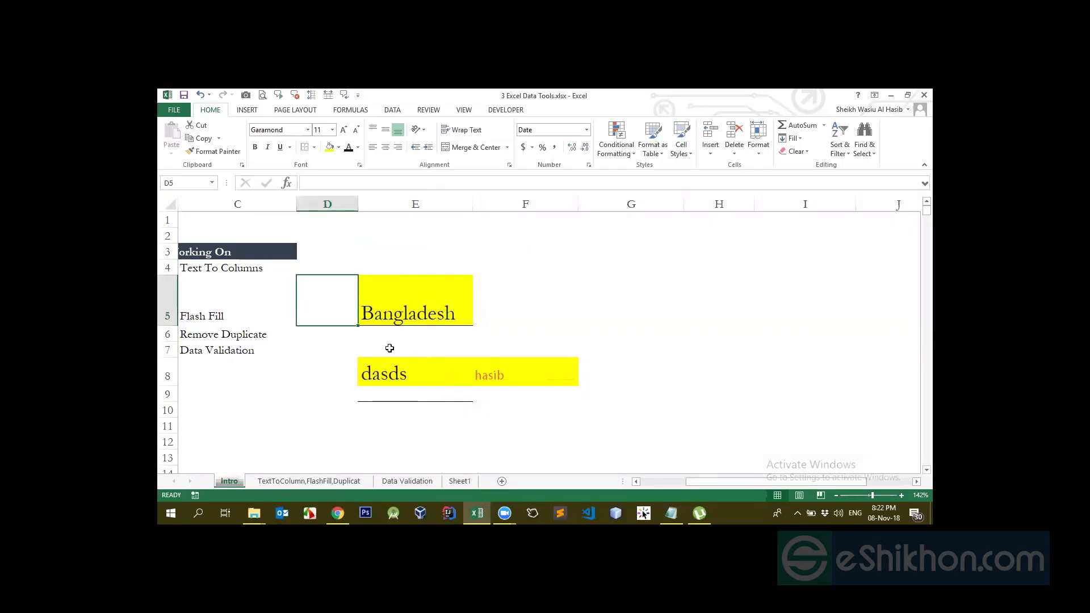
pyautogui.click(382, 349)
pyautogui.click(394, 293)
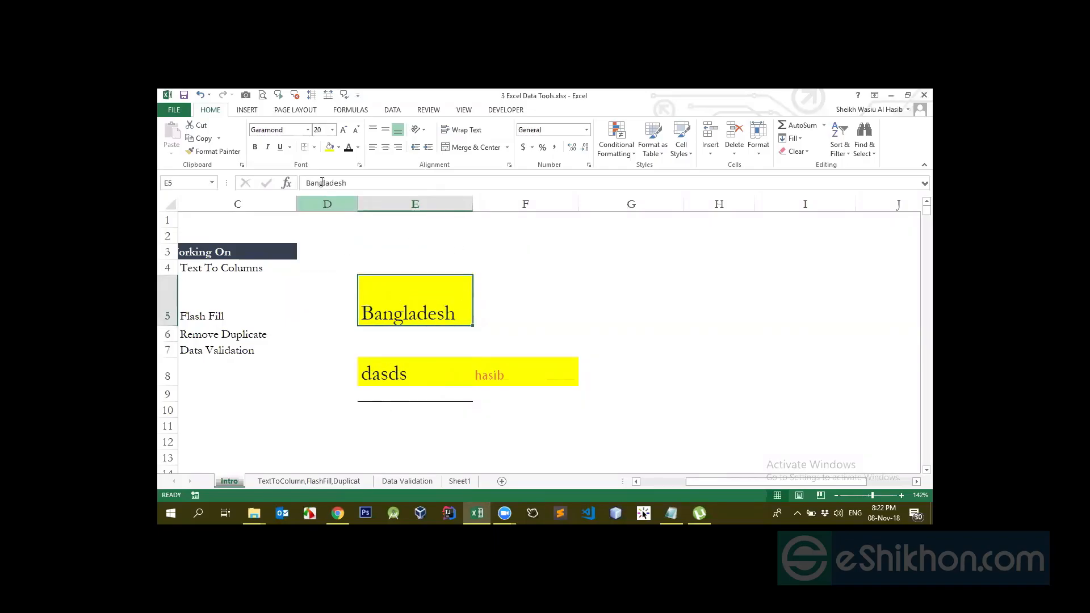
pyautogui.click(315, 147)
pyautogui.click(332, 230)
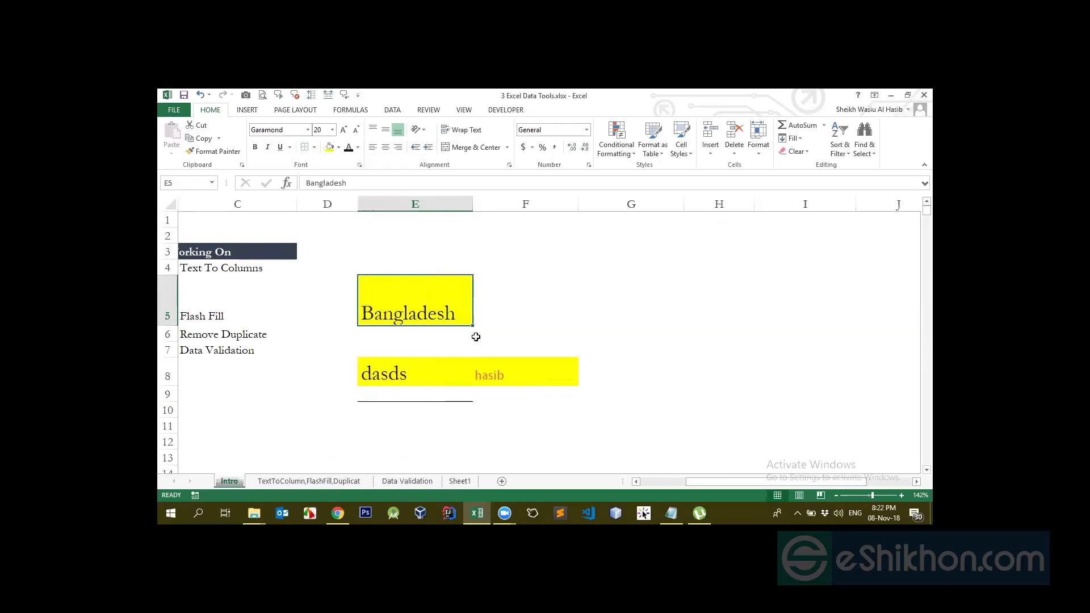
# Give E5 a left border and check the result
pyautogui.click(446, 370)
pyautogui.click(417, 299)
pyautogui.click(314, 147)
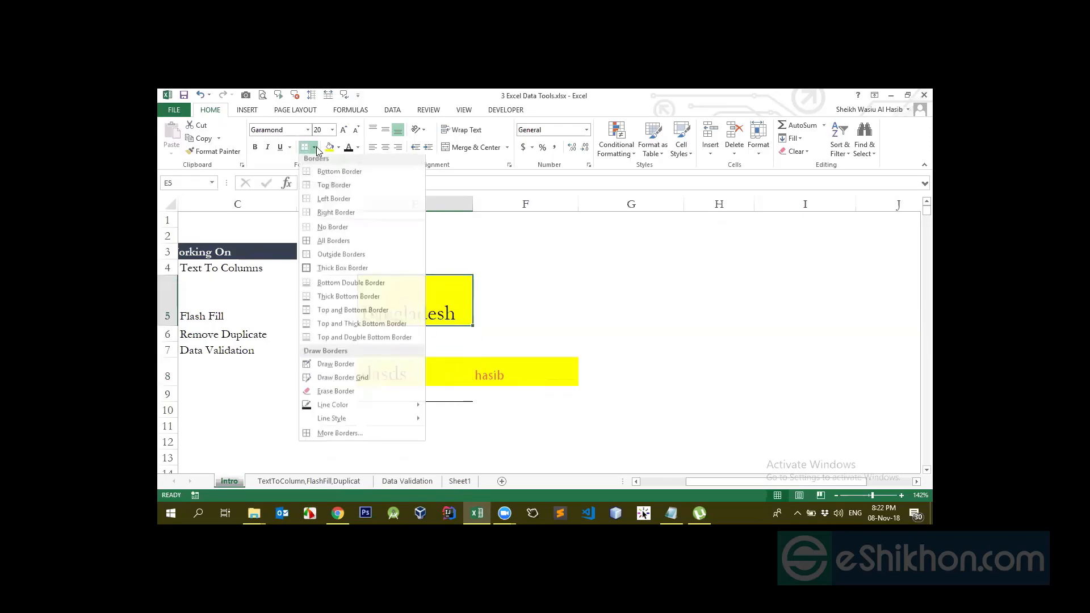
pyautogui.click(336, 201)
pyautogui.click(548, 339)
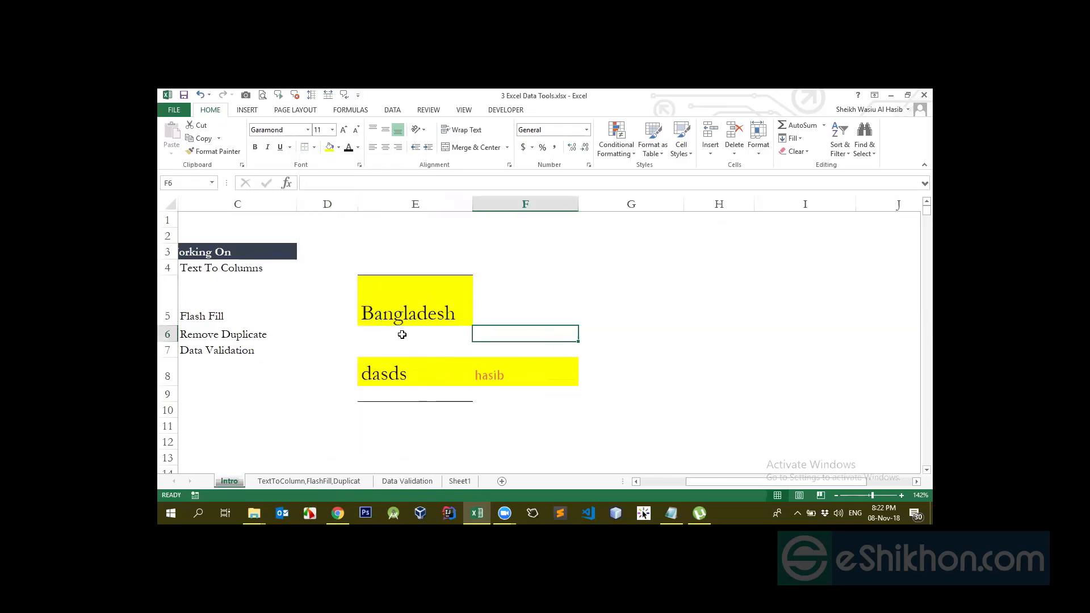
# Strip all borders from E5 again with No Border
pyautogui.click(414, 303)
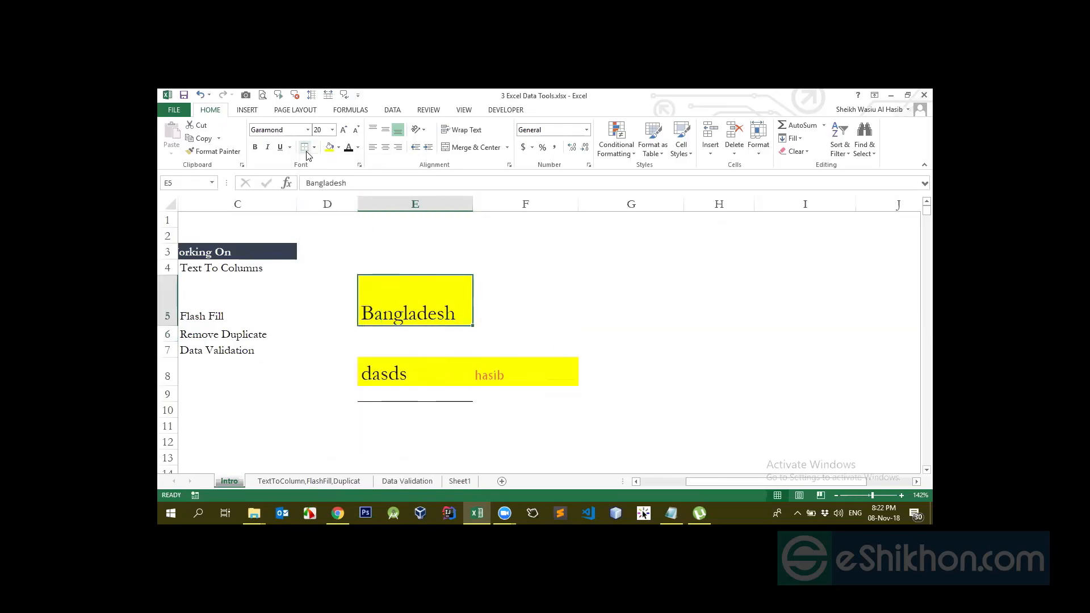
pyautogui.click(414, 240)
pyautogui.click(385, 292)
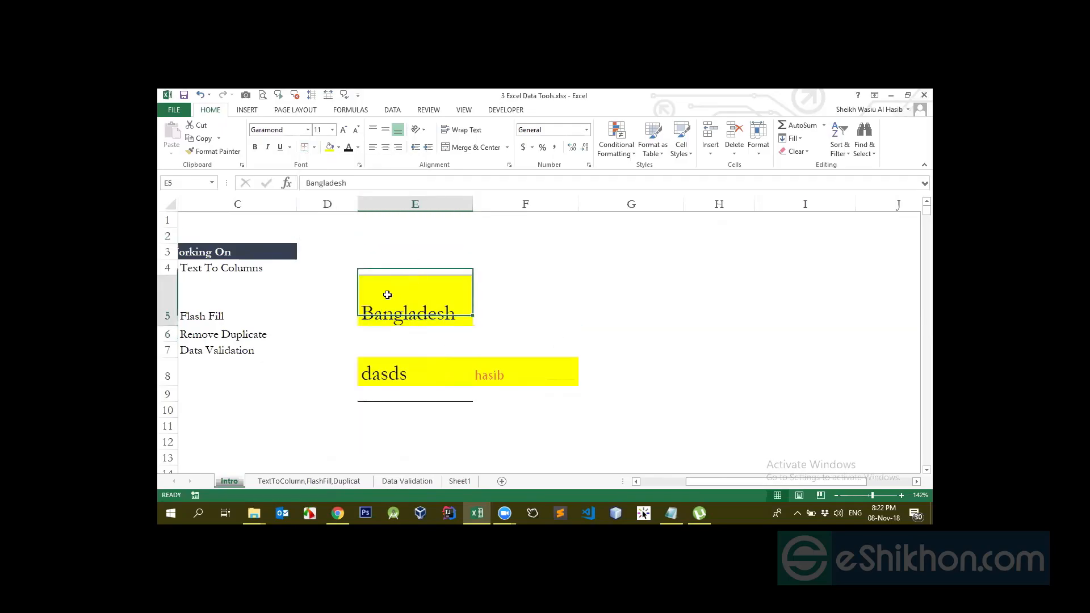
pyautogui.click(314, 147)
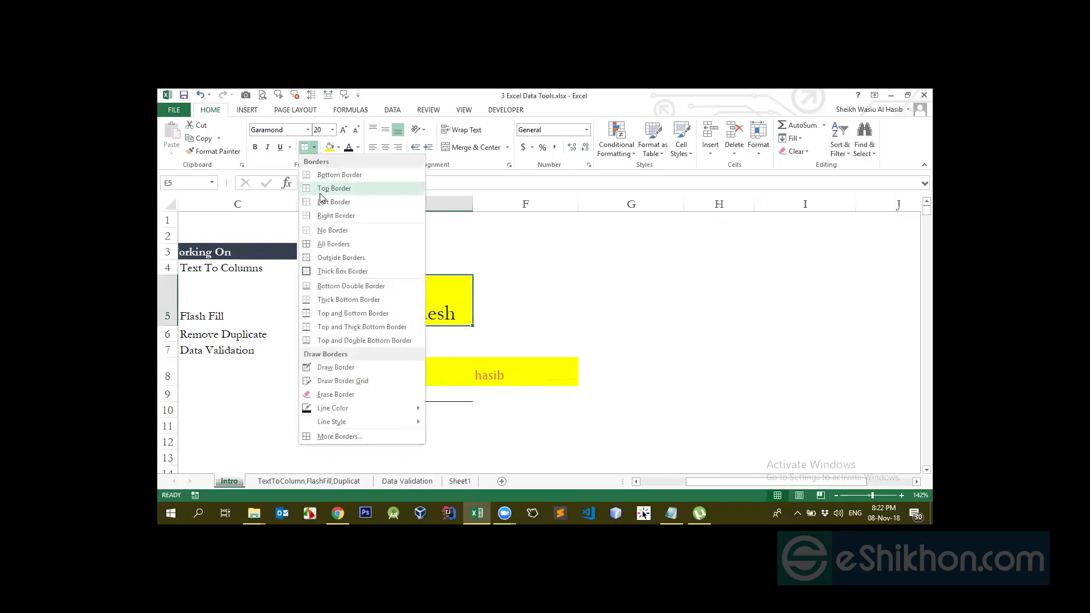
pyautogui.click(323, 230)
pyautogui.click(562, 348)
# With E5 selected, bring up the Borders Line Color palette
pyautogui.click(406, 311)
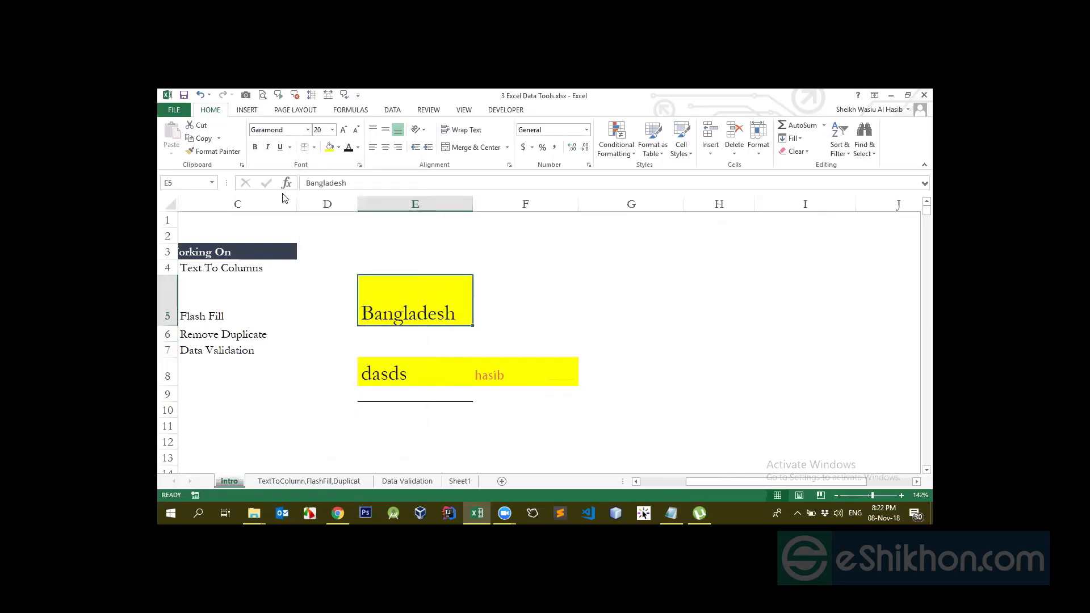
pyautogui.click(314, 148)
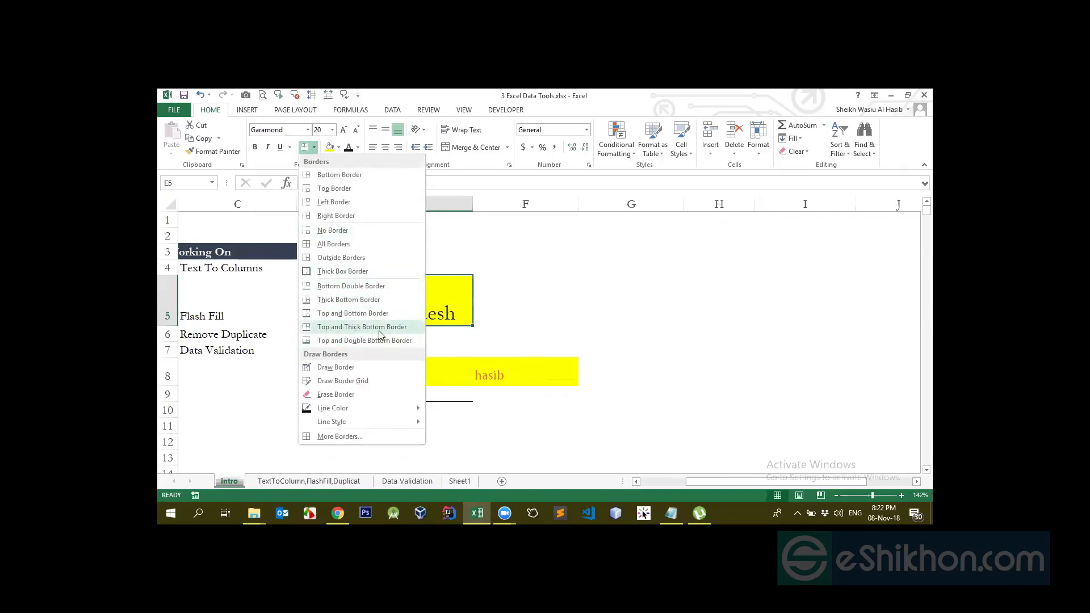
pyautogui.moveTo(347, 409)
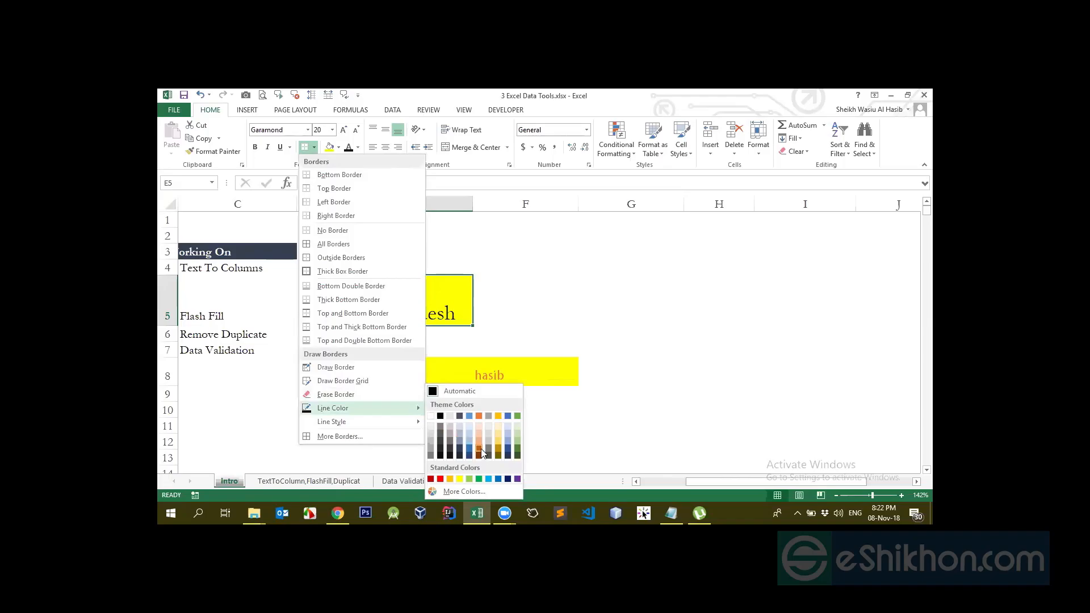
# Draw a red bottom border under E5
pyautogui.click(440, 479)
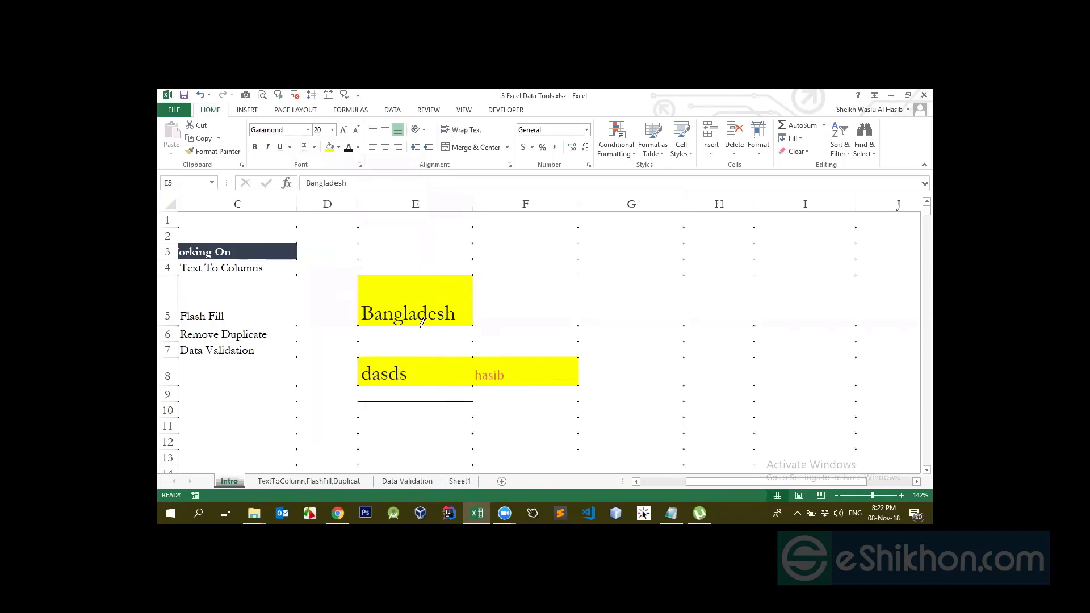
pyautogui.click(418, 324)
pyautogui.press('Escape')
# Put a thick box border around E5 and change the line colour to a dark theme colour
pyautogui.click(548, 335)
pyautogui.click(424, 307)
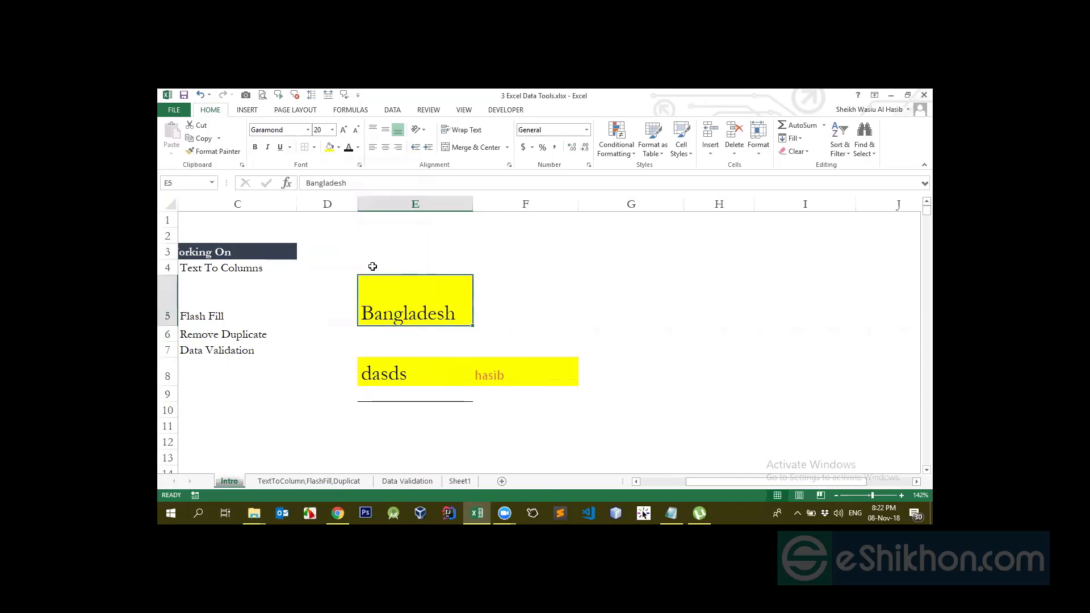
pyautogui.click(313, 147)
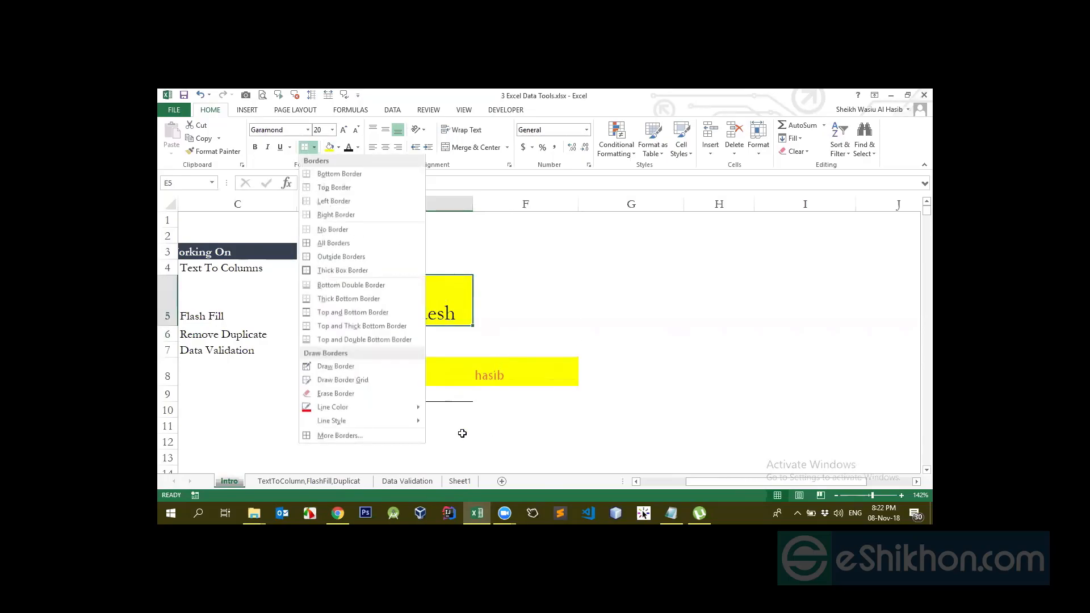
pyautogui.click(393, 270)
pyautogui.click(314, 147)
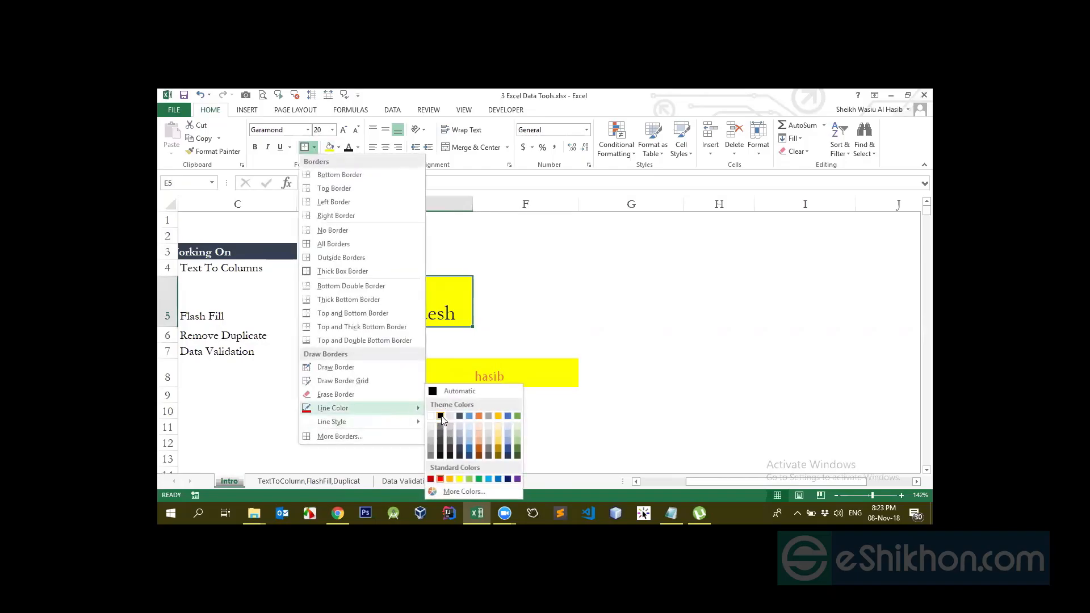
pyautogui.click(441, 416)
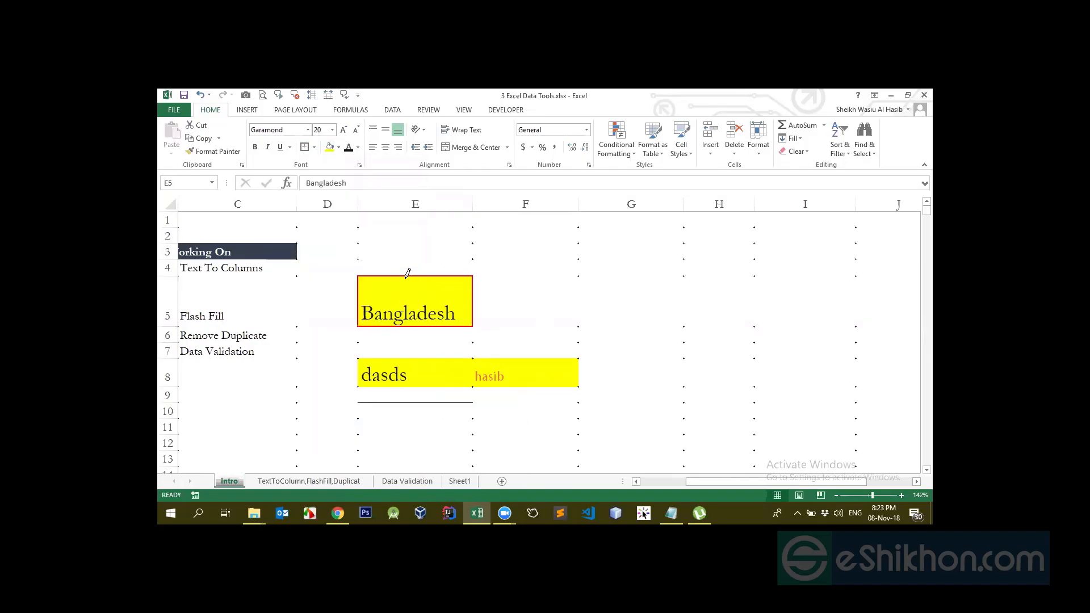
pyautogui.press('Escape')
# Reselect E5 and switch the Borders tool to Erase Border
pyautogui.click(492, 305)
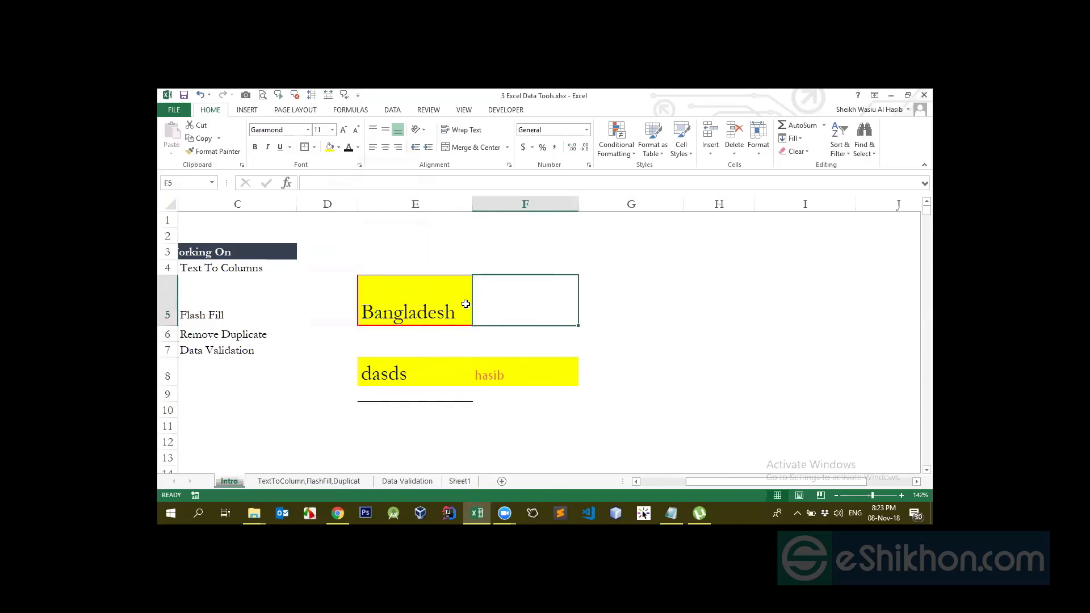
pyautogui.click(450, 352)
pyautogui.click(407, 274)
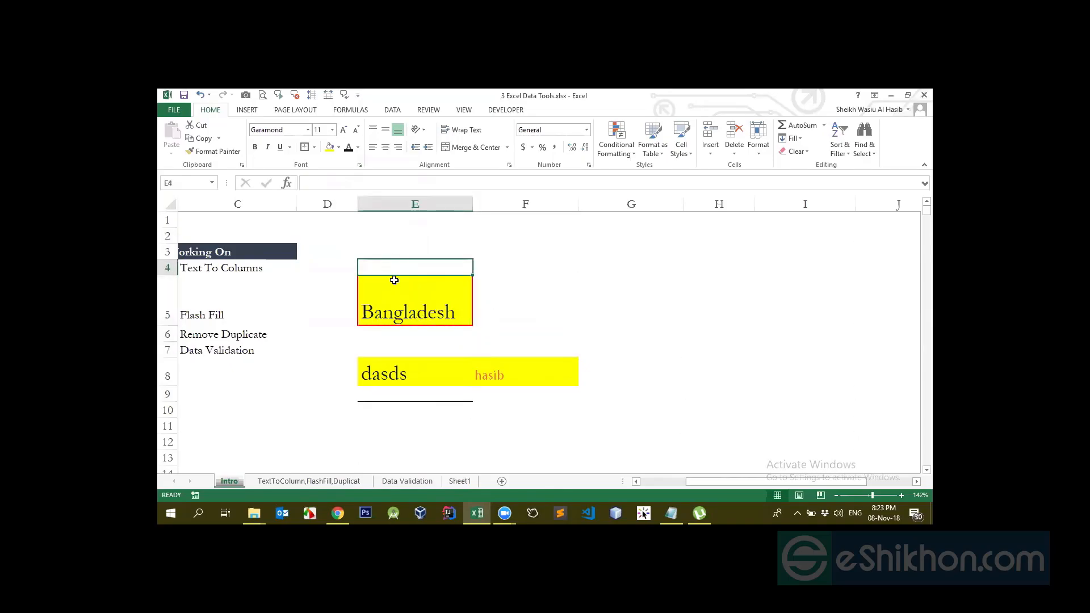
pyautogui.click(397, 300)
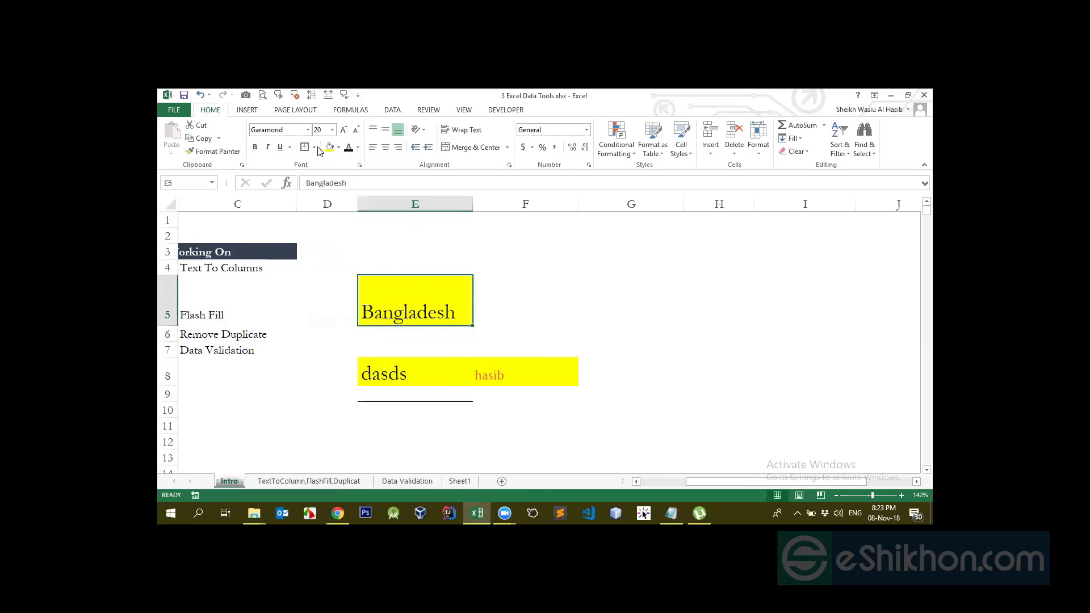
pyautogui.click(516, 284)
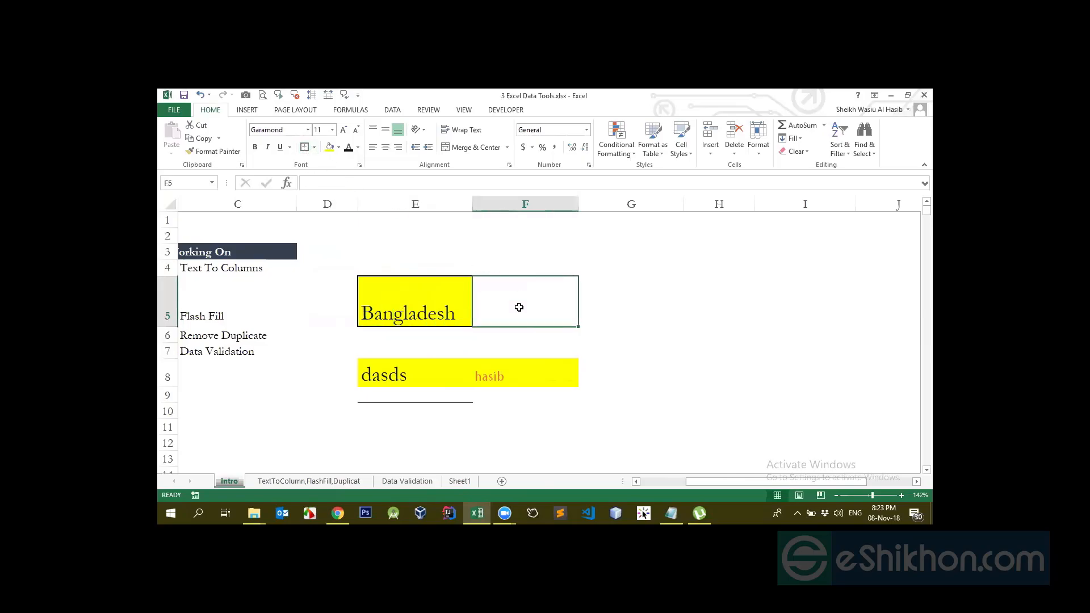
pyautogui.click(424, 361)
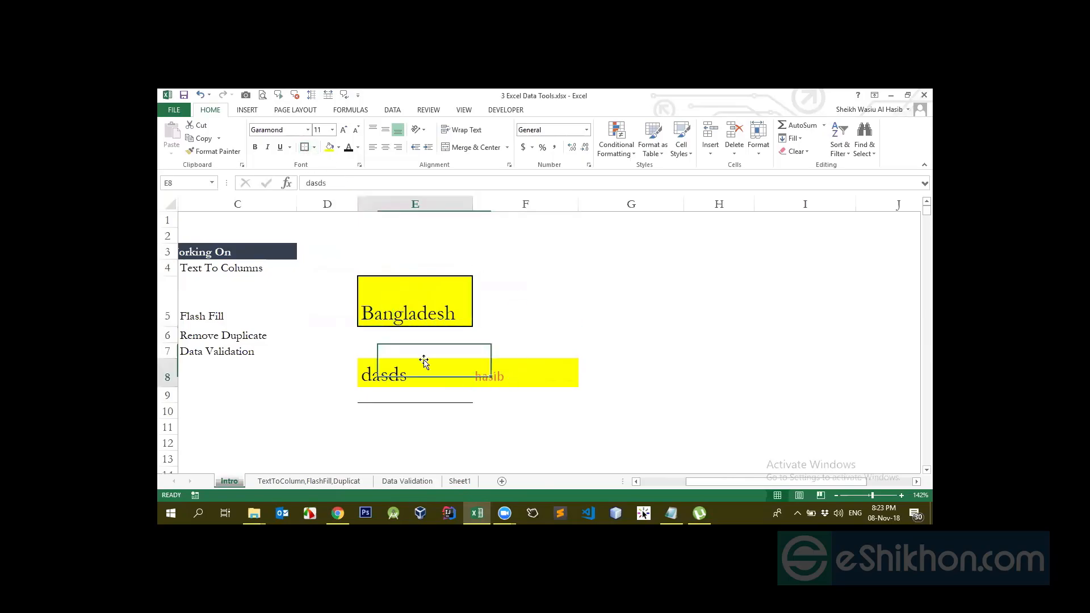
pyautogui.click(407, 297)
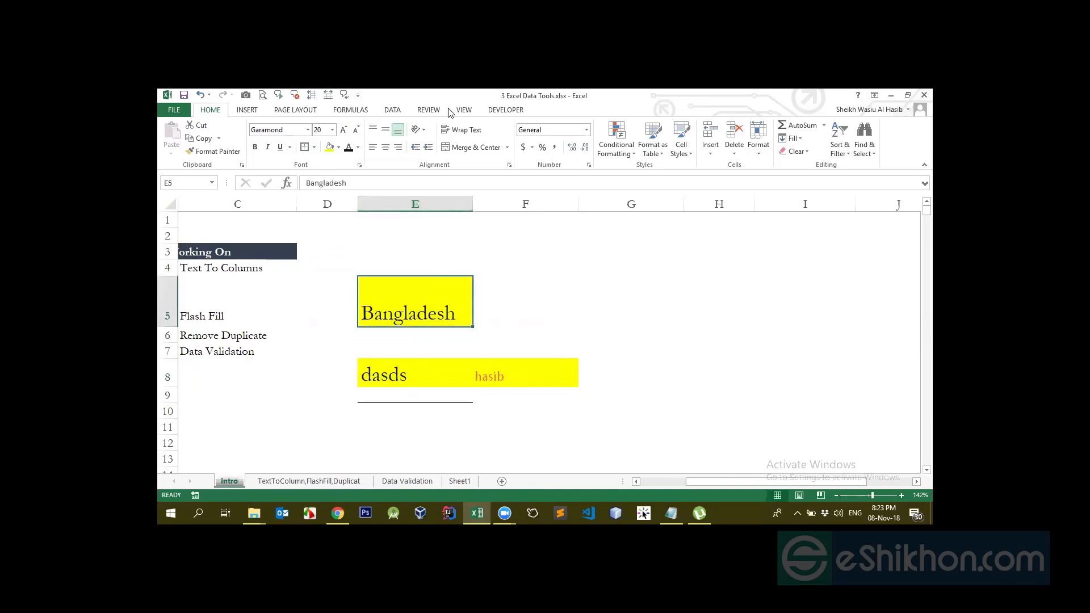
pyautogui.click(314, 147)
pyautogui.moveTo(406, 413)
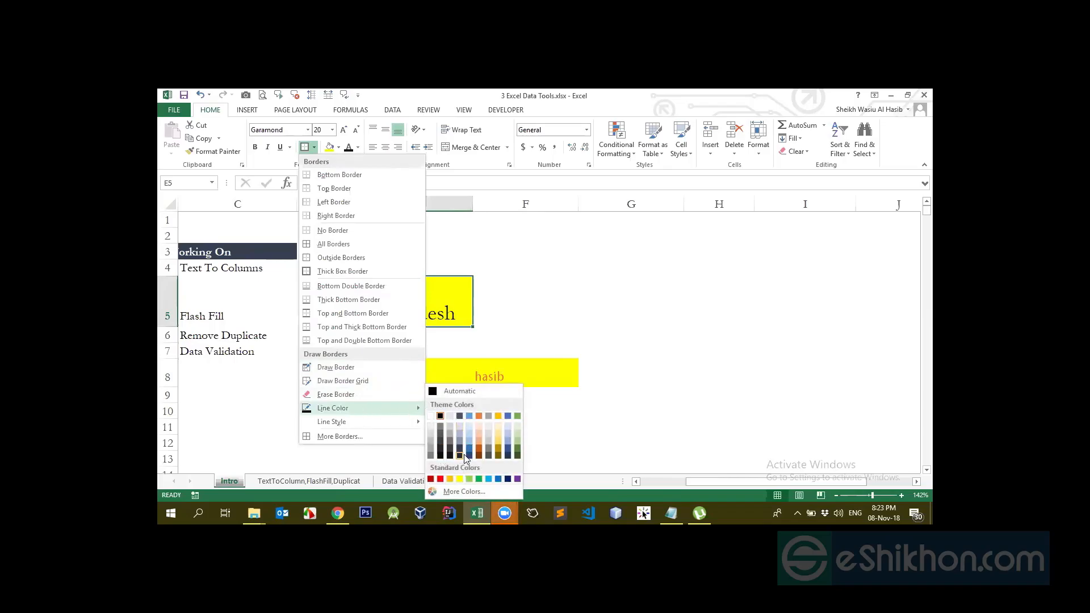
pyautogui.click(350, 395)
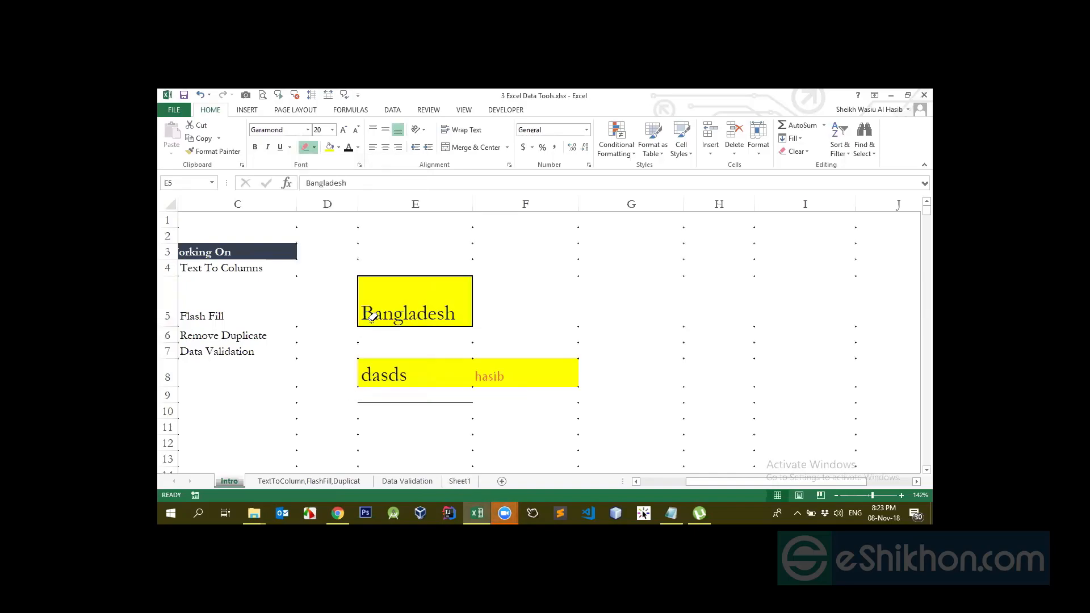
# Erase E5's top, left, right and bottom borders
pyautogui.click(387, 276)
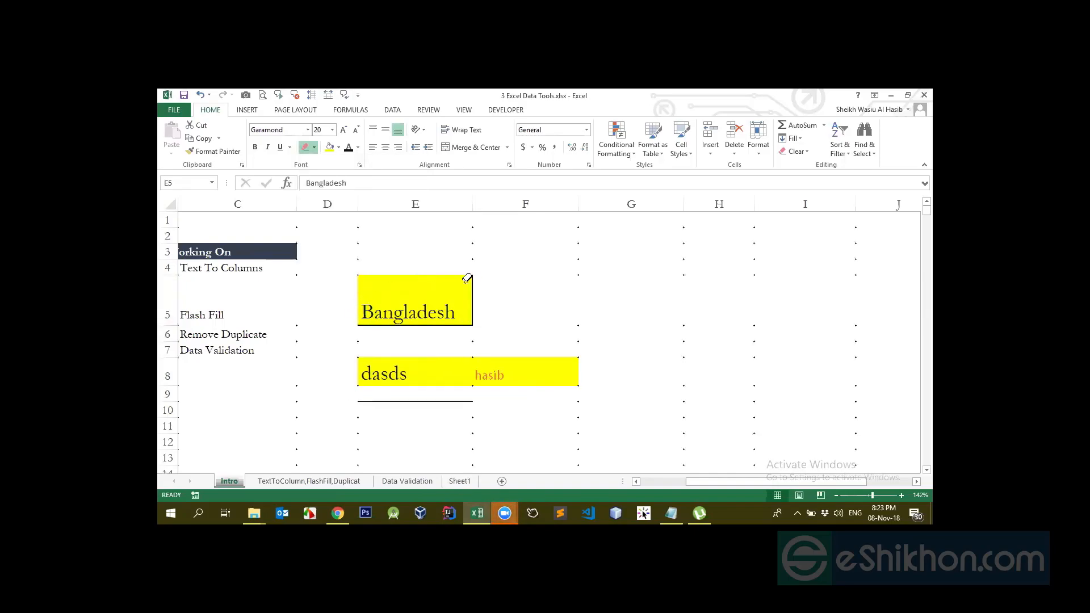
pyautogui.click(470, 289)
pyautogui.click(447, 321)
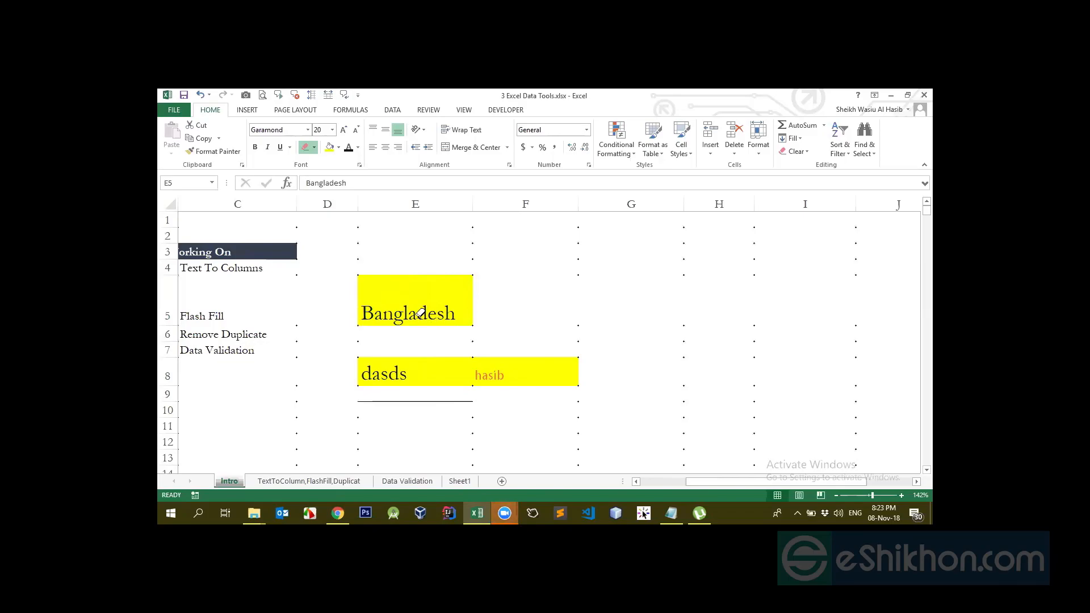
pyautogui.press('Escape')
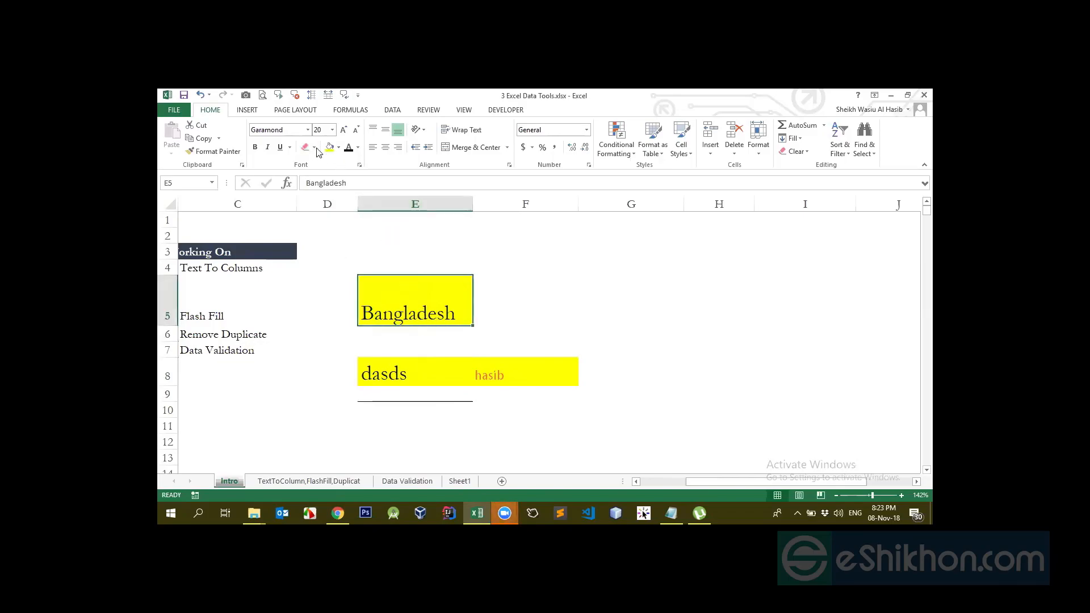
pyautogui.click(314, 147)
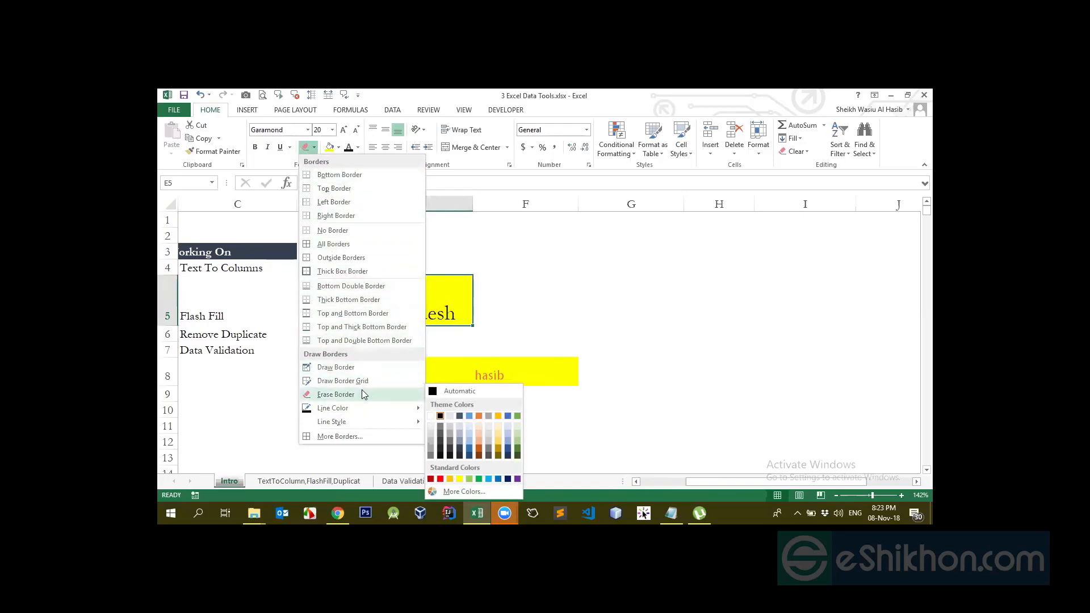
# Give E5 a thick box outline, then remove it so the cell has no borders
pyautogui.click(321, 230)
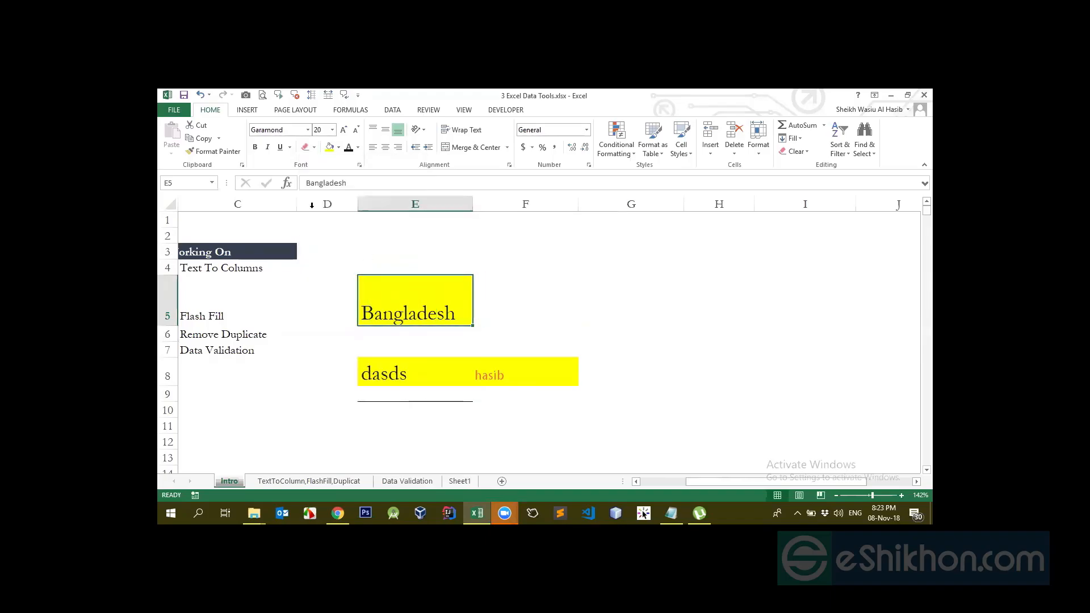
pyautogui.click(314, 147)
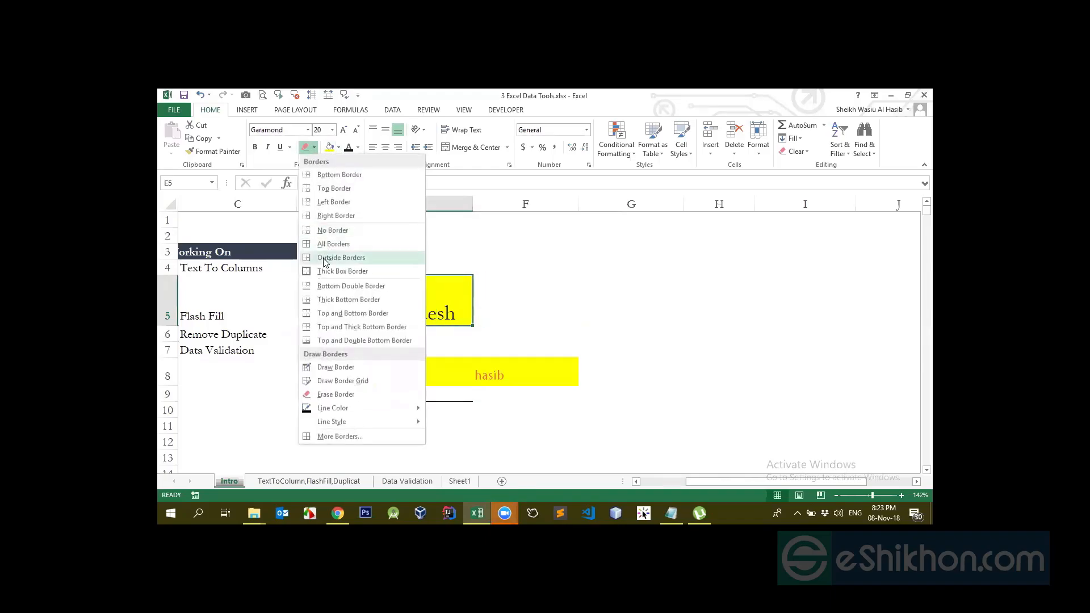
pyautogui.click(320, 272)
pyautogui.click(561, 304)
pyautogui.click(425, 314)
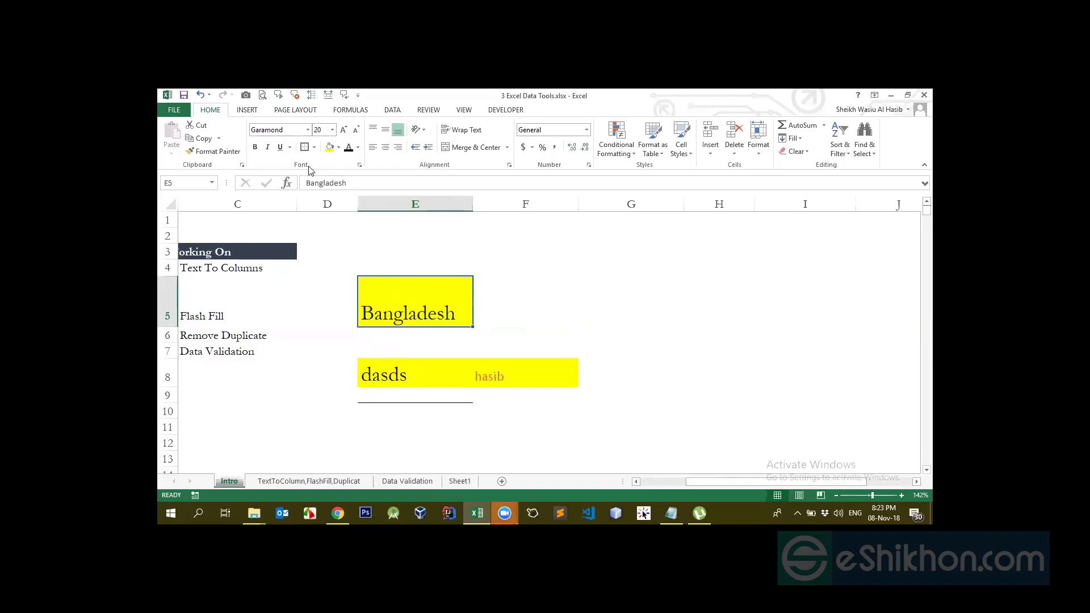
pyautogui.click(313, 147)
pyautogui.click(334, 230)
pyautogui.click(547, 321)
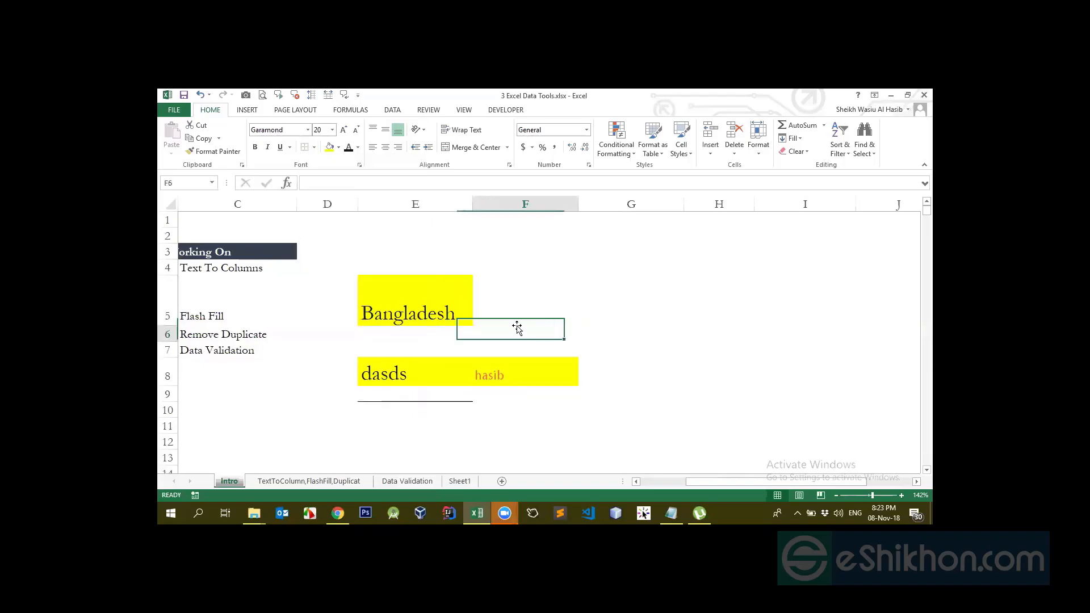
# Reselect E5, leaving the border options unchanged, and show the Fill Color choices
pyautogui.click(438, 297)
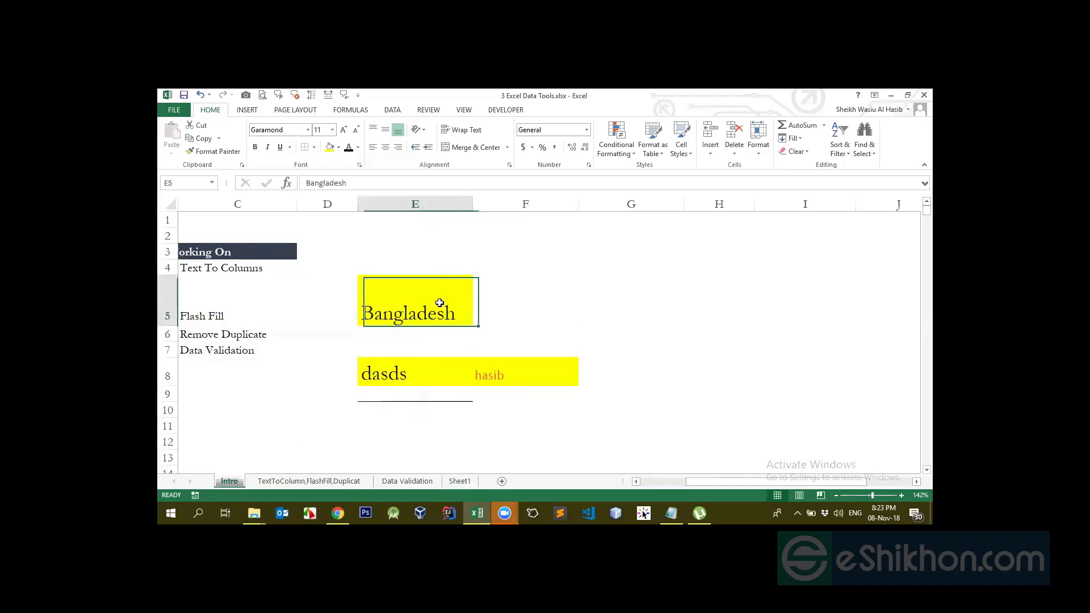
pyautogui.click(314, 147)
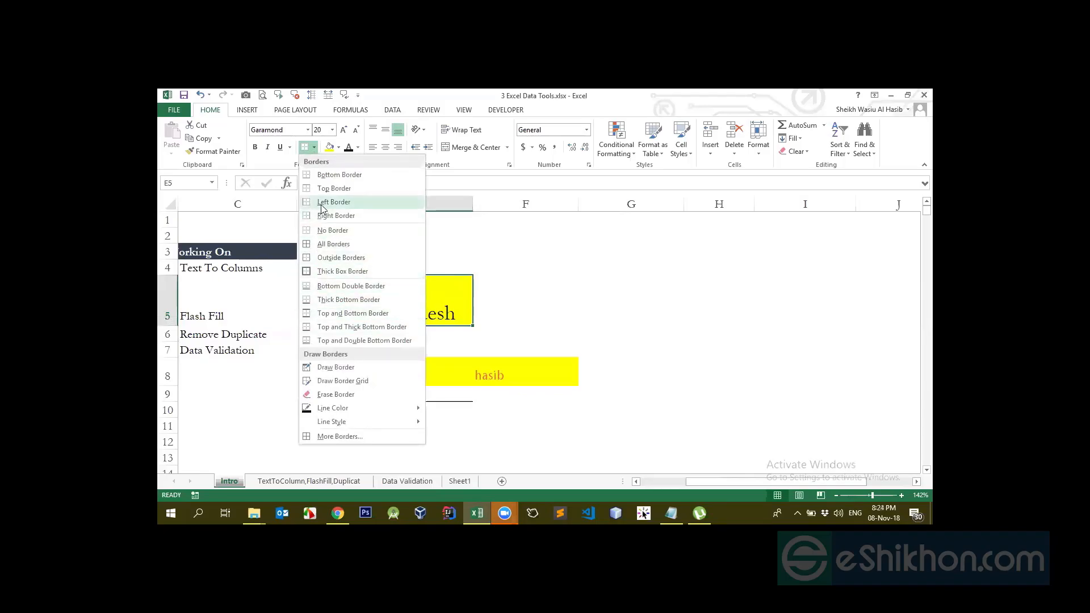
pyautogui.click(557, 304)
pyautogui.click(503, 330)
pyautogui.click(399, 306)
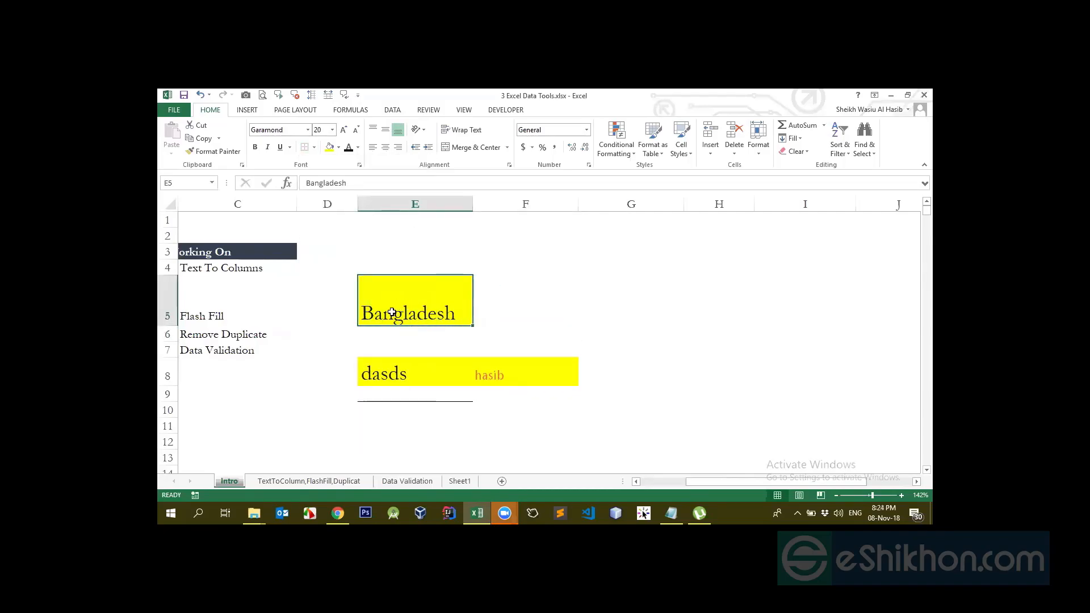
pyautogui.click(339, 146)
# Turn the sheet gridlines back on from the View tab
pyautogui.click(577, 236)
pyautogui.click(463, 110)
pyautogui.click(282, 147)
# Apply Middle Align to Bangladesh in cell E5
pyautogui.click(531, 288)
pyautogui.click(431, 311)
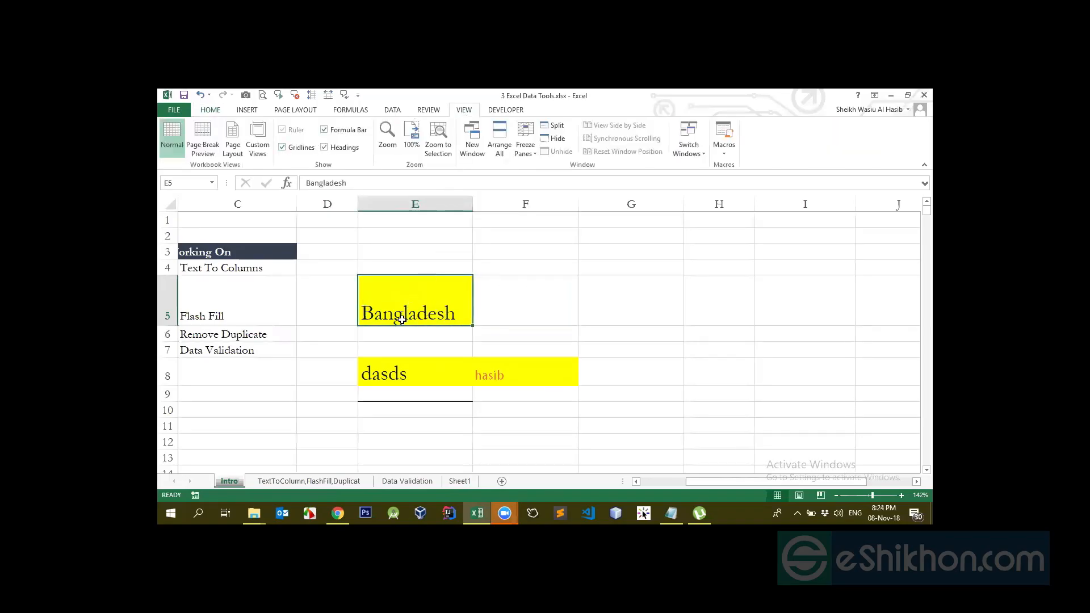
pyautogui.click(225, 112)
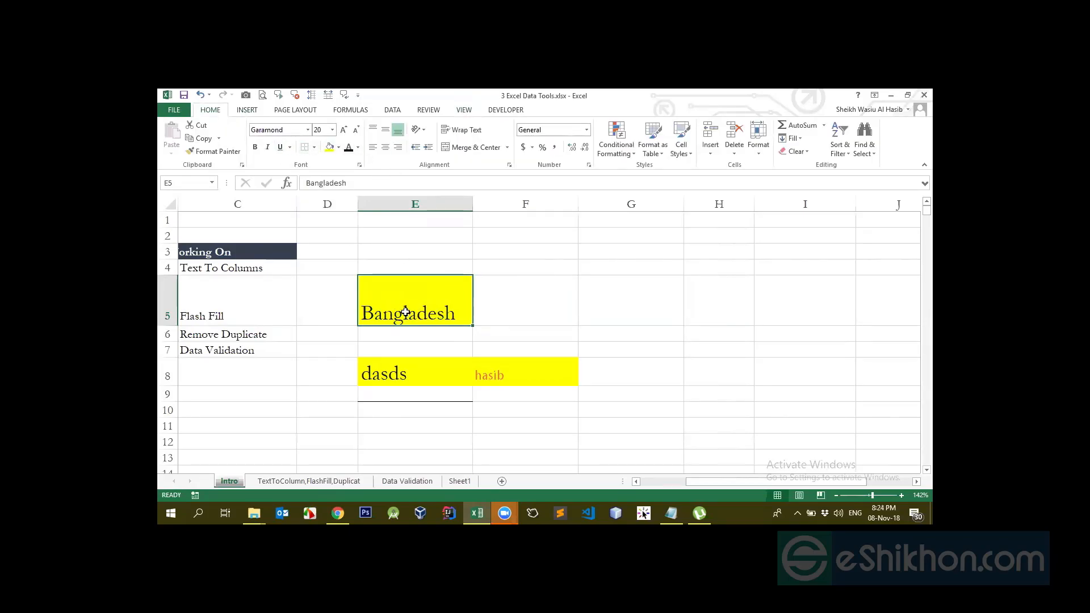
pyautogui.click(385, 138)
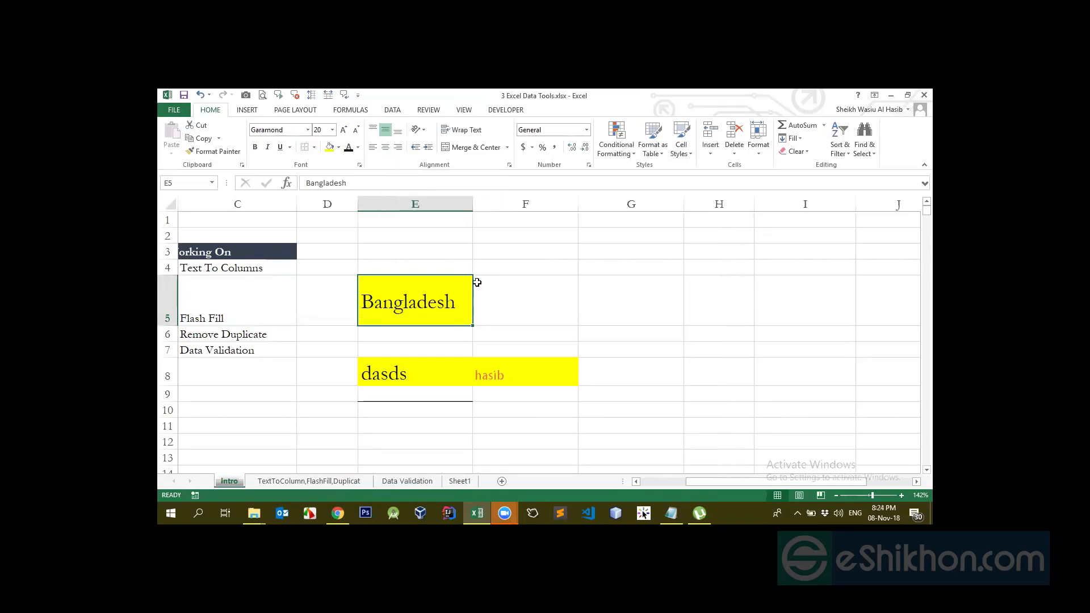
# Widen column E and try top, middle, left, centre and right alignment on Bangladesh
pyautogui.moveTo(475, 216); pyautogui.dragTo(560, 212)
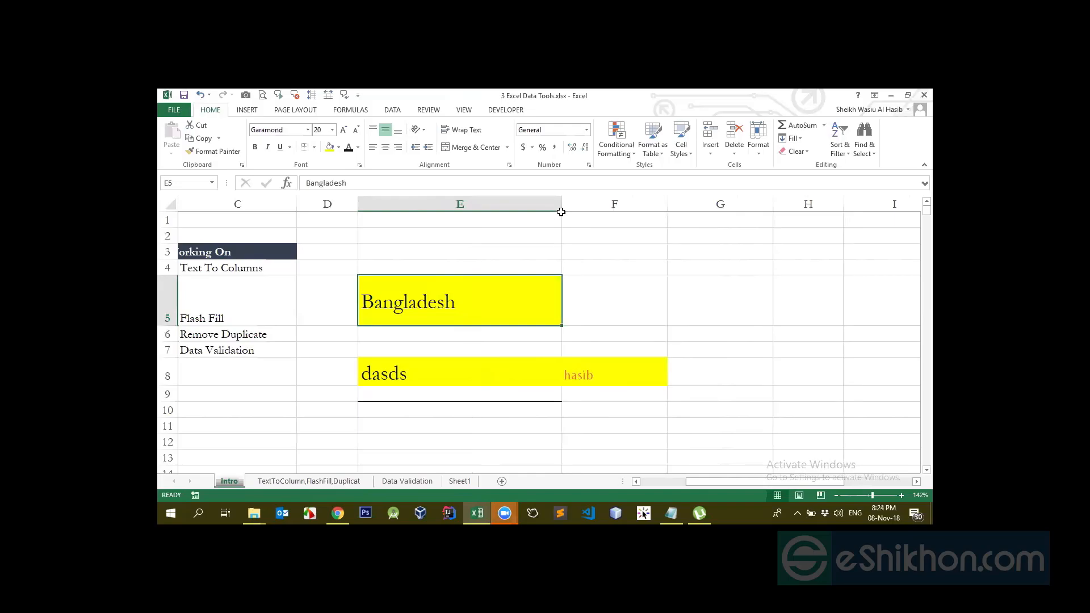
pyautogui.click(373, 131)
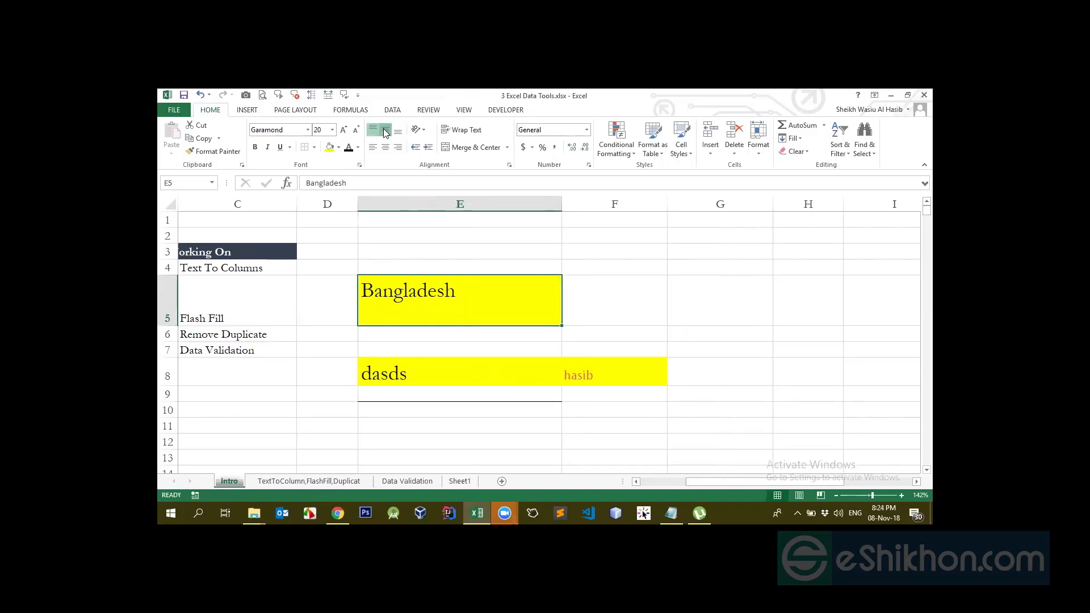
pyautogui.click(385, 130)
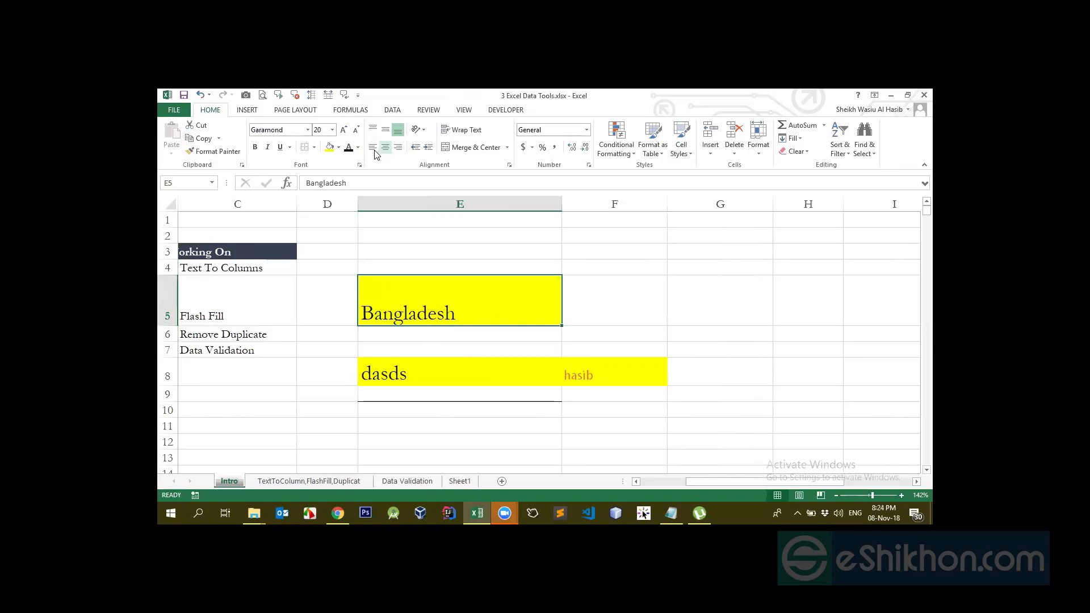
pyautogui.click(374, 151)
pyautogui.click(386, 147)
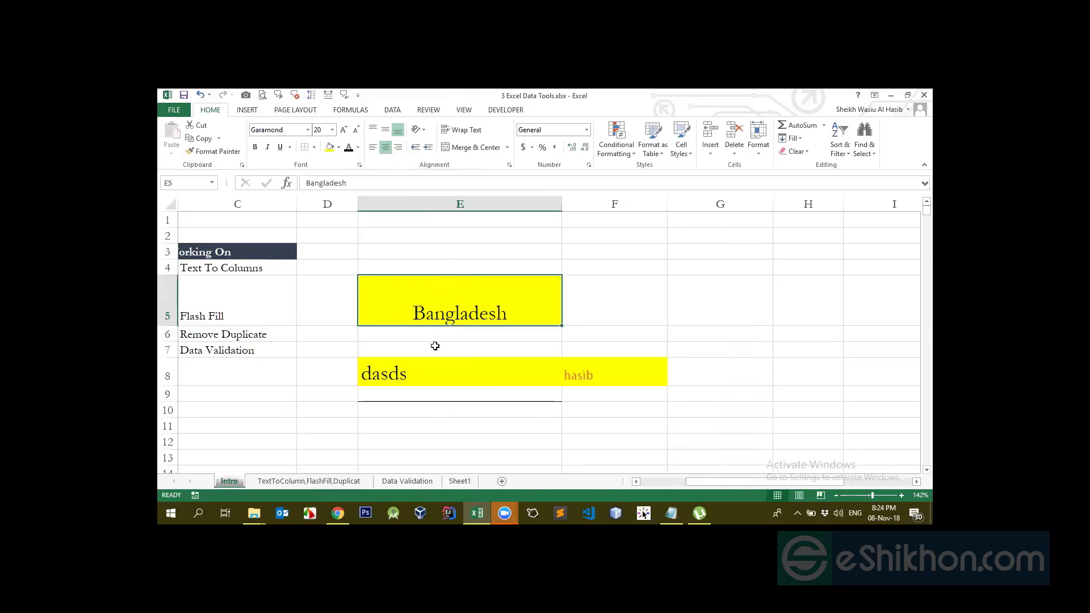
pyautogui.click(399, 149)
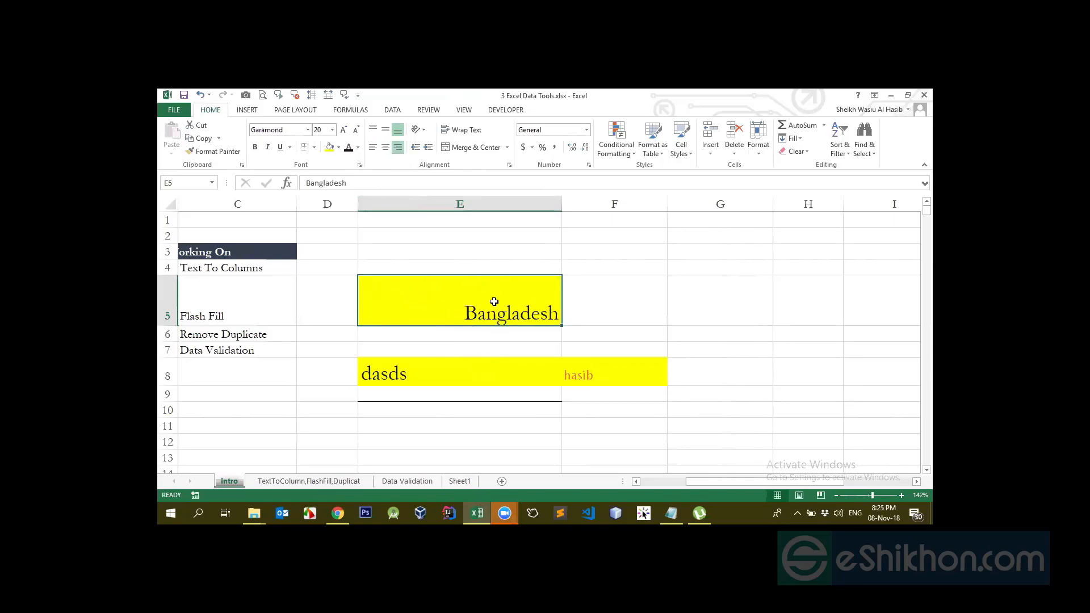
# Make row 5 taller and centre Bangladesh horizontally and vertically
pyautogui.moveTo(177, 327); pyautogui.dragTo(177, 383)
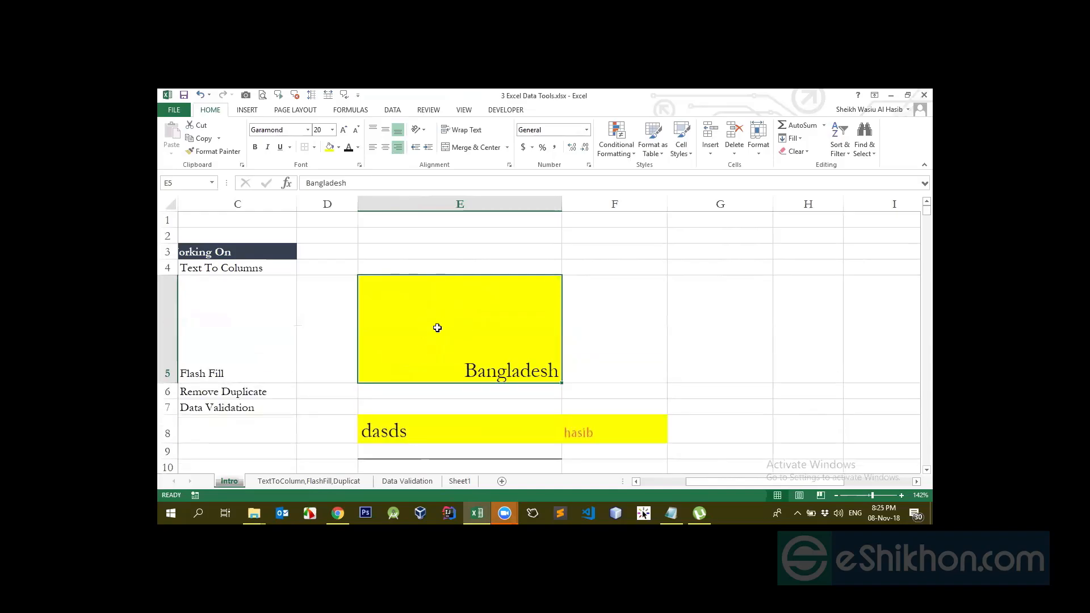
pyautogui.click(385, 147)
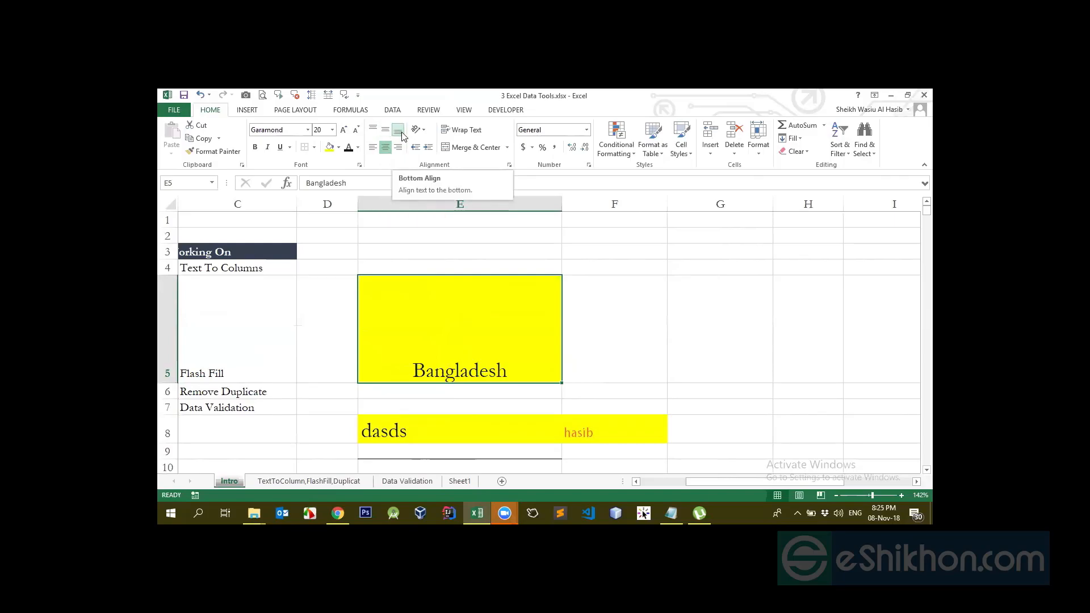
pyautogui.click(386, 131)
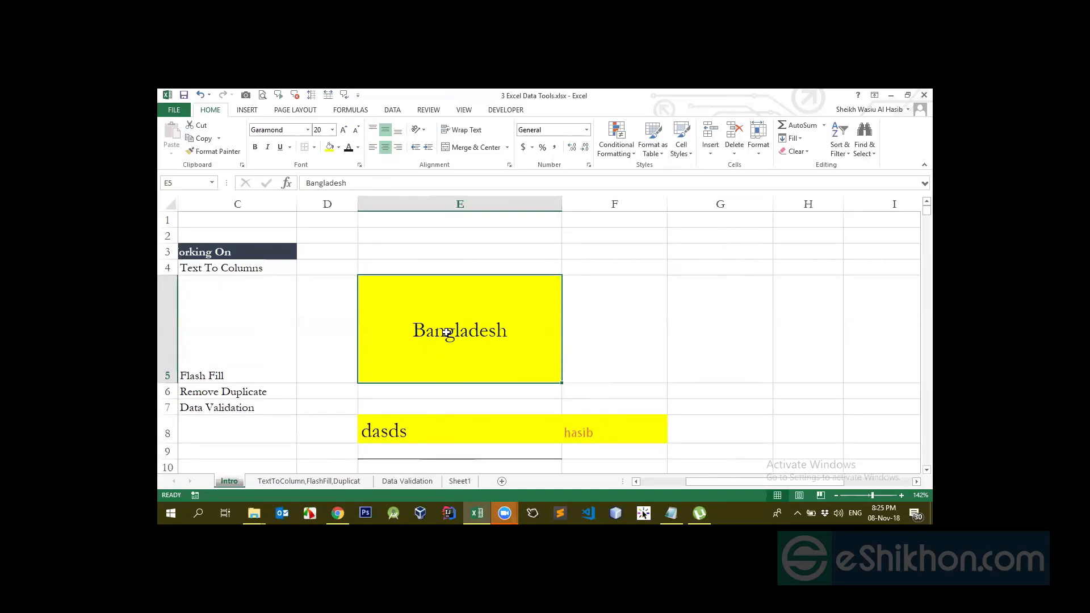
pyautogui.click(423, 130)
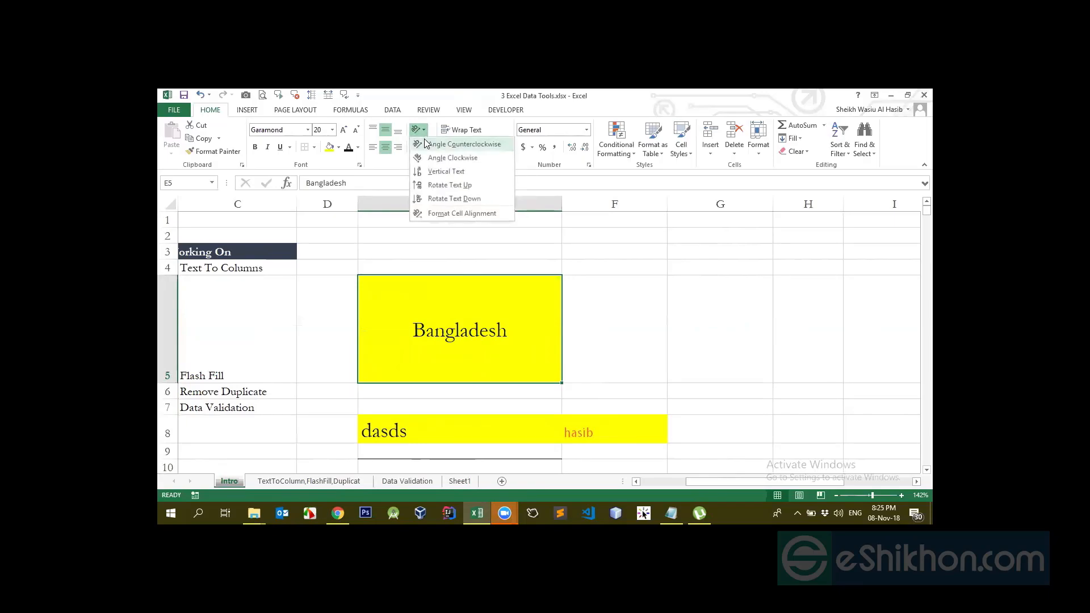
# Slant Bangladesh counterclockwise, then clockwise, then counterclockwise again
pyautogui.click(425, 149)
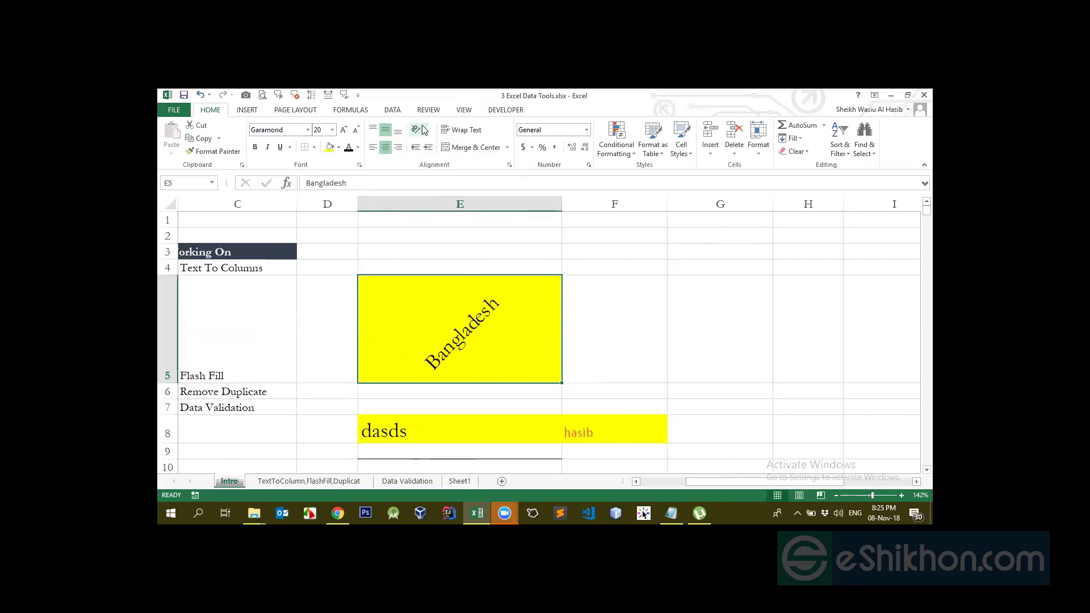
pyautogui.click(424, 130)
pyautogui.click(441, 157)
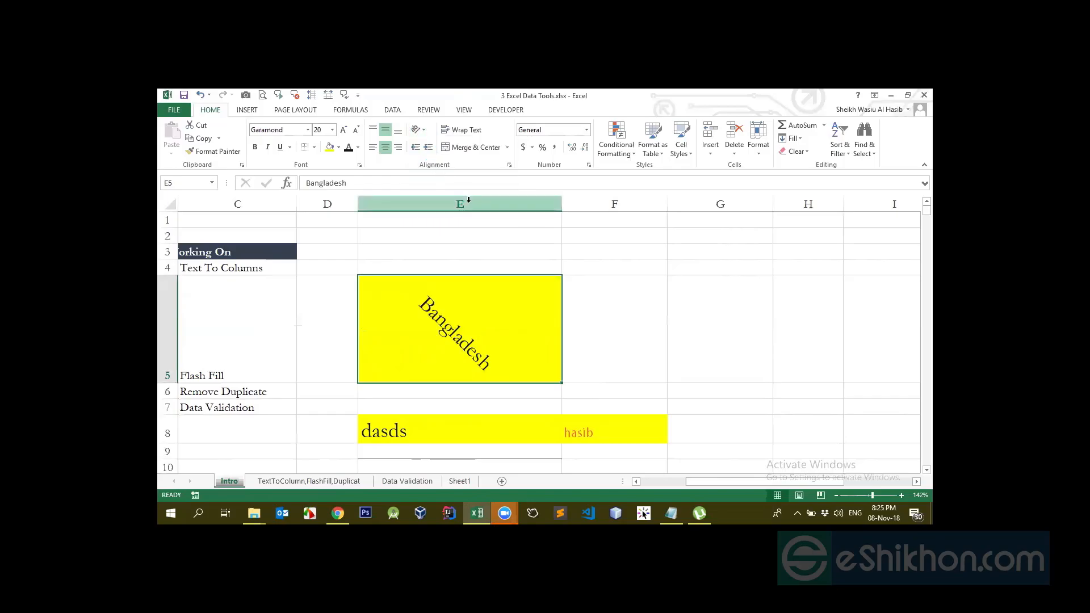
pyautogui.click(419, 130)
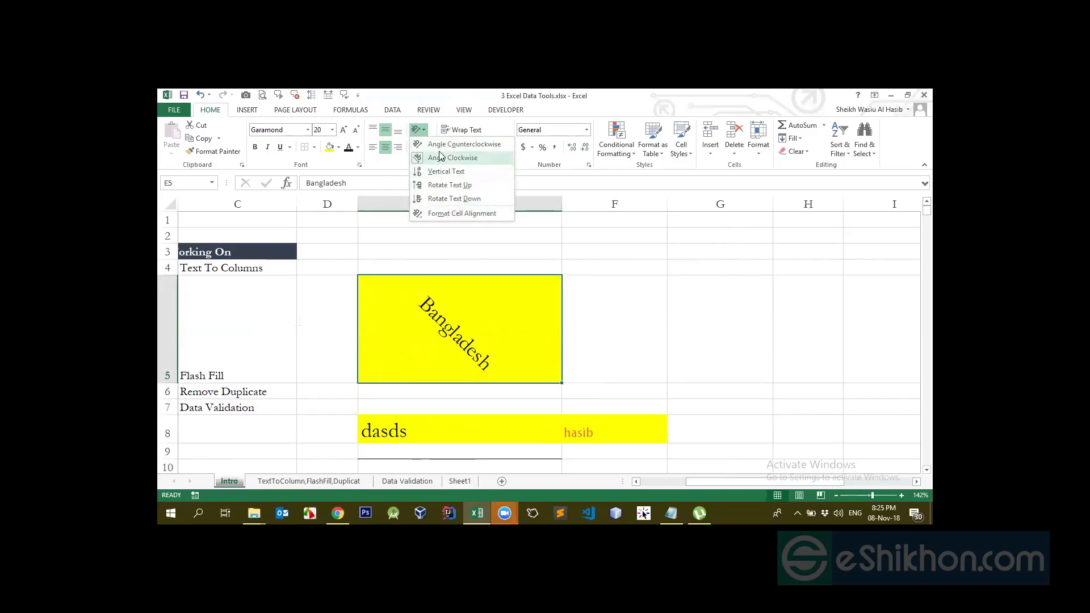
pyautogui.click(454, 144)
# Narrow column E, then widen it slightly
pyautogui.moveTo(564, 202); pyautogui.dragTo(464, 219)
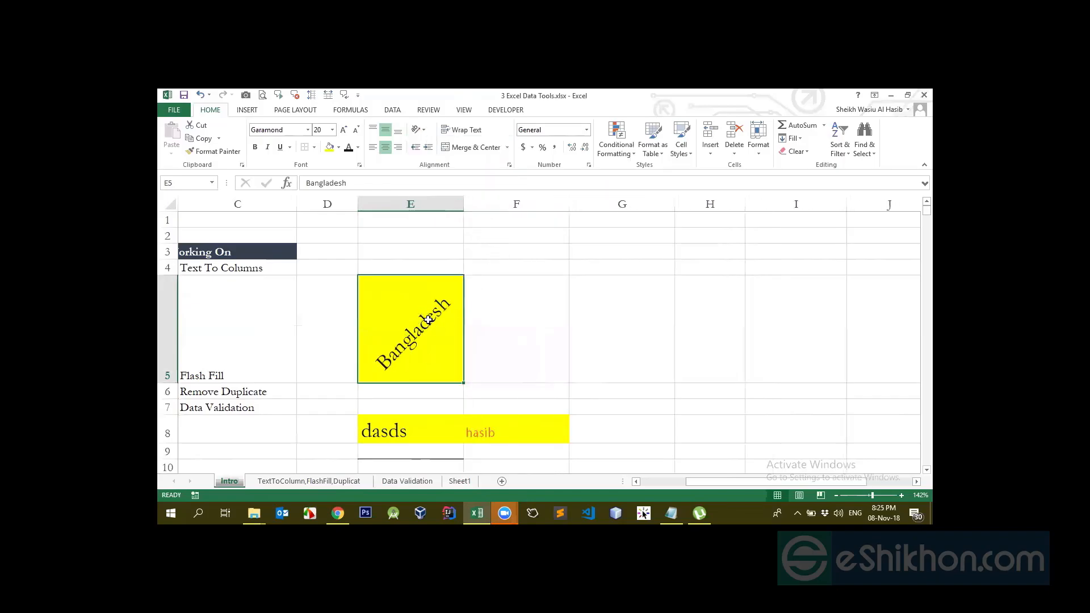
pyautogui.click(465, 204)
pyautogui.moveTo(474, 206); pyautogui.dragTo(494, 206)
# Cycle Bangladesh through angled and clockwise orientations, ending with horizontal text
pyautogui.click(420, 130)
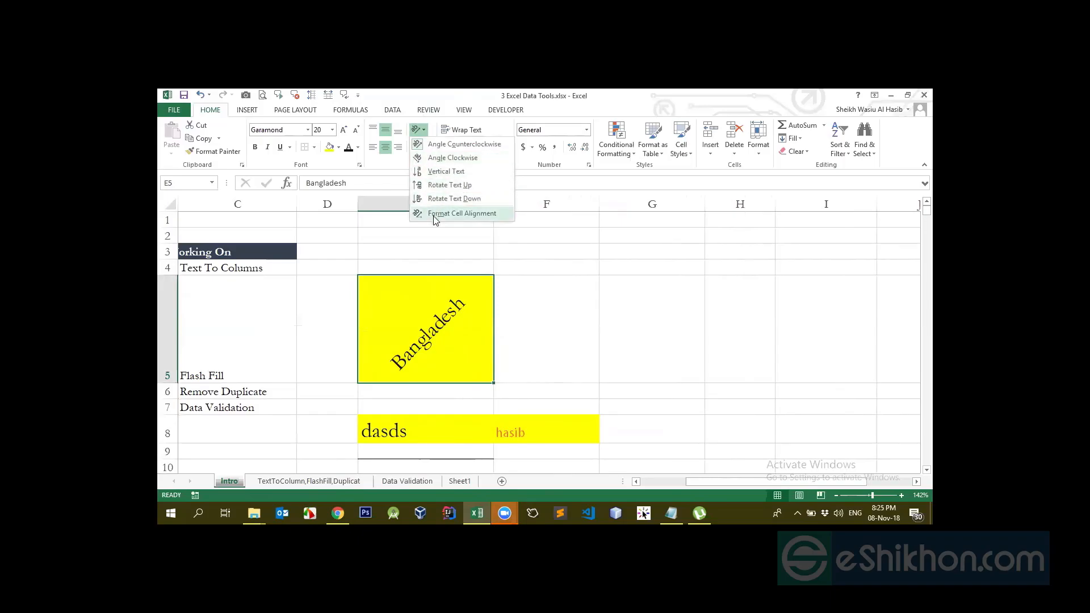
pyautogui.click(432, 145)
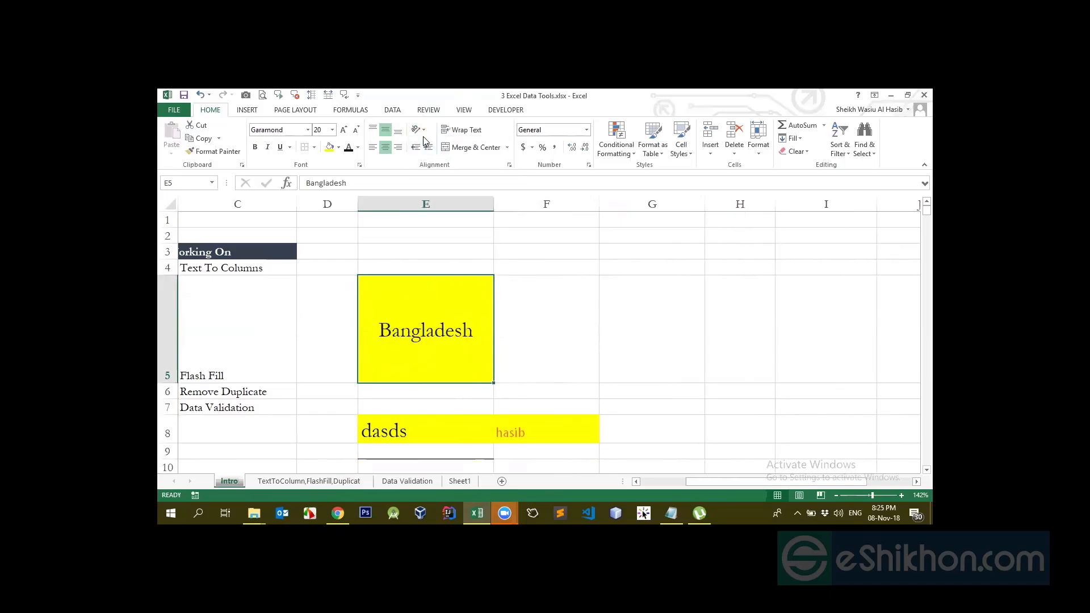
pyautogui.click(420, 130)
pyautogui.click(432, 145)
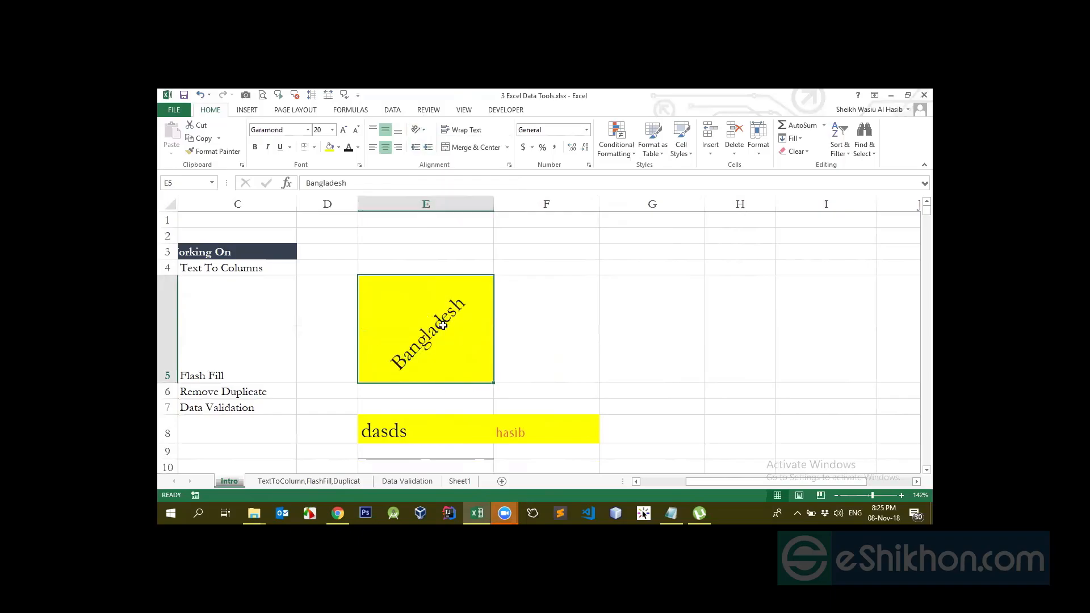
pyautogui.click(420, 129)
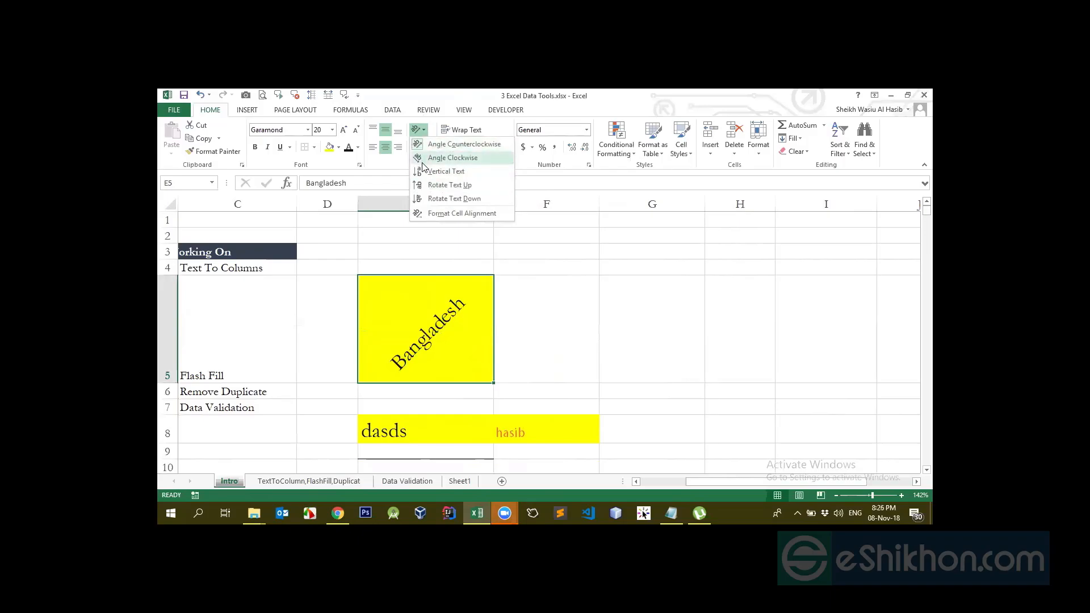
pyautogui.click(452, 158)
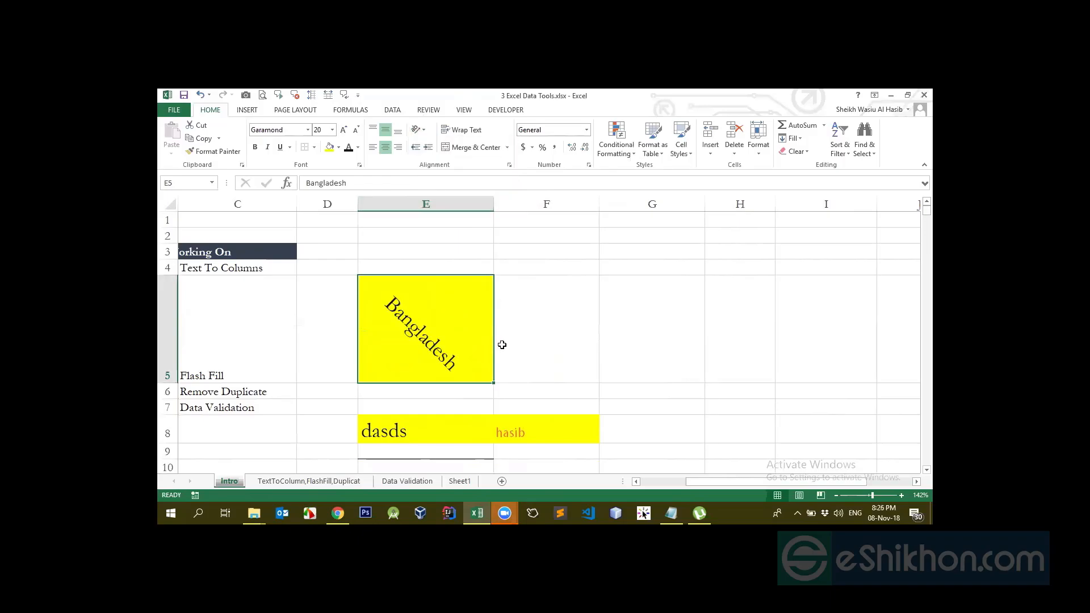
pyautogui.click(418, 129)
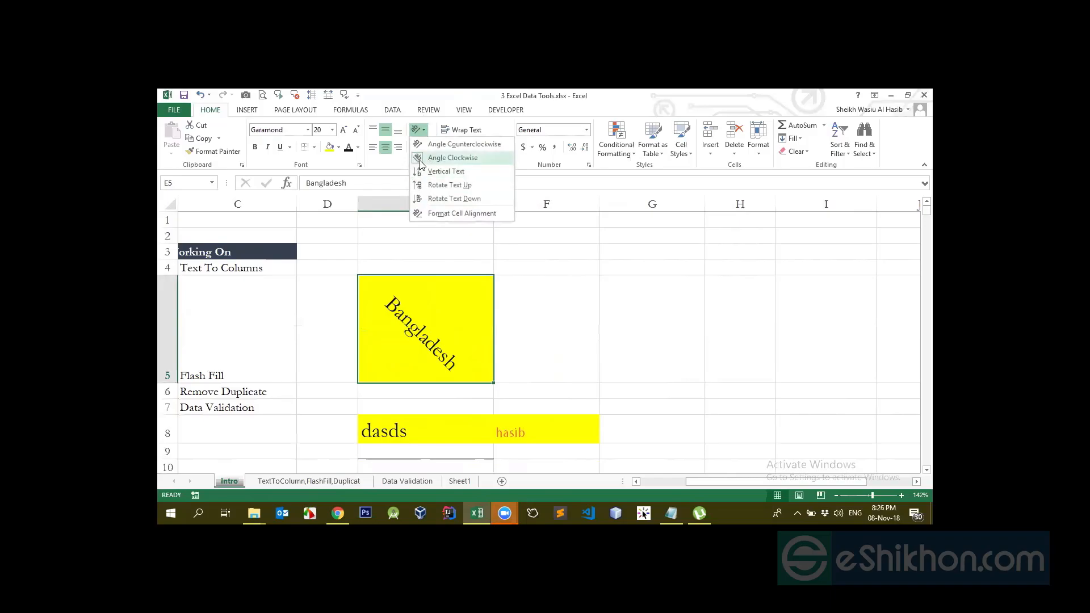
pyautogui.click(438, 161)
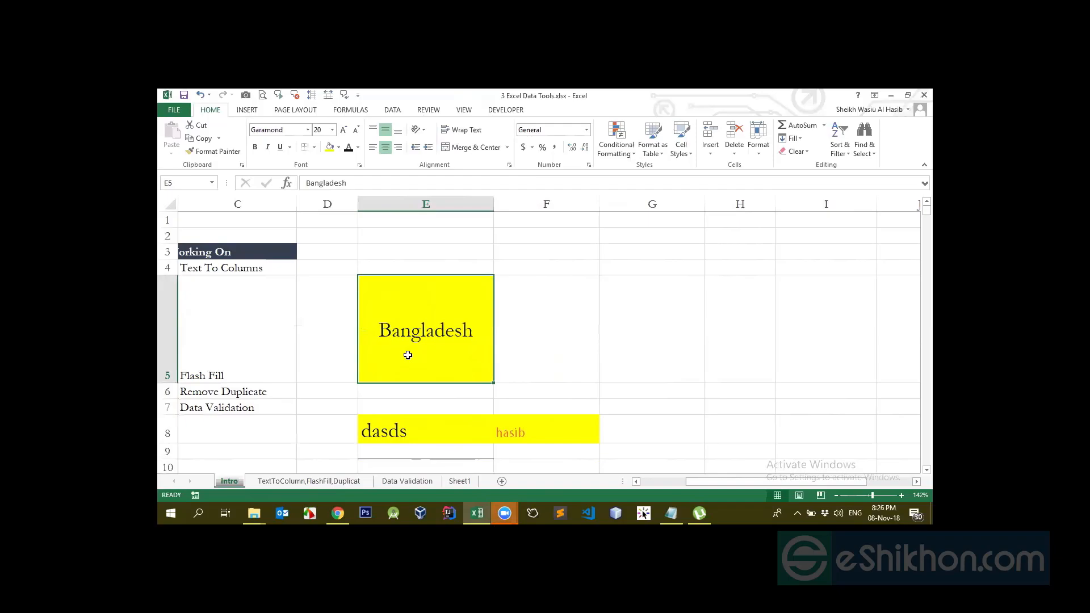
# Widen column E and try indent, left and right alignment on Bangladesh
pyautogui.moveTo(493, 206); pyautogui.dragTo(599, 206)
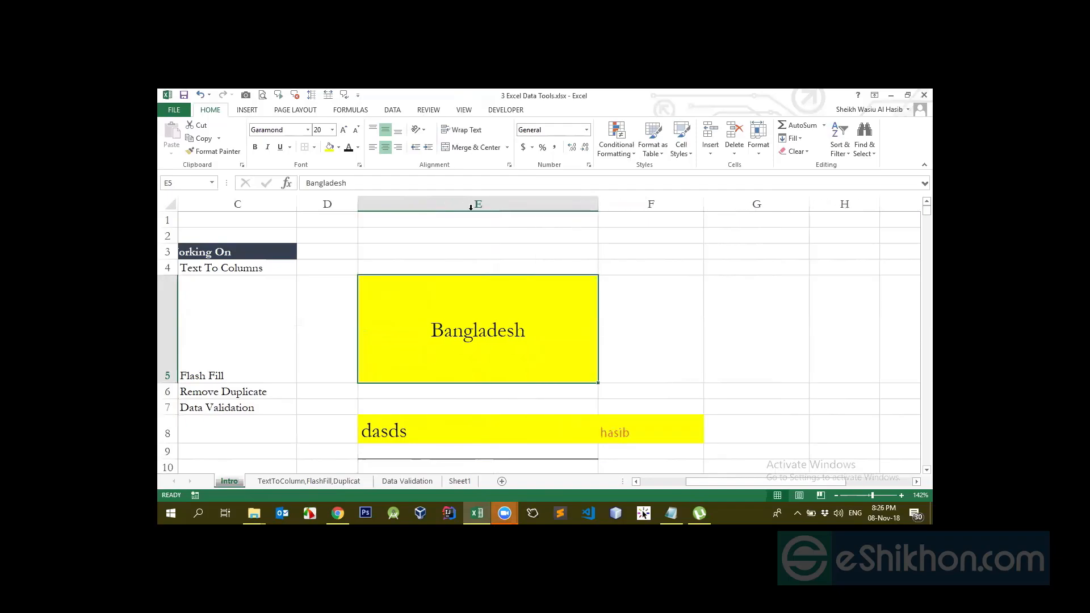
pyautogui.click(428, 148)
pyautogui.click(428, 148)
pyautogui.click(428, 148)
pyautogui.click(416, 148)
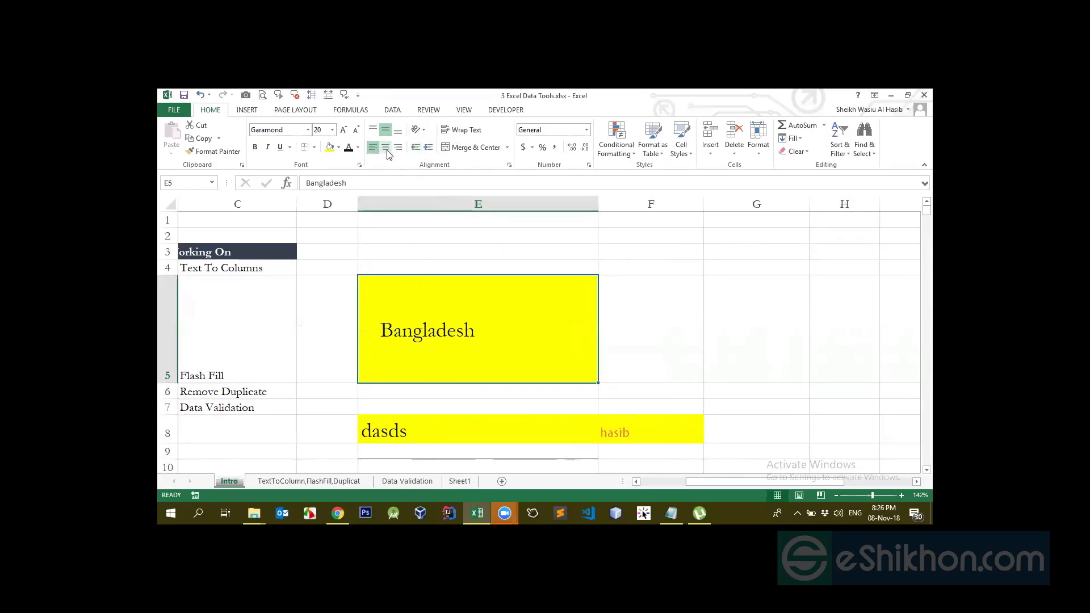
pyautogui.click(373, 147)
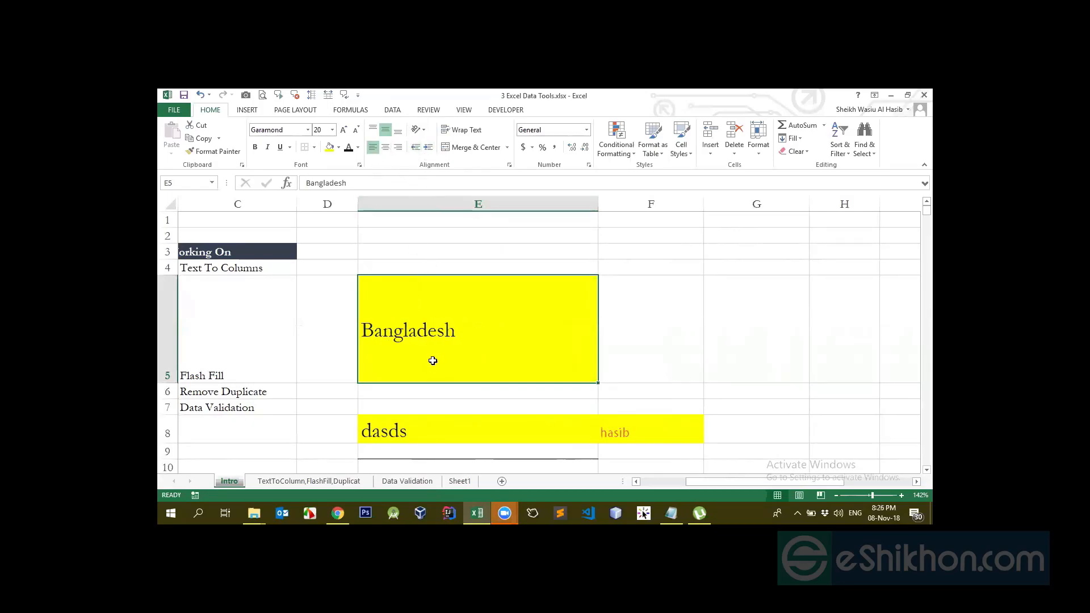
pyautogui.click(398, 147)
# Centre Bangladesh horizontally and vertically, then make row 5 shorter
pyautogui.click(398, 130)
pyautogui.click(372, 148)
pyautogui.click(386, 130)
pyautogui.click(384, 148)
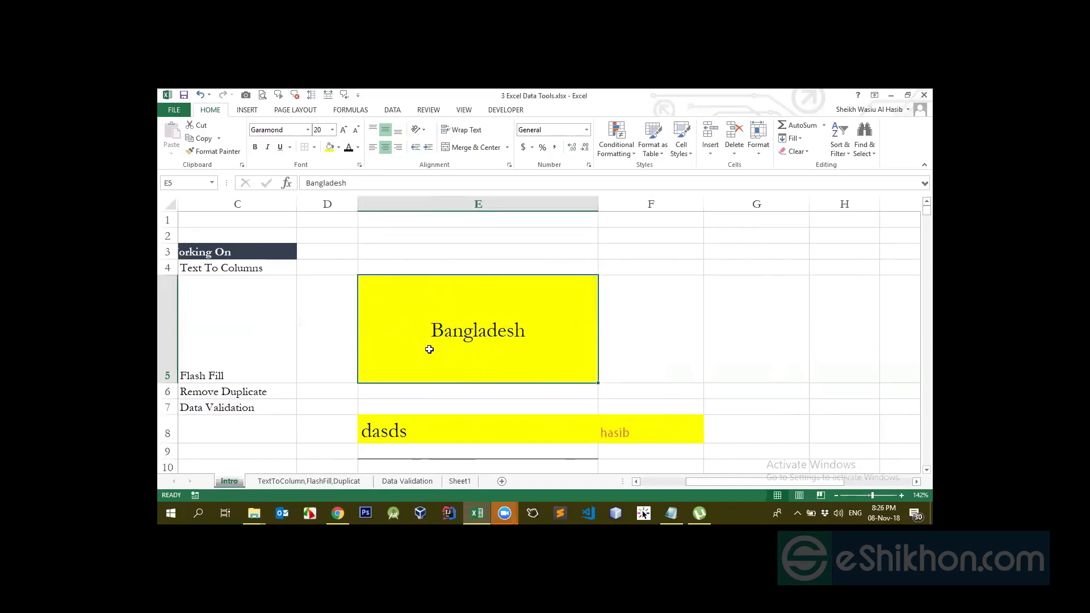
pyautogui.click(372, 147)
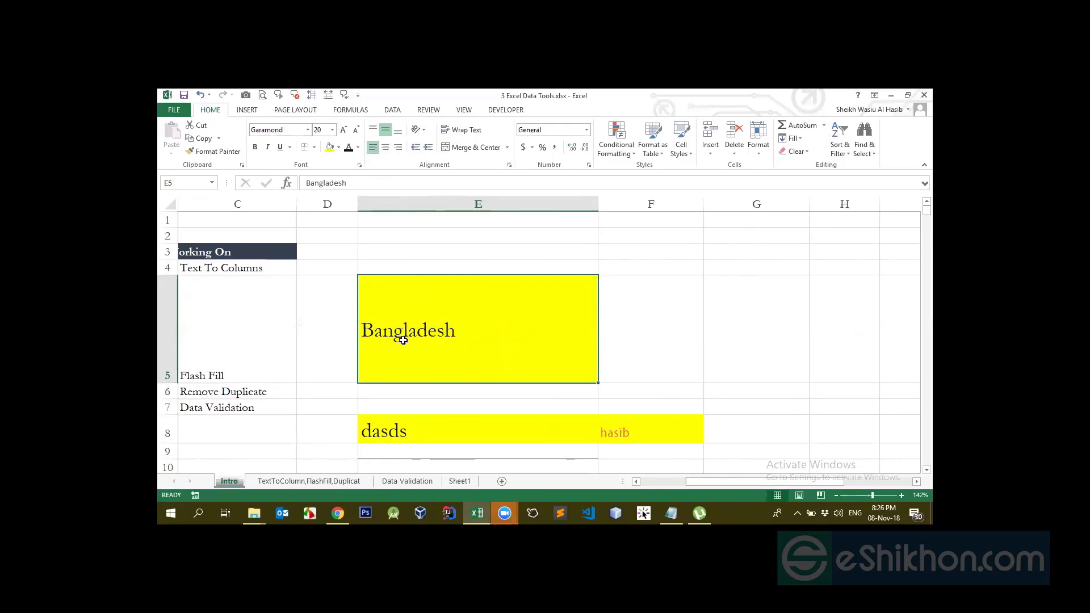
pyautogui.click(384, 147)
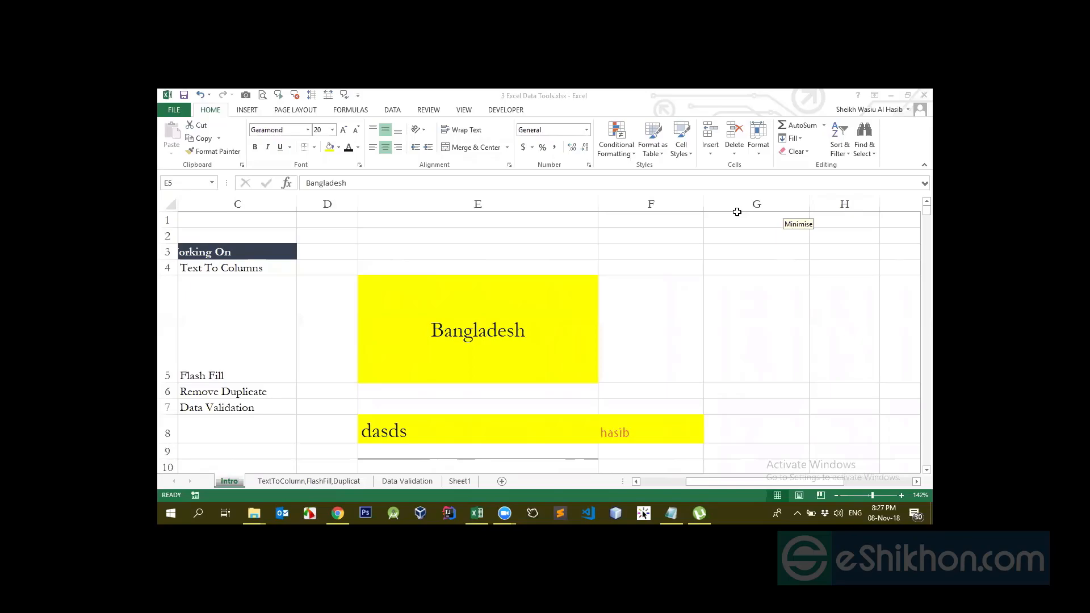
pyautogui.click(461, 350)
pyautogui.moveTo(168, 383); pyautogui.dragTo(184, 349)
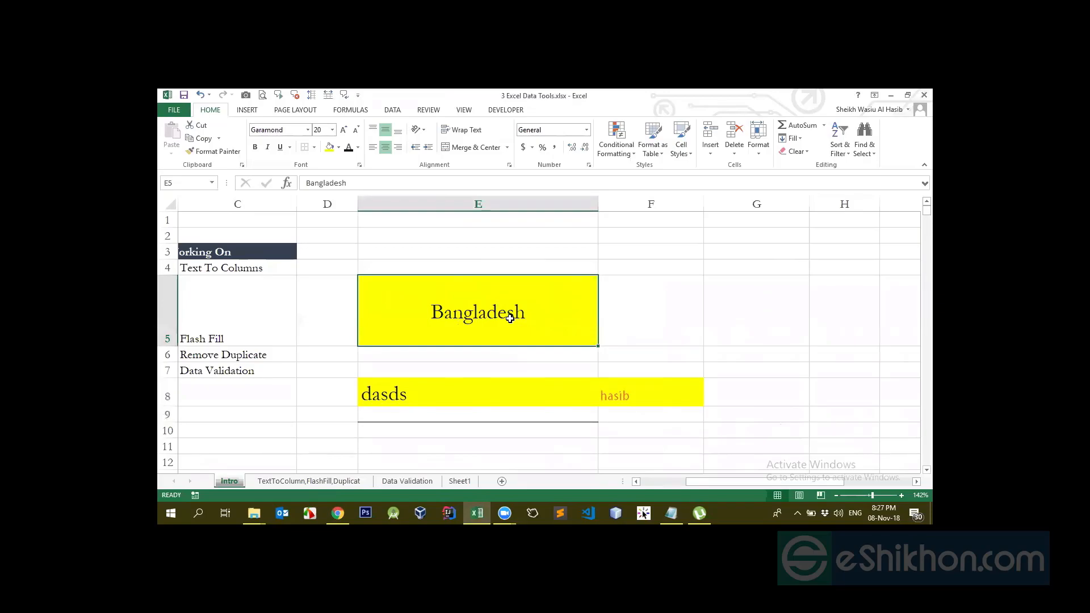
# Replace Bangladesh in E5 with a long line of placeholder text
pyautogui.write('nasdasd  ')
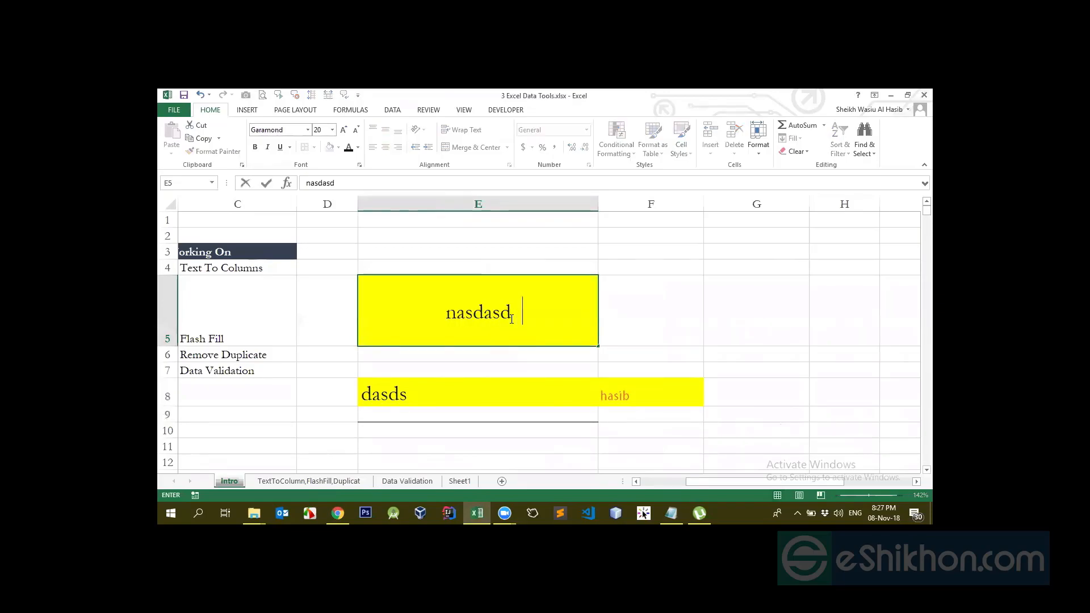
pyautogui.write('ahsdahjdga jd ajh g asdjhgad j')
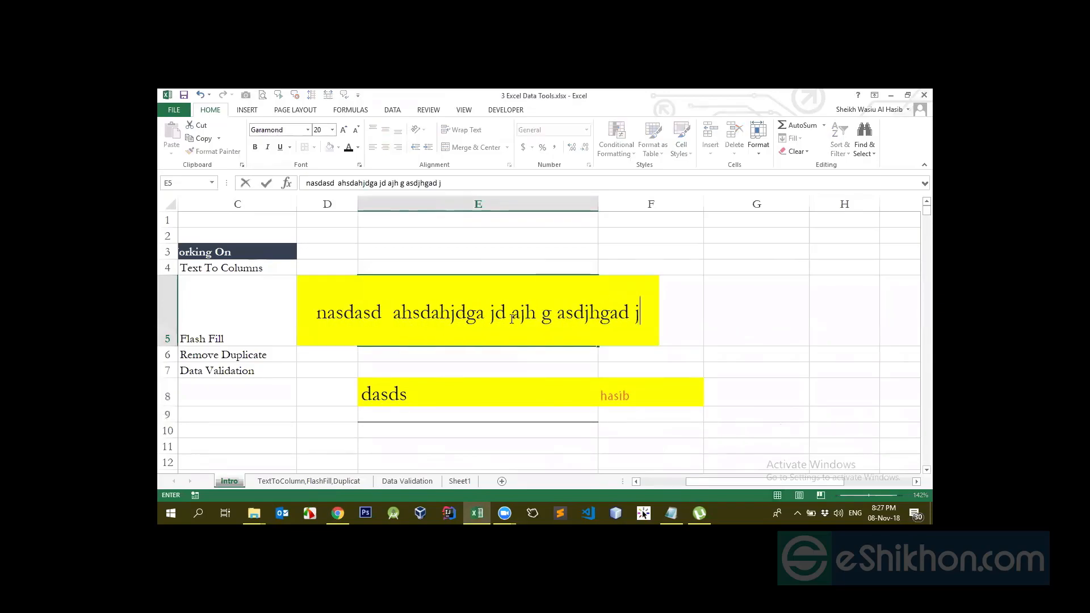
pyautogui.write('ahgdasjhdgas jhd')
pyautogui.press('Return')
pyautogui.press('Up')
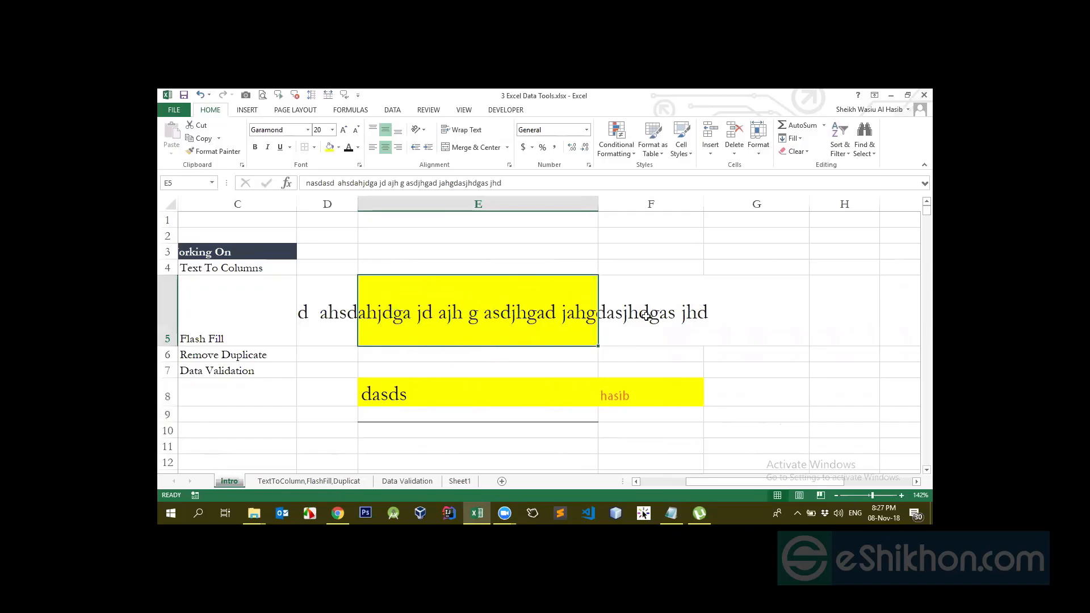
# Enter 'adsas' in F5 and 'dasd' in D5
pyautogui.click(674, 313)
pyautogui.write('adsas')
pyautogui.press('Return')
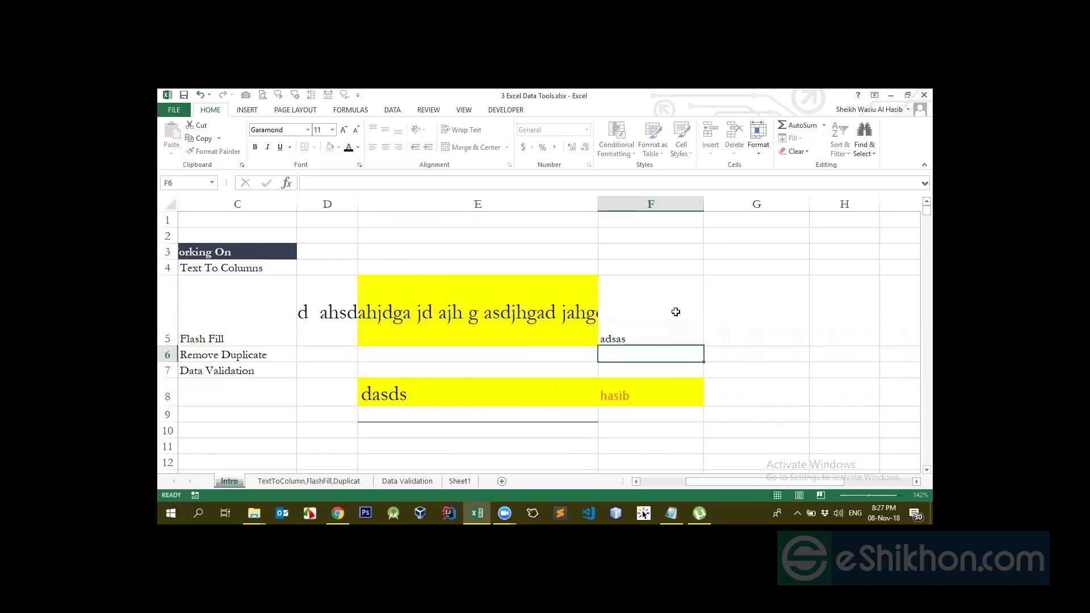
pyautogui.click(321, 311)
pyautogui.write('dasd')
pyautogui.press('Return')
pyautogui.click(457, 305)
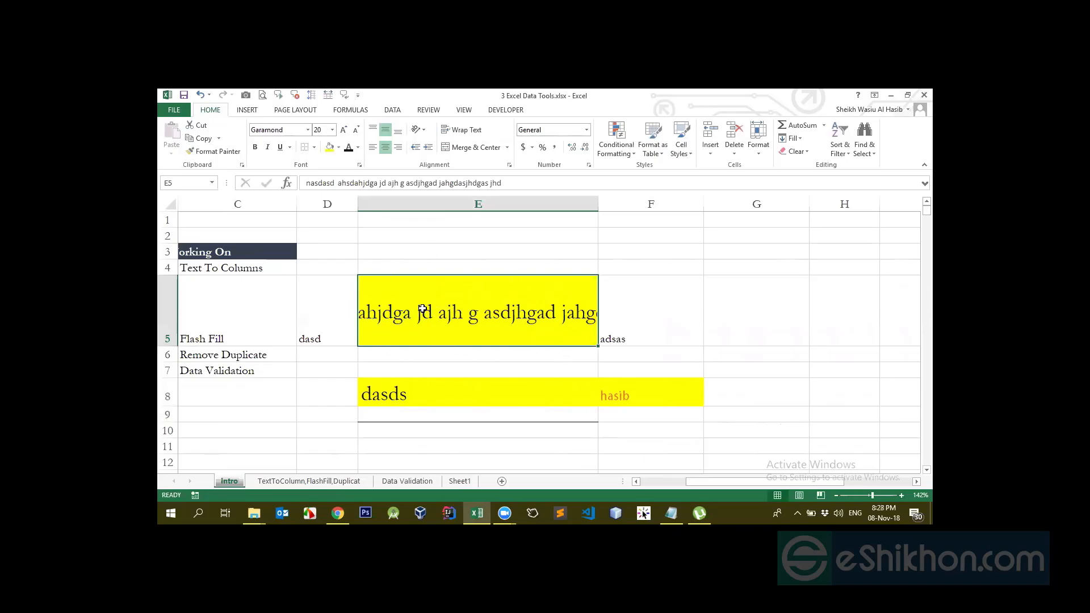
# Wrap E5's text, autofit row 5's height and adjust column E's width
pyautogui.click(461, 130)
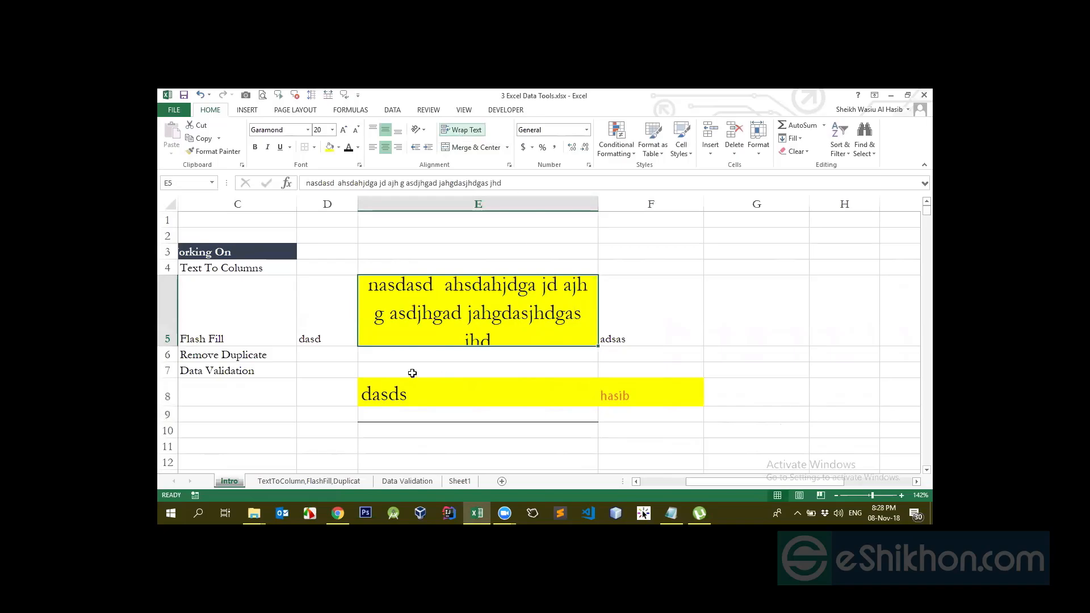
pyautogui.doubleClick(169, 345)
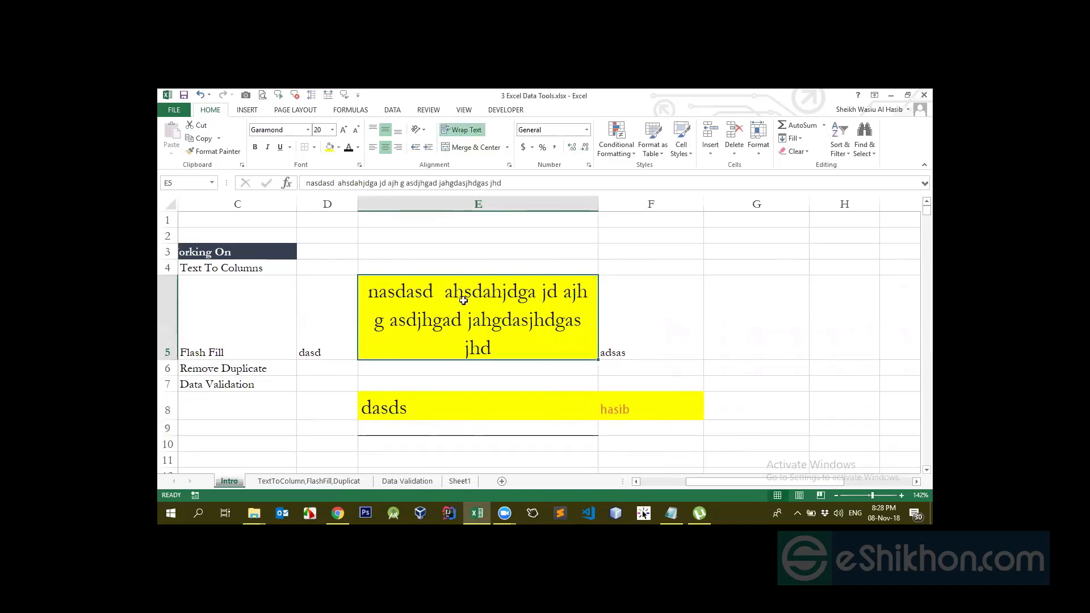
pyautogui.moveTo(598, 204); pyautogui.dragTo(479, 225)
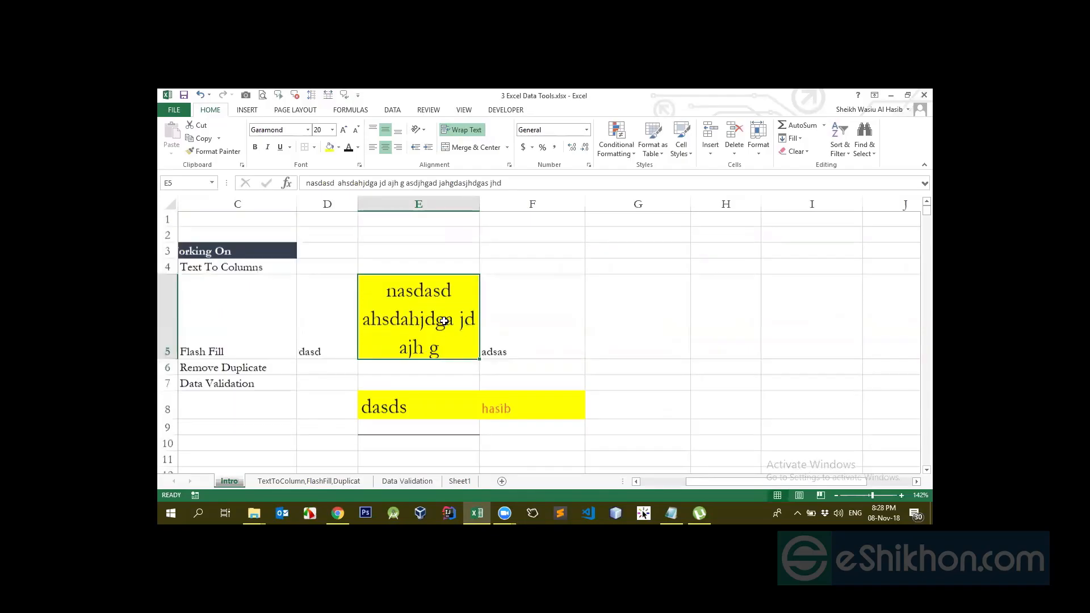
pyautogui.moveTo(480, 204); pyautogui.dragTo(609, 214)
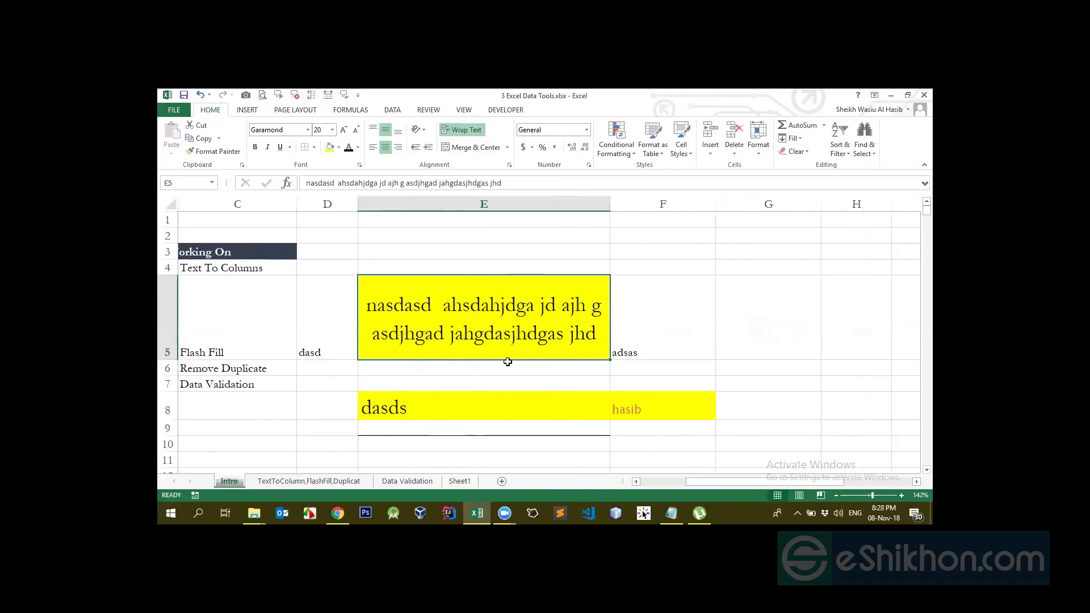
# Toggle Wrap Text off and on for E5, then undo the wrapping
pyautogui.click(461, 129)
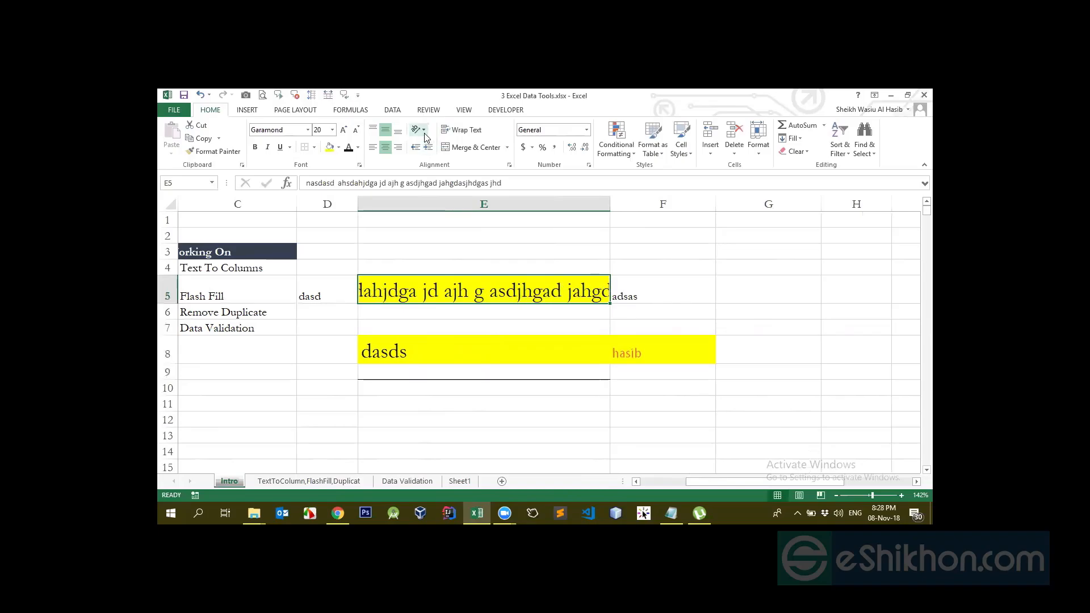
pyautogui.click(460, 129)
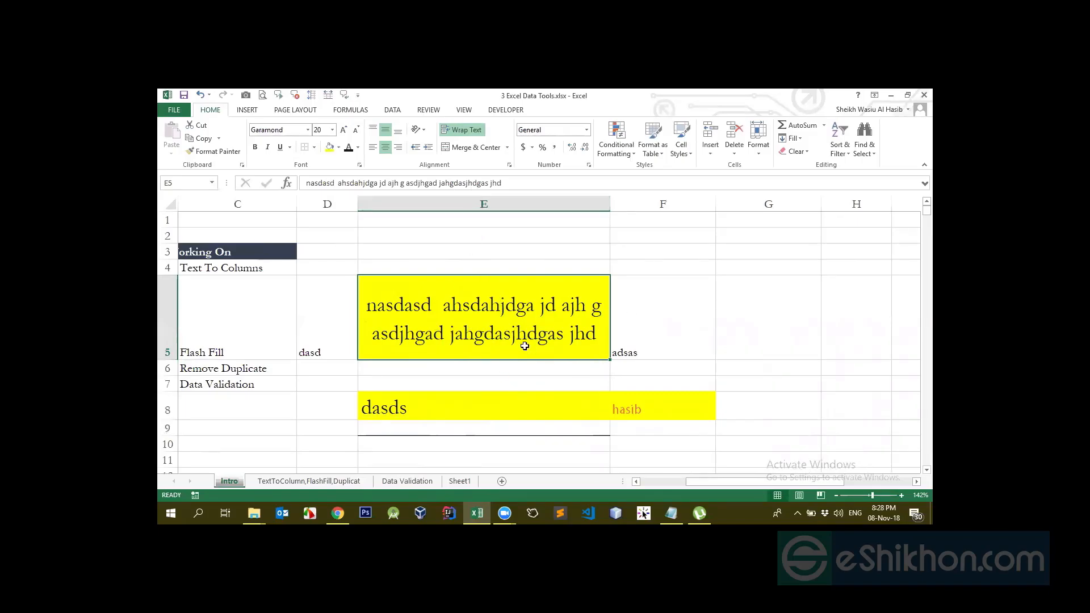
pyautogui.hotkey('ctrl', 'z')
# Clear the practice text and yellow fill from E3:F9 (No Fill)
pyautogui.moveTo(395, 250)
pyautogui.mouseDown()
pyautogui.moveTo(653, 328)
pyautogui.moveTo(697, 376)
pyautogui.mouseUp()
pyautogui.press('Delete')
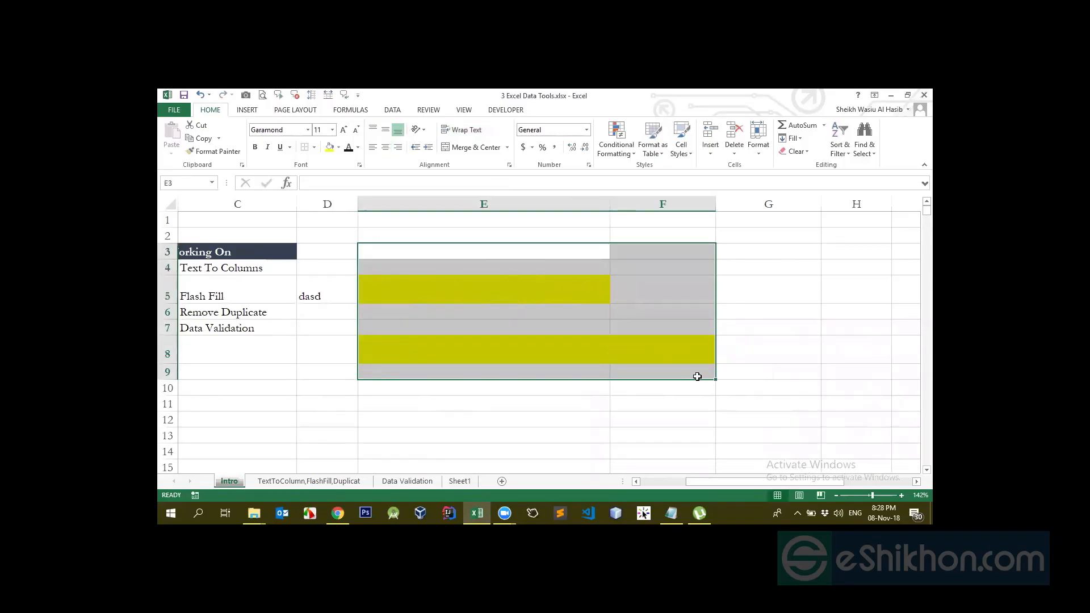
pyautogui.click(340, 148)
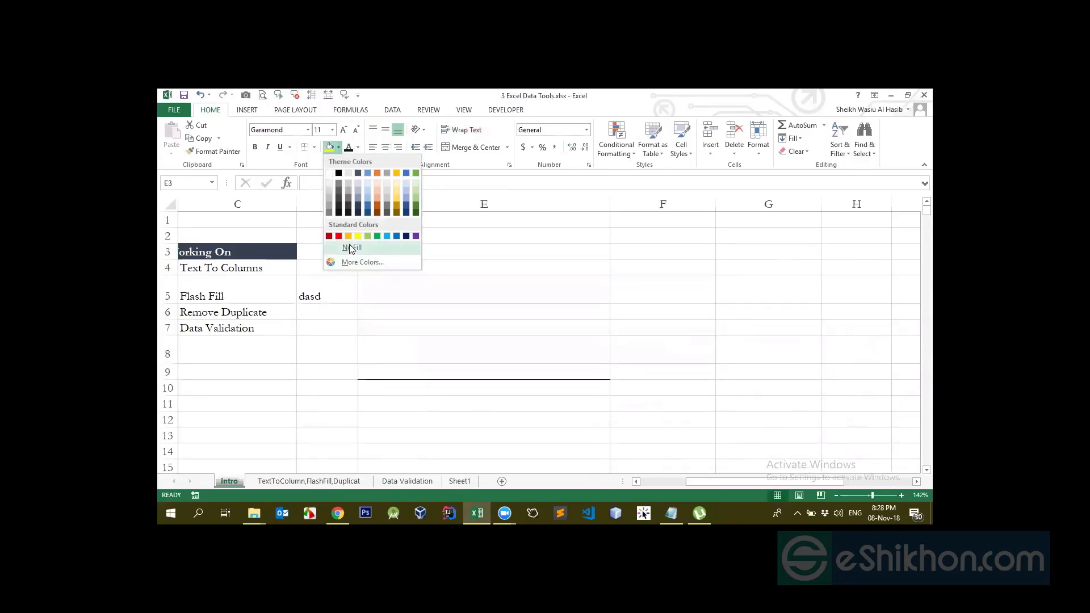
pyautogui.click(350, 248)
# Narrow column E back to its earlier width
pyautogui.click(511, 323)
pyautogui.click(487, 282)
pyautogui.click(475, 377)
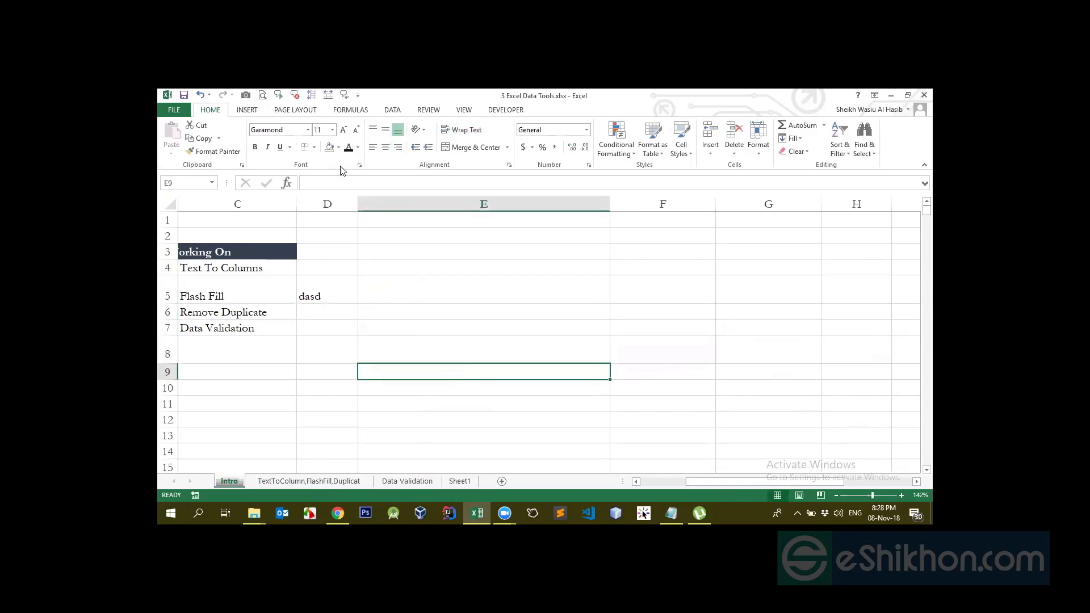
pyautogui.click(463, 308)
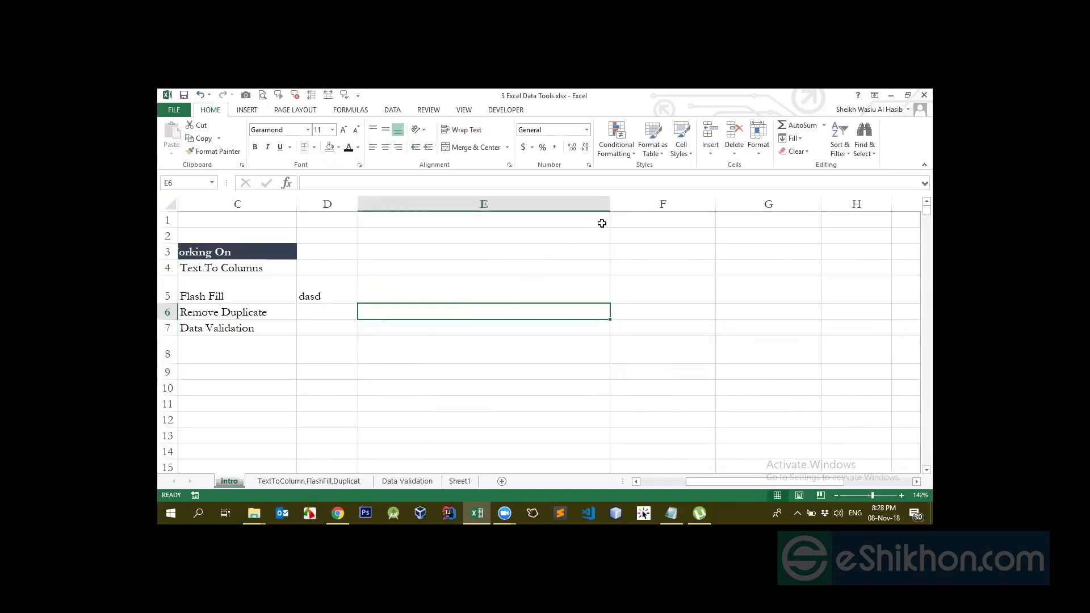
pyautogui.moveTo(609, 201); pyautogui.dragTo(509, 227)
# Auto-fit the height of row 5 after removing the 'dasd' entry
pyautogui.click(463, 268)
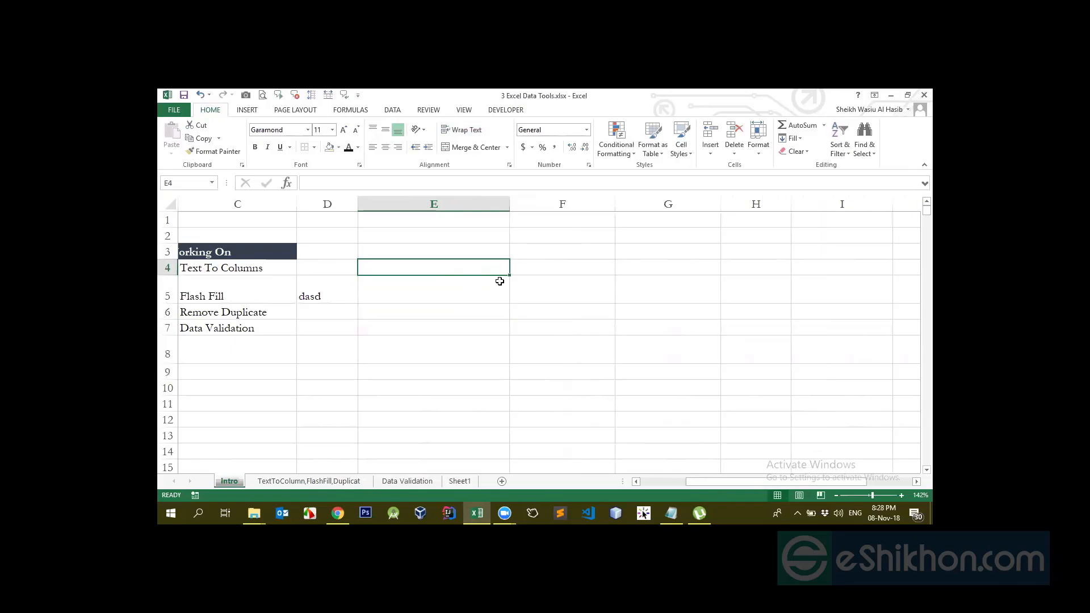
pyautogui.click(481, 287)
pyautogui.click(554, 277)
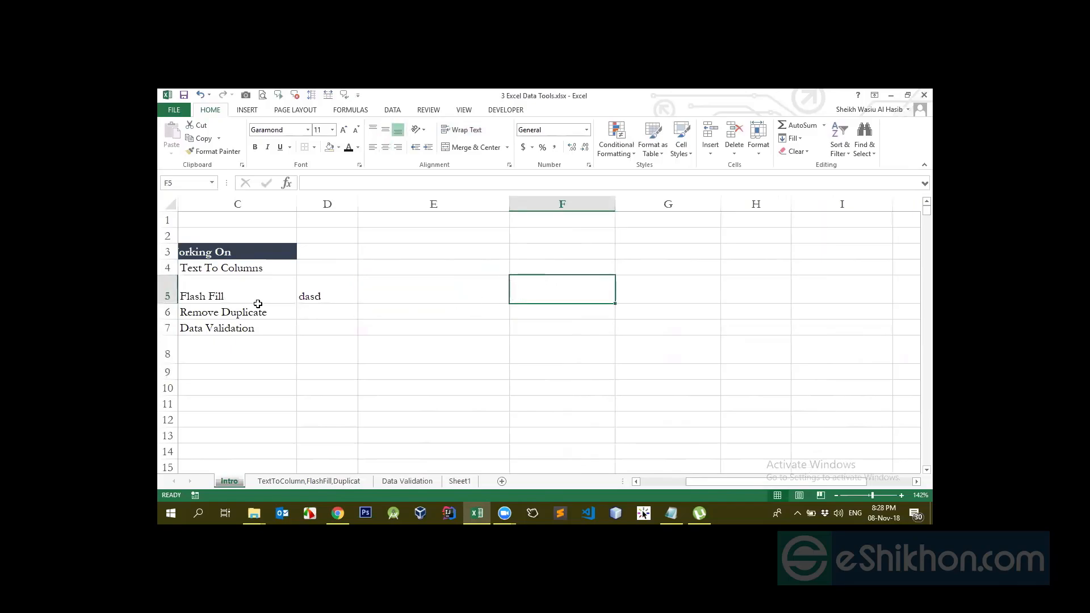
pyautogui.click(335, 295)
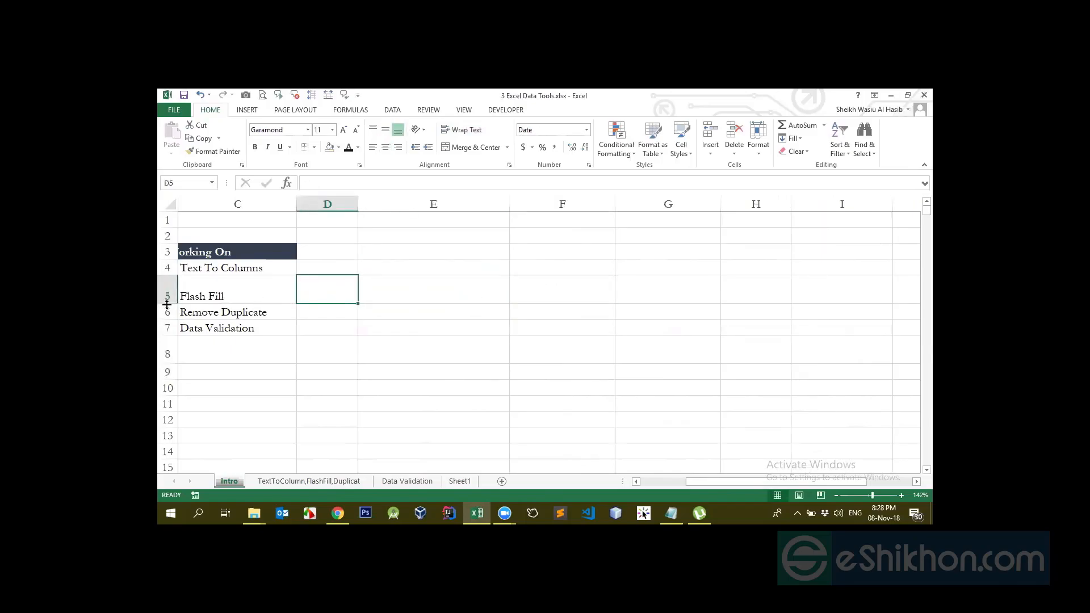
pyautogui.click(520, 291)
pyautogui.moveTo(171, 305); pyautogui.dragTo(172, 297)
pyautogui.doubleClick(169, 297)
pyautogui.click(170, 297)
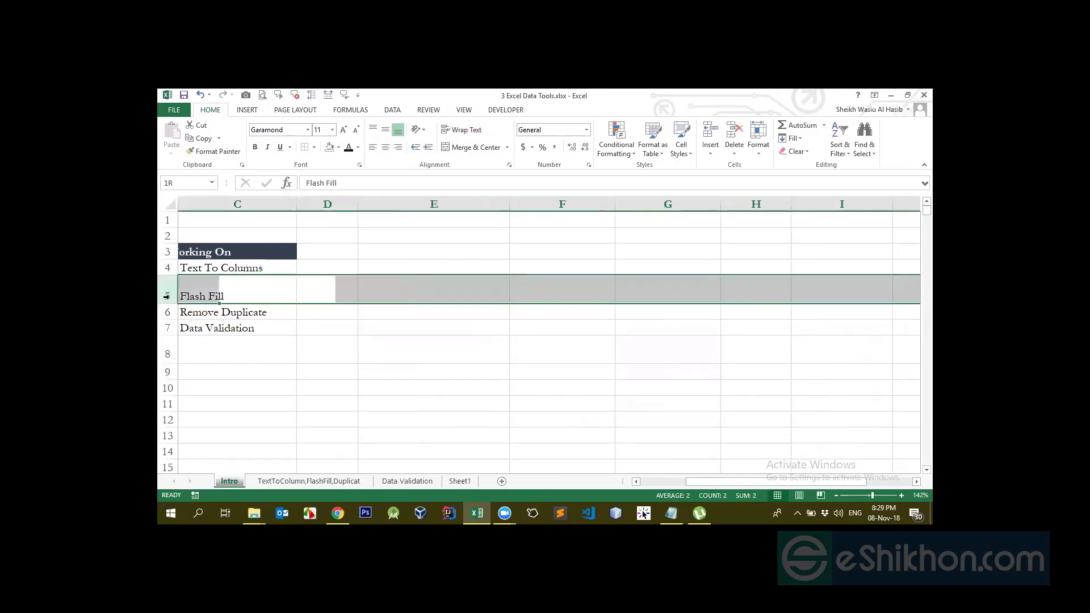
pyautogui.click(210, 268)
pyautogui.click(233, 242)
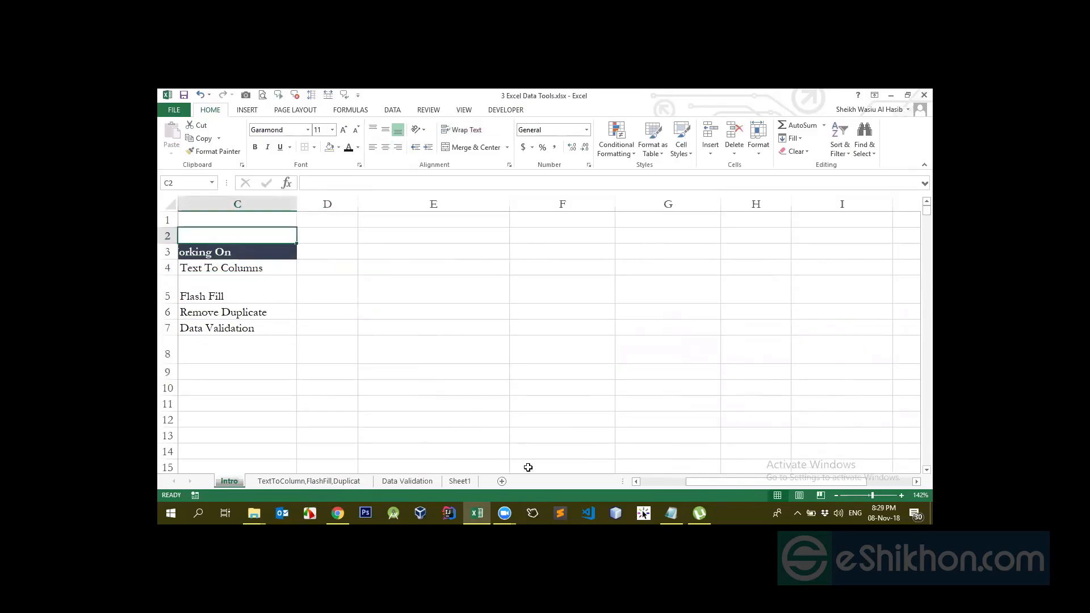
pyautogui.moveTo(720, 481); pyautogui.dragTo(604, 488)
# Copy the merged dark 'Working On' header from B3:C3 and paste it into E3
pyautogui.click(349, 297)
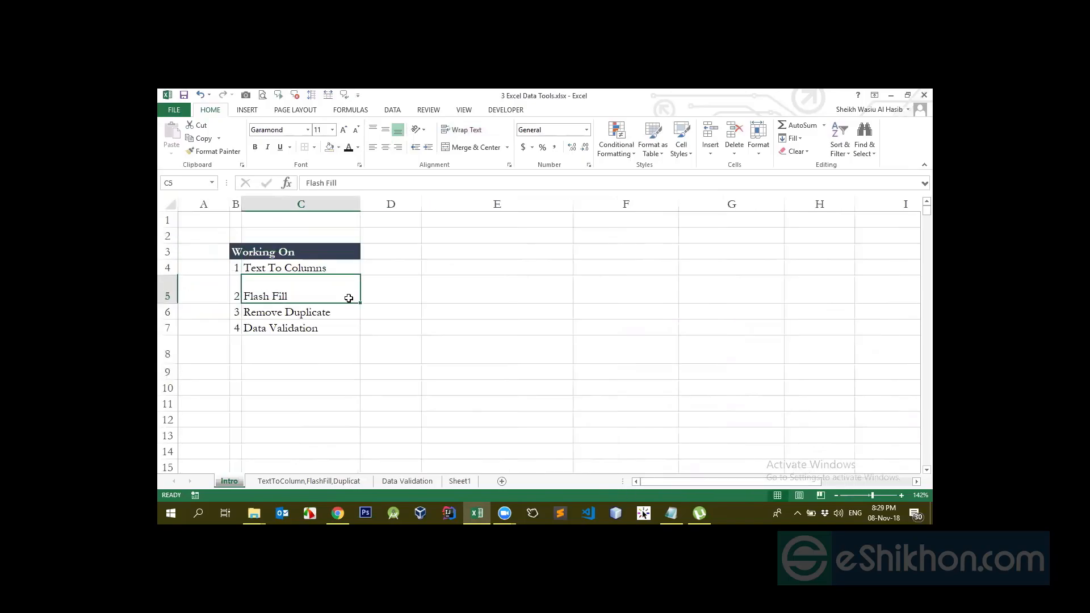
pyautogui.click(302, 254)
pyautogui.click(304, 267)
pyautogui.click(304, 252)
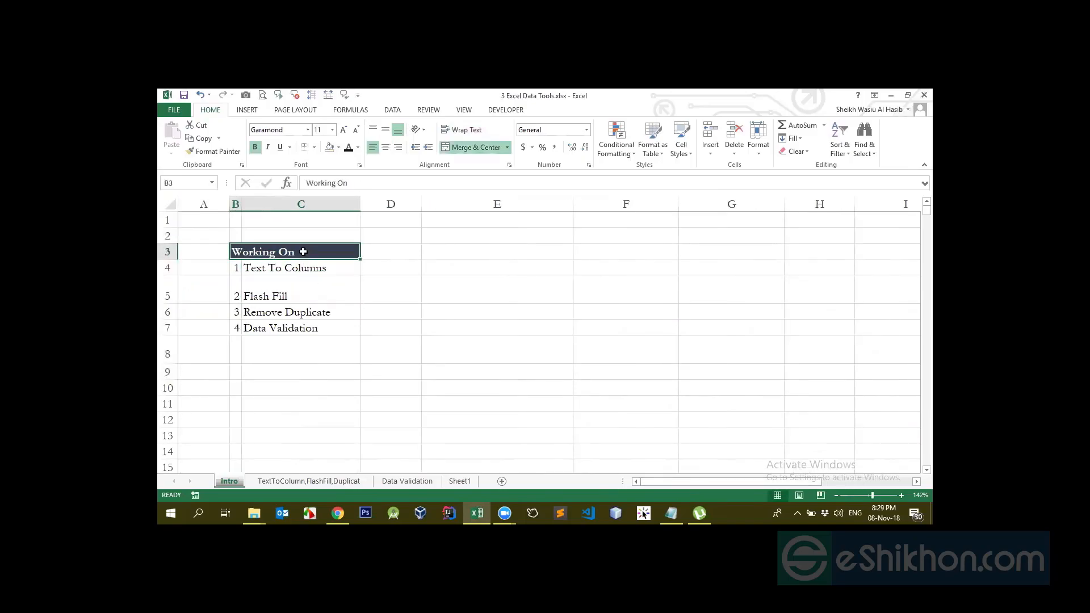
pyautogui.moveTo(170, 303); pyautogui.dragTo(171, 302)
pyautogui.moveTo(241, 203); pyautogui.dragTo(241, 203)
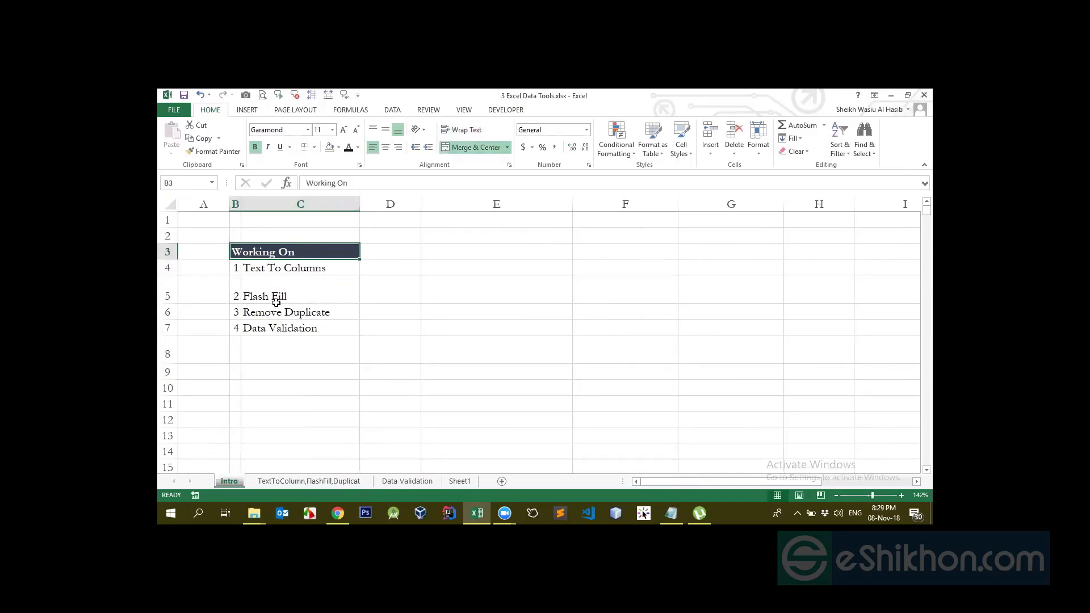
pyautogui.click(264, 284)
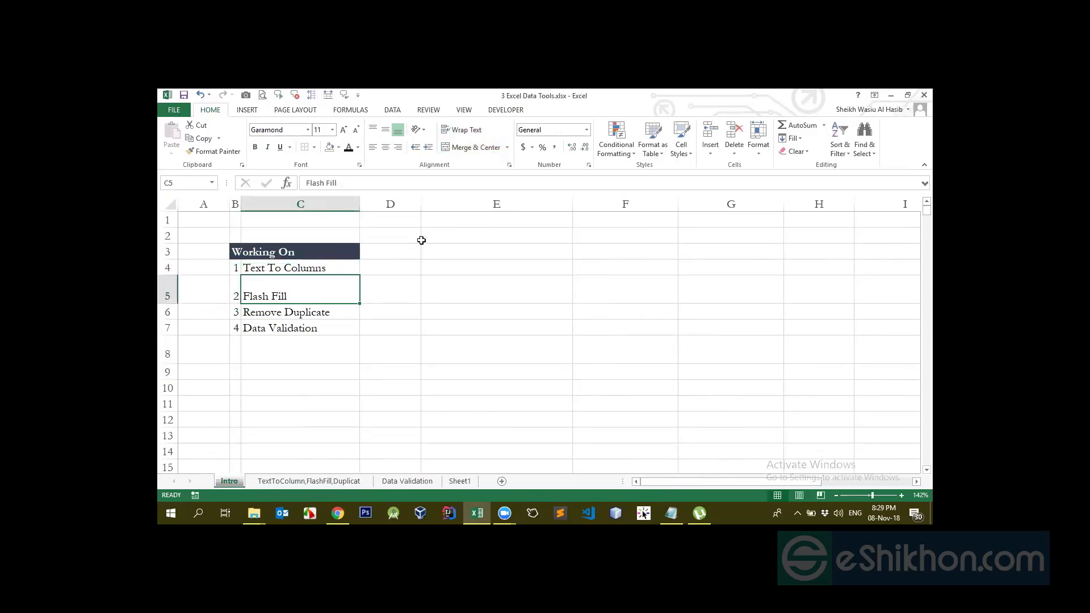
pyautogui.click(479, 263)
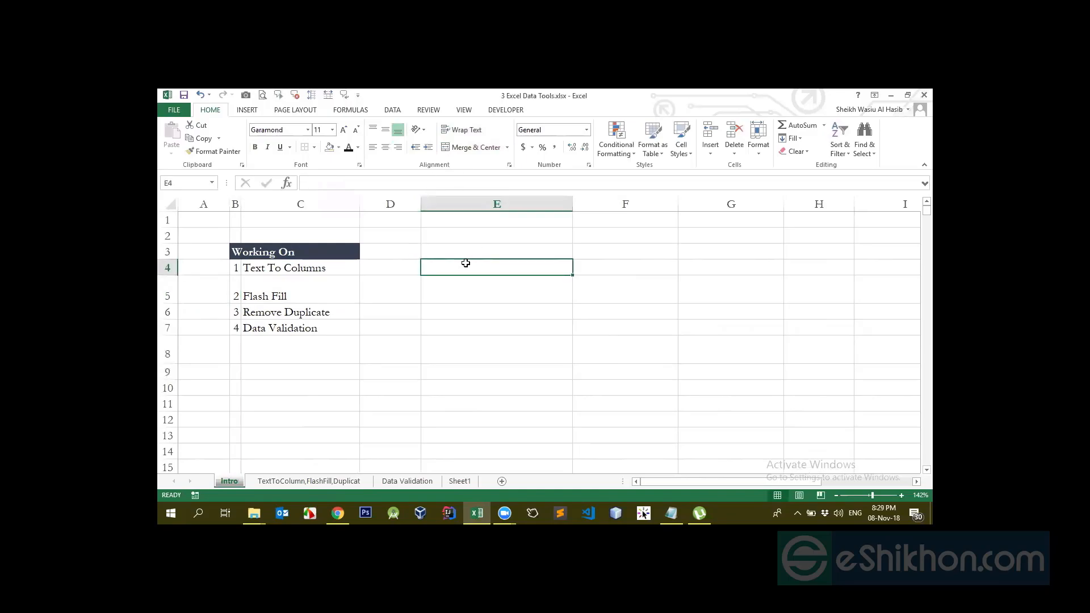
pyautogui.click(297, 255)
pyautogui.hotkey('ctrl', 'c')
pyautogui.click(489, 255)
pyautogui.hotkey('ctrl', 'v')
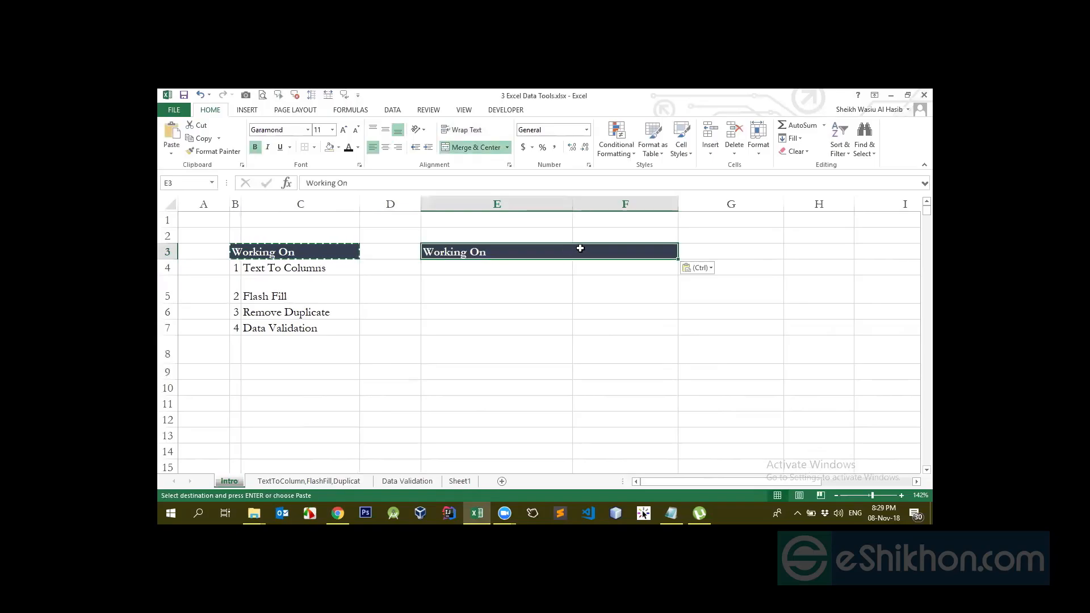
# Unmerge the pasted header so 'Working On' sits alone in E3
pyautogui.click(470, 147)
pyautogui.click(495, 252)
pyautogui.click(610, 251)
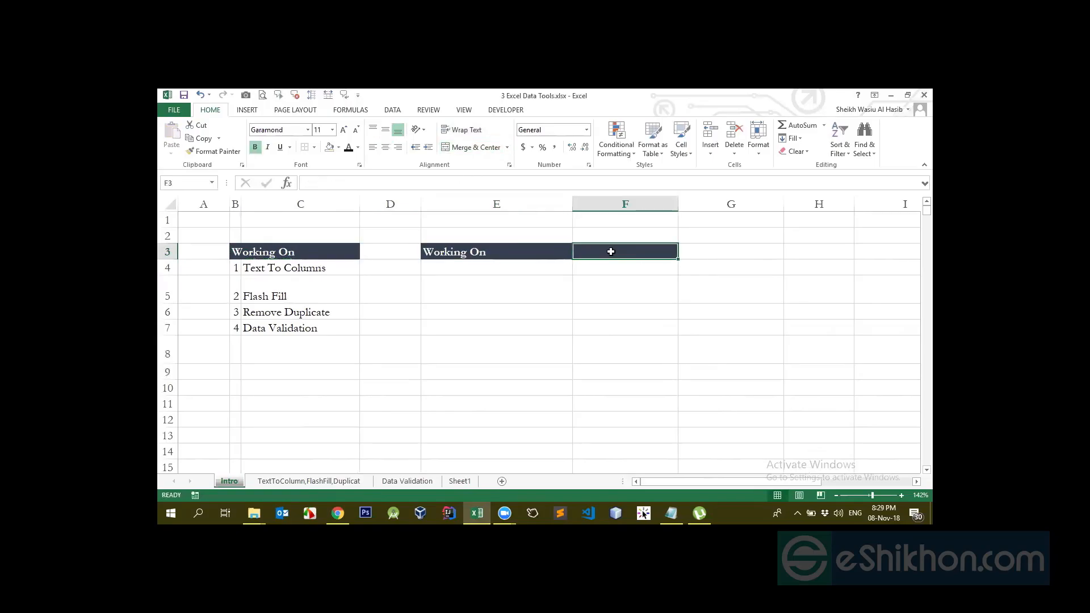
pyautogui.click(505, 257)
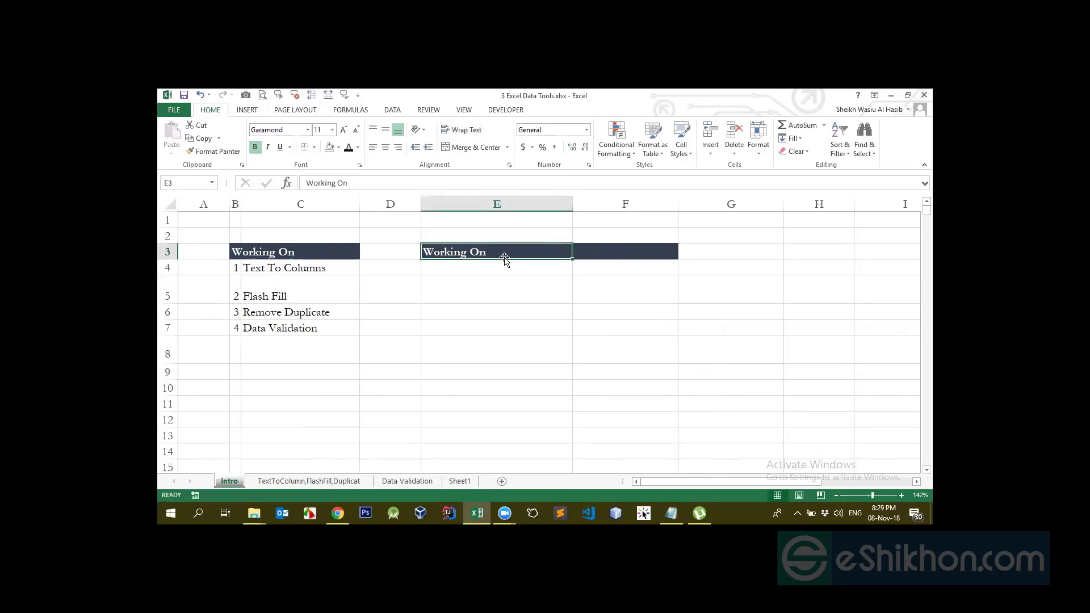
pyautogui.click(584, 247)
# Remove the dark fill from E3:F3 with No Fill
pyautogui.moveTo(511, 250); pyautogui.dragTo(610, 254)
pyautogui.click(333, 151)
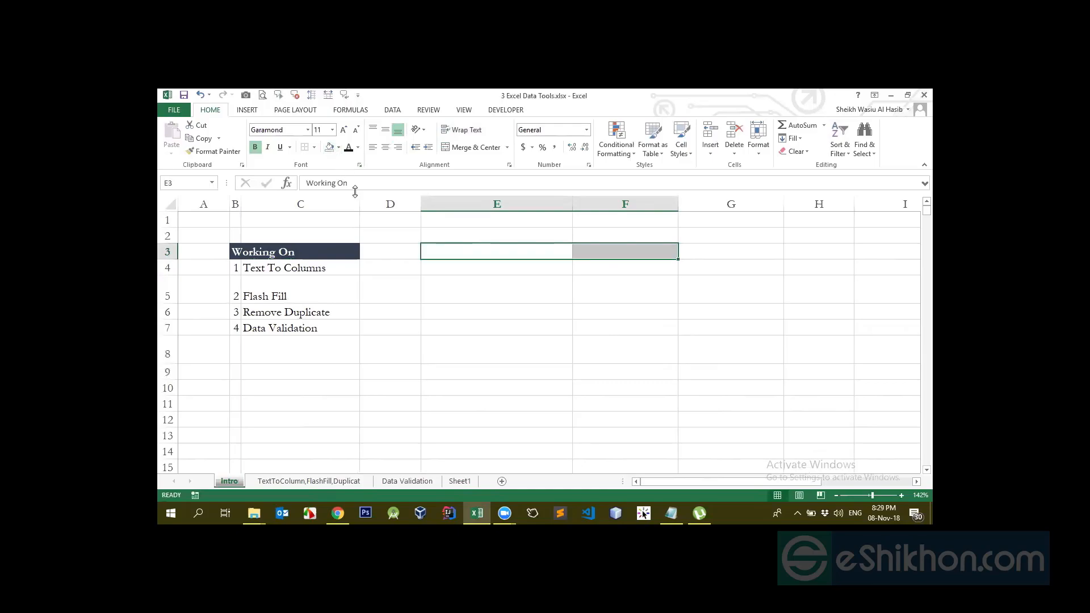
pyautogui.click(358, 148)
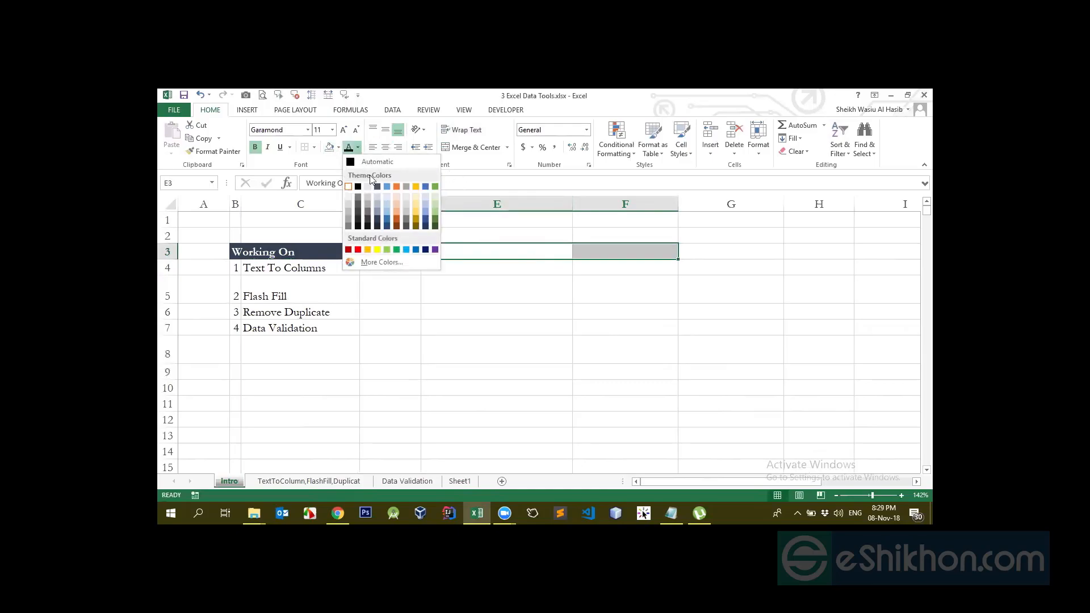
pyautogui.click(260, 149)
# Set the 'Working On' font colour in E3:F3 to Automatic black
pyautogui.click(574, 275)
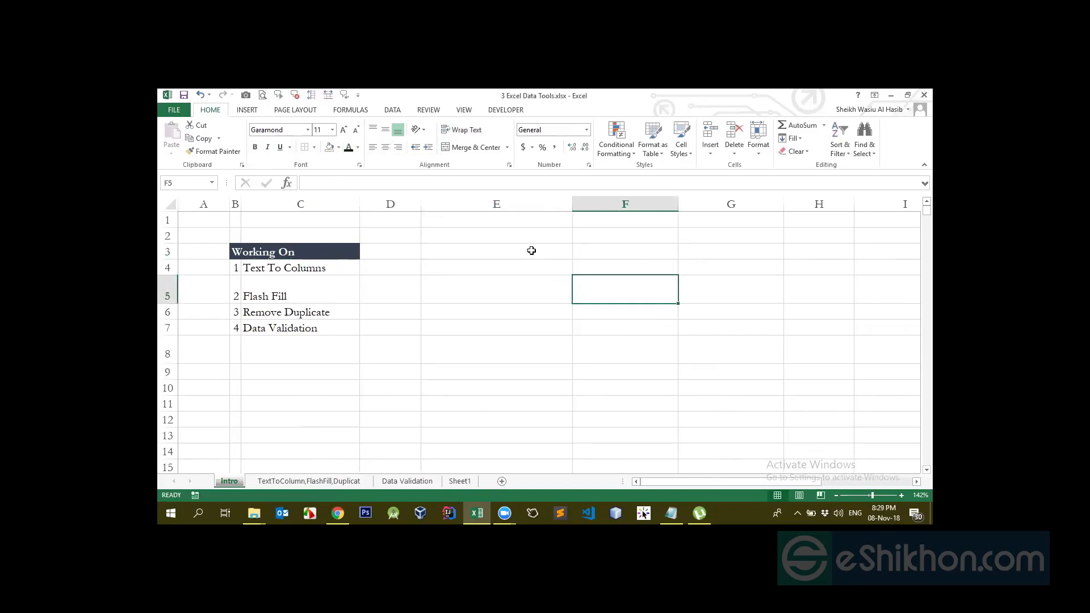
pyautogui.click(532, 250)
pyautogui.click(552, 291)
pyautogui.moveTo(539, 250); pyautogui.dragTo(624, 251)
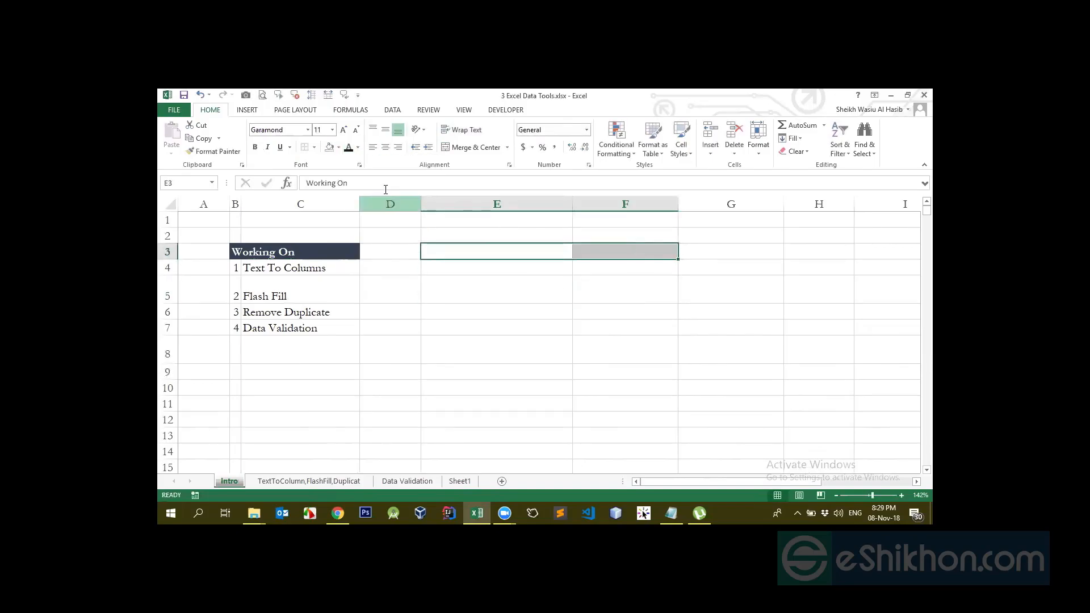
pyautogui.click(358, 147)
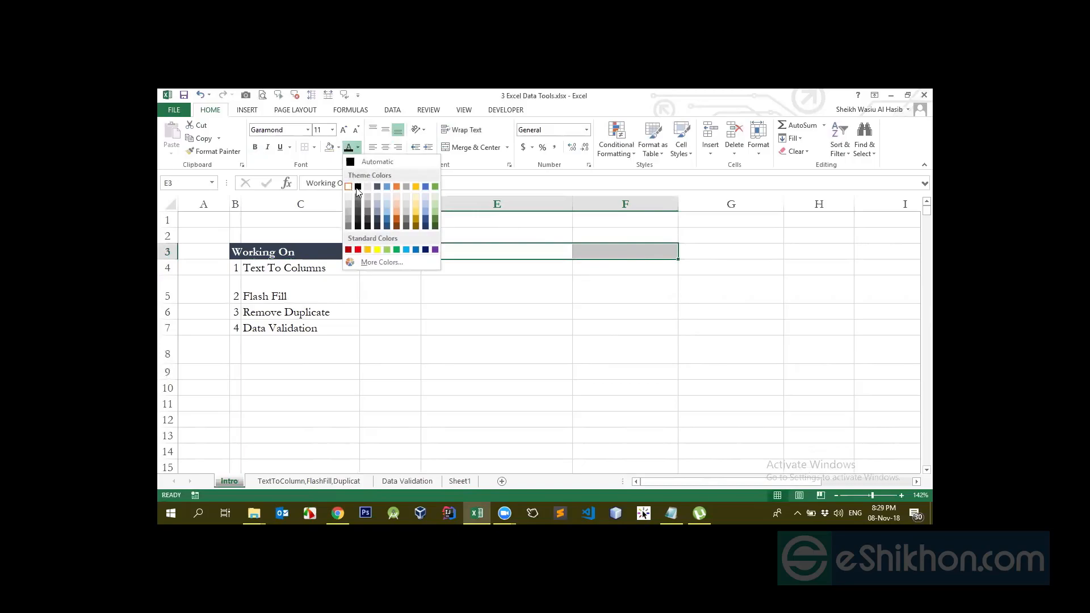
pyautogui.click(357, 187)
# Reselect the title cells E3:F3
pyautogui.click(468, 264)
pyautogui.click(471, 253)
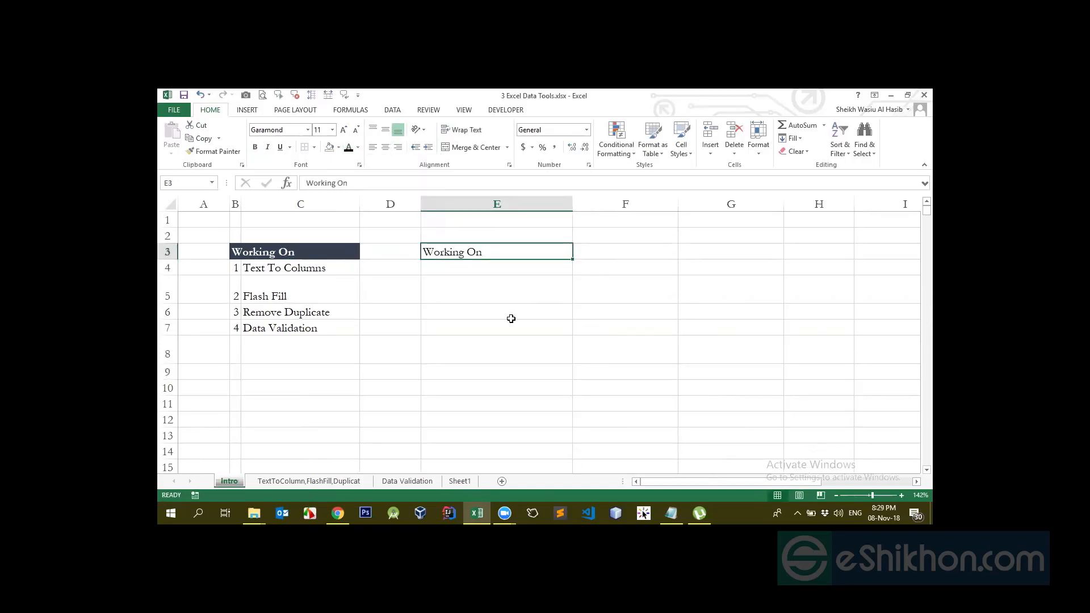
pyautogui.click(490, 271)
pyautogui.click(486, 253)
pyautogui.click(593, 251)
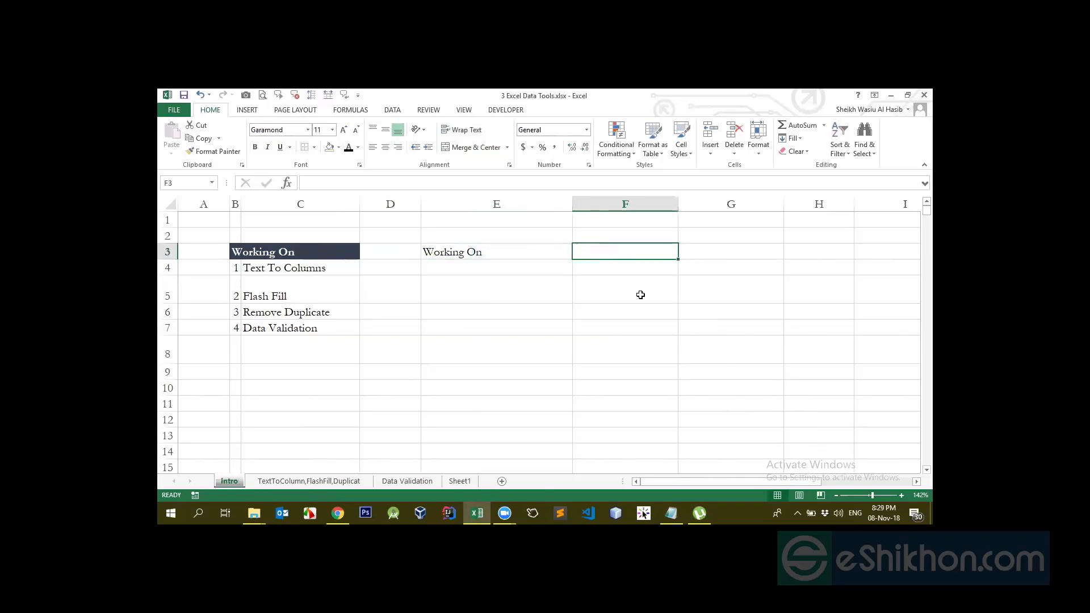
pyautogui.moveTo(528, 250); pyautogui.dragTo(613, 250)
pyautogui.moveTo(510, 250); pyautogui.dragTo(601, 250)
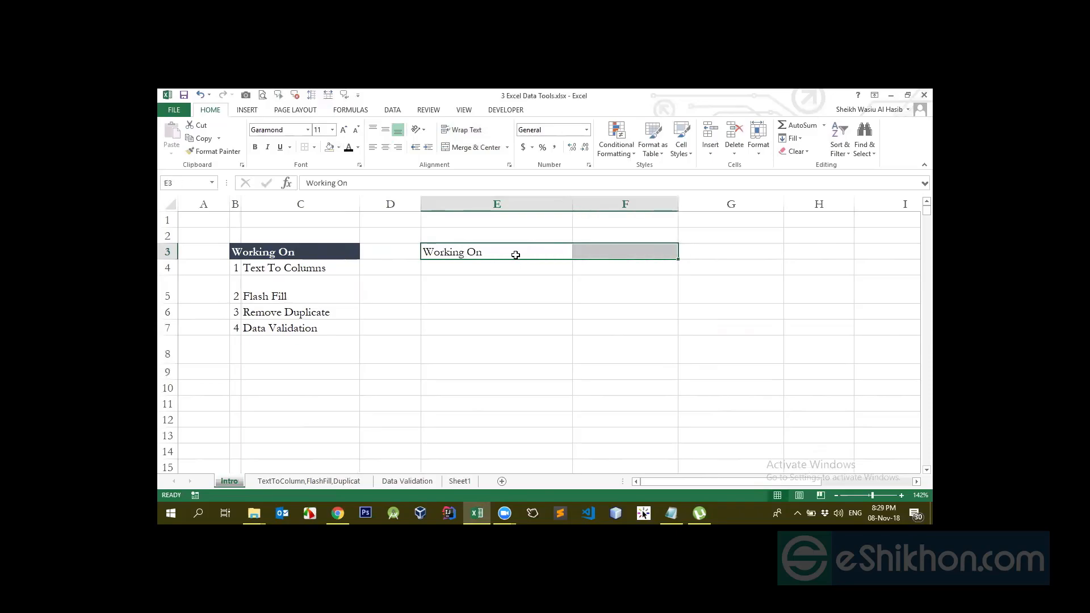
pyautogui.click(456, 255)
pyautogui.moveTo(571, 250); pyautogui.dragTo(627, 250)
# Merge and centre 'Working On' across E3:F3, enlarge row 3, and middle-align the title
pyautogui.click(464, 147)
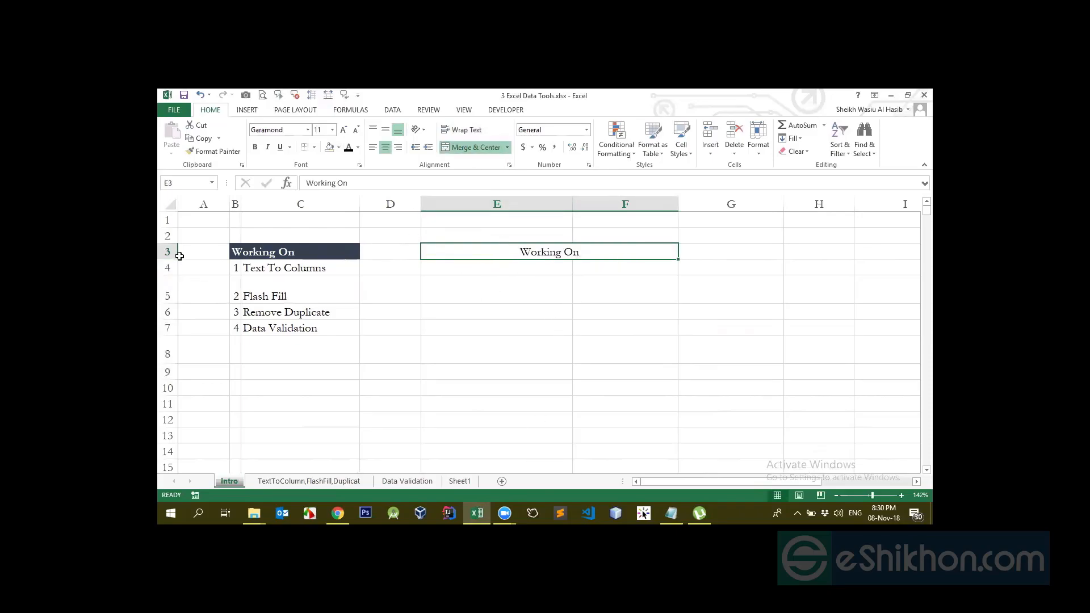
pyautogui.moveTo(174, 260); pyautogui.dragTo(186, 300)
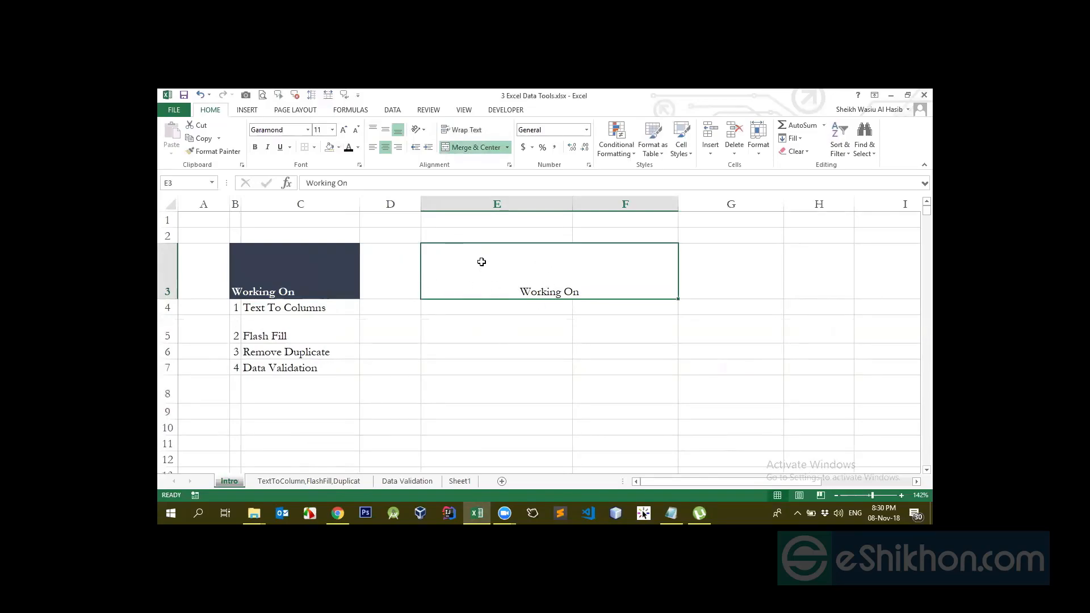
pyautogui.click(385, 132)
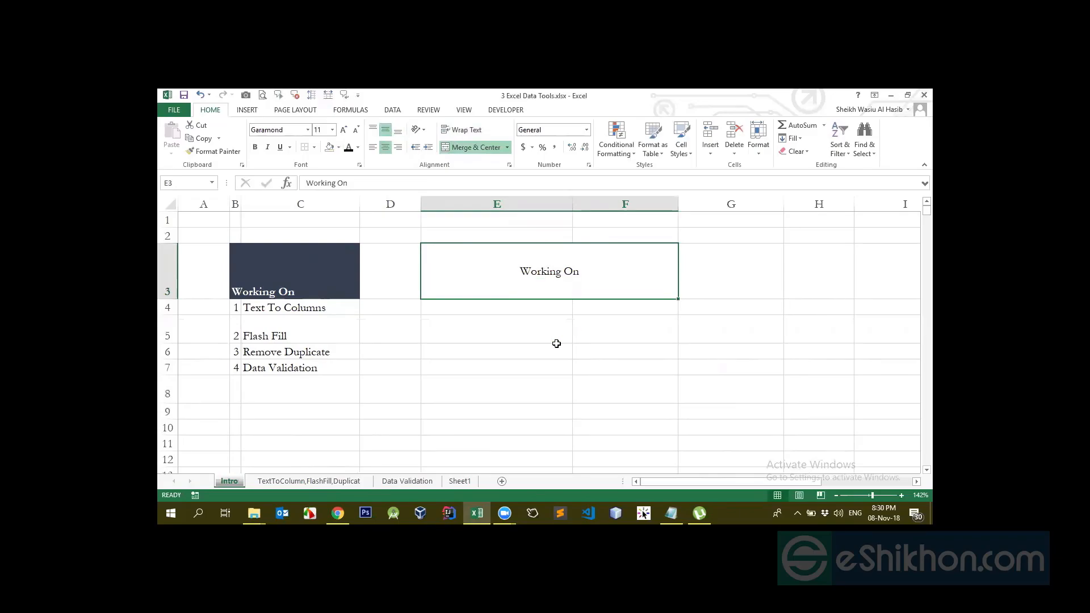
# Enter 'NType' into cell E4
pyautogui.click(540, 309)
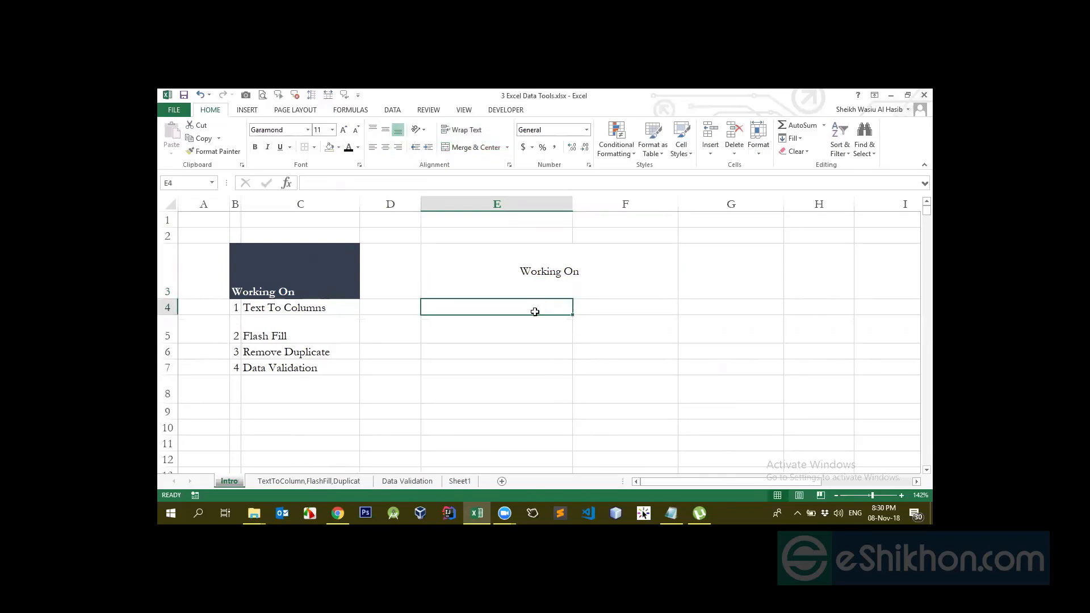
pyautogui.click(544, 278)
pyautogui.click(534, 301)
pyautogui.write('N')
pyautogui.write('Type')
pyautogui.press('Right')
pyautogui.press('Left')
pyautogui.press('Right')
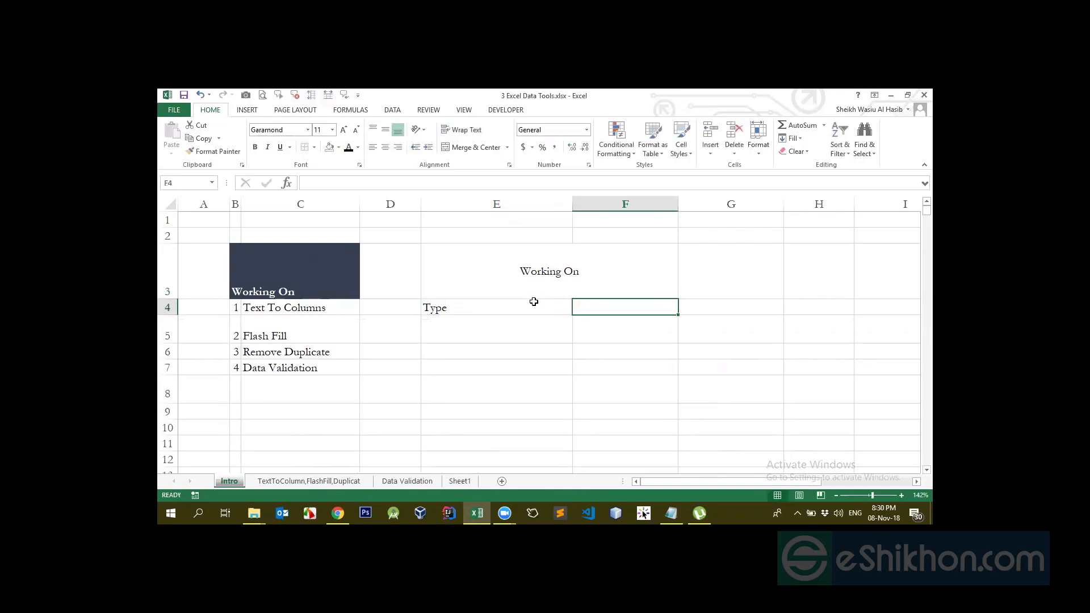
# Copy the numbered list B4:C7 and paste it into E4:F7
pyautogui.press('Left')
pyautogui.press('Left')
pyautogui.press('Left')
pyautogui.press('Left')
pyautogui.hotkey('shift', 'Right')
pyautogui.hotkey('shift', 'Down')
pyautogui.hotkey('shift', 'Up')
pyautogui.hotkey('shift', 'Up')
pyautogui.hotkey('shift', 'Down')
pyautogui.hotkey('shift', 'Down')
pyautogui.hotkey('shift', 'Left')
pyautogui.hotkey('shift', 'Right')
pyautogui.hotkey('shift', 'Down')
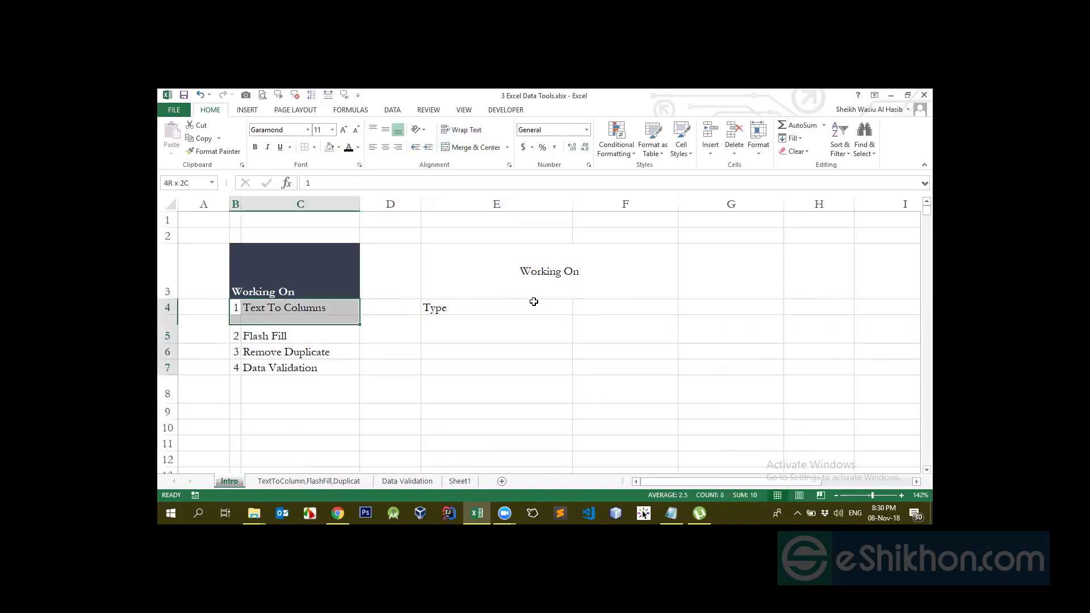
pyautogui.hotkey('shift', 'Down')
pyautogui.hotkey('ctrl', 'c')
pyautogui.click(514, 314)
pyautogui.hotkey('ctrl', 'v')
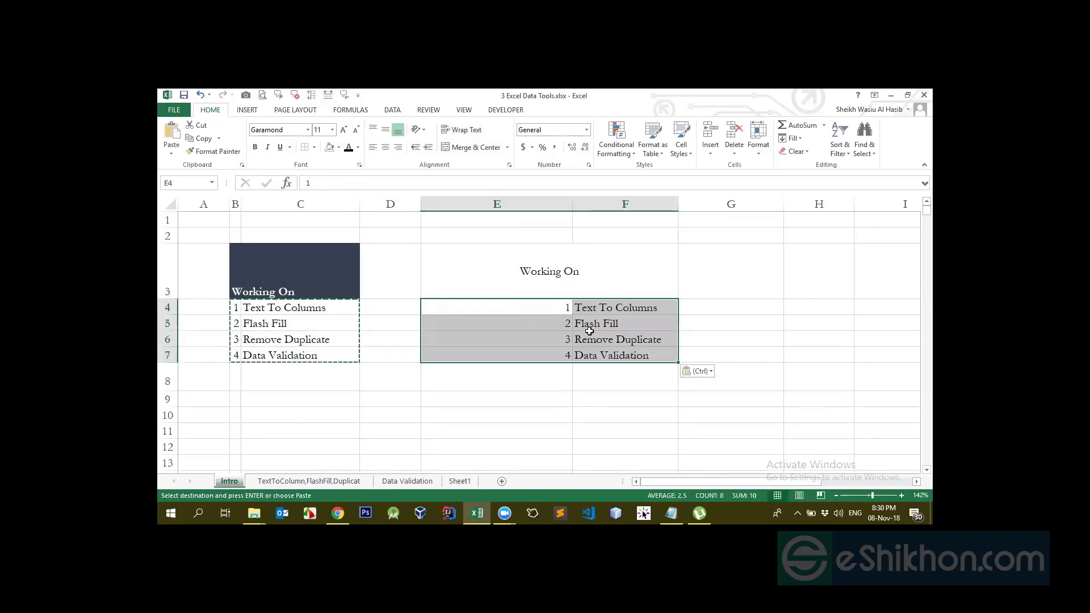
# Auto-fit column E to the width of its numbers
pyautogui.click(586, 307)
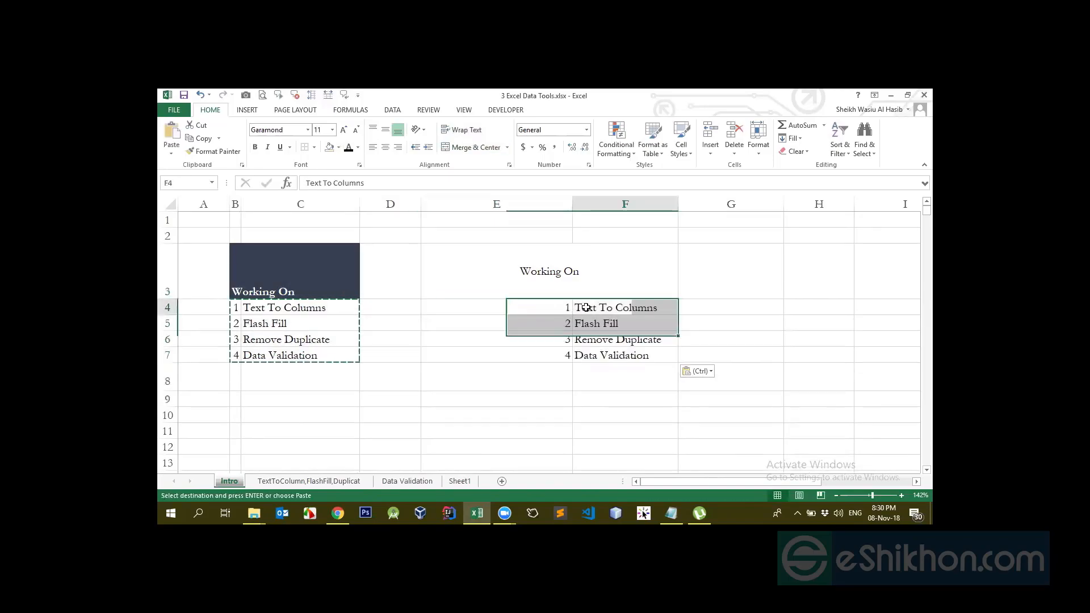
pyautogui.doubleClick(572, 202)
pyautogui.click(461, 319)
pyautogui.moveTo(470, 310); pyautogui.dragTo(478, 355)
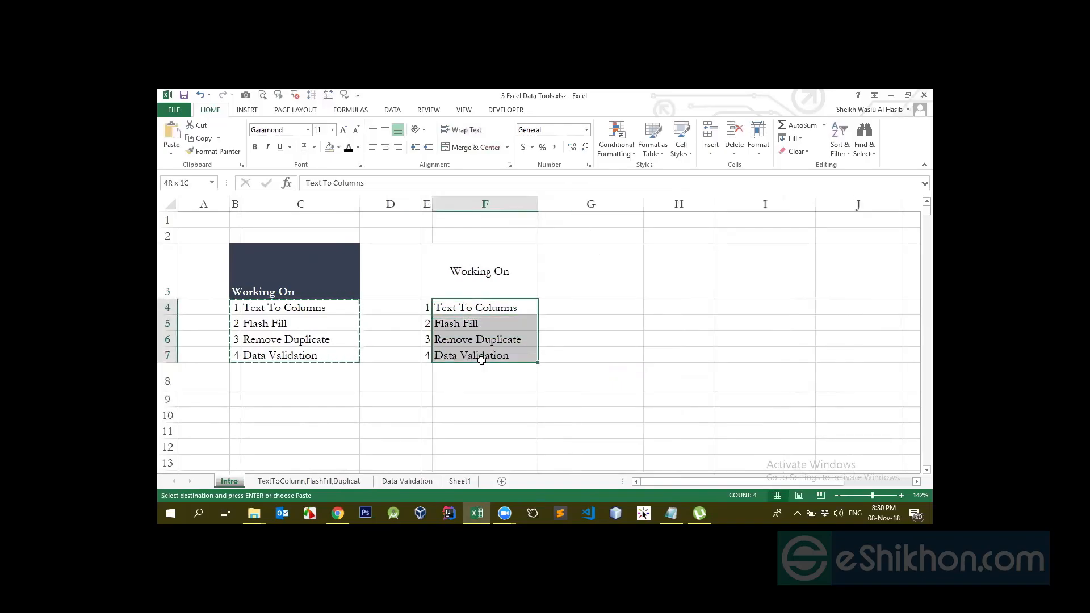
# Unmerge the second 'Working On' title so it sits alone in E3
pyautogui.click(465, 274)
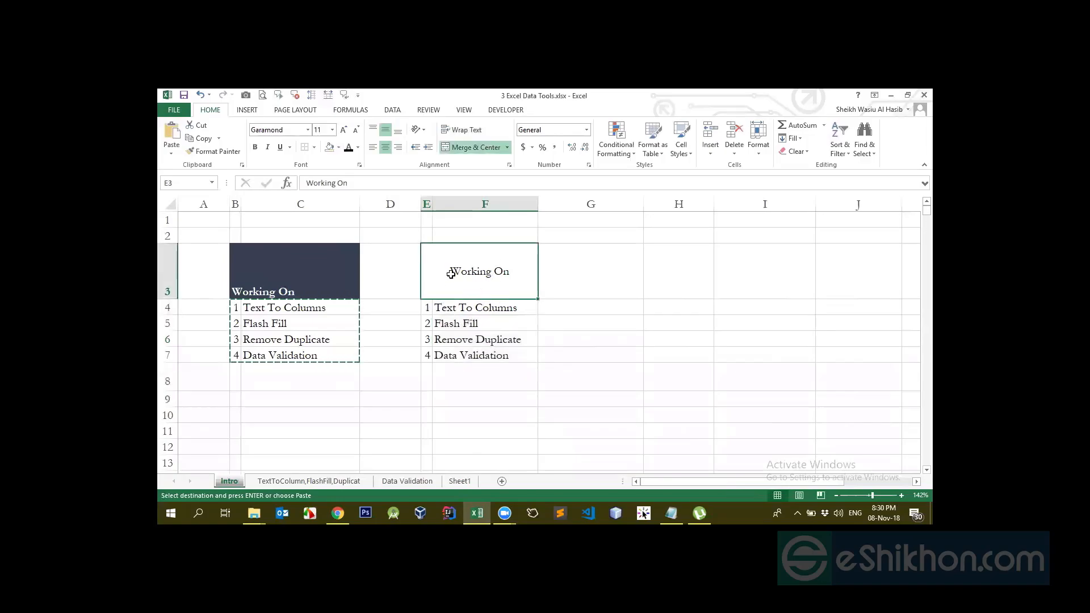
pyautogui.click(472, 147)
pyautogui.click(536, 371)
pyautogui.click(431, 276)
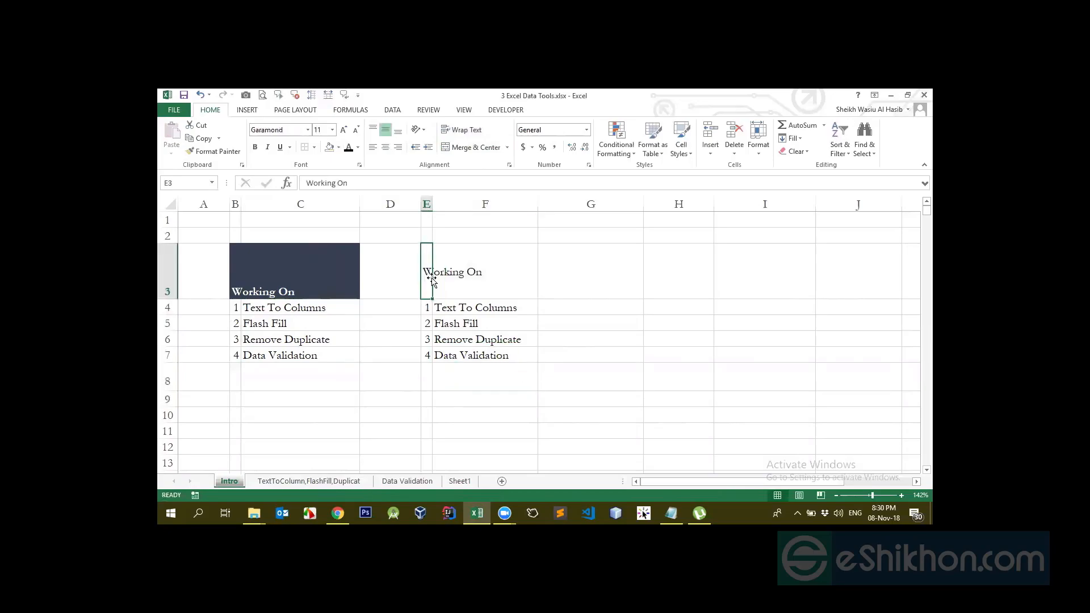
pyautogui.click(433, 276)
pyautogui.click(430, 277)
pyautogui.click(460, 264)
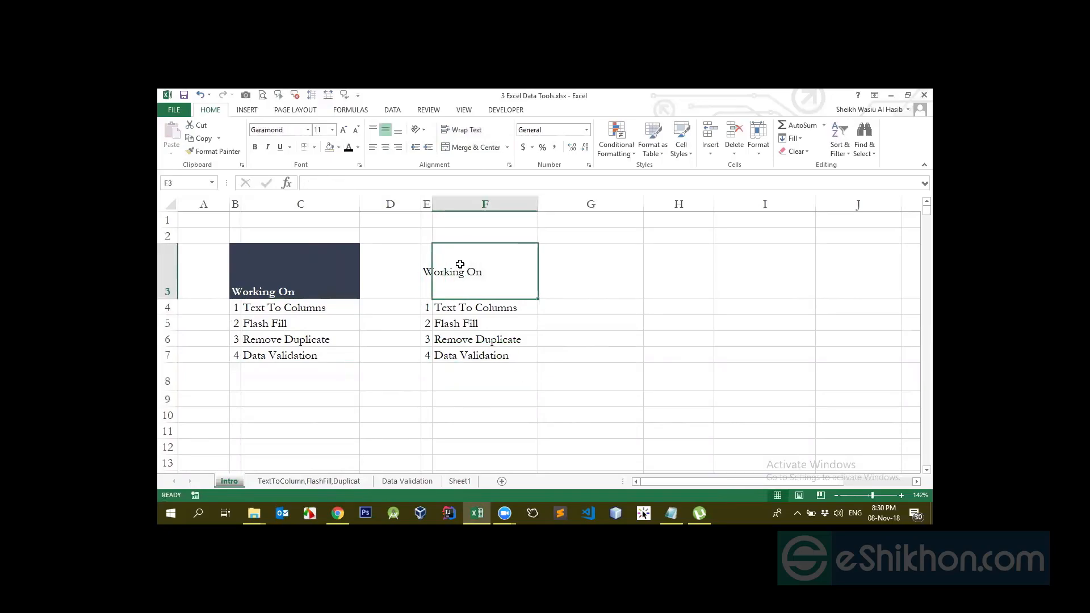
pyautogui.click(427, 273)
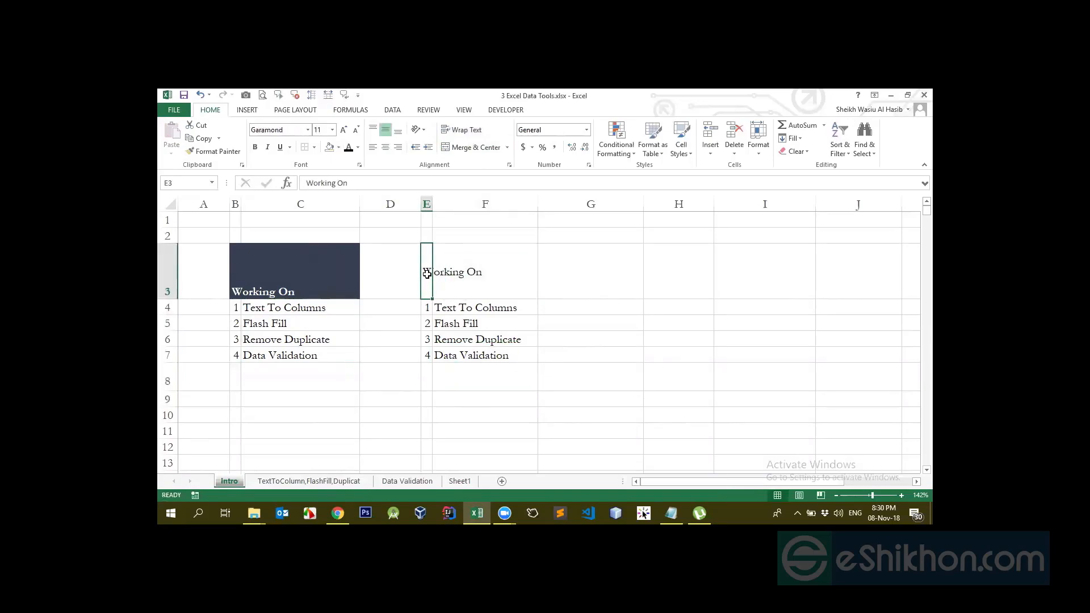
pyautogui.click(338, 148)
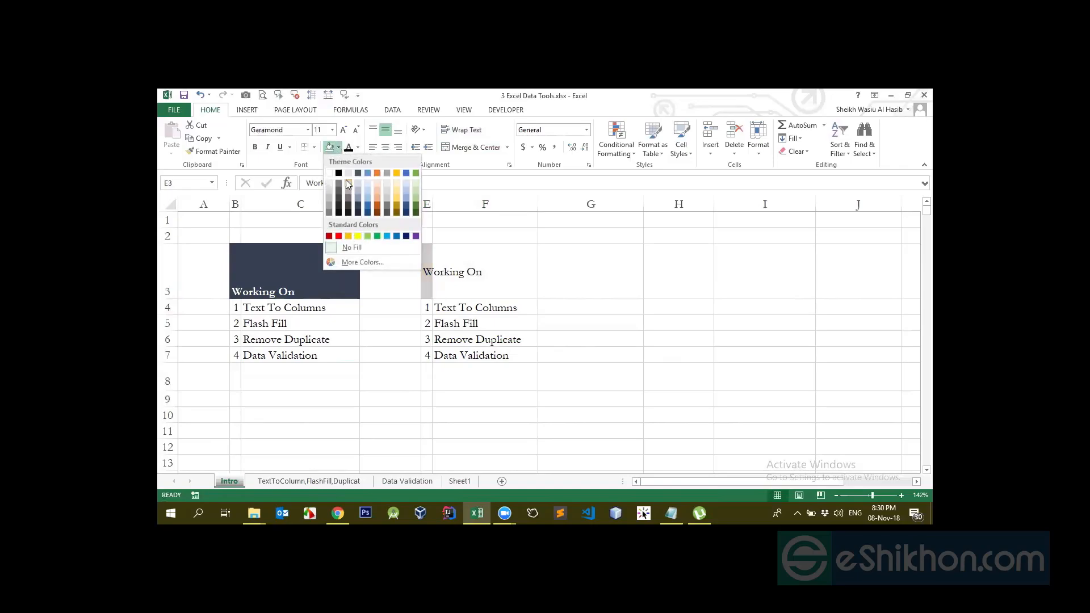
# Give E3 and F3 a black fill with white 'Working On' text
pyautogui.click(339, 173)
pyautogui.click(358, 148)
pyautogui.click(347, 173)
pyautogui.click(465, 296)
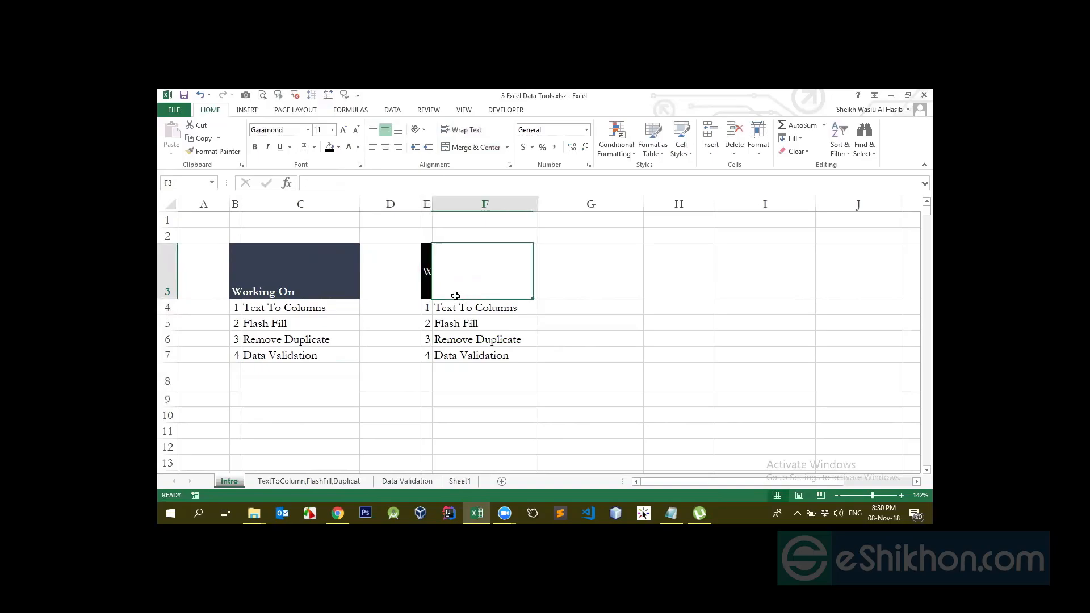
pyautogui.click(427, 275)
pyautogui.click(464, 272)
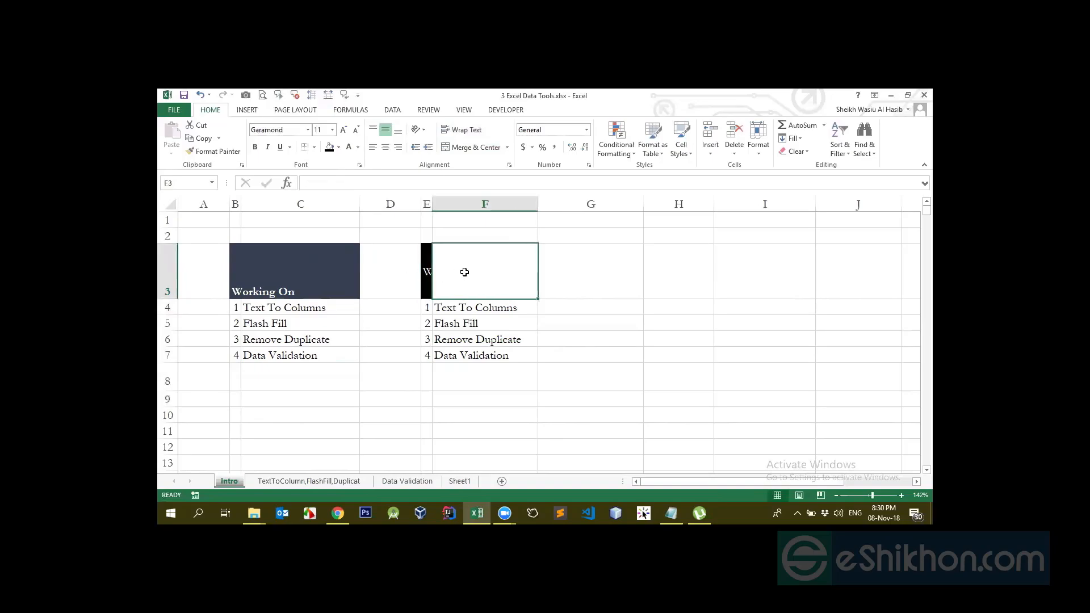
pyautogui.click(329, 147)
# Centre the E3 header horizontally and align it to the bottom
pyautogui.click(583, 313)
pyautogui.click(445, 276)
pyautogui.click(429, 288)
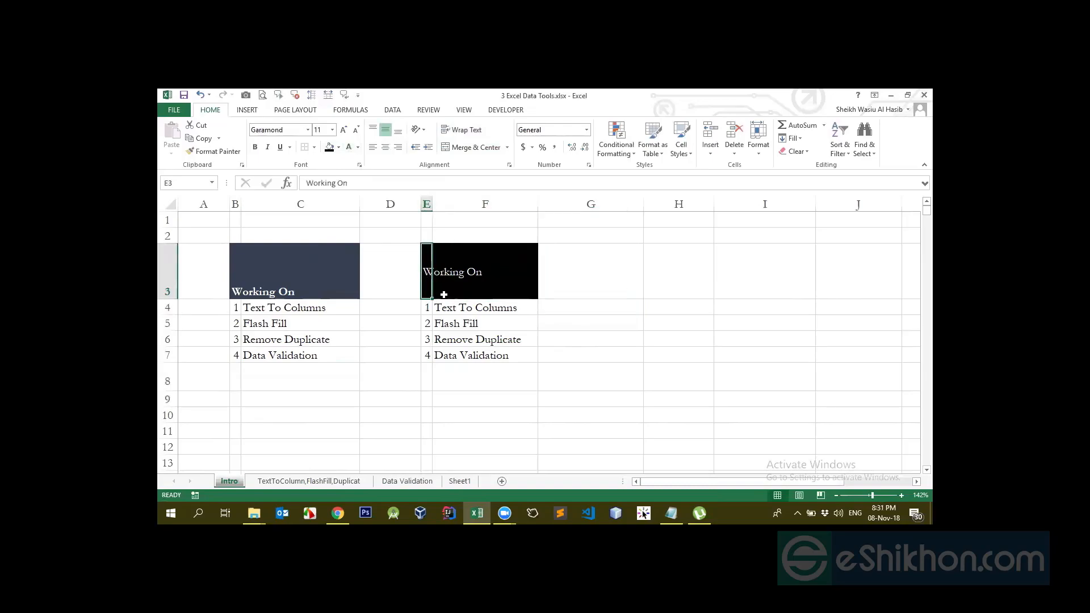
pyautogui.click(487, 336)
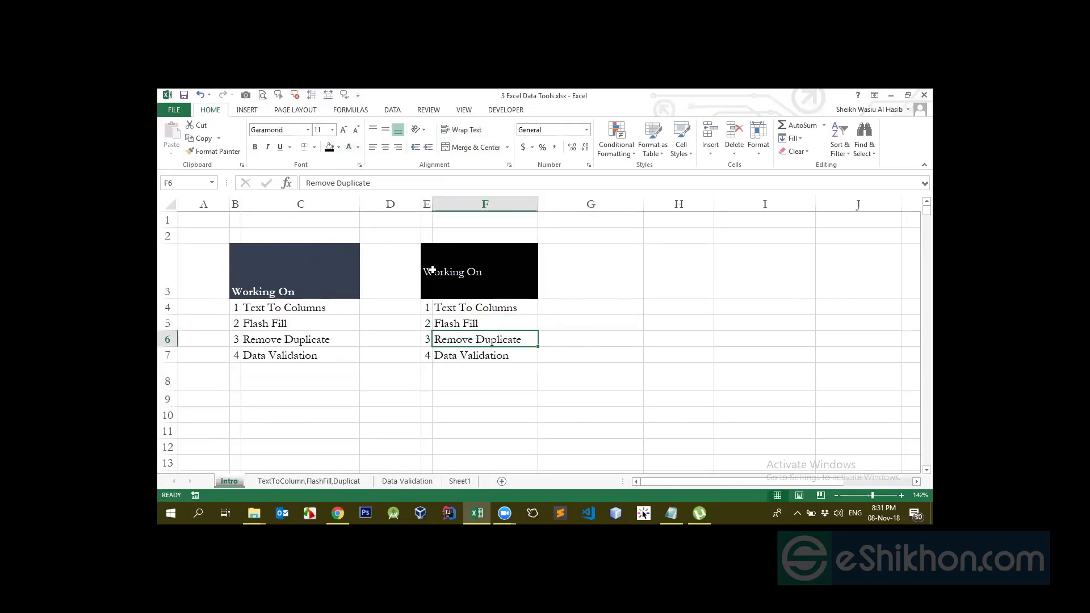
pyautogui.click(429, 271)
pyautogui.click(437, 272)
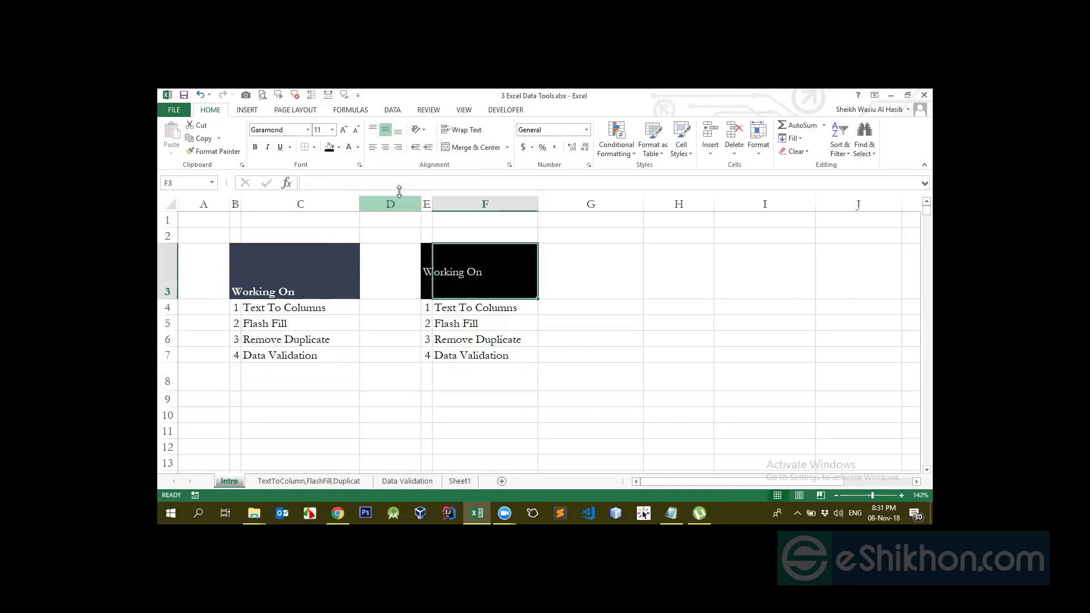
pyautogui.click(429, 267)
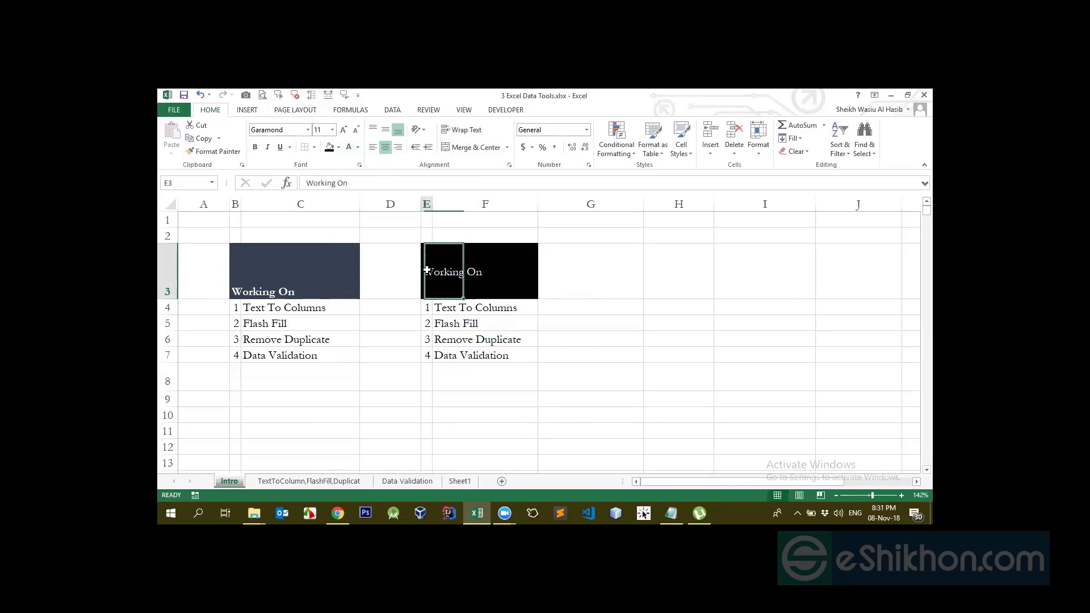
pyautogui.click(385, 147)
pyautogui.click(398, 130)
# Merge E3:F3, centre the title vertically, and restore row 3 to standard height
pyautogui.moveTo(427, 307); pyautogui.dragTo(494, 306)
pyautogui.moveTo(426, 267); pyautogui.dragTo(498, 275)
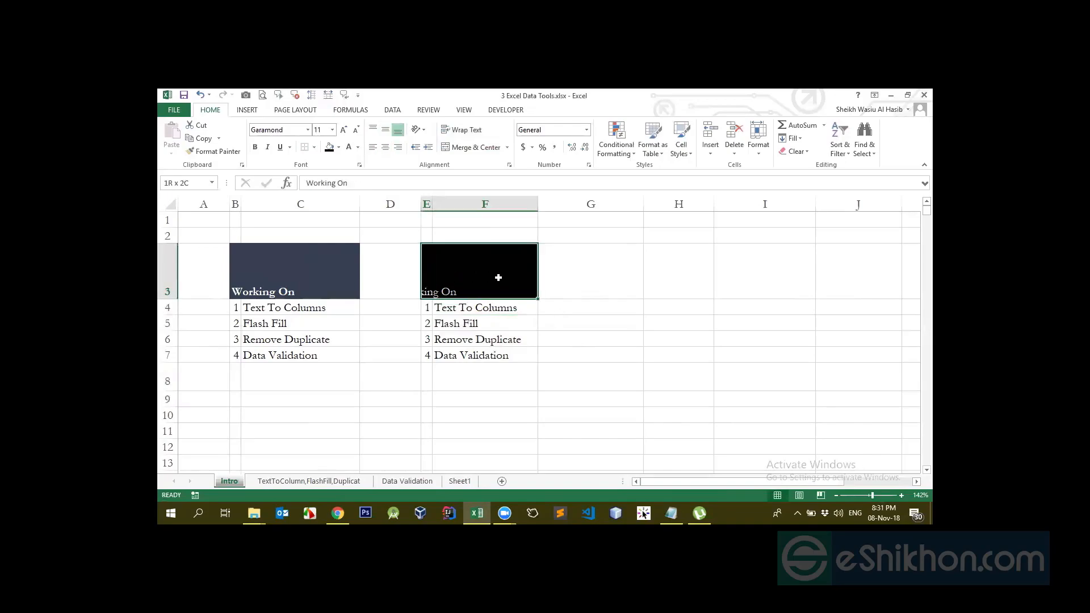
pyautogui.click(465, 147)
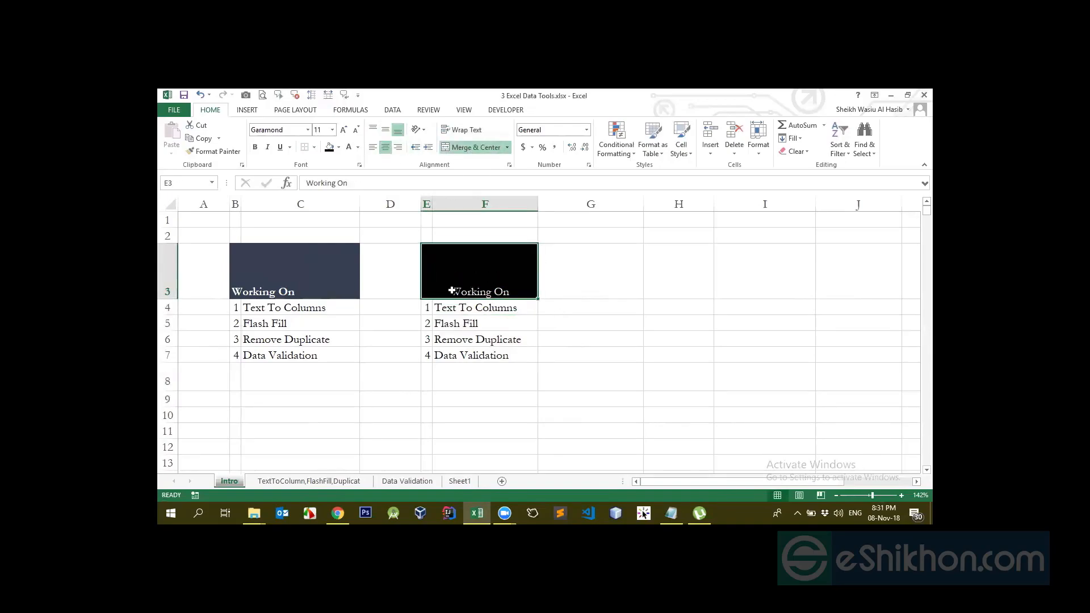
pyautogui.click(385, 130)
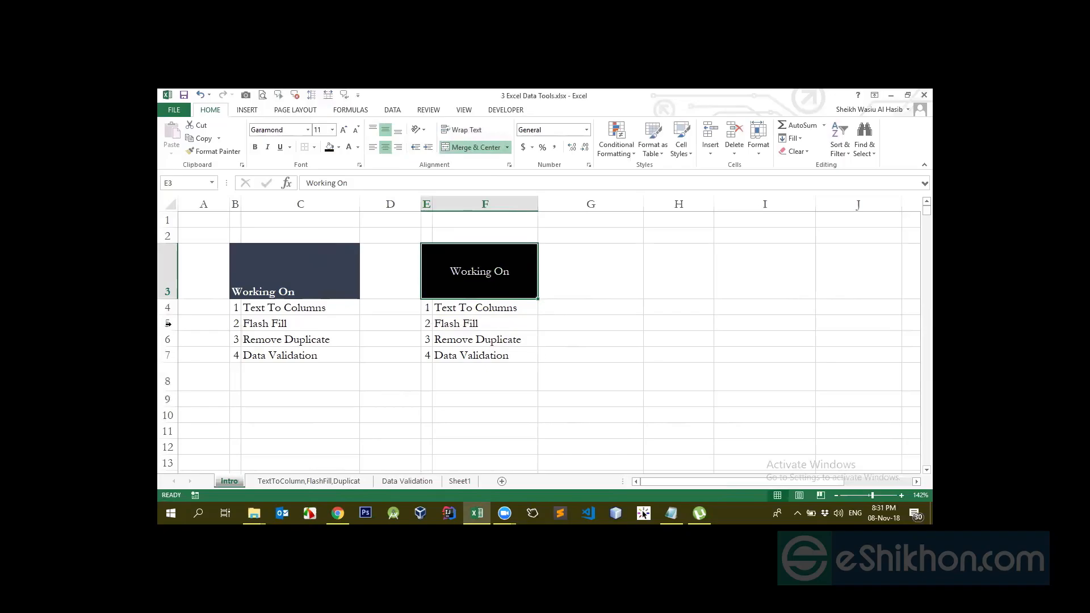
pyautogui.doubleClick(174, 300)
pyautogui.click(486, 283)
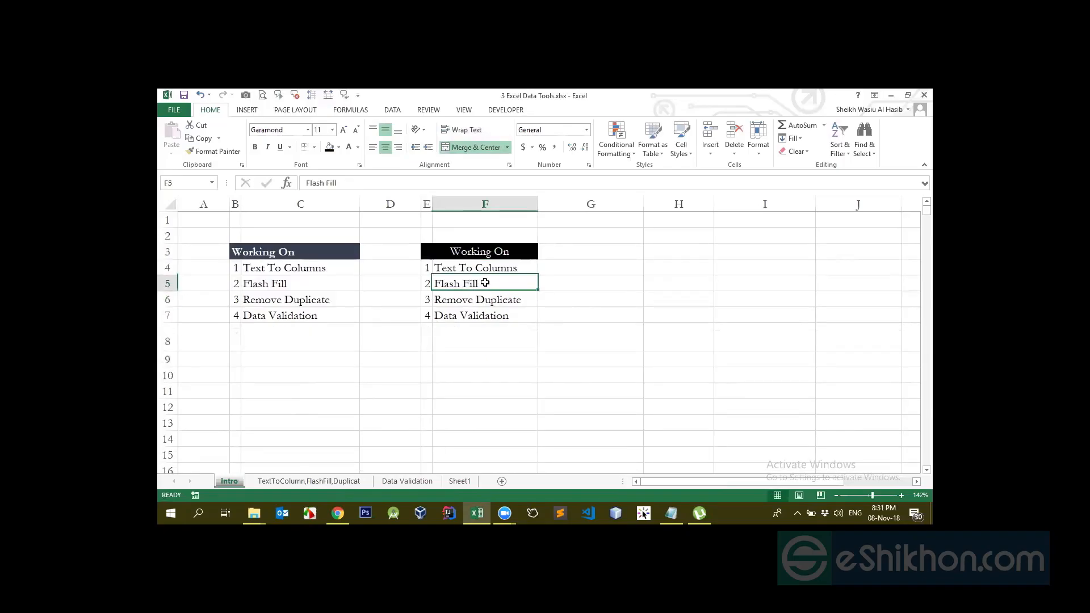
pyautogui.click(472, 250)
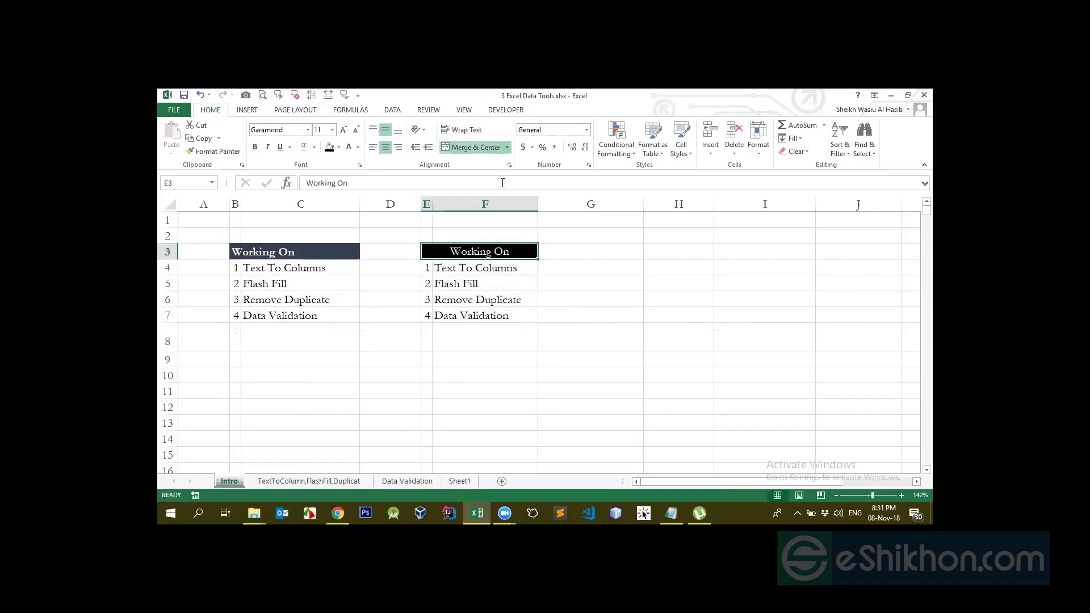
pyautogui.click(507, 149)
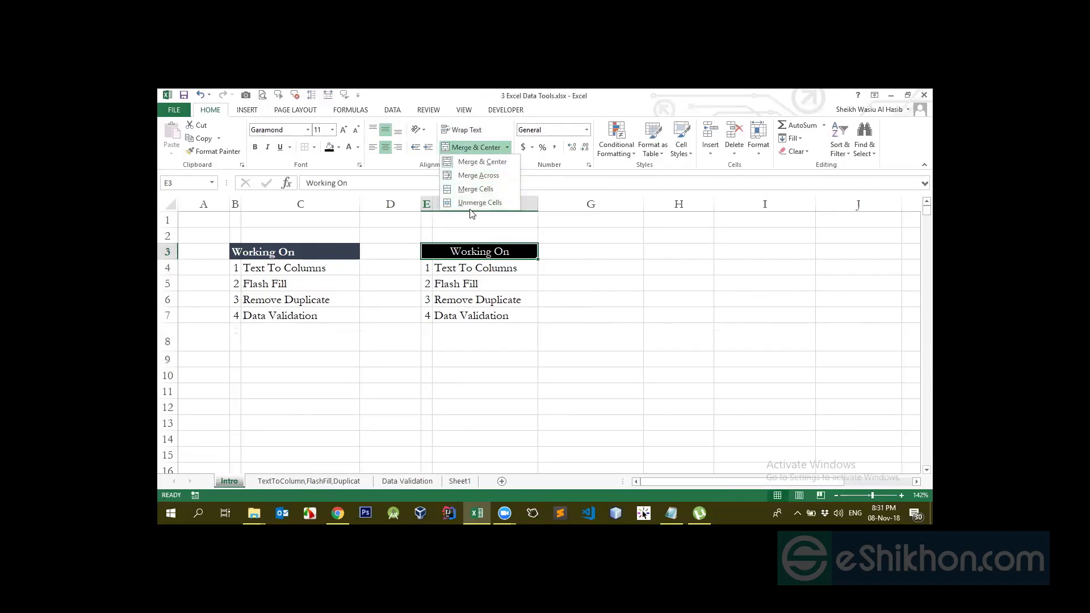
pyautogui.click(597, 277)
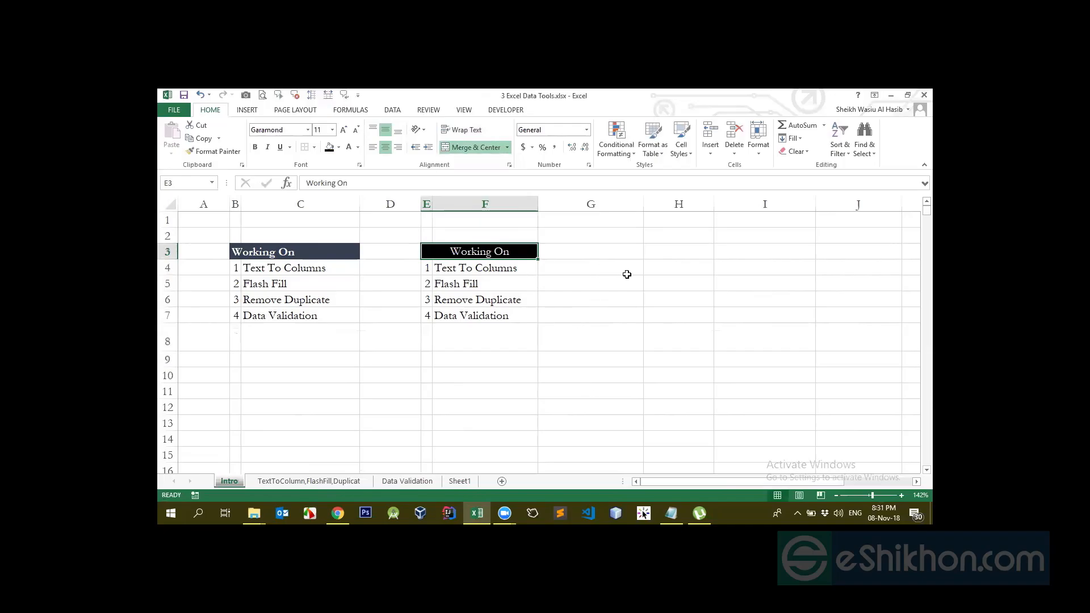
pyautogui.moveTo(635, 270); pyautogui.dragTo(681, 309)
pyautogui.moveTo(618, 270); pyautogui.dragTo(688, 405)
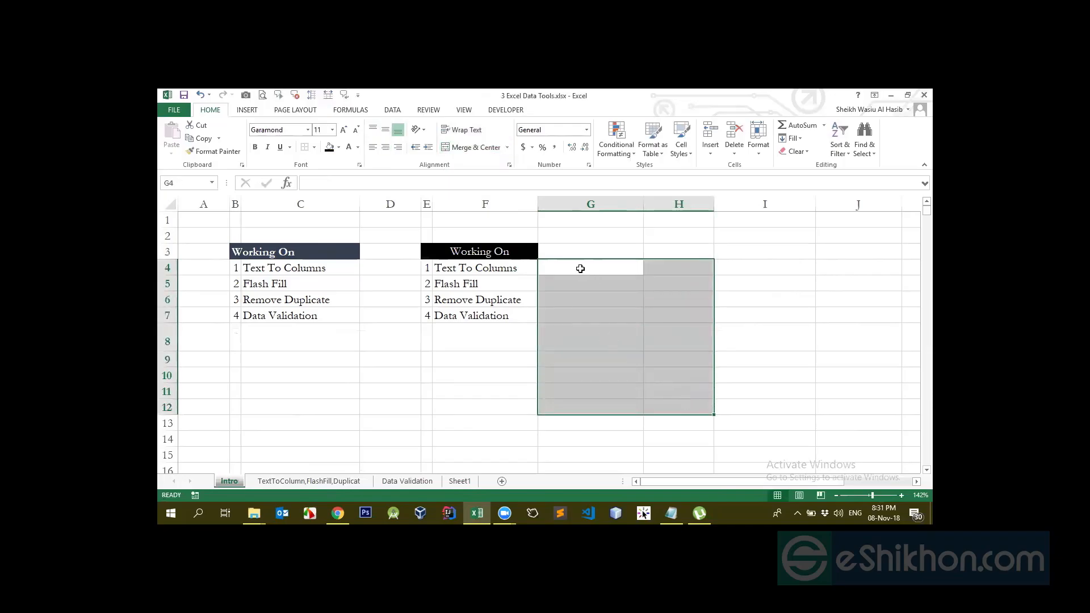
pyautogui.click(507, 148)
pyautogui.click(476, 176)
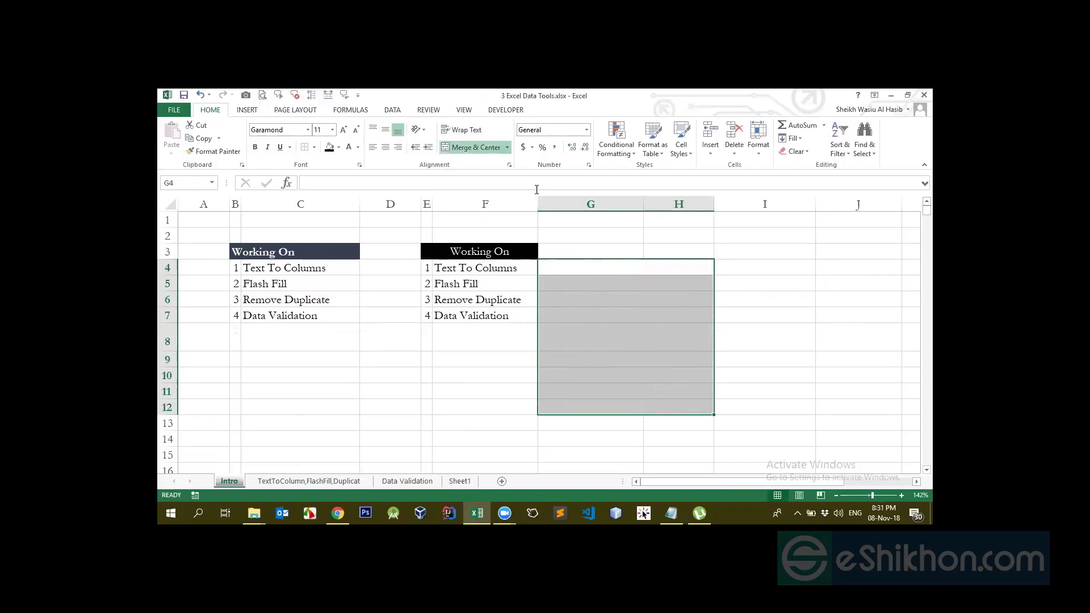
pyautogui.click(624, 299)
pyautogui.click(611, 267)
pyautogui.moveTo(625, 267); pyautogui.dragTo(666, 401)
pyautogui.click(605, 263)
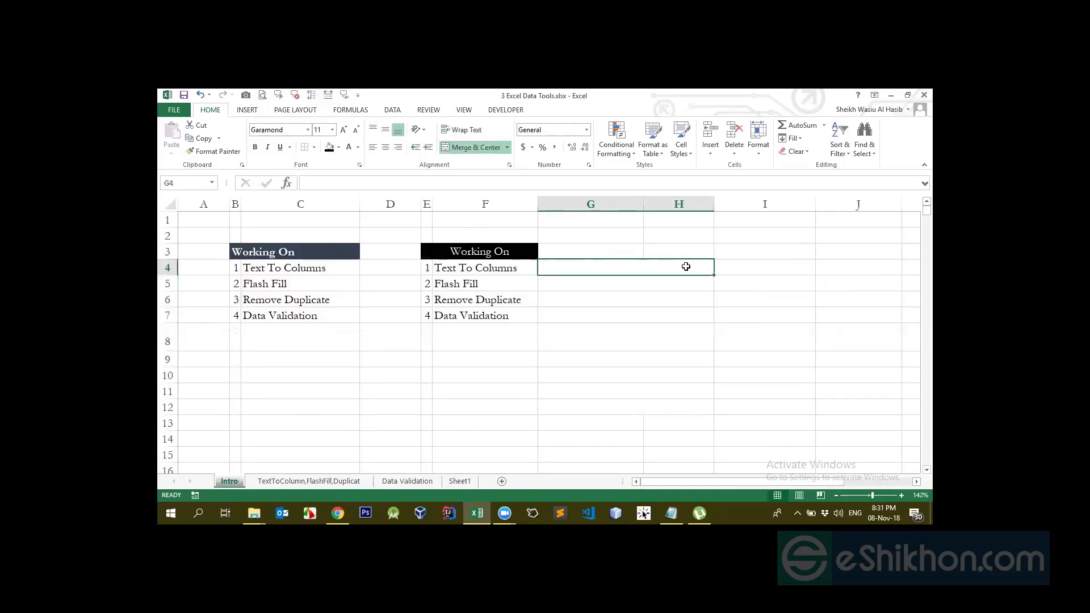
pyautogui.click(594, 283)
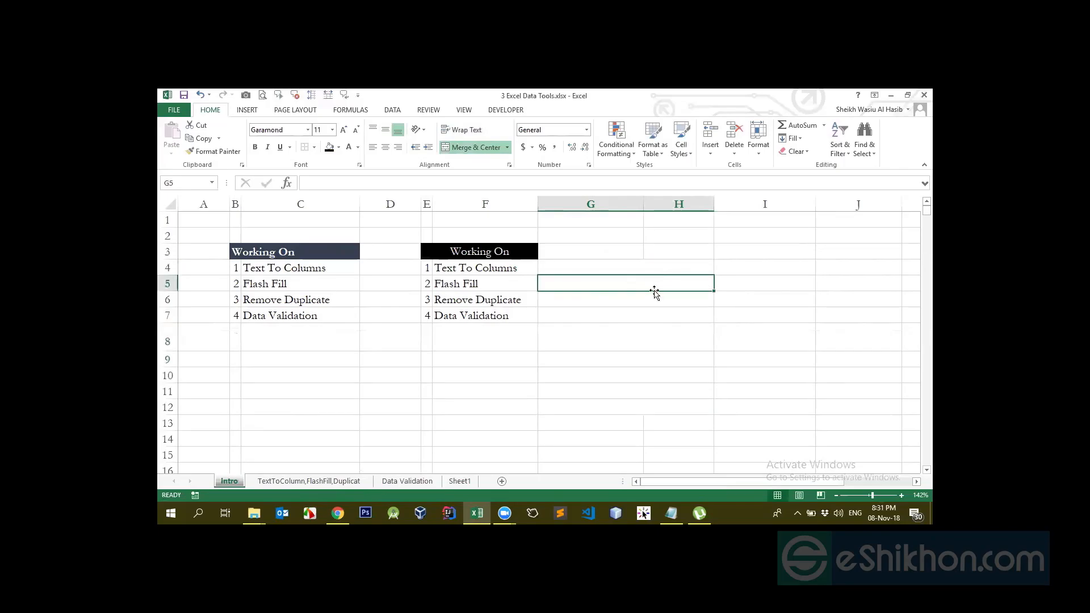
pyautogui.moveTo(623, 267); pyautogui.dragTo(675, 402)
pyautogui.click(498, 147)
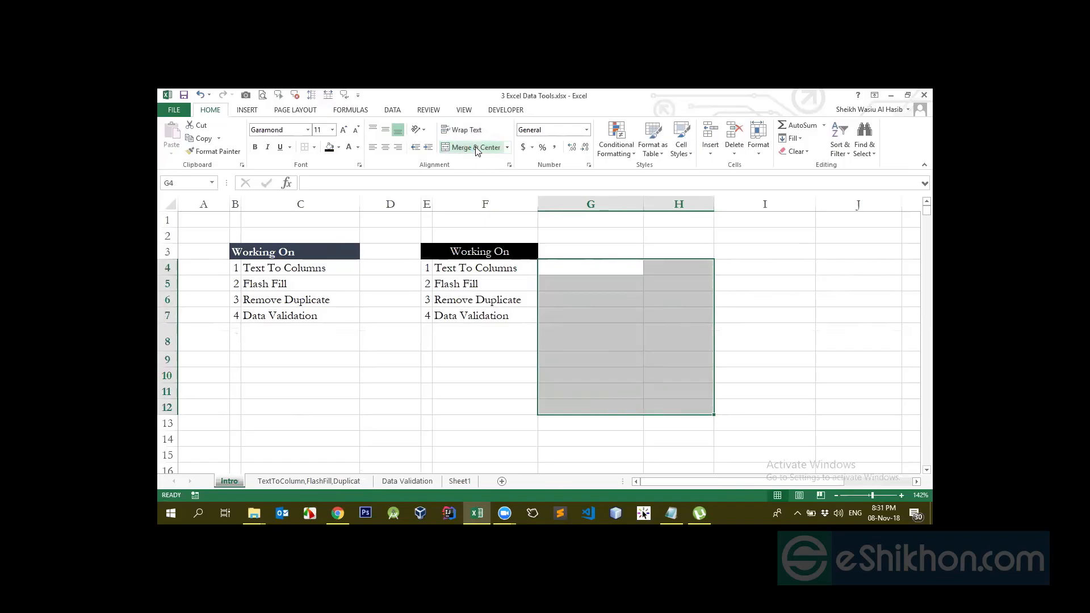
# Merge the empty range G4:H9 into one cell with Merge & Center
pyautogui.click(728, 272)
pyautogui.click(596, 282)
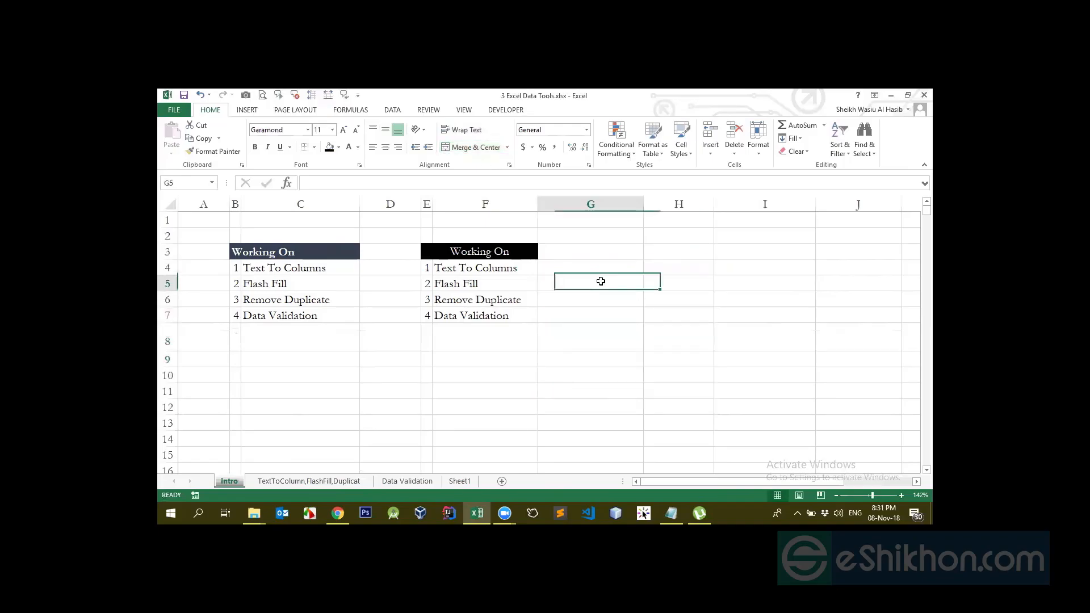
pyautogui.click(507, 147)
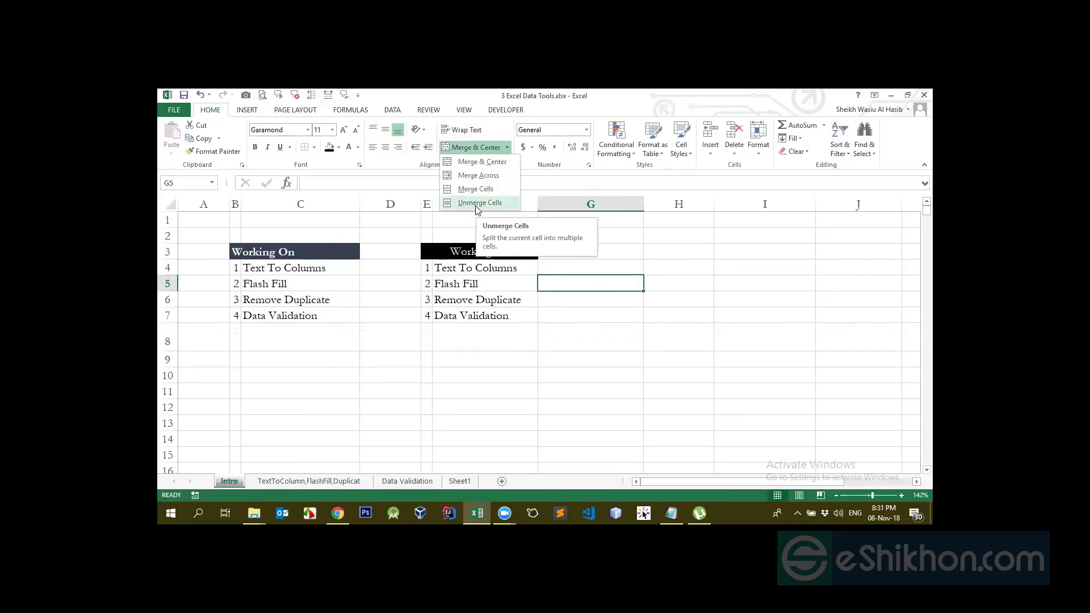
pyautogui.click(620, 231)
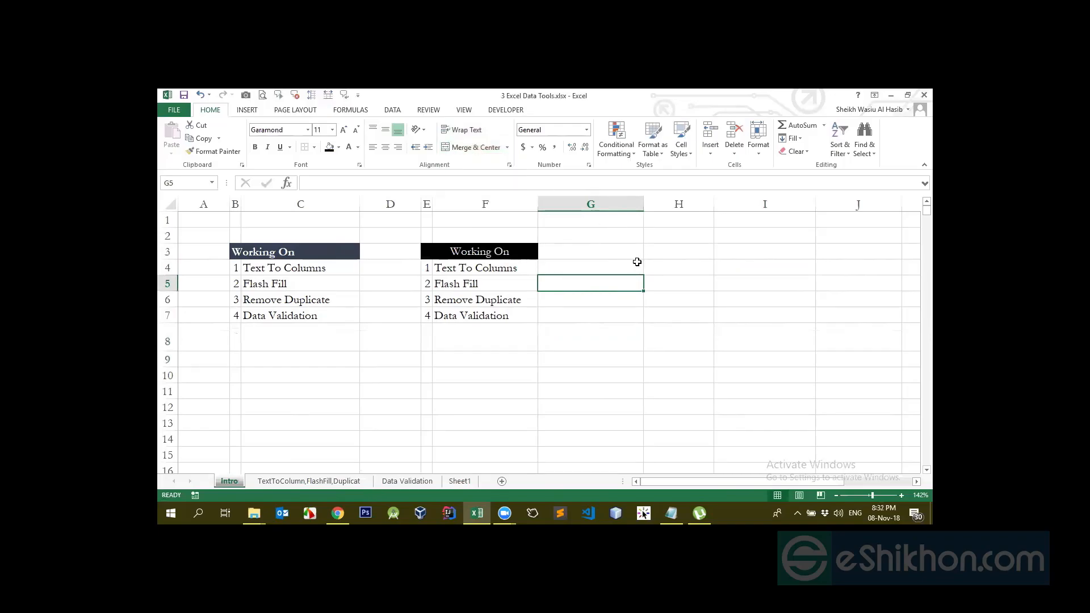
pyautogui.click(639, 265)
pyautogui.moveTo(629, 267); pyautogui.dragTo(689, 359)
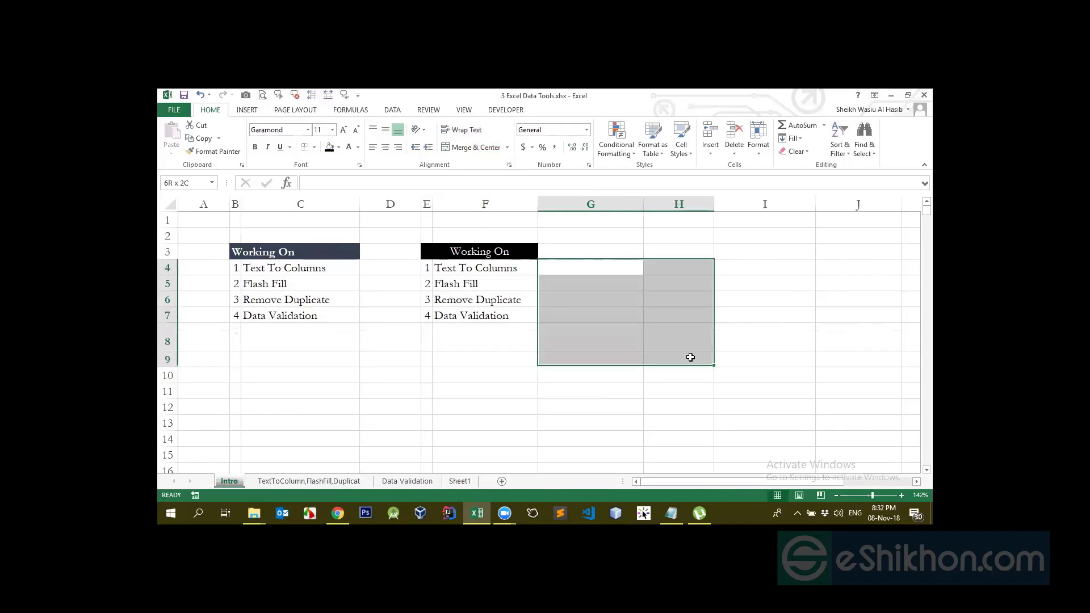
pyautogui.click(469, 148)
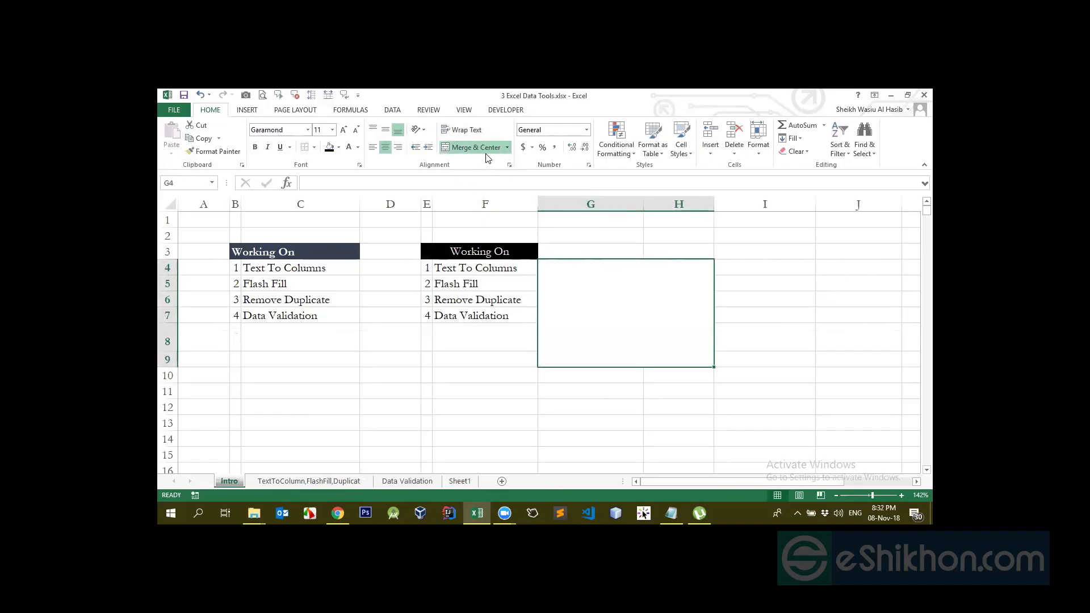
pyautogui.click(471, 149)
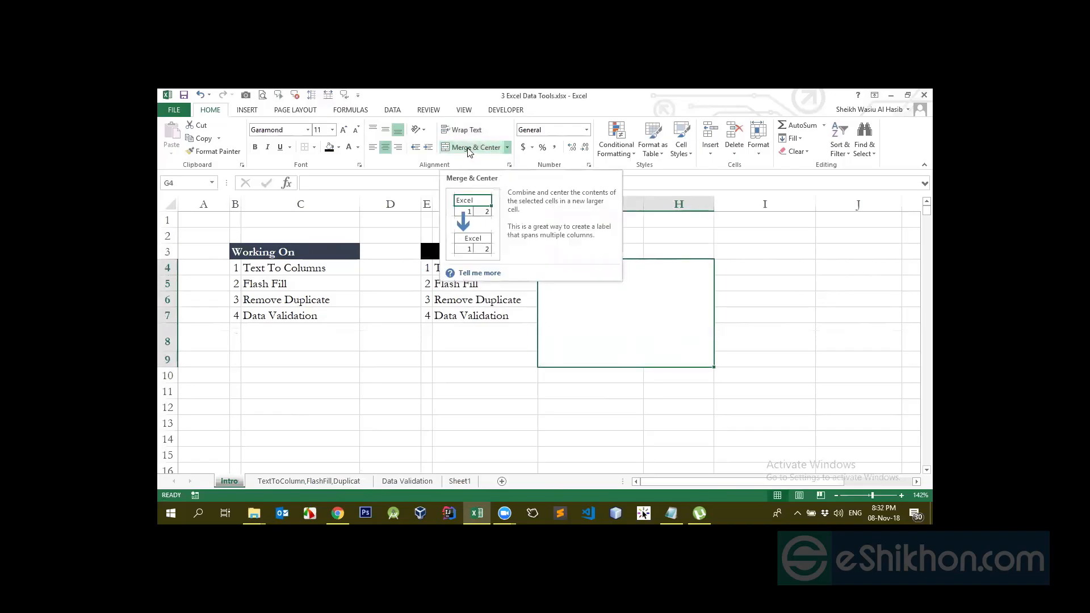
pyautogui.click(486, 149)
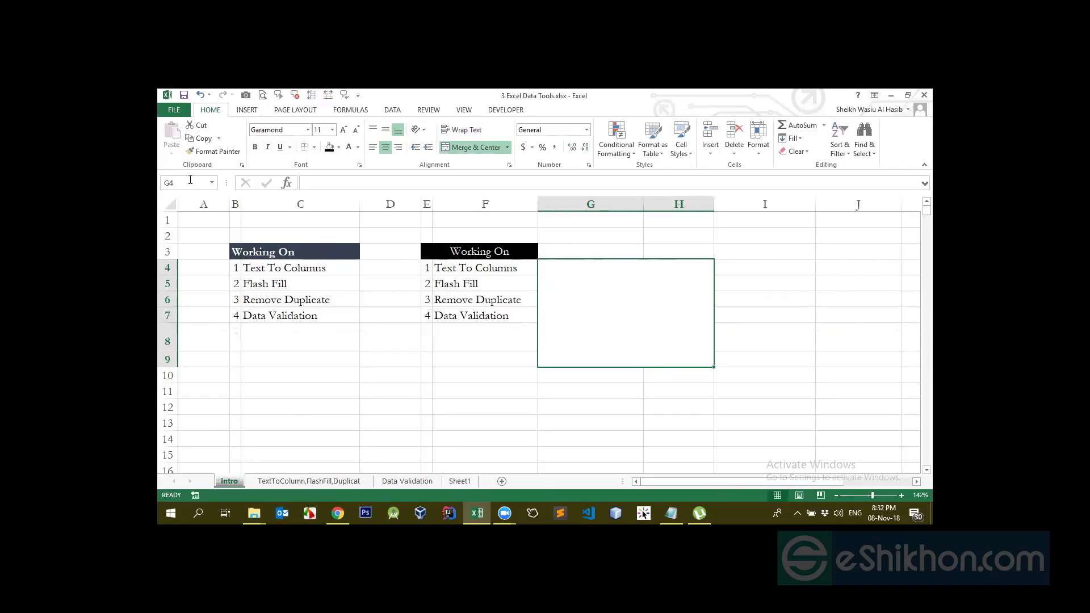
# Undo the G4:H9 merge so the block returns to separate cells
pyautogui.click(442, 344)
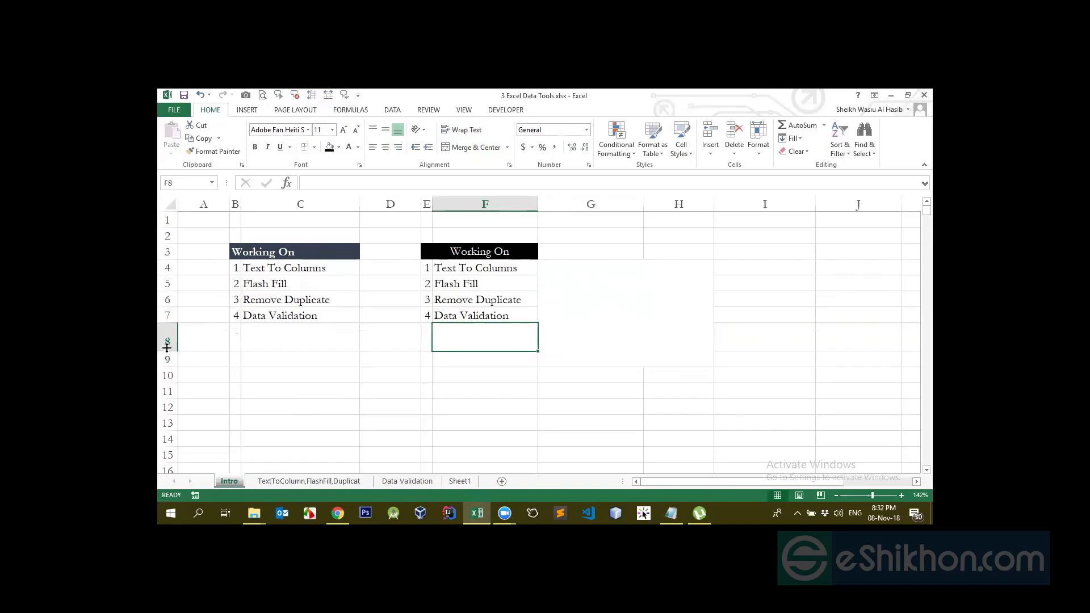
pyautogui.click(579, 316)
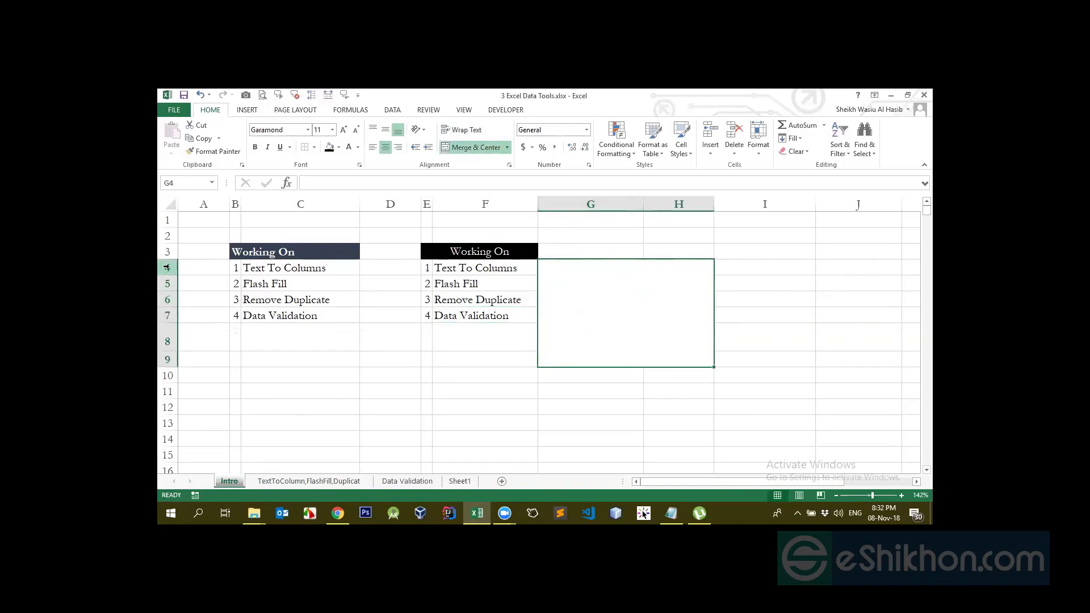
pyautogui.hotkey('ctrl', 'z')
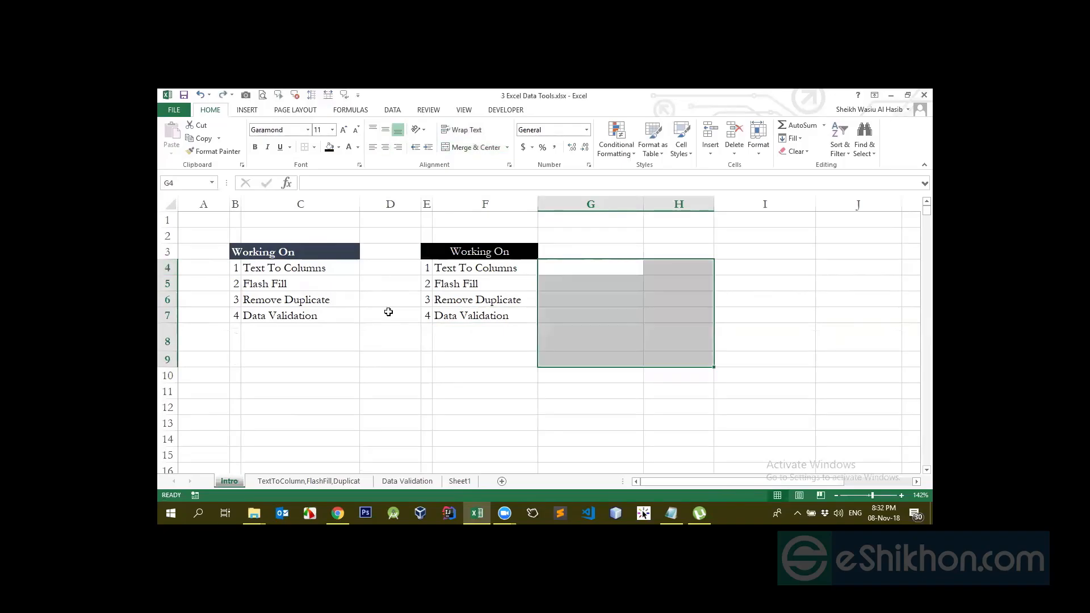
# Merge the empty block G9:H13 into one cell, then undo it
pyautogui.click(584, 316)
pyautogui.moveTo(583, 268); pyautogui.dragTo(661, 360)
pyautogui.moveTo(569, 268); pyautogui.dragTo(681, 348)
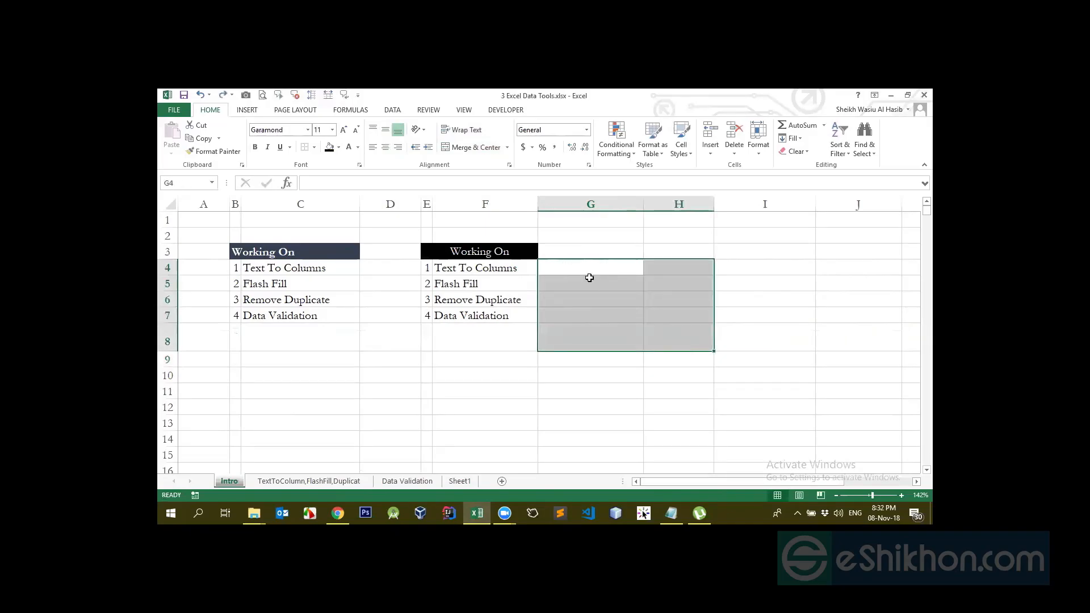
pyautogui.moveTo(574, 362); pyautogui.dragTo(691, 417)
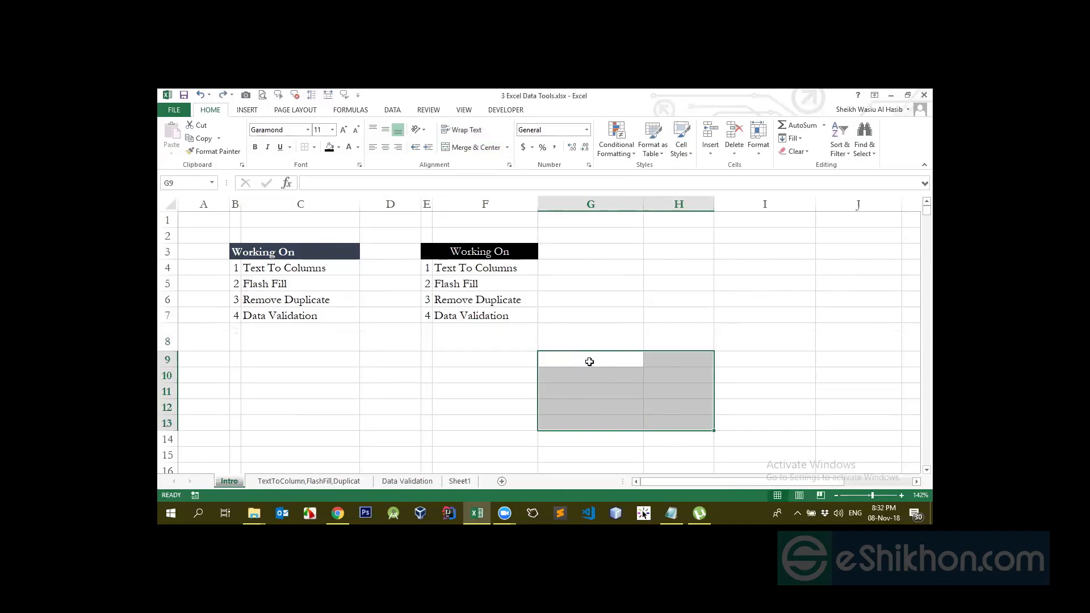
pyautogui.click(474, 147)
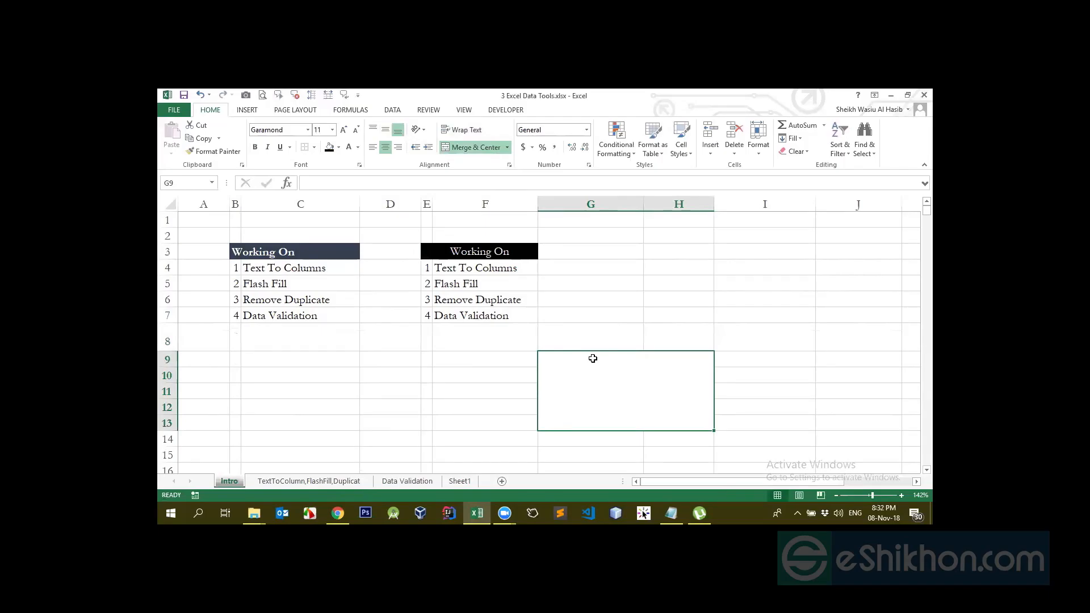
pyautogui.hotkey('ctrl', 'z')
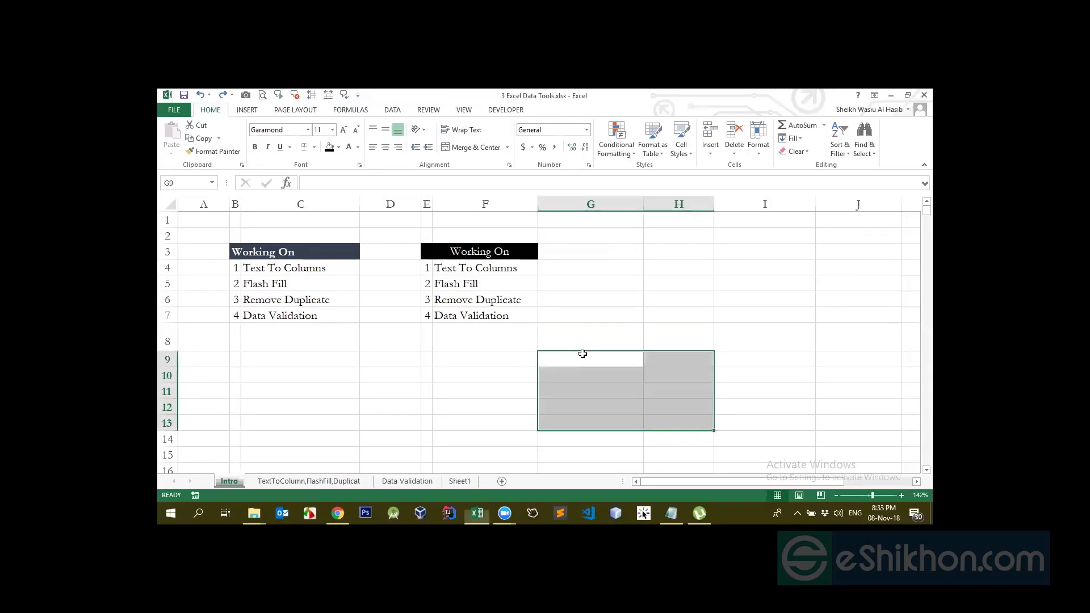
# Merge G8:H13, unmerge it, merge it again, then unmerge it through the merge options
pyautogui.click(601, 331)
pyautogui.moveTo(634, 347)
pyautogui.mouseDown()
pyautogui.moveTo(676, 355)
pyautogui.moveTo(683, 421)
pyautogui.mouseUp()
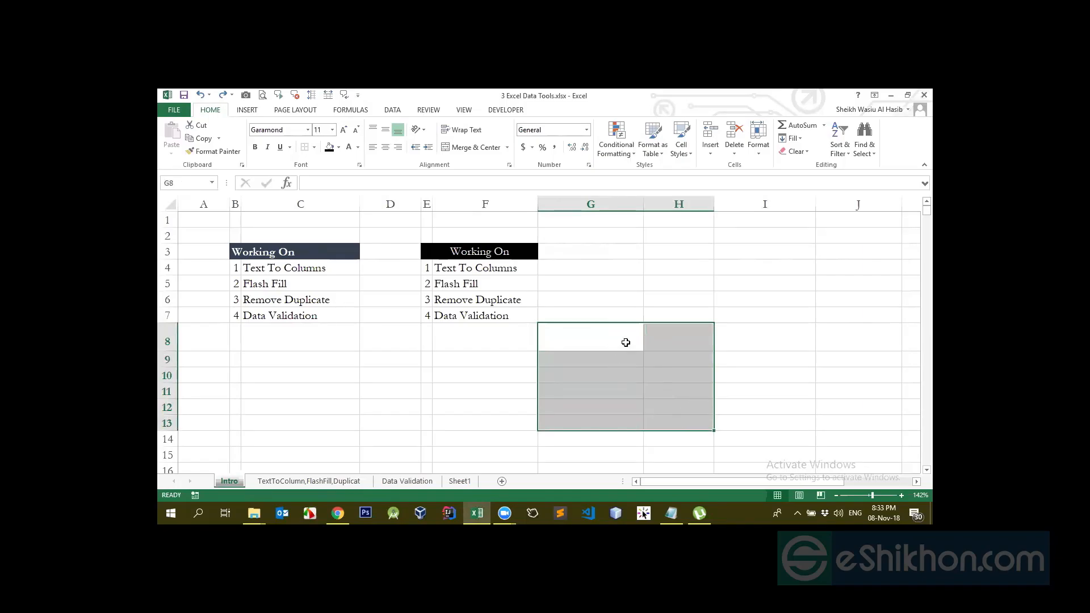
pyautogui.click(474, 148)
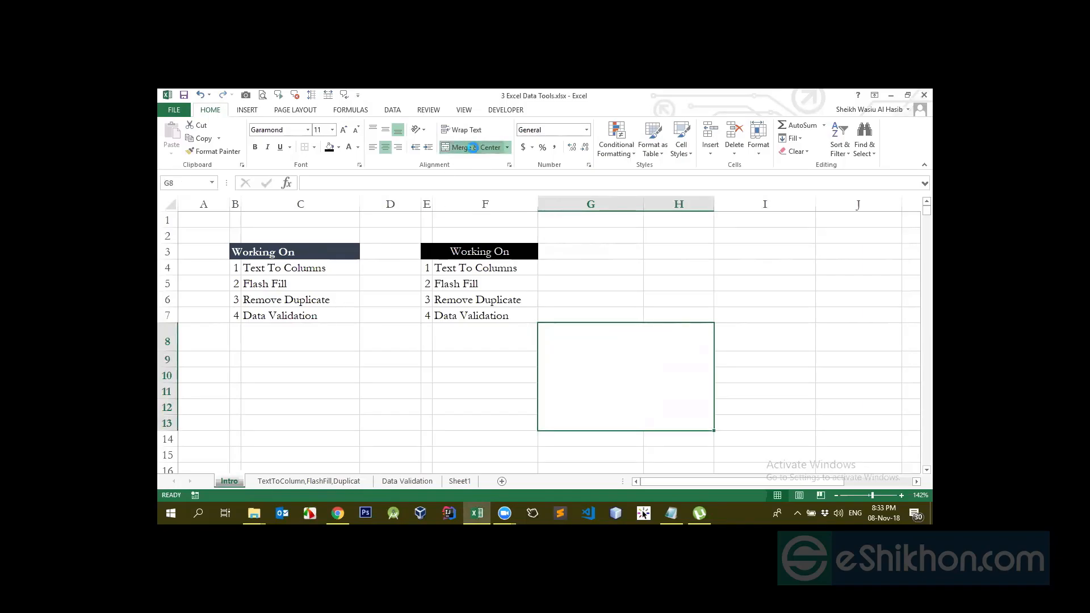
pyautogui.click(475, 148)
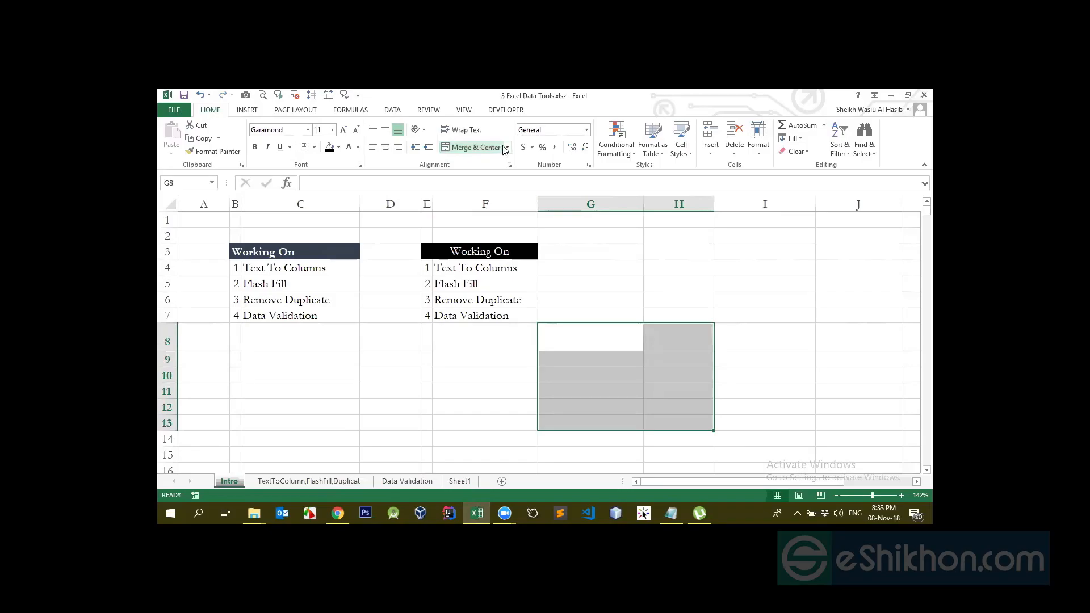
pyautogui.click(494, 149)
pyautogui.click(507, 148)
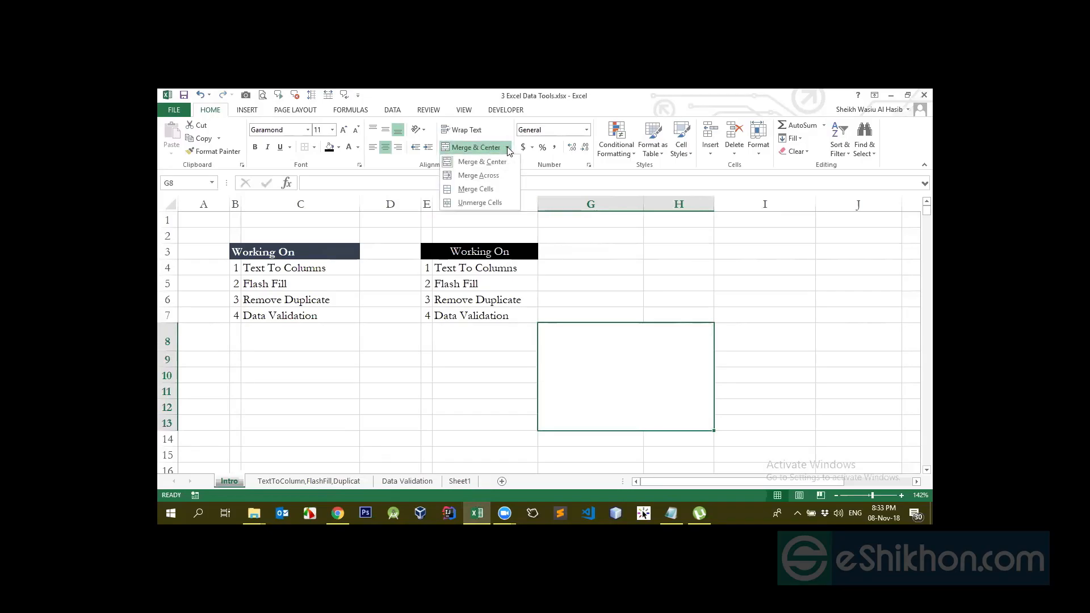
pyautogui.click(458, 203)
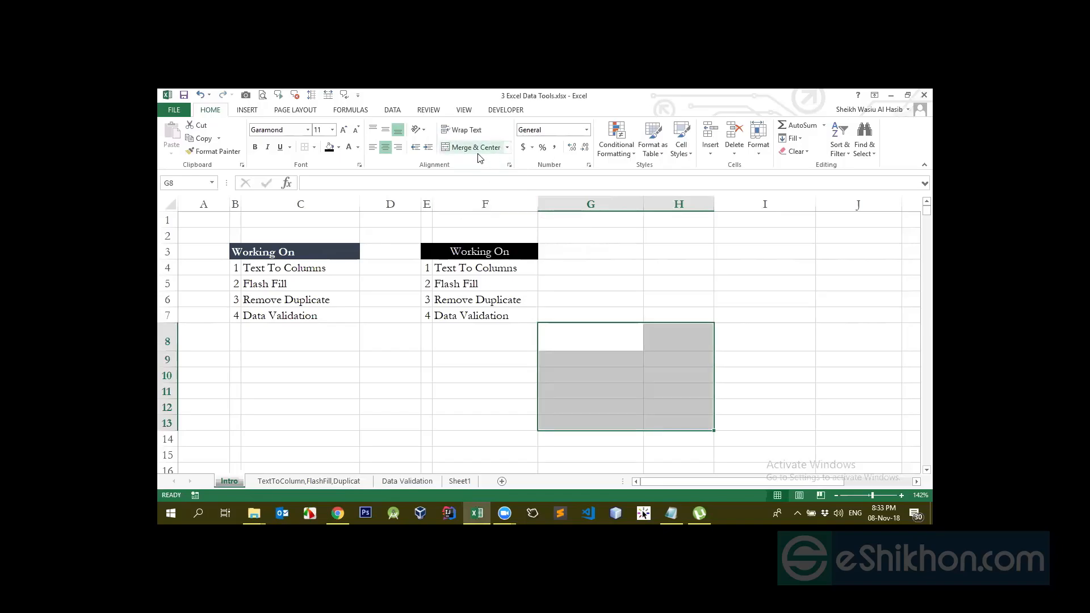
pyautogui.click(637, 301)
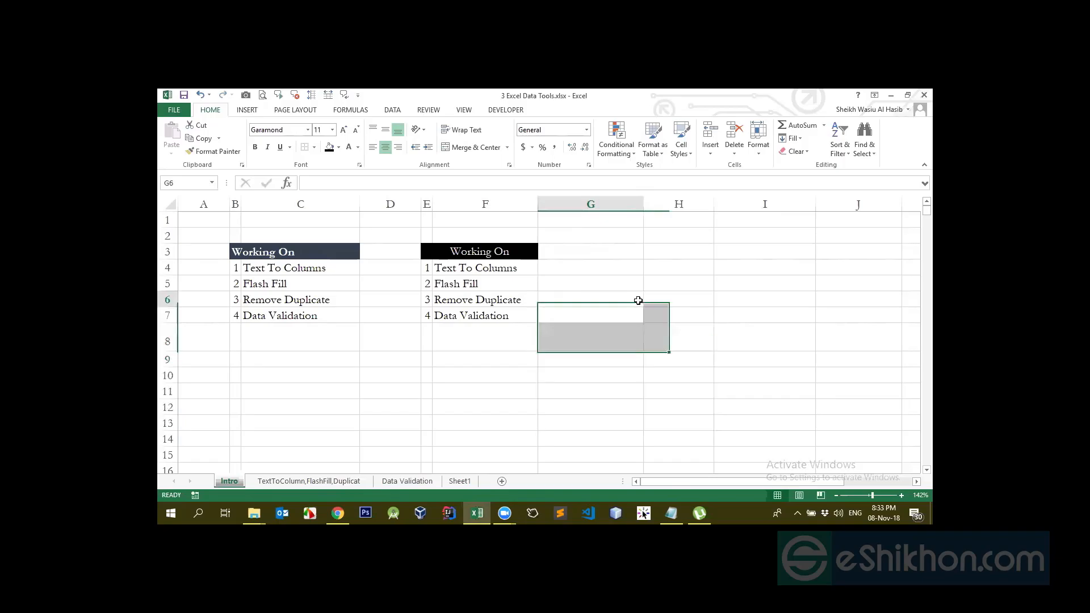
pyautogui.click(642, 227)
# Enter 0.99 in H4 and 0.23 in H5
pyautogui.click(665, 283)
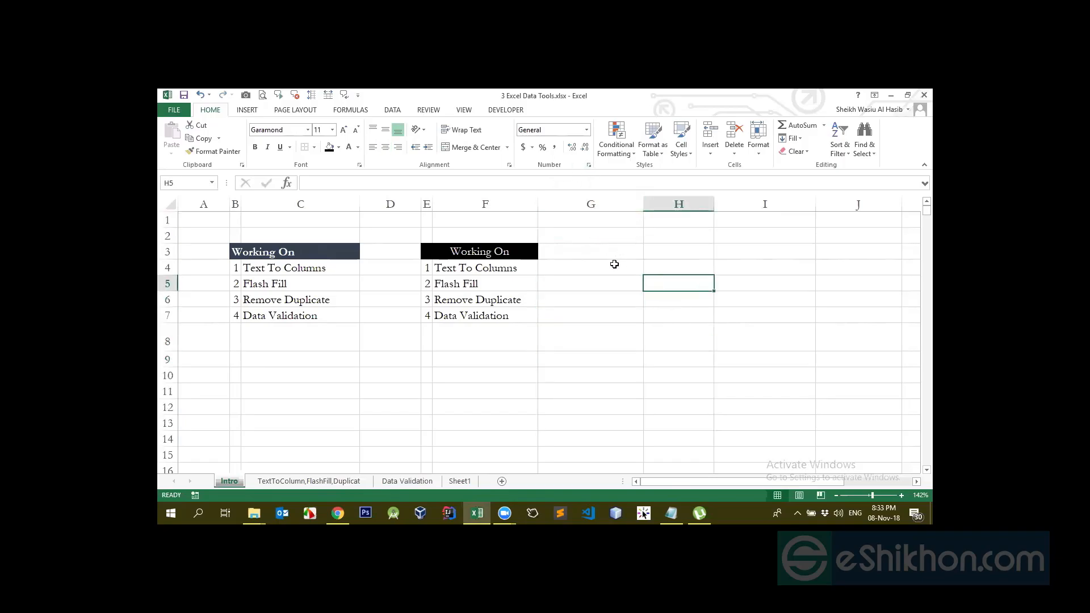
pyautogui.click(647, 270)
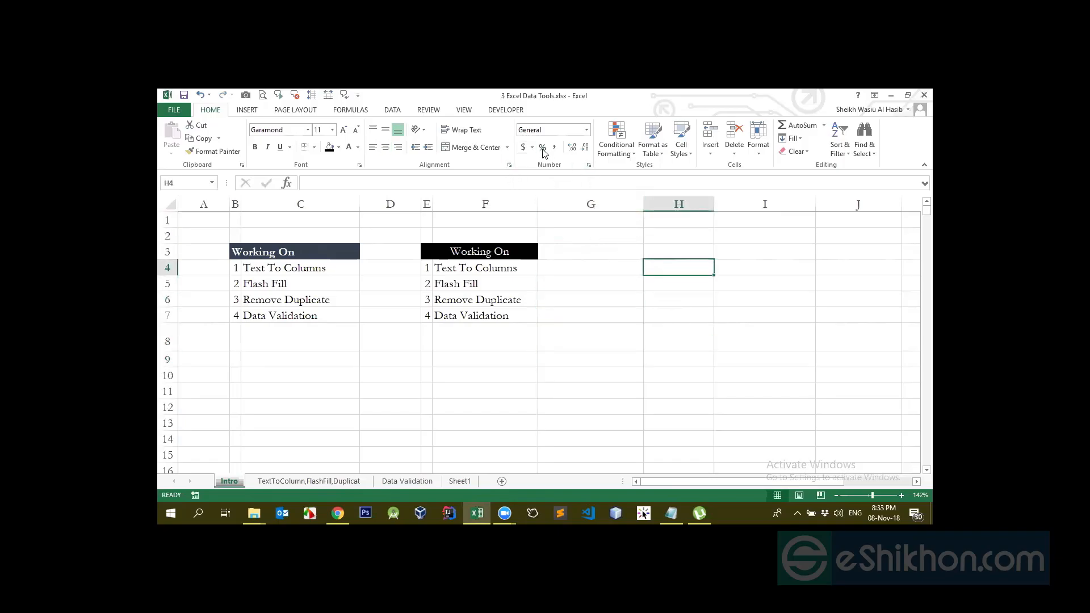
pyautogui.write('.99')
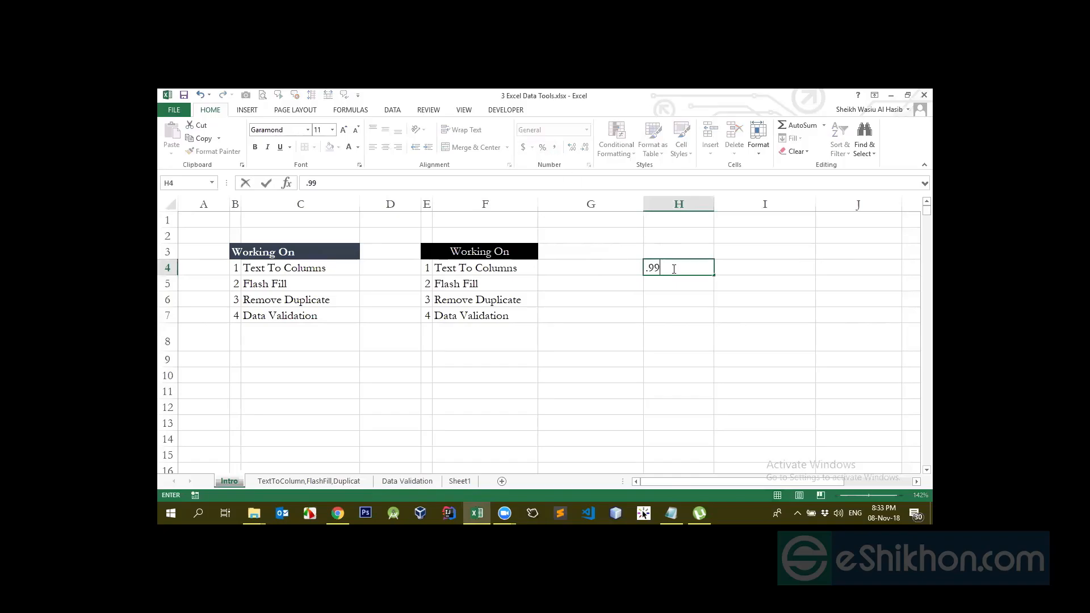
pyautogui.press('Return')
pyautogui.write('0.23')
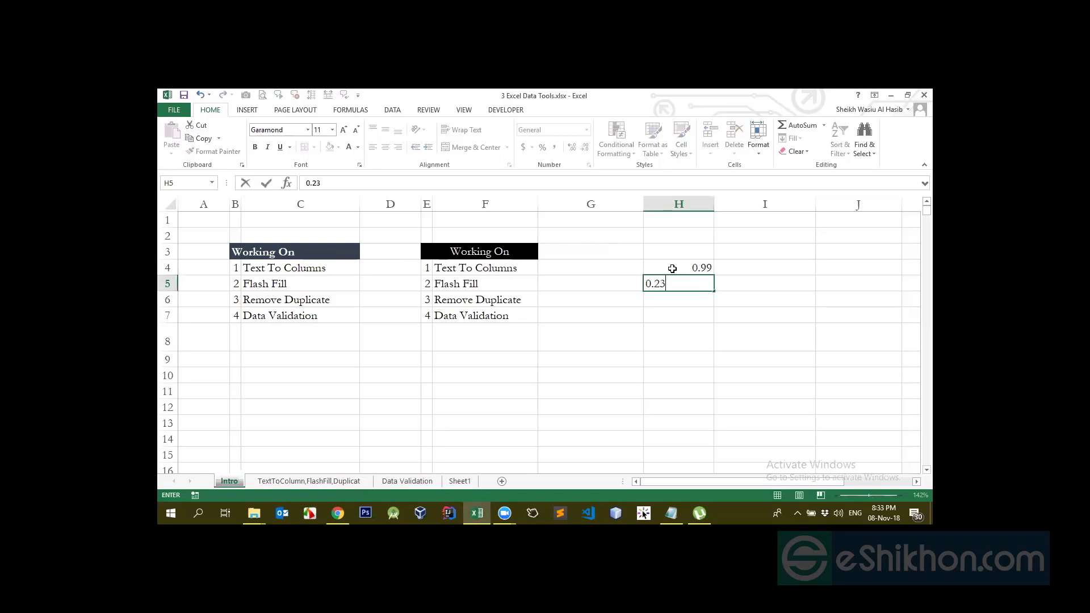
pyautogui.press('Return')
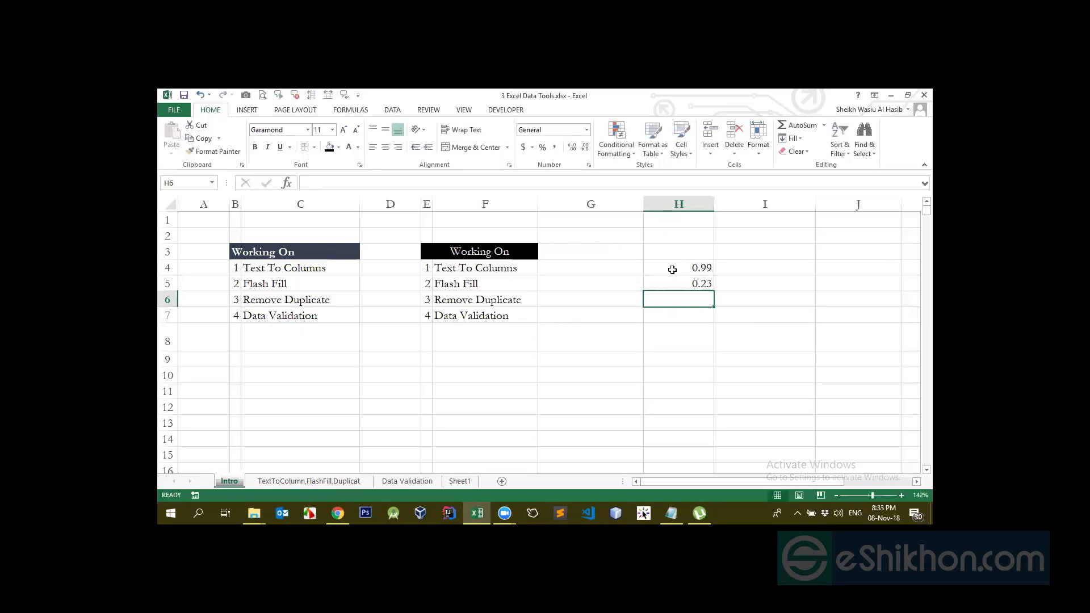
# Apply Percent Style to H4 and H5, then undo it with Ctrl+Z
pyautogui.click(672, 270)
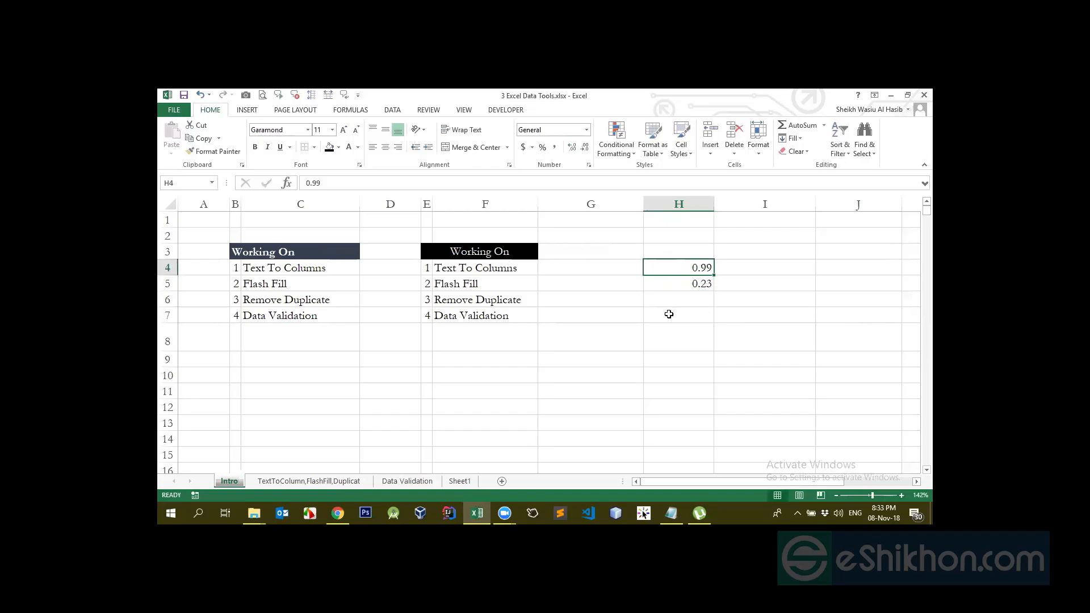
pyautogui.click(542, 149)
pyautogui.click(703, 286)
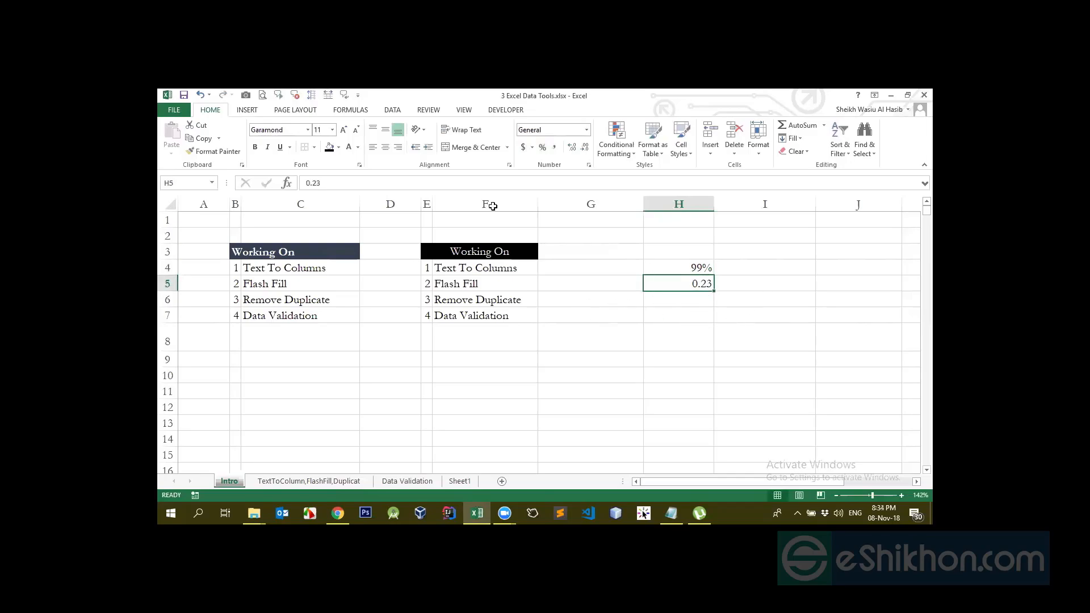
pyautogui.click(542, 148)
pyautogui.hotkey('ctrl', 'z')
pyautogui.hotkey('ctrl', 'z')
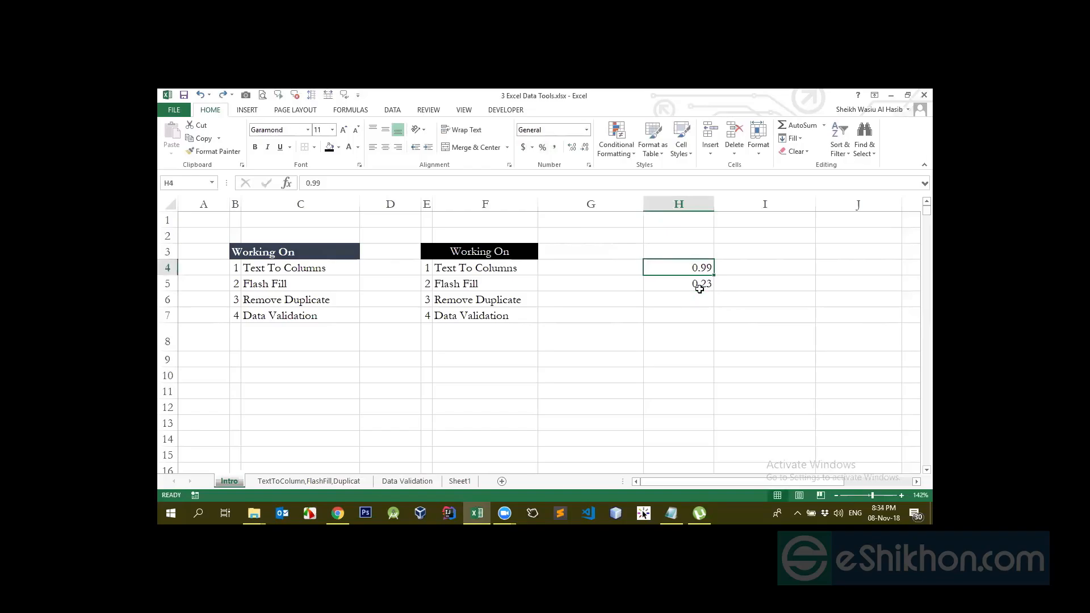
# Enter 200 in cell H7
pyautogui.click(672, 312)
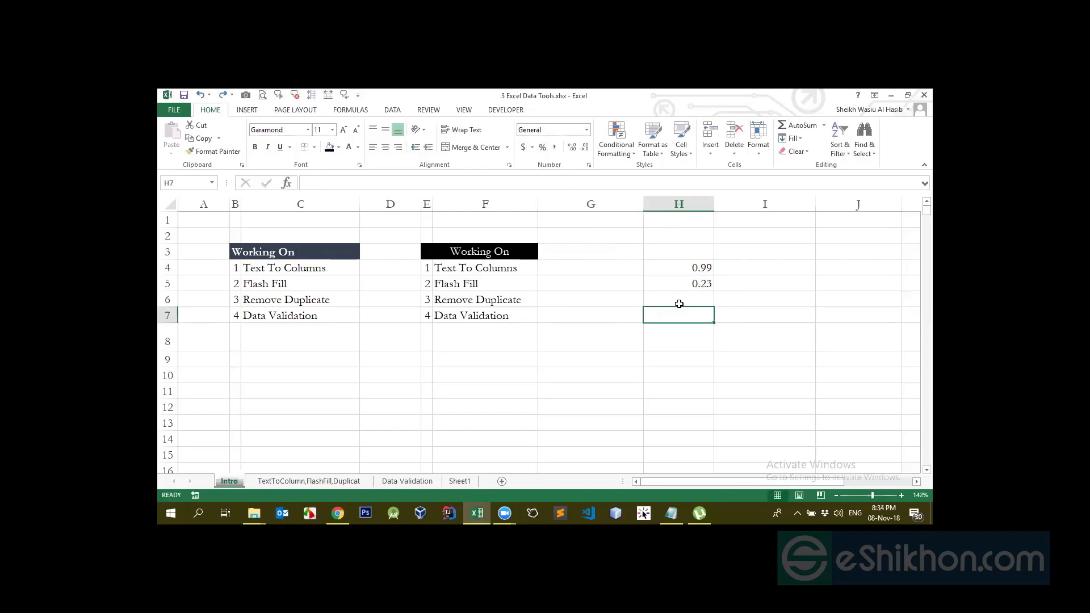
pyautogui.write('200')
pyautogui.press('Return')
pyautogui.click(697, 317)
# Format H7 as Accounting, switching its symbol between $ and £ English (United Kingdom) several times
pyautogui.click(522, 149)
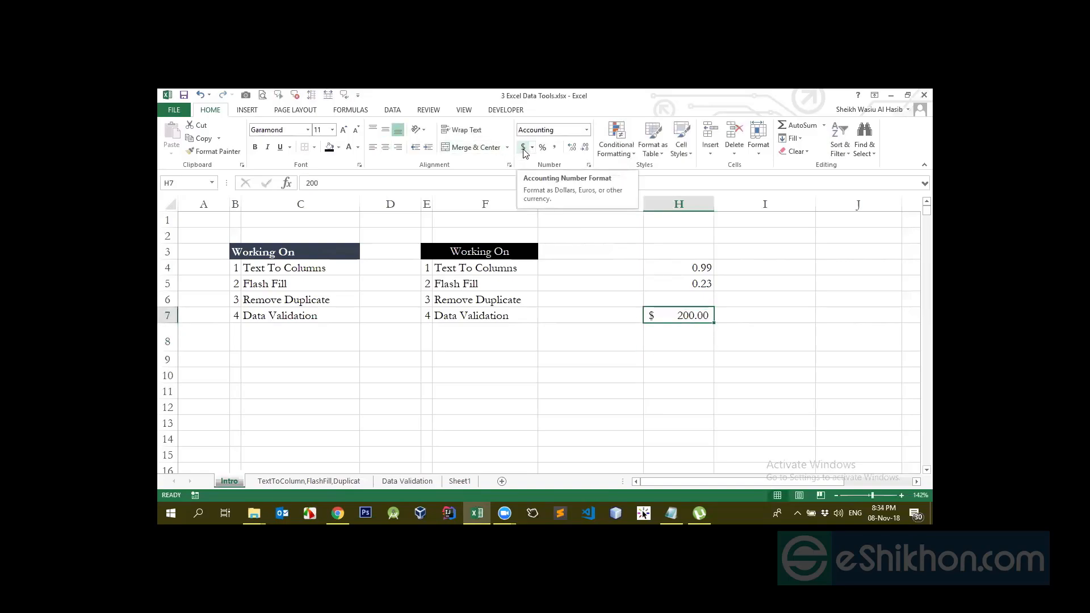
pyautogui.click(532, 147)
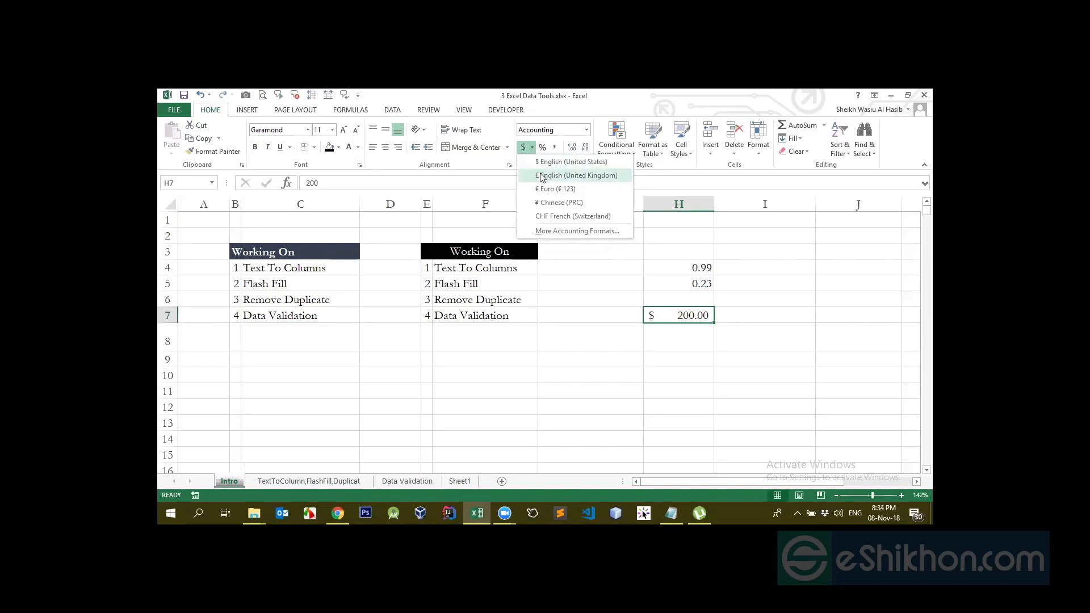
pyautogui.click(542, 176)
pyautogui.click(532, 148)
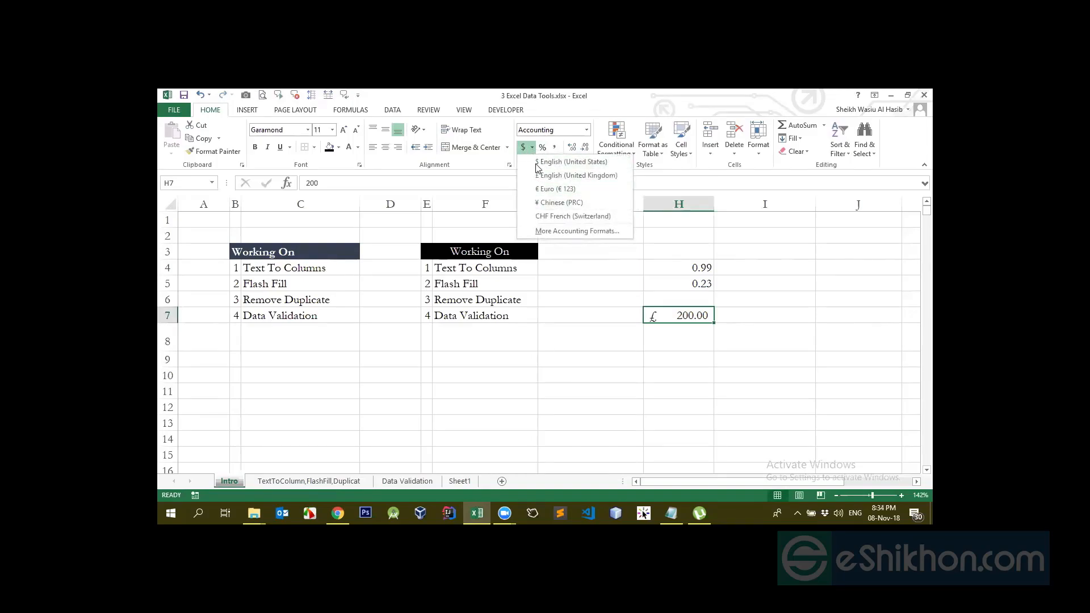
pyautogui.click(545, 162)
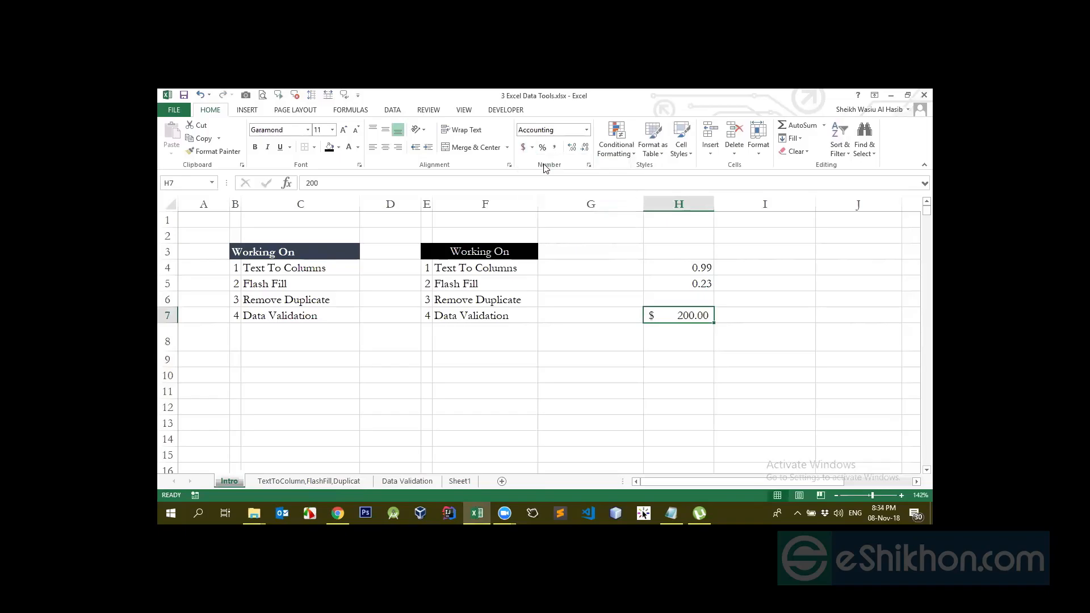
pyautogui.click(532, 149)
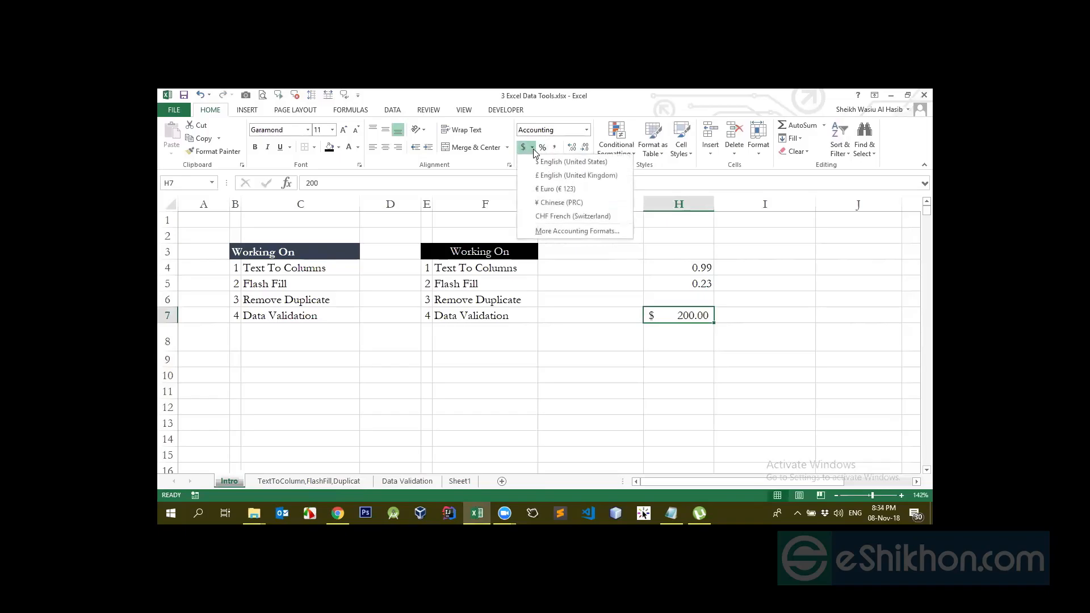
pyautogui.click(548, 175)
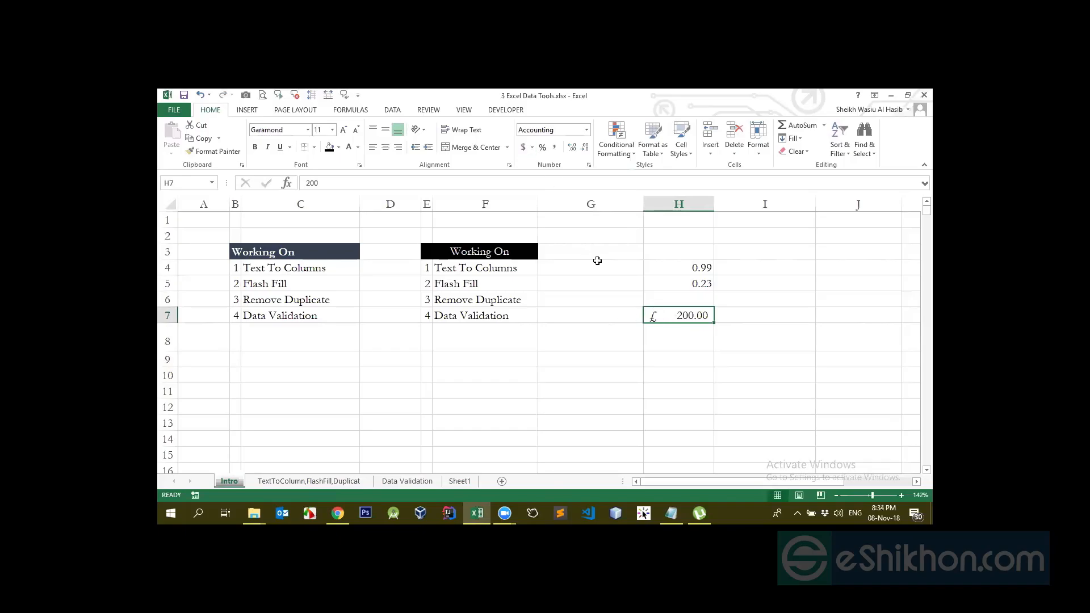
pyautogui.click(531, 148)
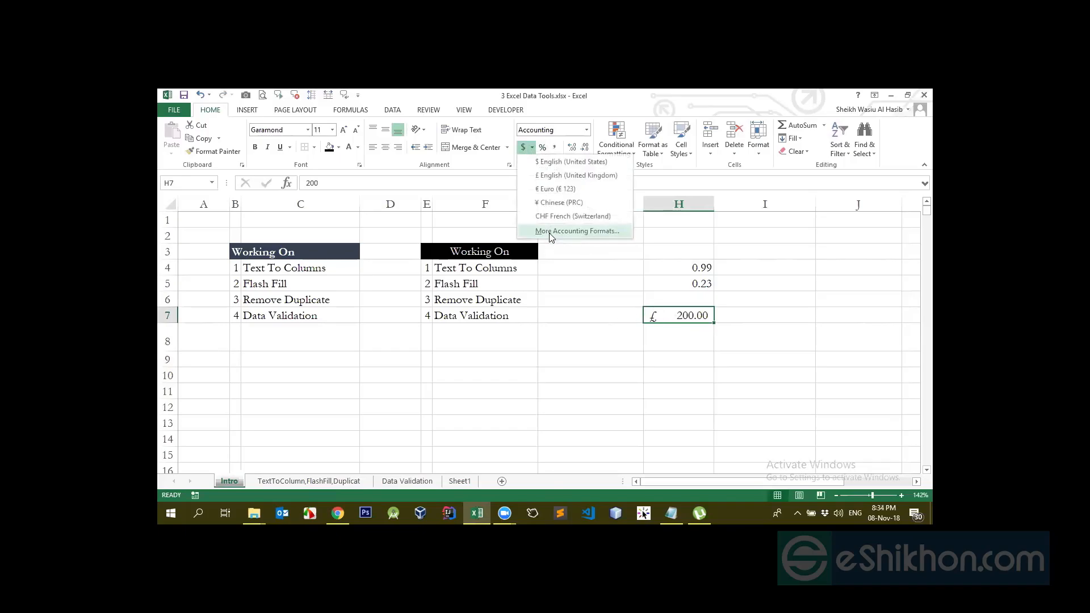
pyautogui.click(600, 232)
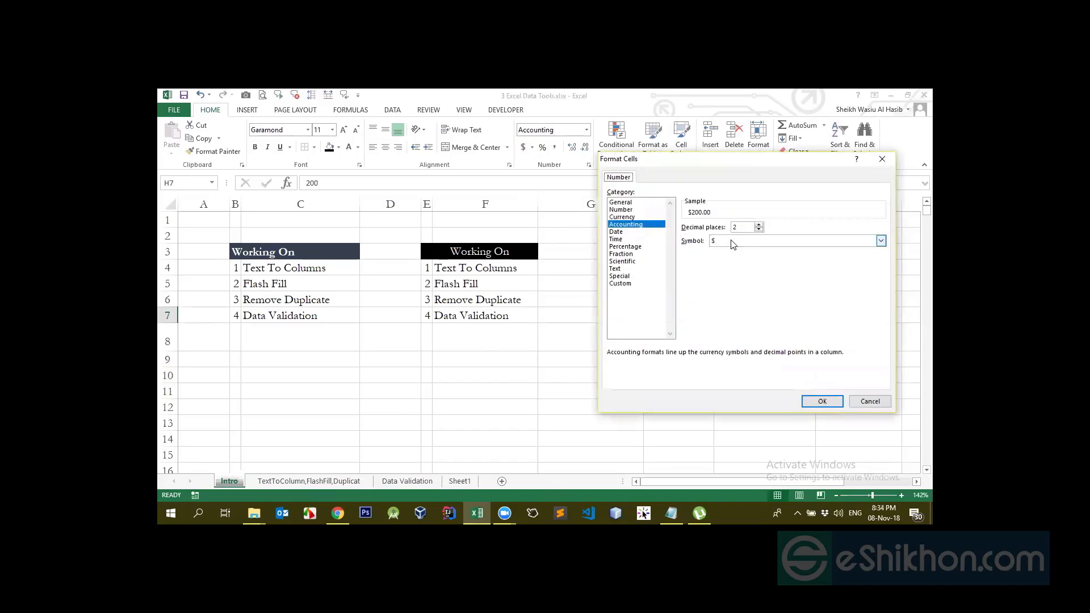
# Choose BDT as the Accounting currency symbol and apply it, so H7 reads BDT 200.00
pyautogui.click(733, 240)
pyautogui.scroll(-1, 735, 269)
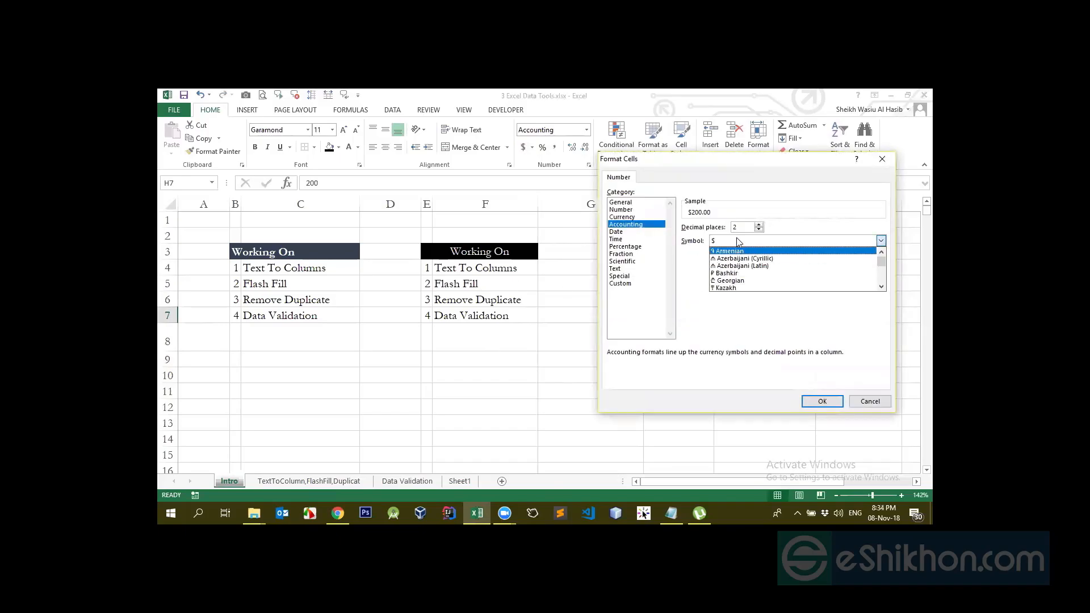
pyautogui.click(736, 239)
pyautogui.press('b')
pyautogui.press('d')
pyautogui.press('t')
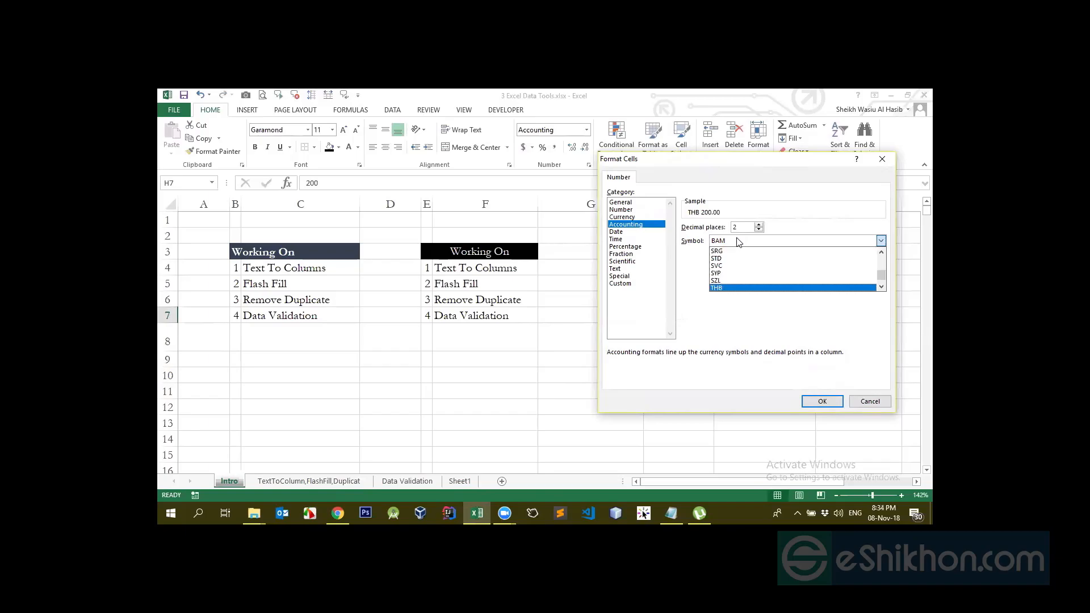
pyautogui.press('Down')
pyautogui.press('Return')
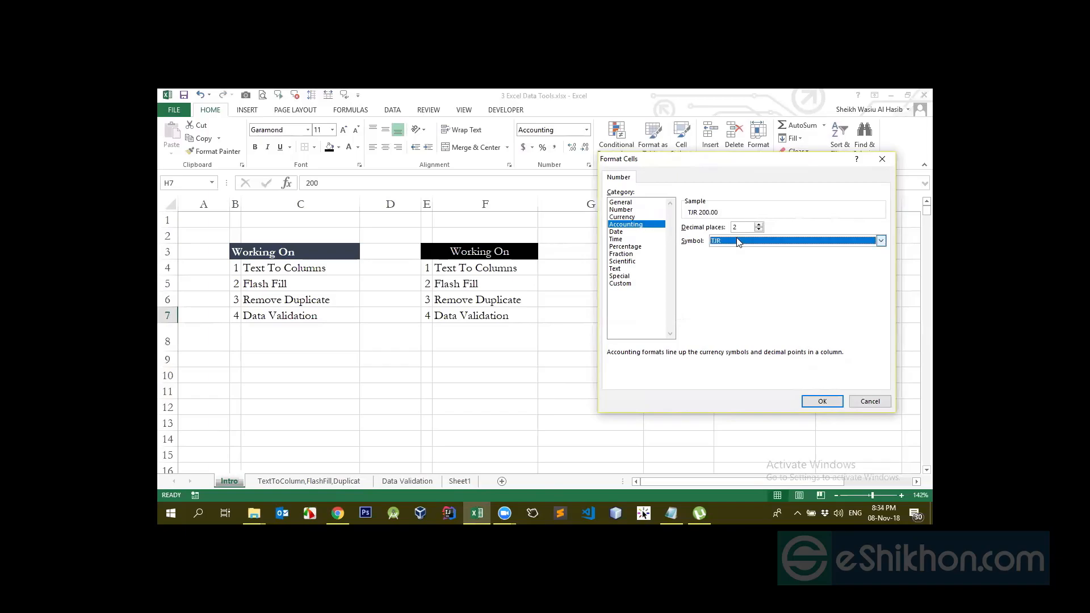
pyautogui.write('bdt')
pyautogui.press('Return')
pyautogui.click(817, 403)
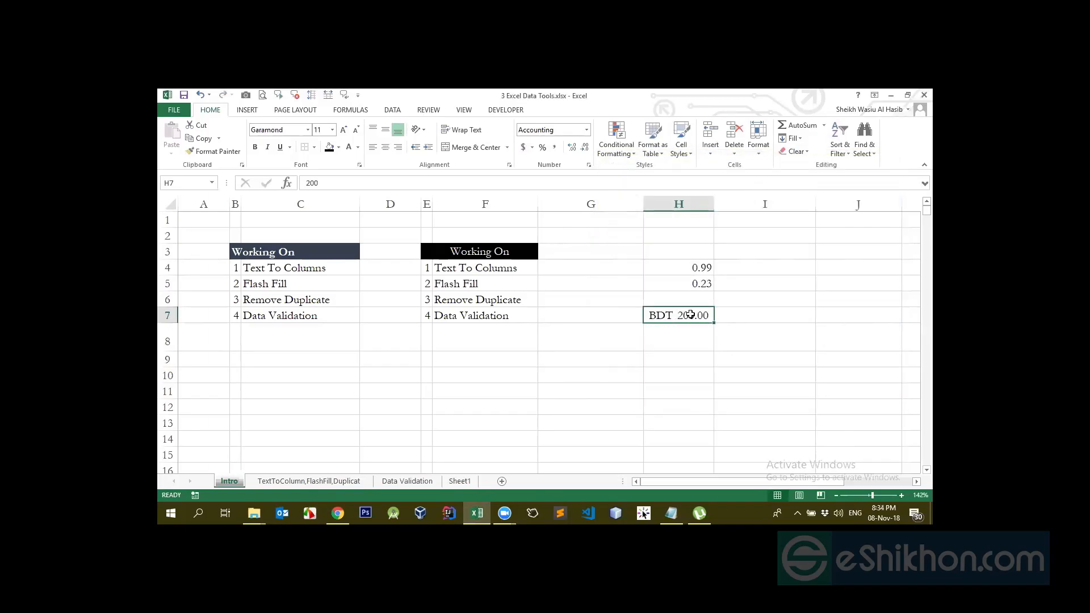
# Delete the BDT 200.00 value from H7
pyautogui.click(532, 147)
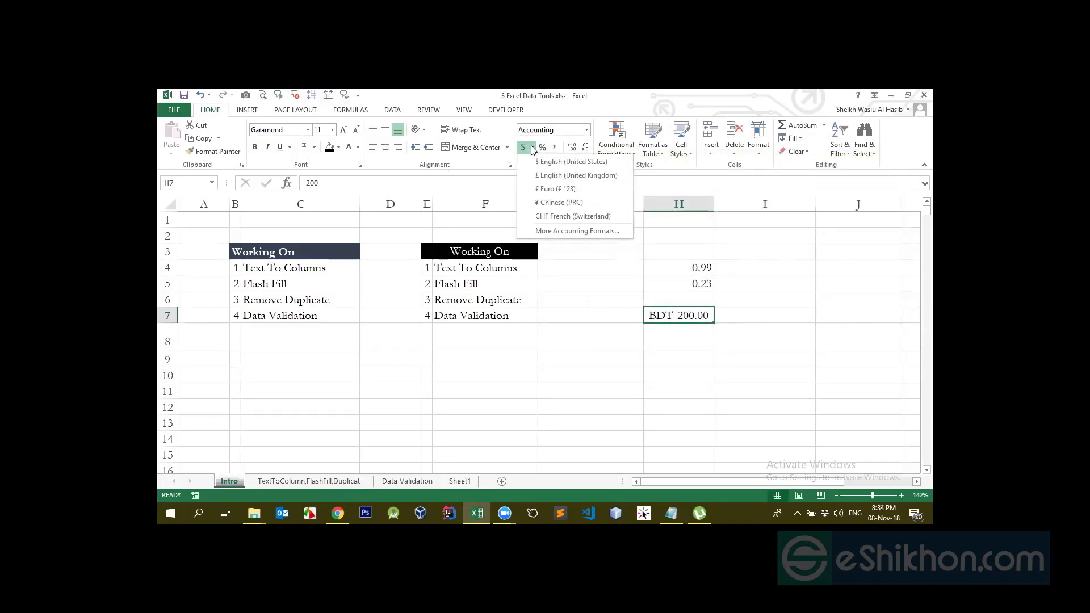
pyautogui.click(497, 216)
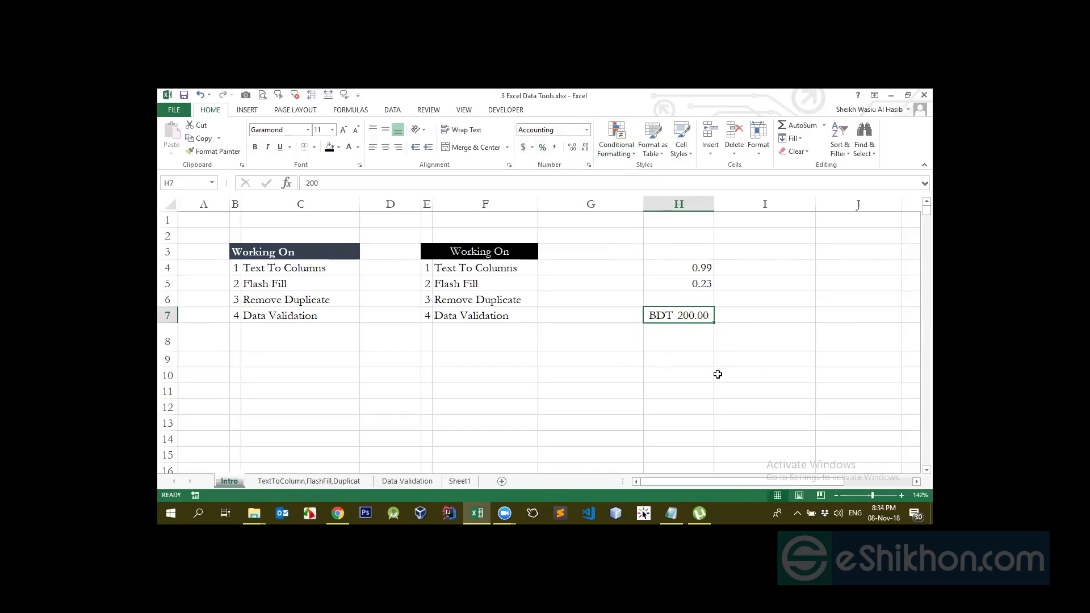
pyautogui.press('Delete')
# Enter 200 in H8 and inspect its value in the formula bar
pyautogui.click(690, 344)
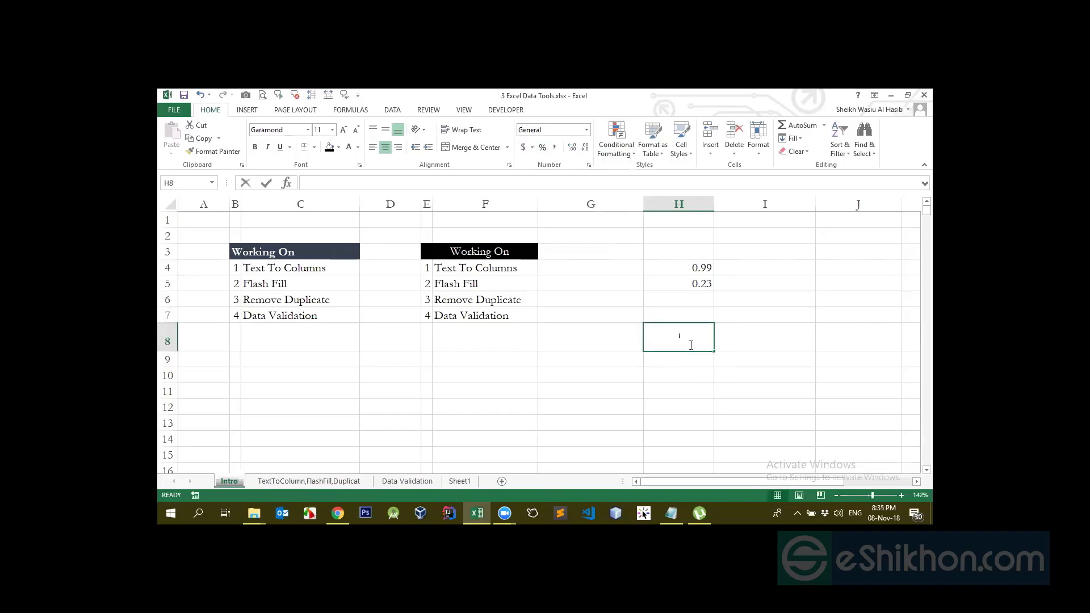
pyautogui.write('200')
pyautogui.press('Return')
pyautogui.click(690, 344)
pyautogui.click(326, 184)
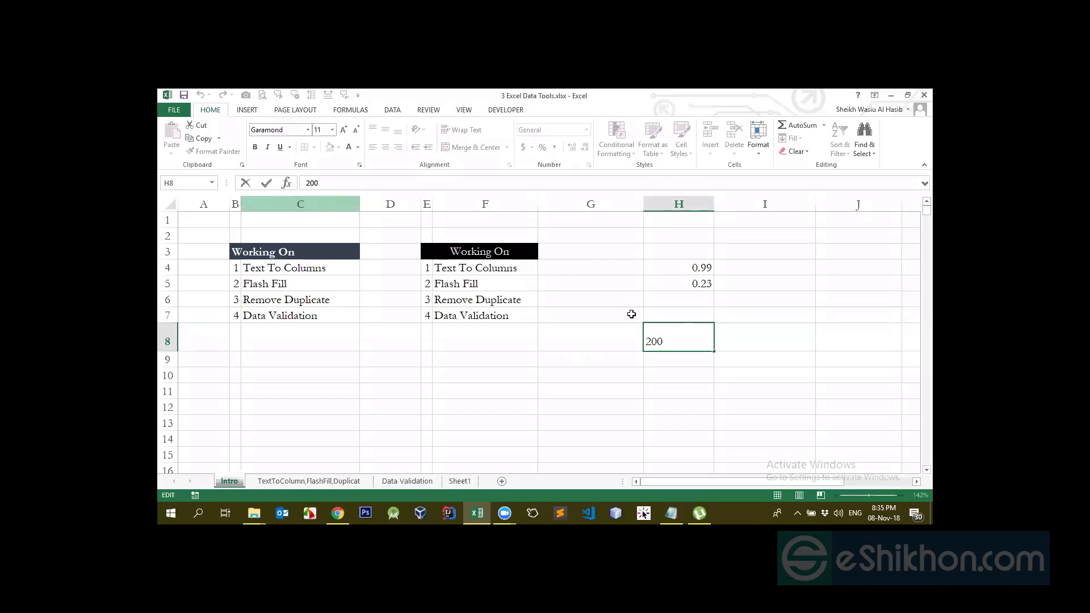
pyautogui.click(681, 339)
# Try Percent Style on H8, undo it, then apply dollar Accounting format
pyautogui.click(542, 147)
pyautogui.hotkey('ctrl', 'z')
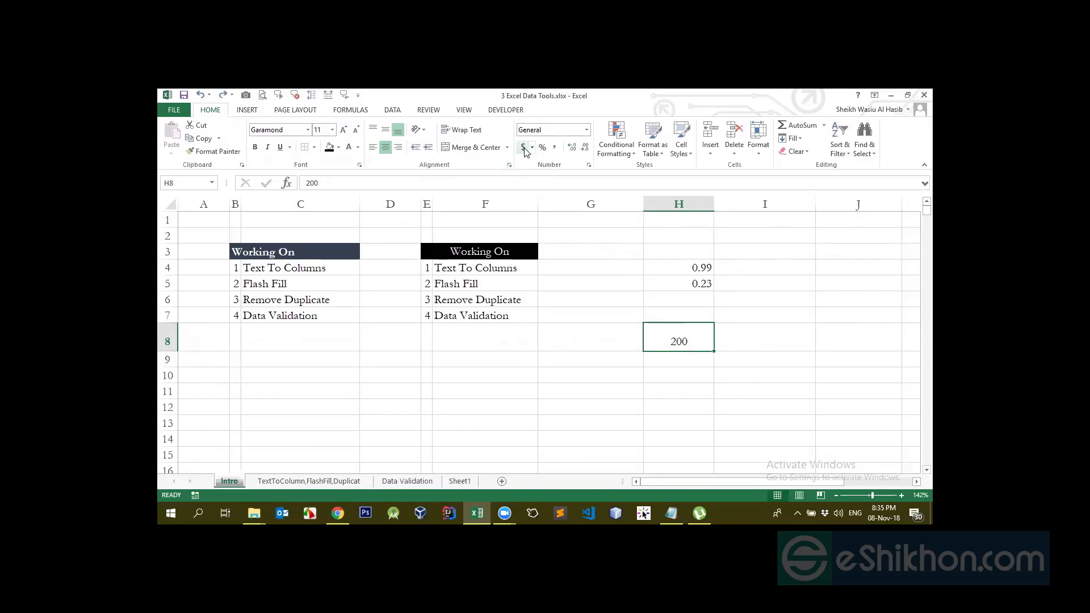
pyautogui.click(523, 148)
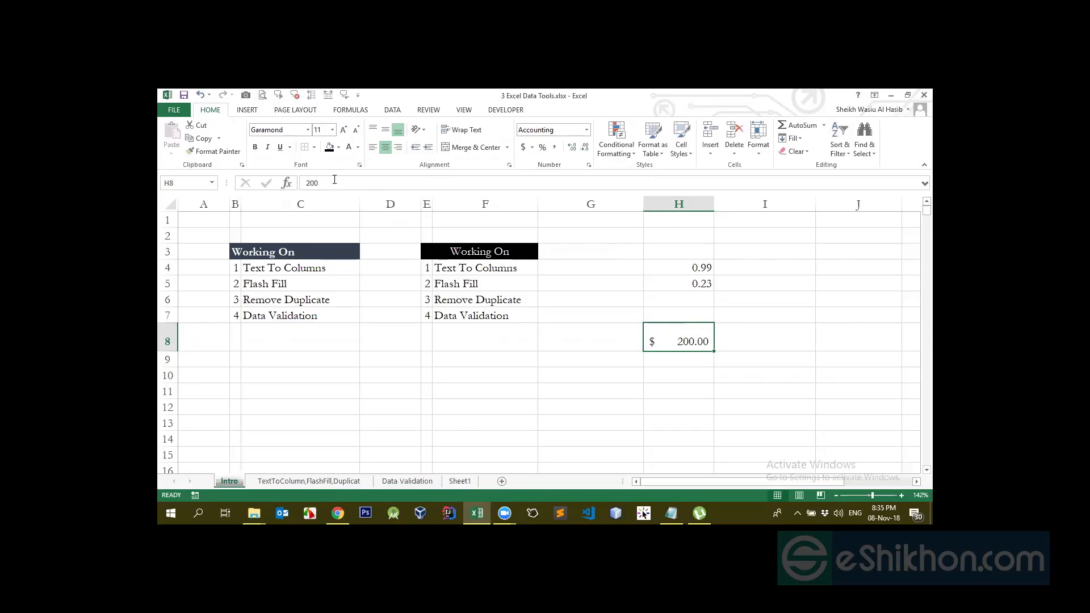
pyautogui.click(700, 381)
pyautogui.click(691, 341)
# Confirm H8 still stores 200 by editing it without changes
pyautogui.doubleClick(686, 341)
pyautogui.press('Return')
pyautogui.click(686, 341)
pyautogui.click(331, 187)
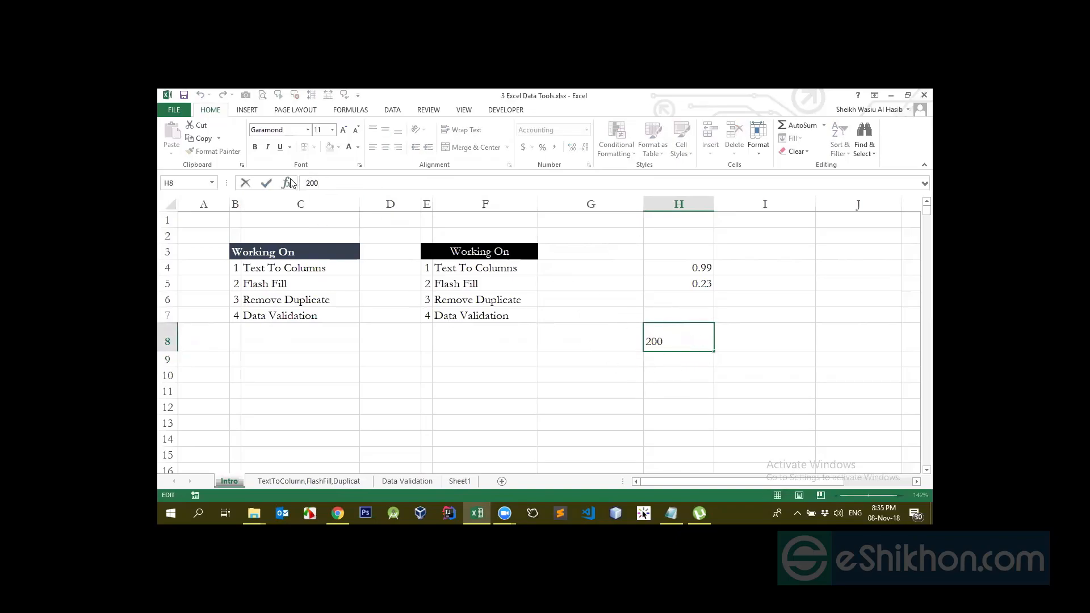
pyautogui.click(679, 339)
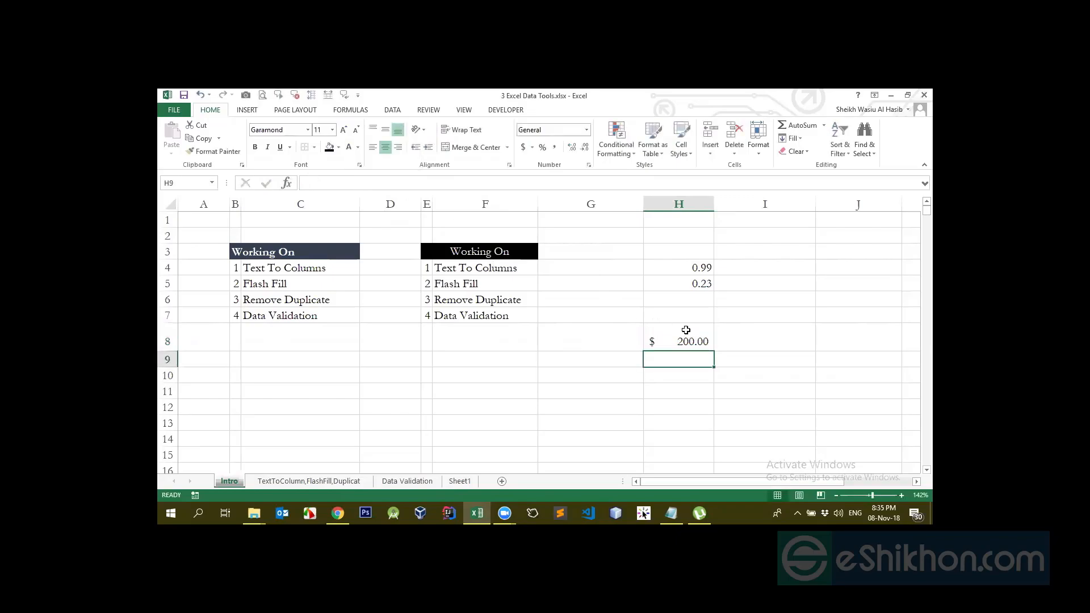
pyautogui.click(532, 148)
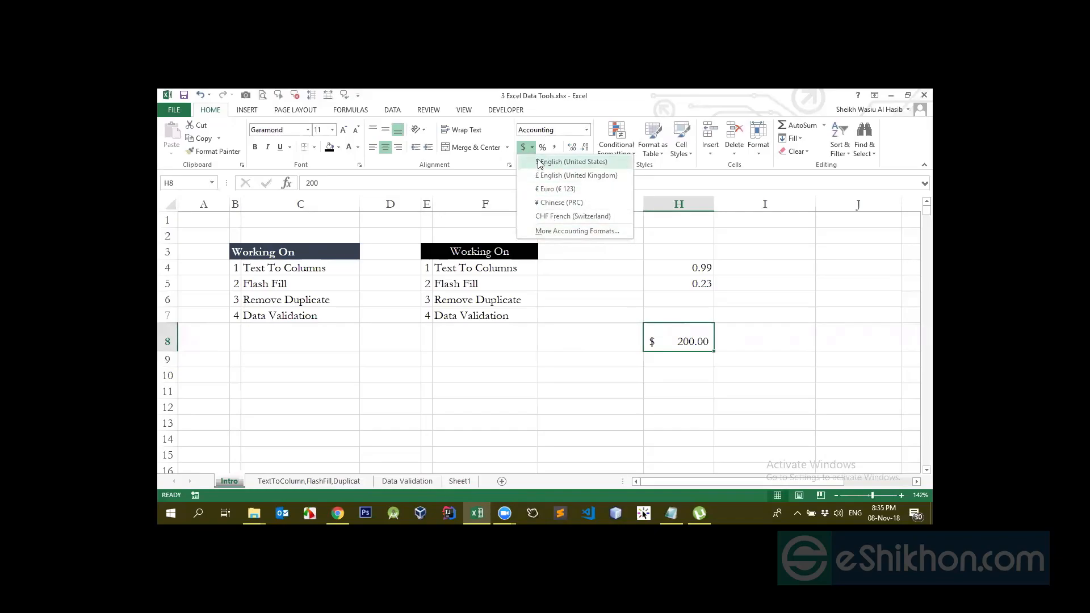
# In More Accounting Formats, pick BDT from the Symbol list so H8 reads BDT 200.00
pyautogui.click(581, 231)
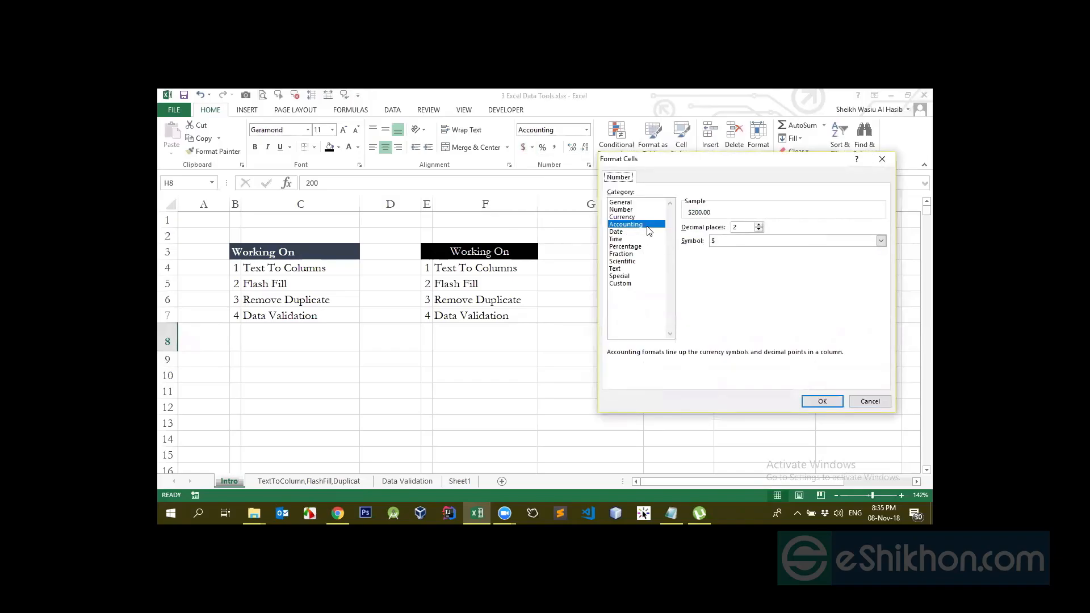
pyautogui.click(719, 241)
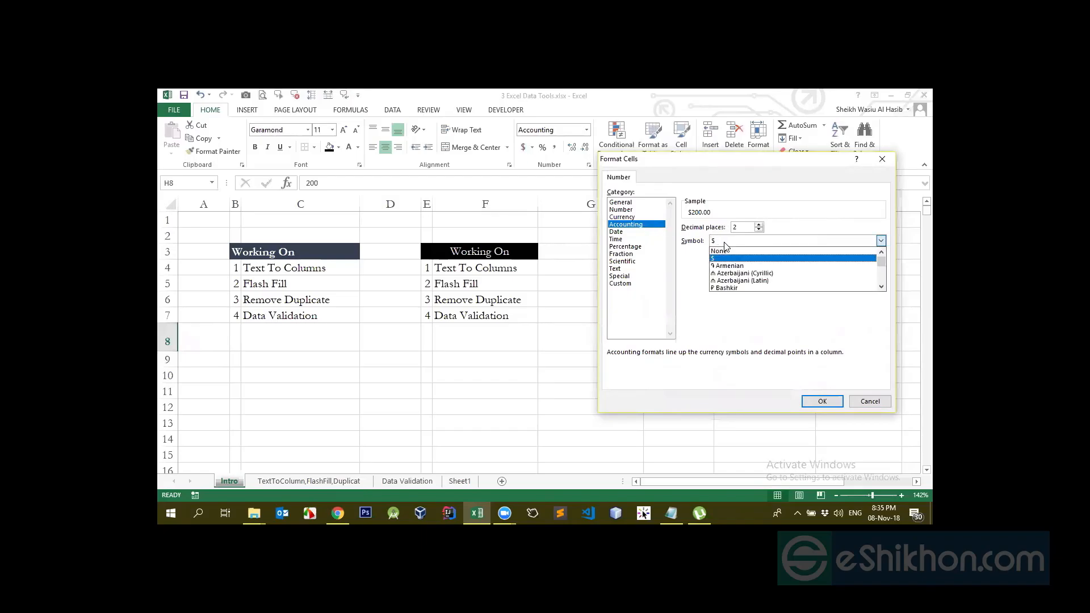
pyautogui.click(841, 242)
pyautogui.click(839, 242)
pyautogui.write('bdt')
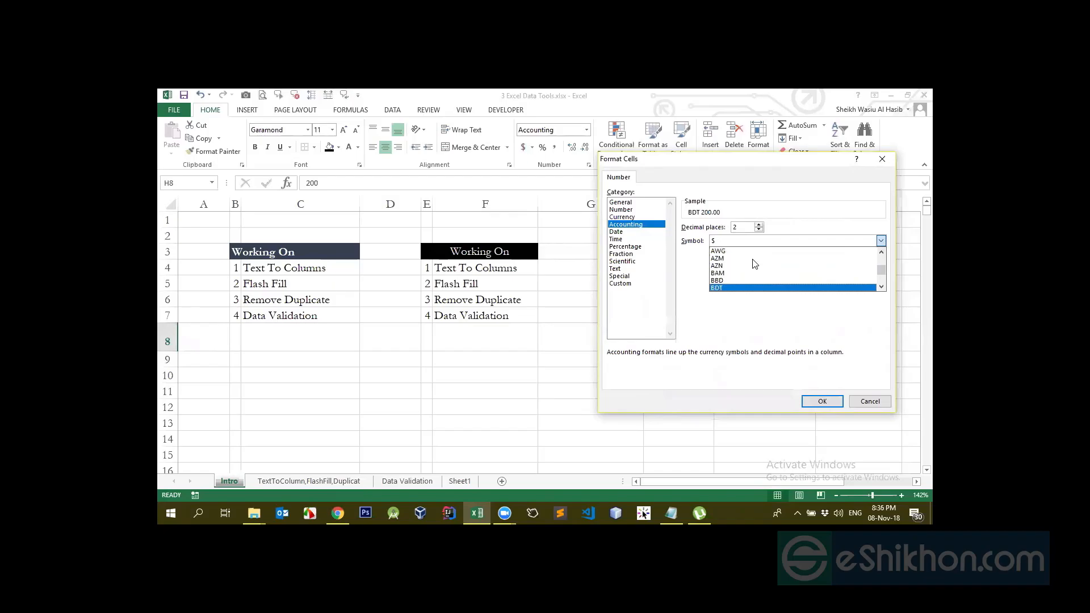
pyautogui.press('Down')
pyautogui.press('Up')
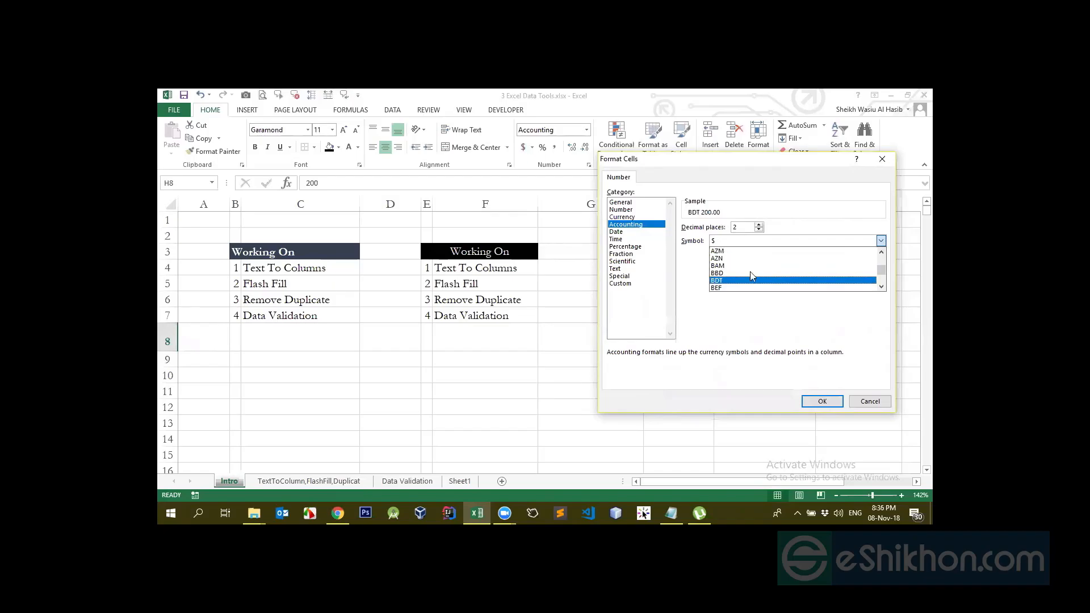
pyautogui.press('Return')
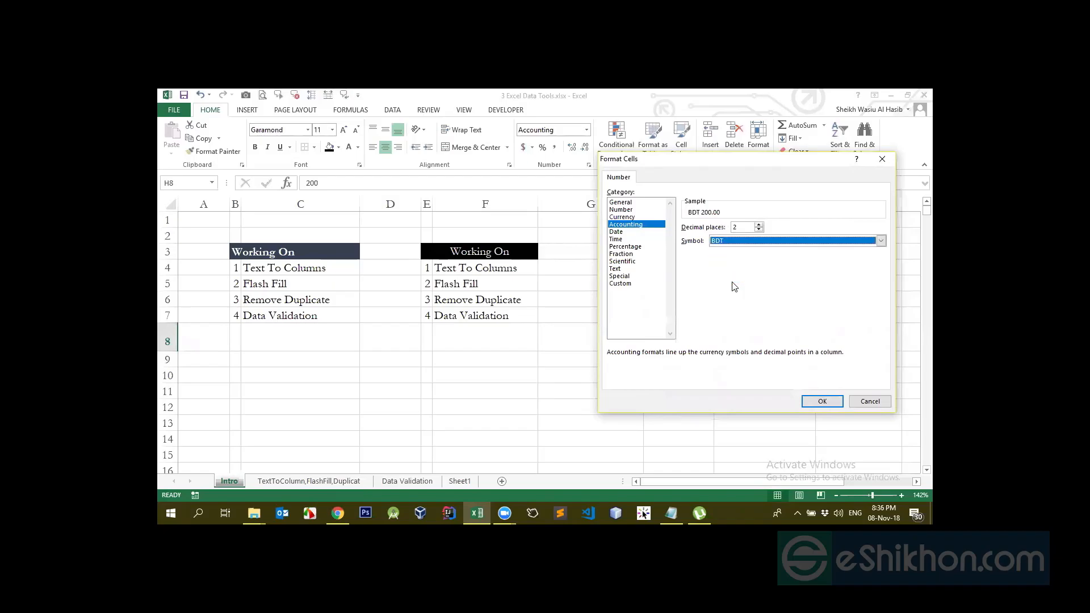
pyautogui.click(823, 401)
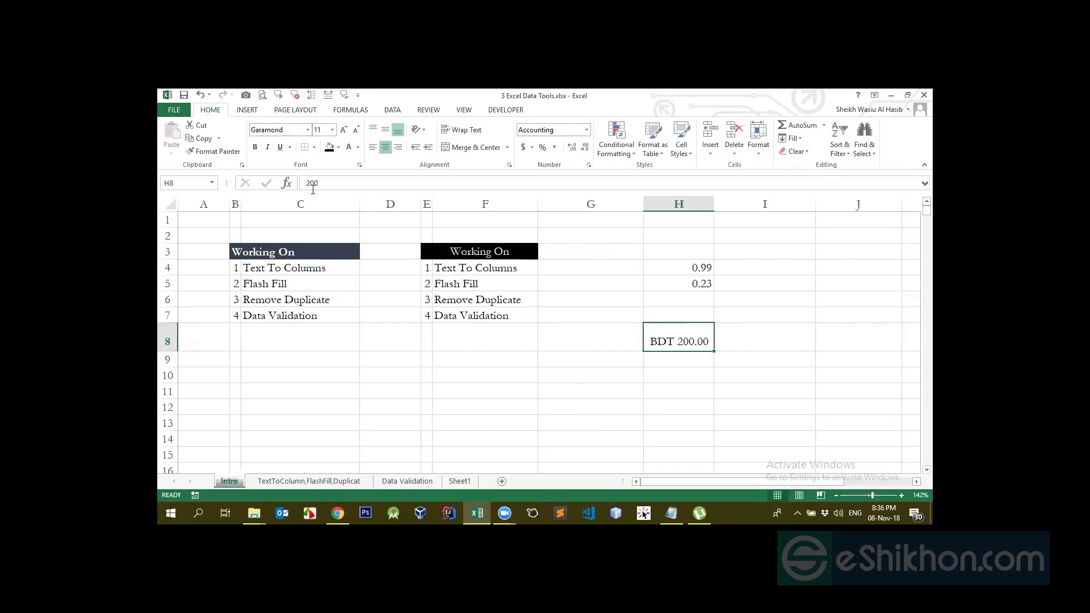
pyautogui.doubleClick(346, 181)
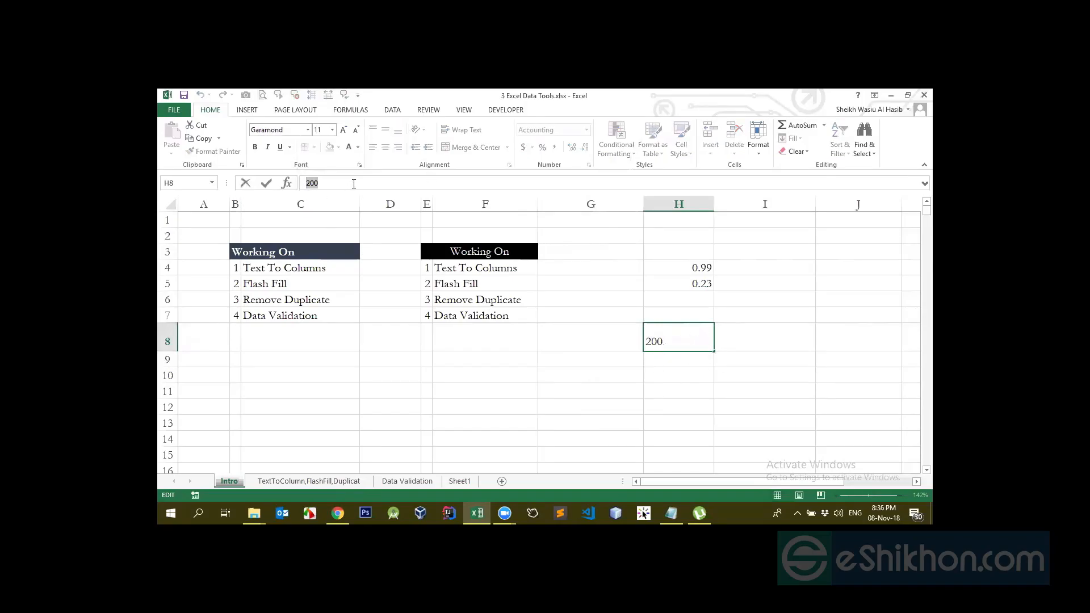
# Add decimal places to H8 and autofit column H to its contents
pyautogui.press('Return')
pyautogui.click(669, 340)
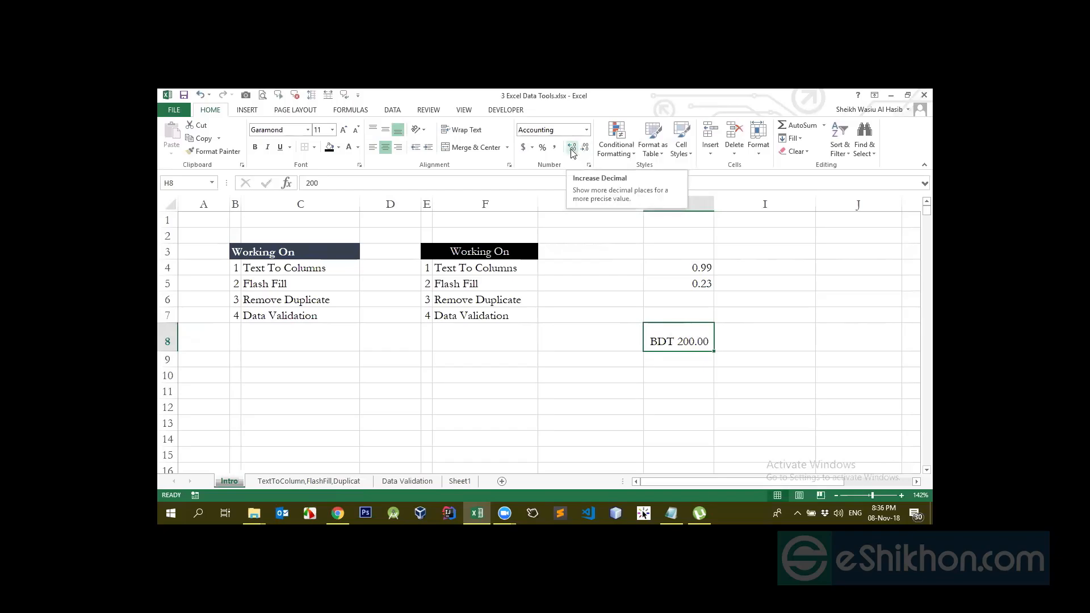
pyautogui.click(571, 150)
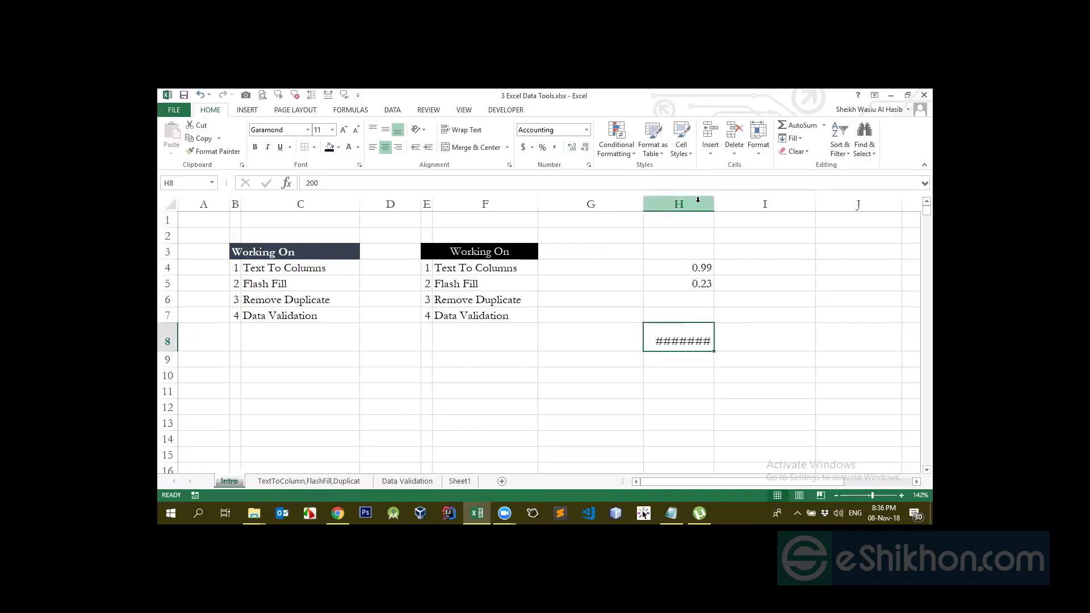
pyautogui.doubleClick(714, 203)
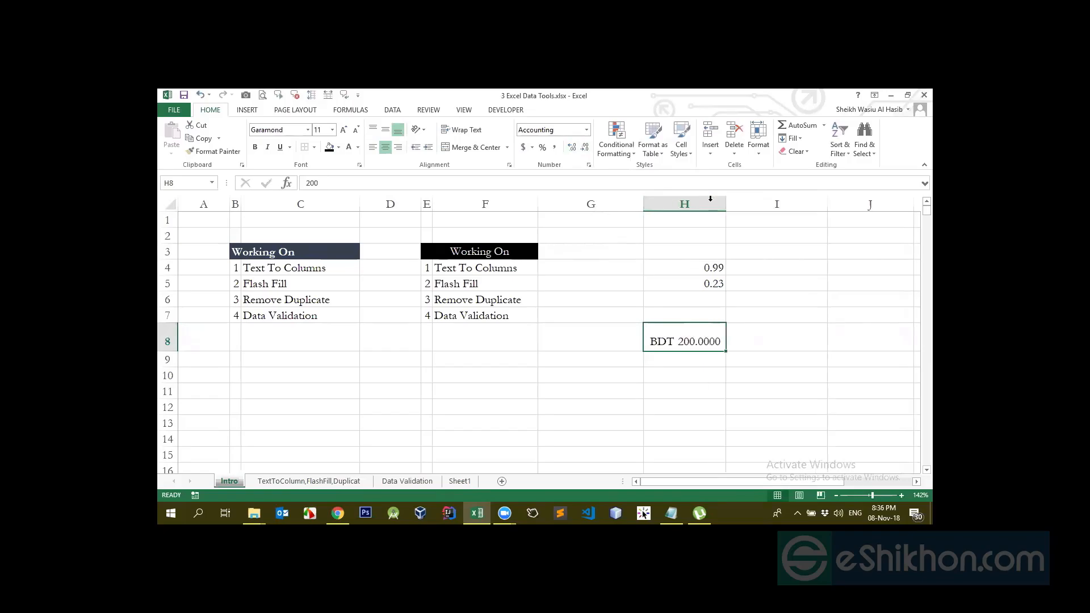
# Remove H8's decimal places, then undo back to two decimals, BDT 200.00
pyautogui.click(585, 150)
pyautogui.click(585, 152)
pyautogui.click(585, 153)
pyautogui.click(585, 153)
pyautogui.hotkey('ctrl', 'z')
pyautogui.hotkey('ctrl', 'z')
pyautogui.click(531, 147)
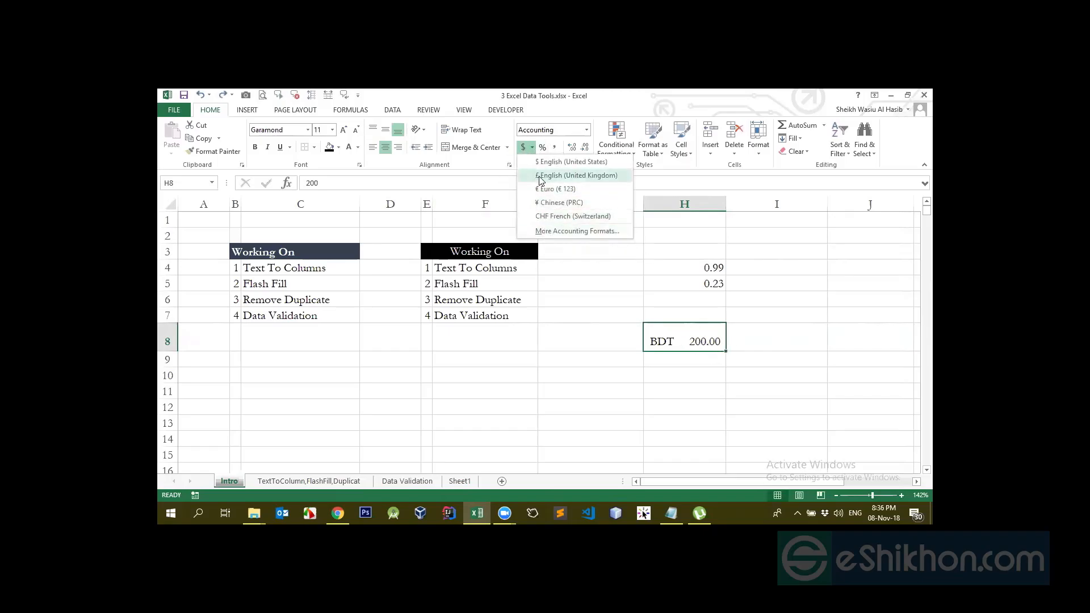
# Set H8's dollar Accounting format to 0 decimal places so it reads $ 200
pyautogui.click(567, 231)
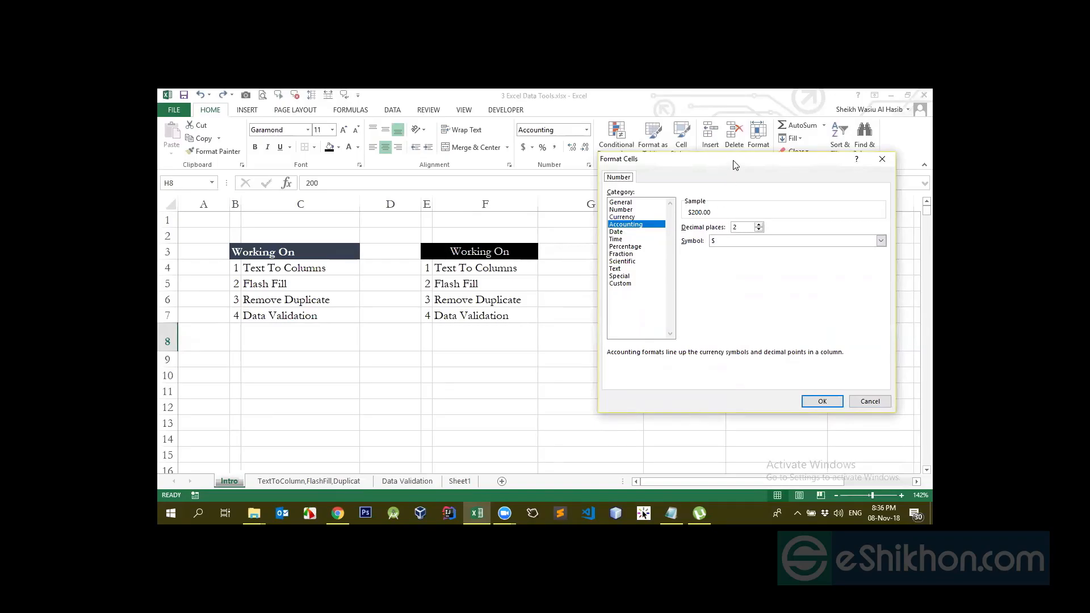
pyautogui.moveTo(736, 164); pyautogui.dragTo(367, 206)
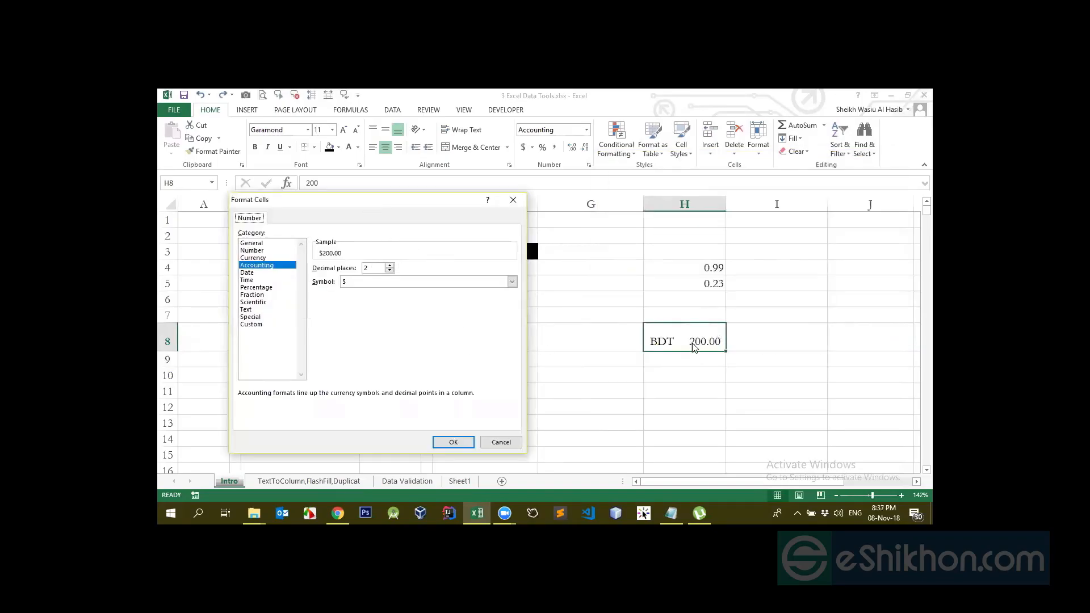
pyautogui.doubleClick(390, 271)
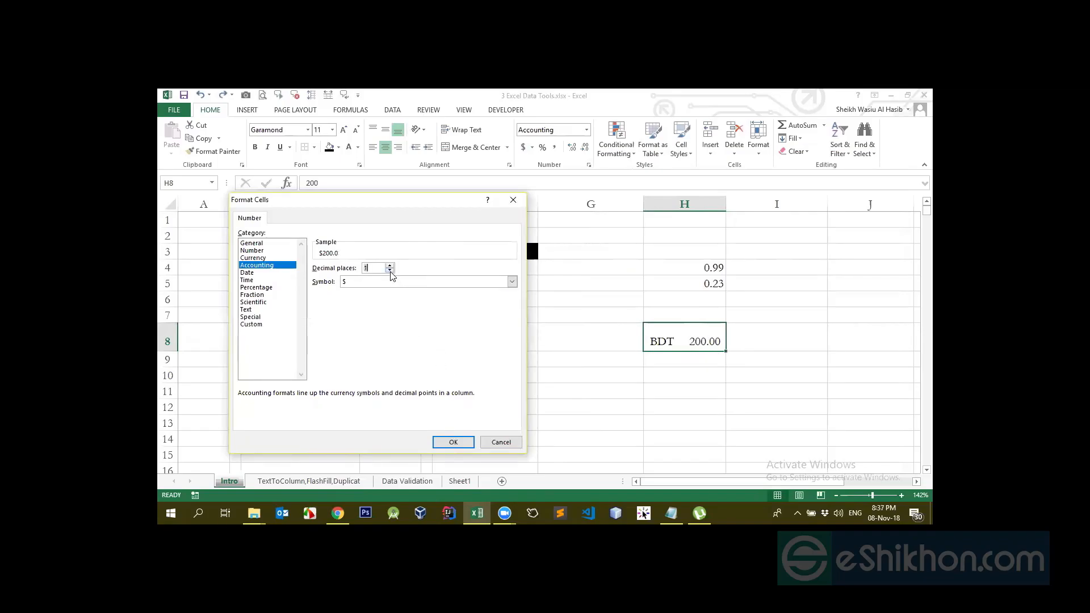
pyautogui.click(453, 442)
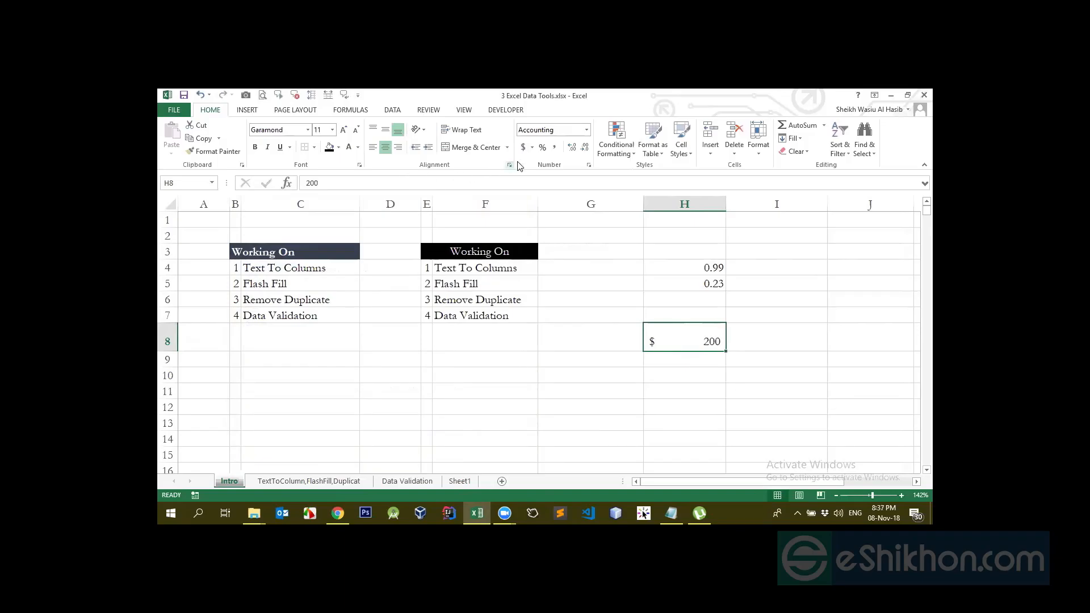
# Open H8's Accounting settings and browse the currency Symbol list
pyautogui.click(532, 147)
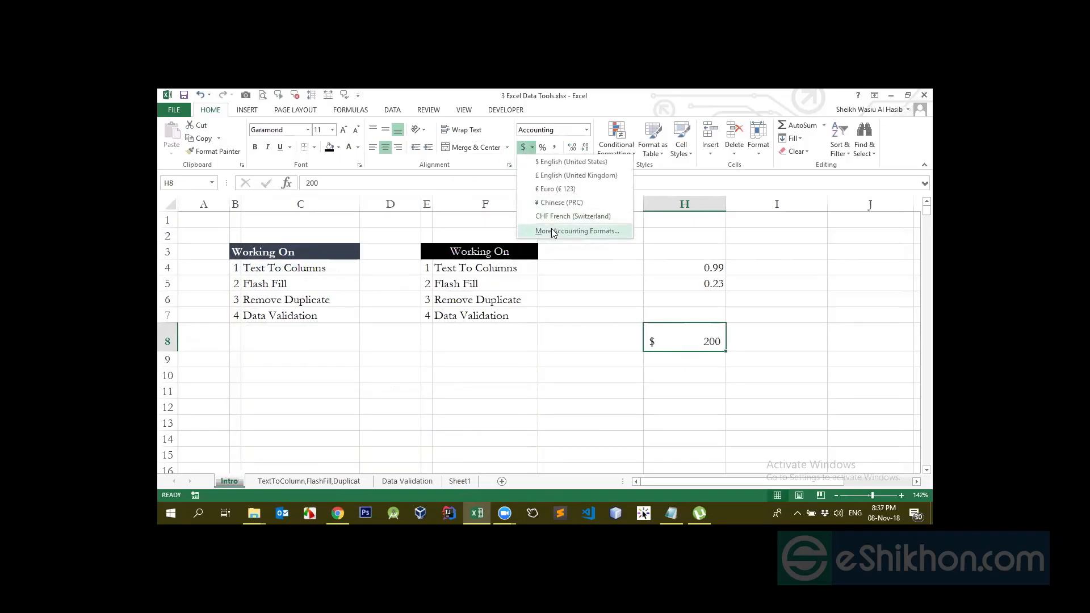
pyautogui.click(551, 228)
pyautogui.click(358, 282)
pyautogui.scroll(-5, 366, 306)
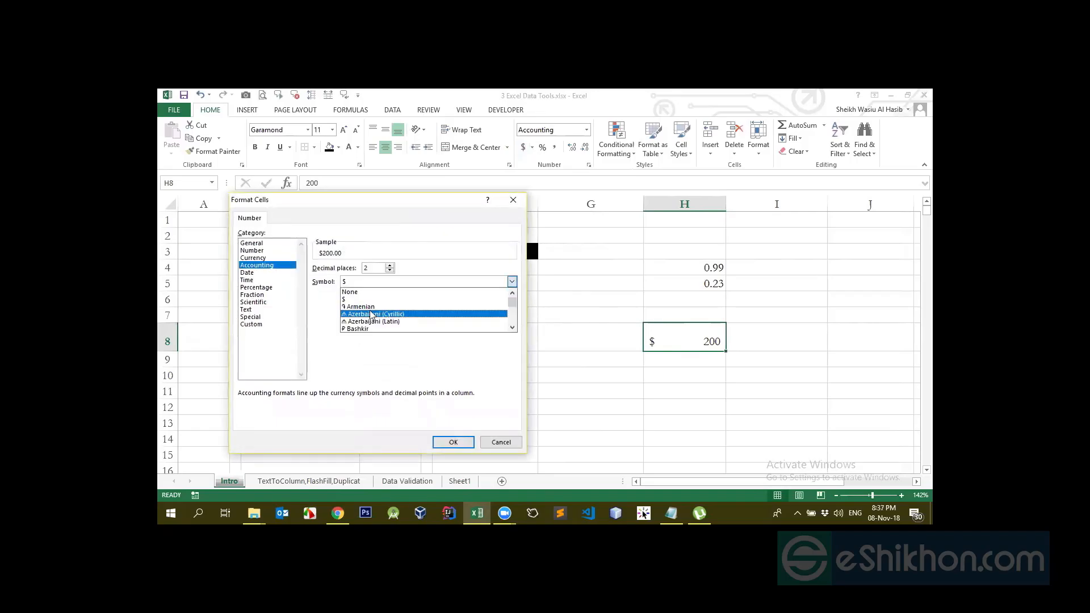
pyautogui.scroll(-5, 371, 315)
pyautogui.scroll(-10, 372, 315)
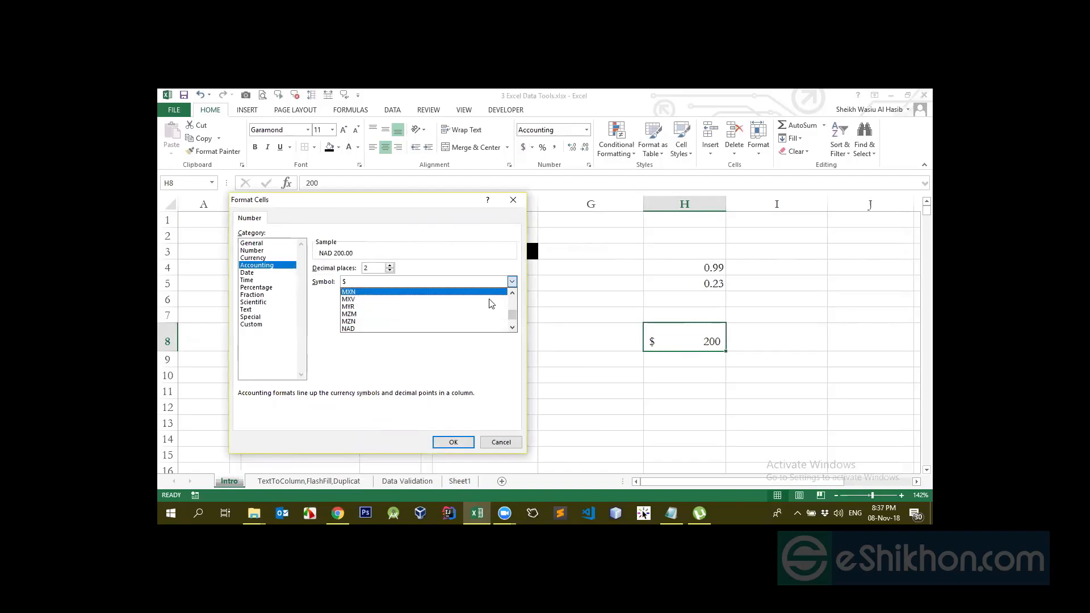
pyautogui.moveTo(513, 311); pyautogui.dragTo(513, 296)
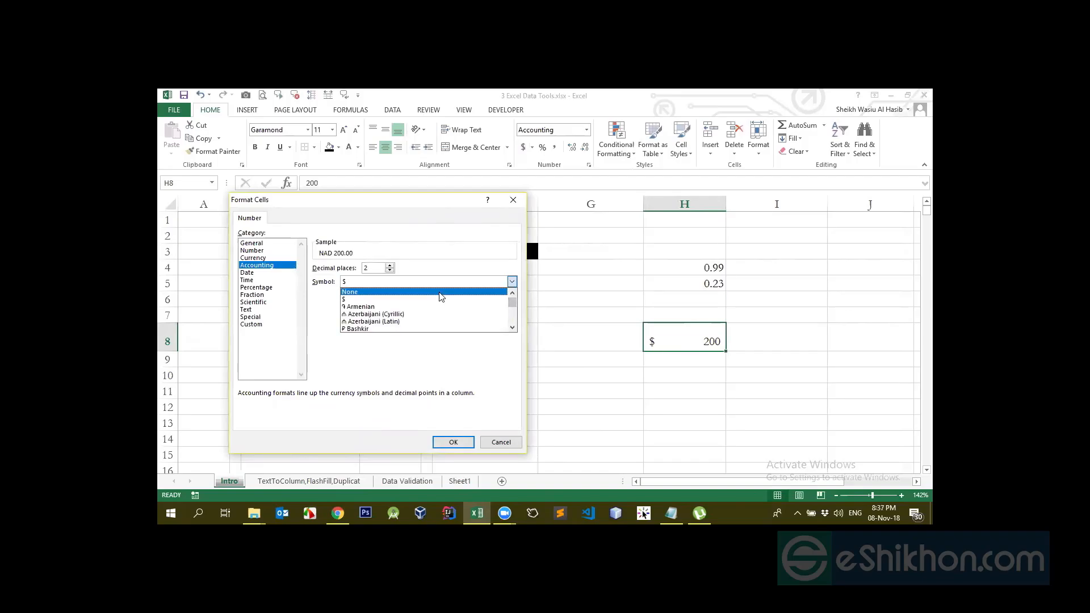
pyautogui.scroll(-10, 442, 297)
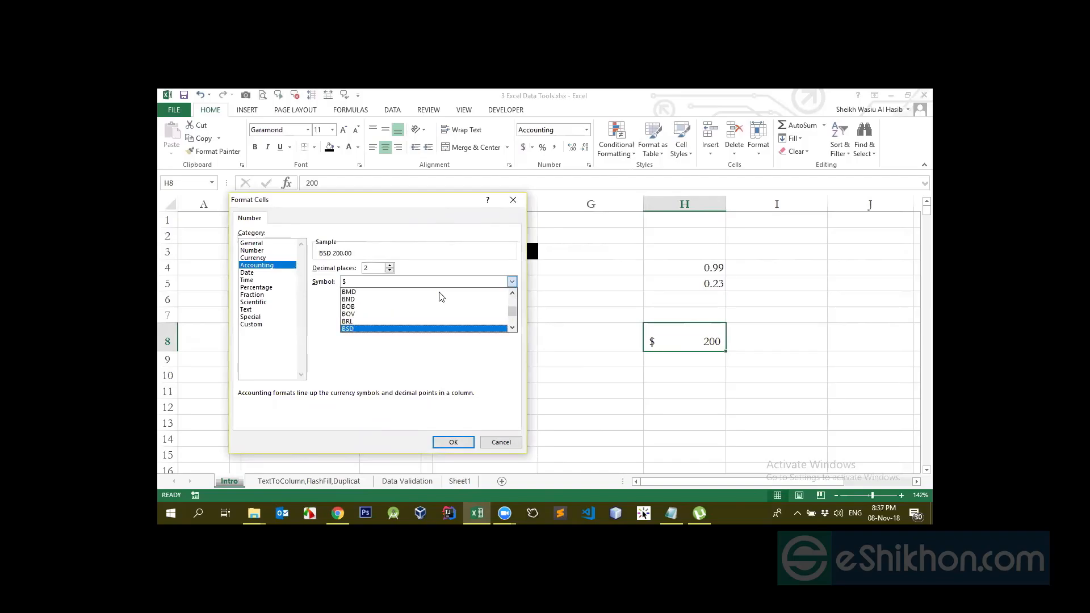
pyautogui.moveTo(512, 313); pyautogui.dragTo(513, 292)
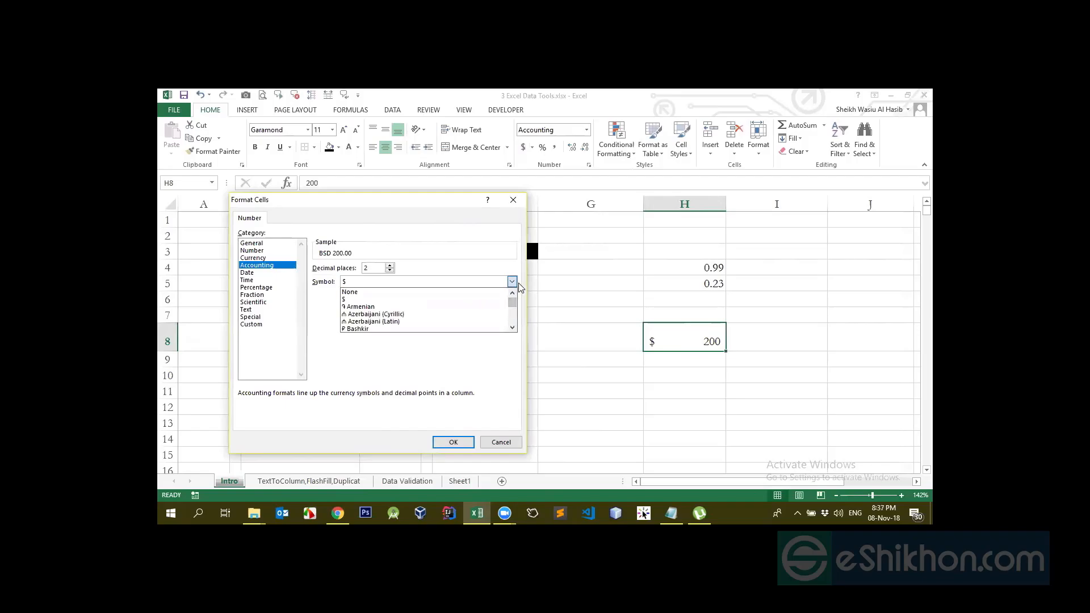
# Select BDT by typing 'bd' and apply it, so H8 reads BDT 200
pyautogui.press('b')
pyautogui.press('d')
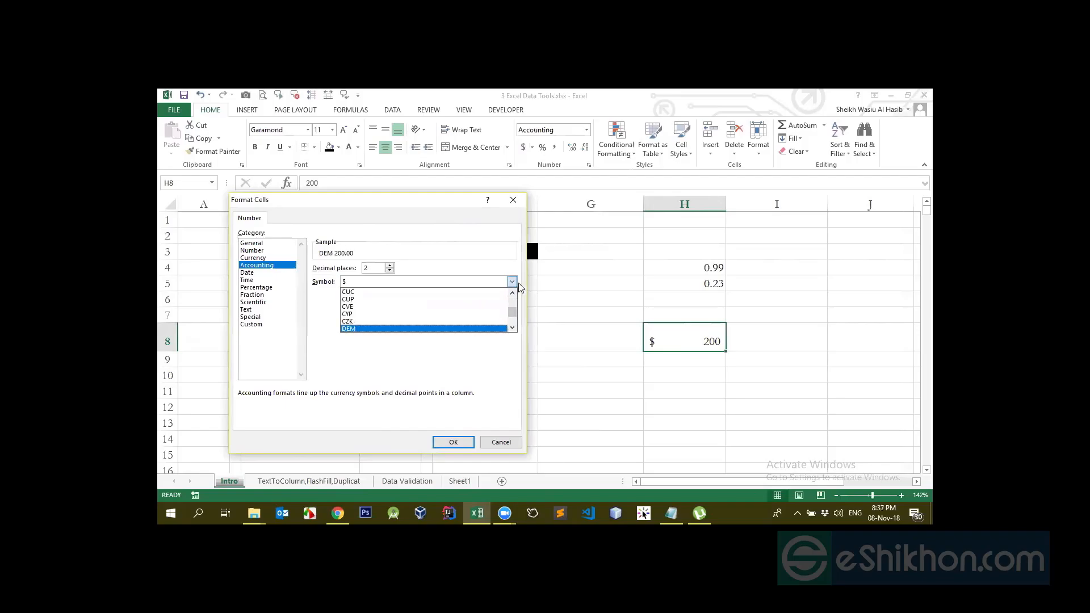
pyautogui.moveTo(512, 311); pyautogui.dragTo(513, 290)
pyautogui.write('bd')
pyautogui.press('Return')
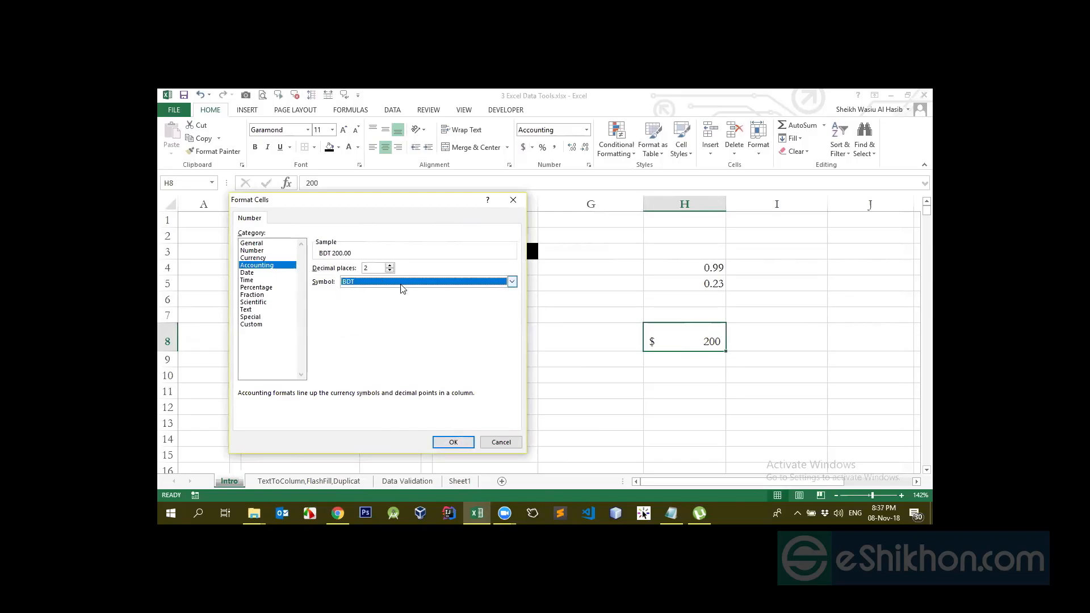
pyautogui.click(446, 443)
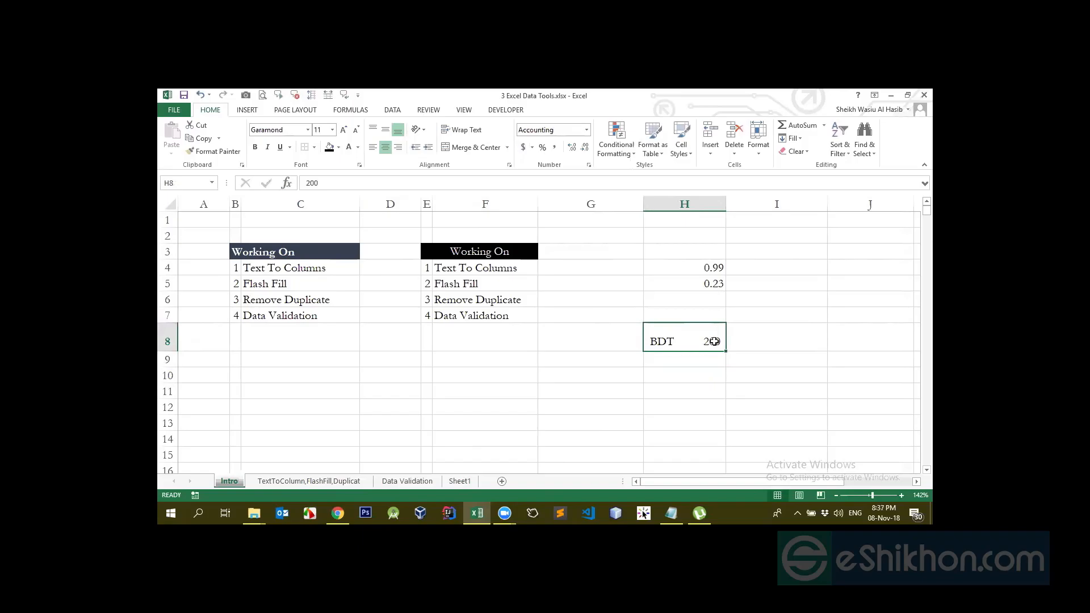
# Enter 50 in H9, replacing an initial 200
pyautogui.click(703, 363)
pyautogui.write('200')
pyautogui.press('Return')
pyautogui.click(702, 364)
pyautogui.write('50')
pyautogui.press('Return')
# AutoSum H8:H9 into H10 with Alt+=, giving BDT 250, and check the cells
pyautogui.hotkey('alt', '=')
pyautogui.press('Return')
pyautogui.click(702, 379)
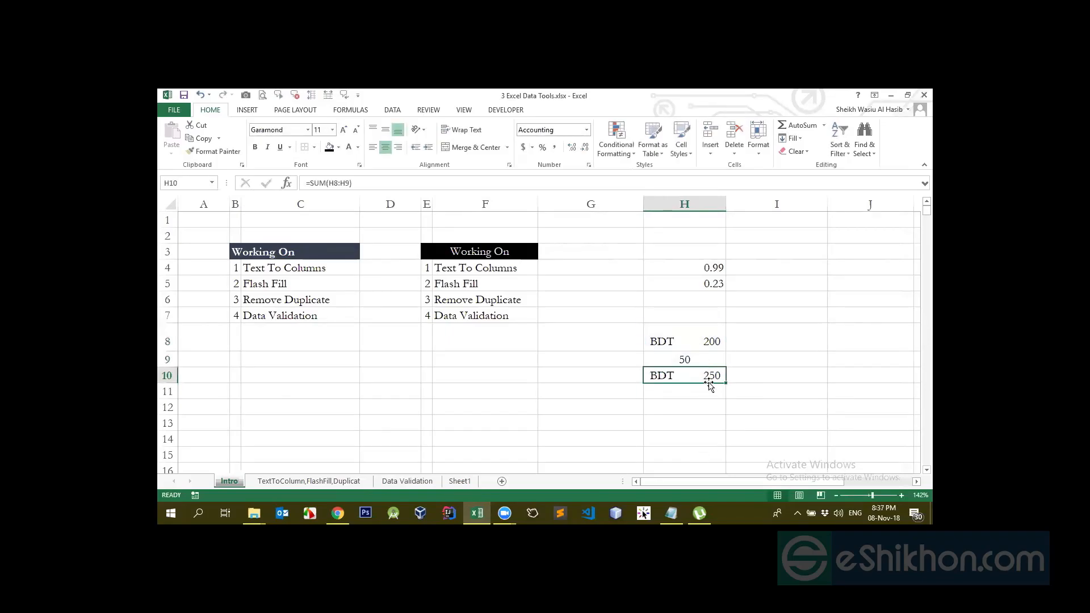
pyautogui.click(708, 336)
pyautogui.click(706, 357)
pyautogui.click(690, 336)
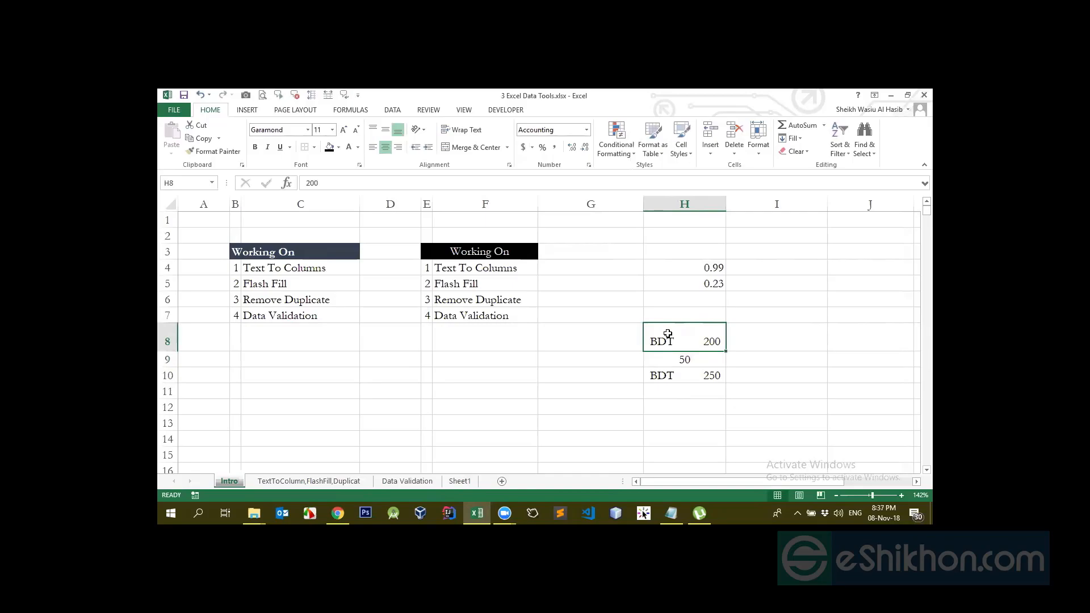
pyautogui.click(670, 375)
pyautogui.click(681, 356)
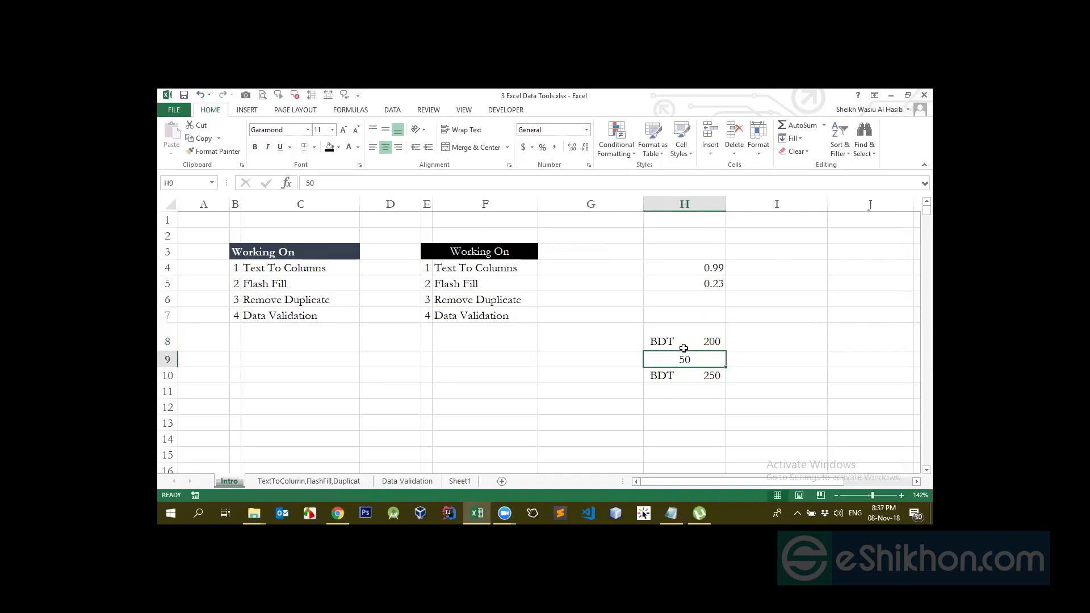
pyautogui.click(680, 341)
pyautogui.doubleClick(682, 339)
pyautogui.click(718, 372)
pyautogui.click(710, 346)
# Test the formula =N(H8) in I8, then delete it
pyautogui.click(763, 343)
pyautogui.write('=N')
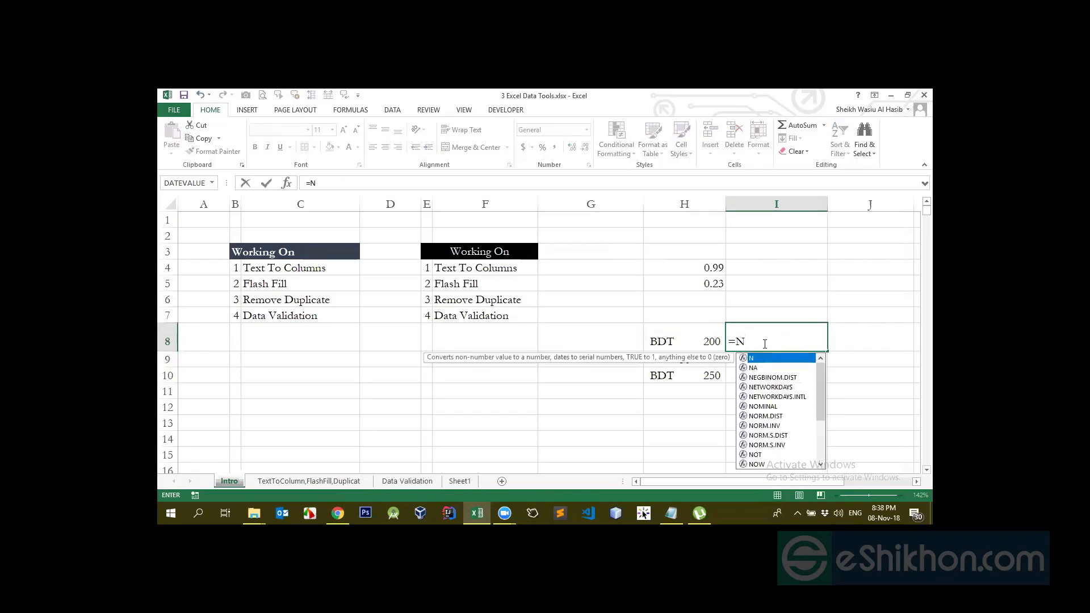
pyautogui.write('(')
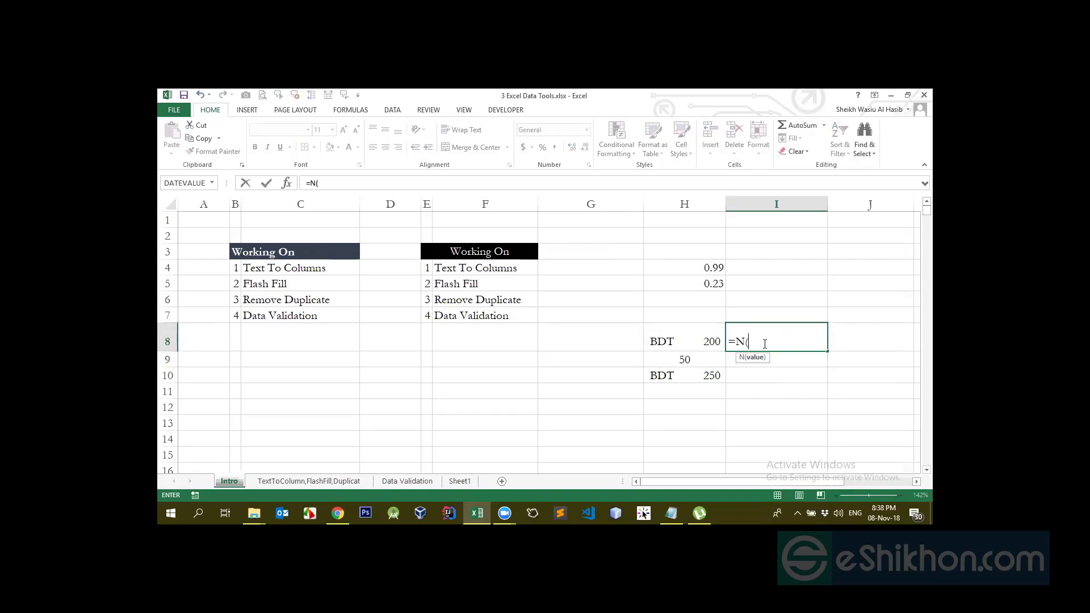
pyautogui.click(694, 341)
pyautogui.write(')')
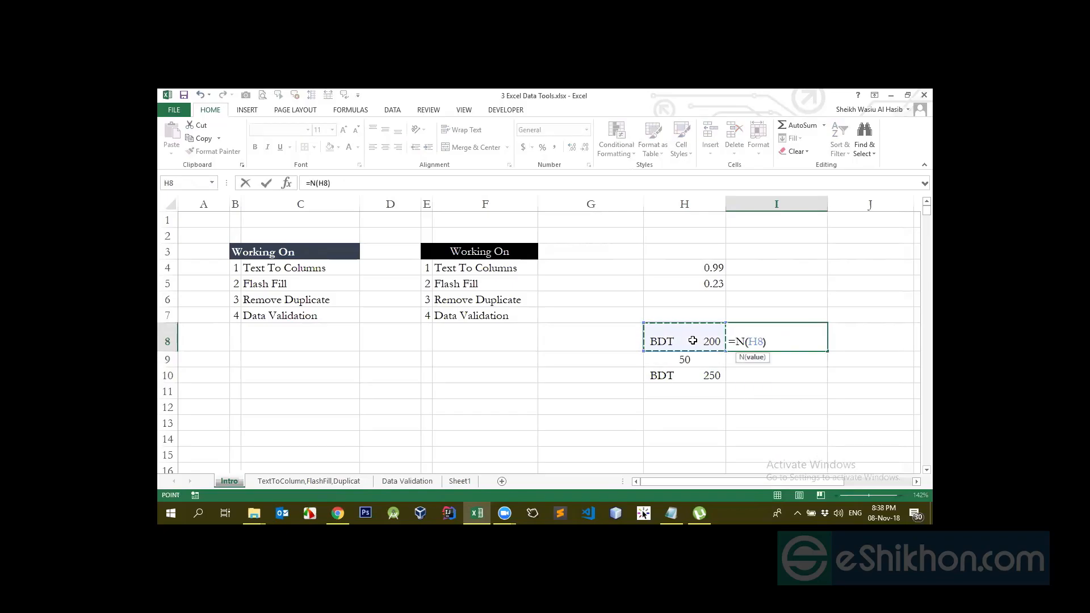
pyautogui.press('Return')
pyautogui.press('Up')
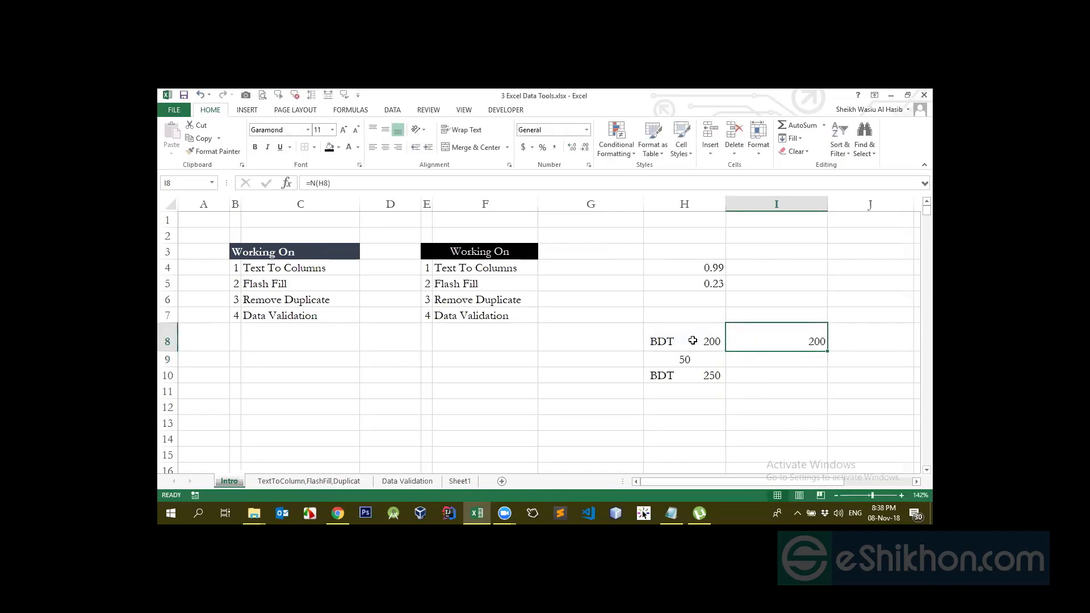
pyautogui.press('Delete')
# Select the values in H4:H10, including the total in H10
pyautogui.click(701, 353)
pyautogui.moveTo(701, 349); pyautogui.dragTo(702, 384)
pyautogui.moveTo(703, 269); pyautogui.dragTo(705, 376)
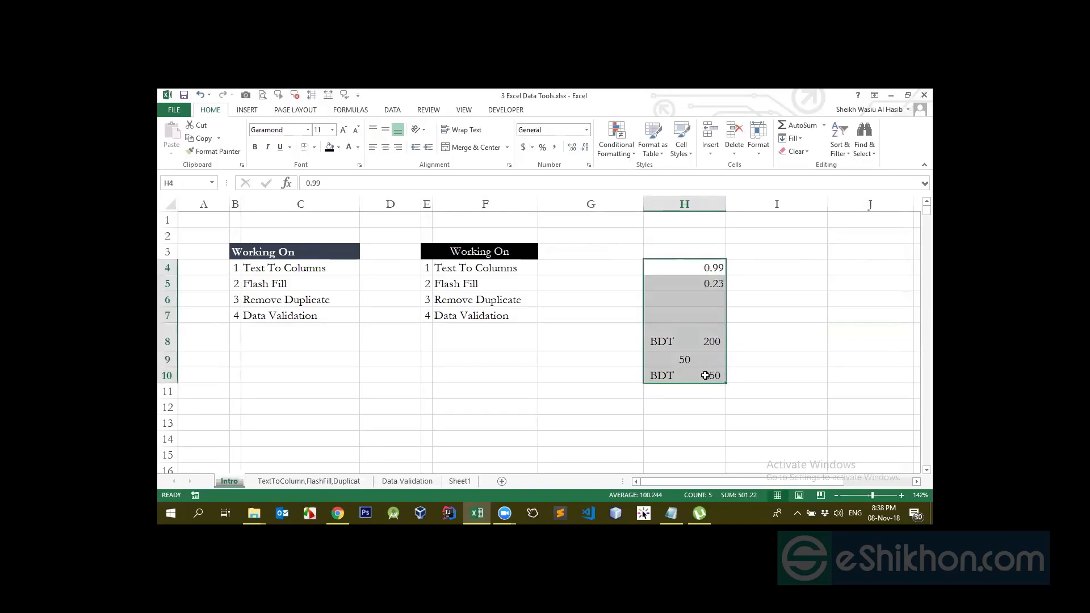
pyautogui.click(705, 375)
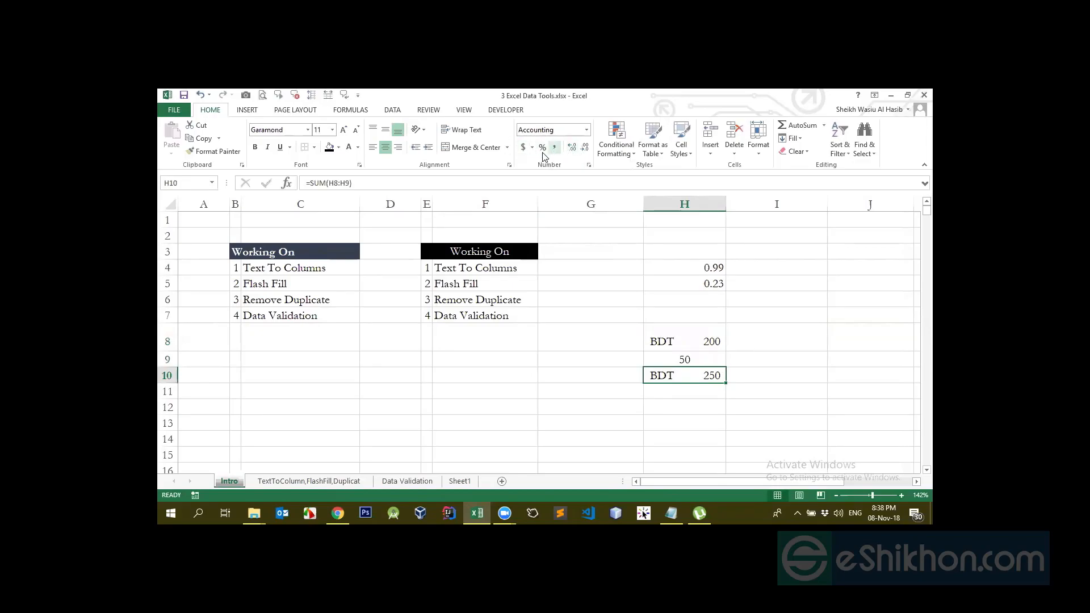
pyautogui.click(686, 312)
# Enter 200000 in H6 and give it Comma Style thousands separators
pyautogui.click(681, 296)
pyautogui.write('200000')
pyautogui.press('Return')
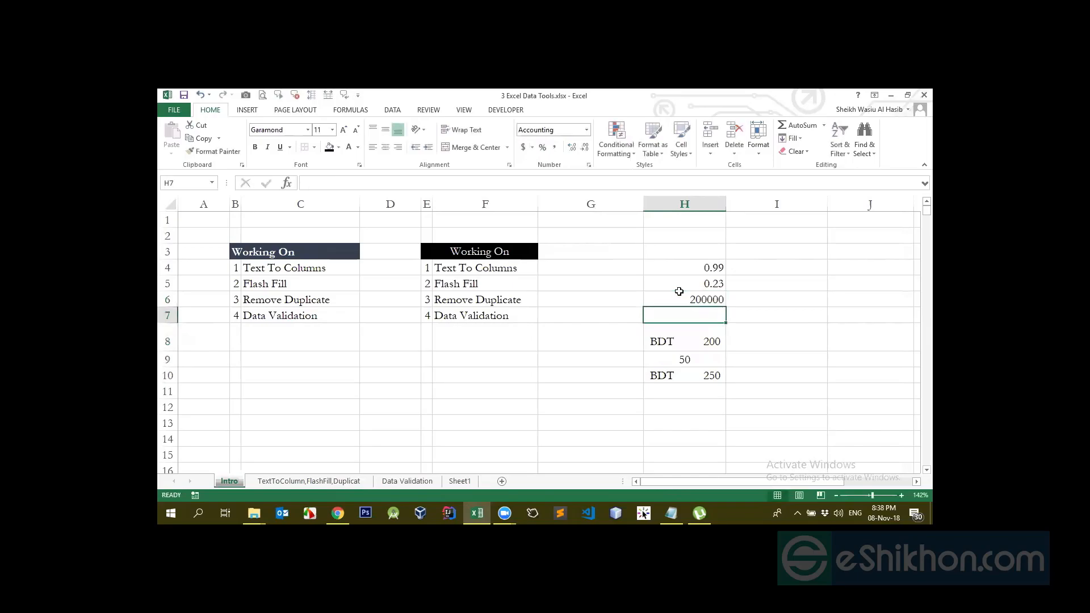
pyautogui.click(679, 294)
pyautogui.click(554, 147)
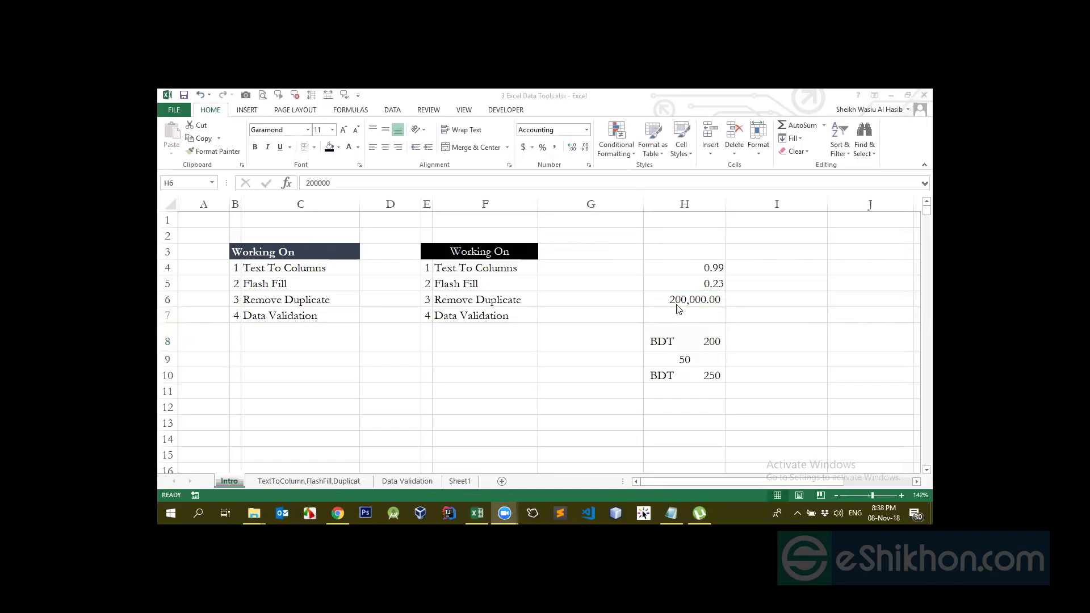
# Clear H6, enter the new number, and remove its decimal places
pyautogui.press('Delete')
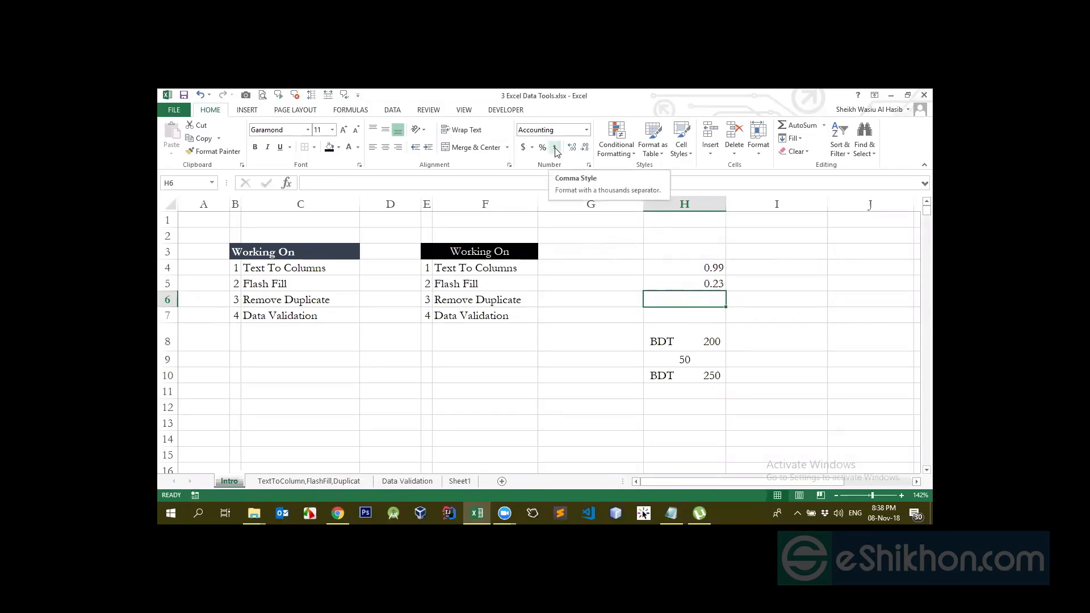
pyautogui.write('1000')
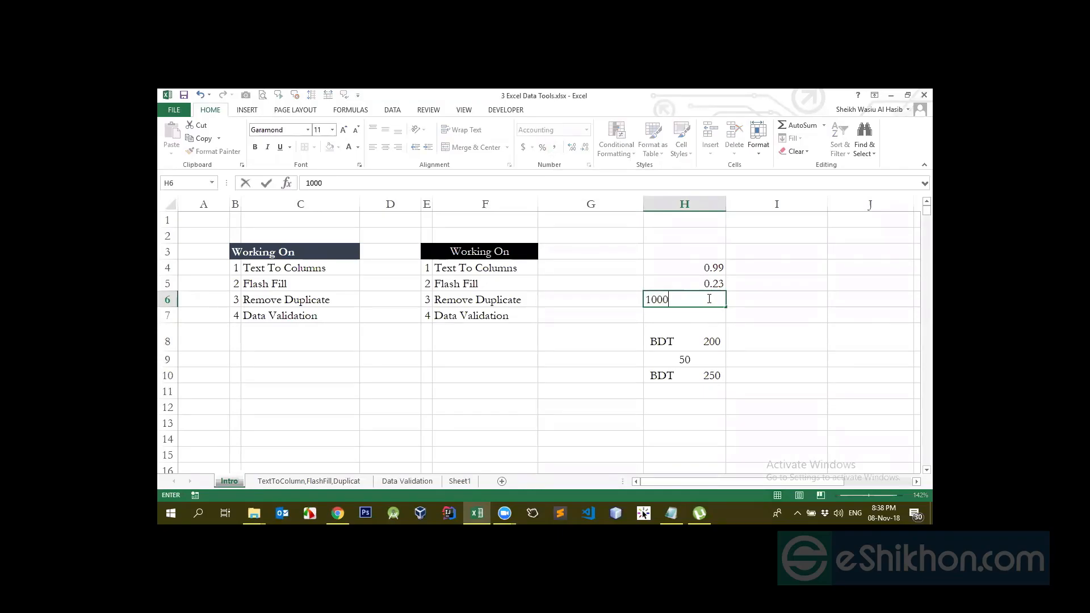
pyautogui.press('Return')
pyautogui.click(706, 299)
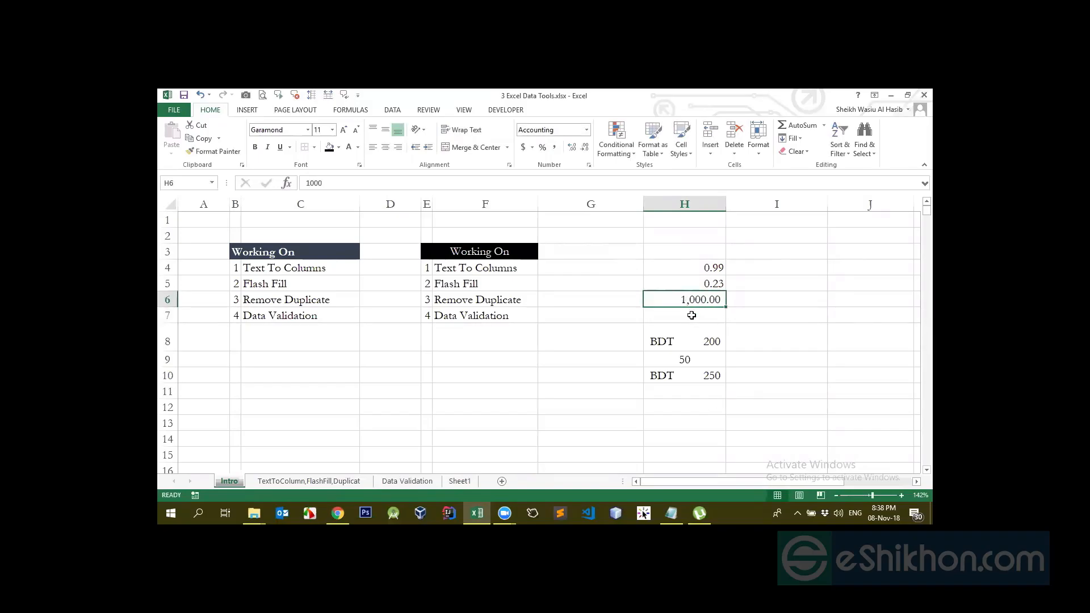
pyautogui.click(584, 147)
pyautogui.click(584, 147)
# Append a zero to H6's value so it becomes 1000000
pyautogui.doubleClick(695, 308)
pyautogui.write('0')
pyautogui.press('Return')
pyautogui.press('Up')
pyautogui.click(911, 393)
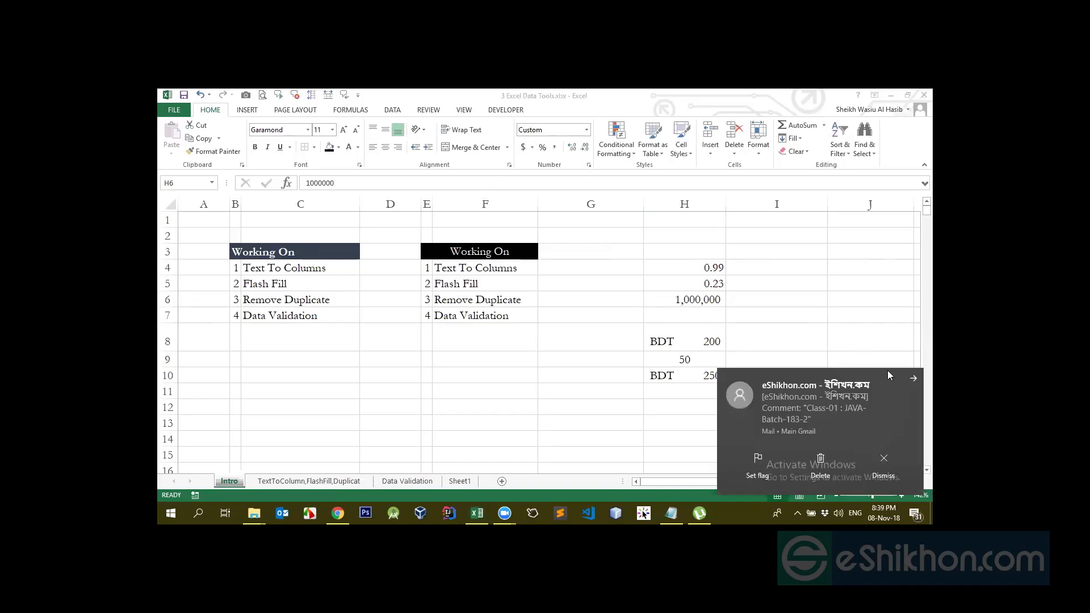
pyautogui.click(709, 303)
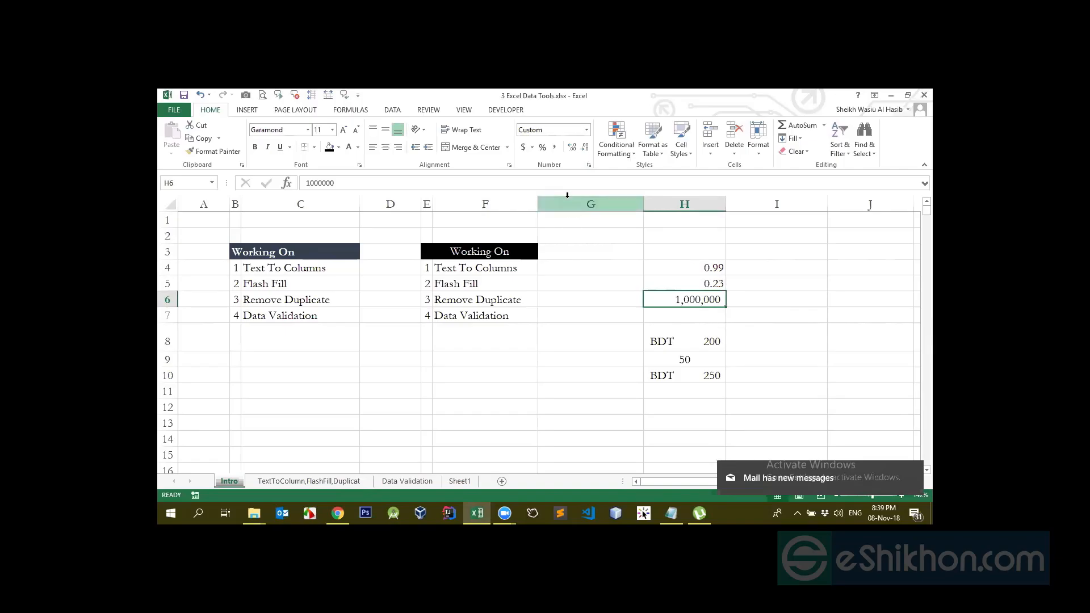
# Apply Comma Style to H6 and remove both decimal places
pyautogui.click(555, 149)
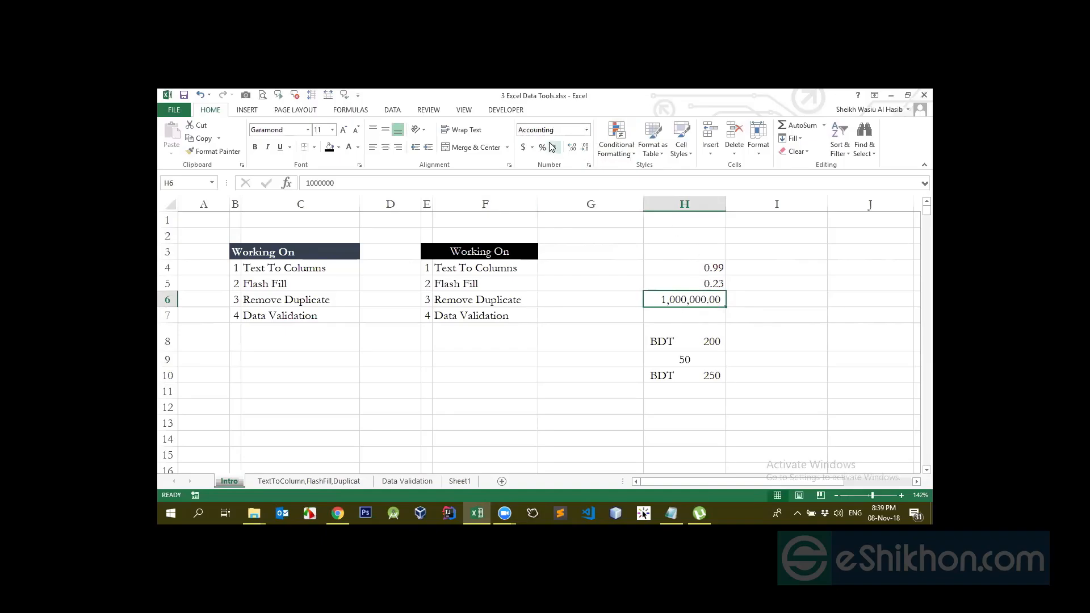
pyautogui.click(585, 152)
pyautogui.click(584, 152)
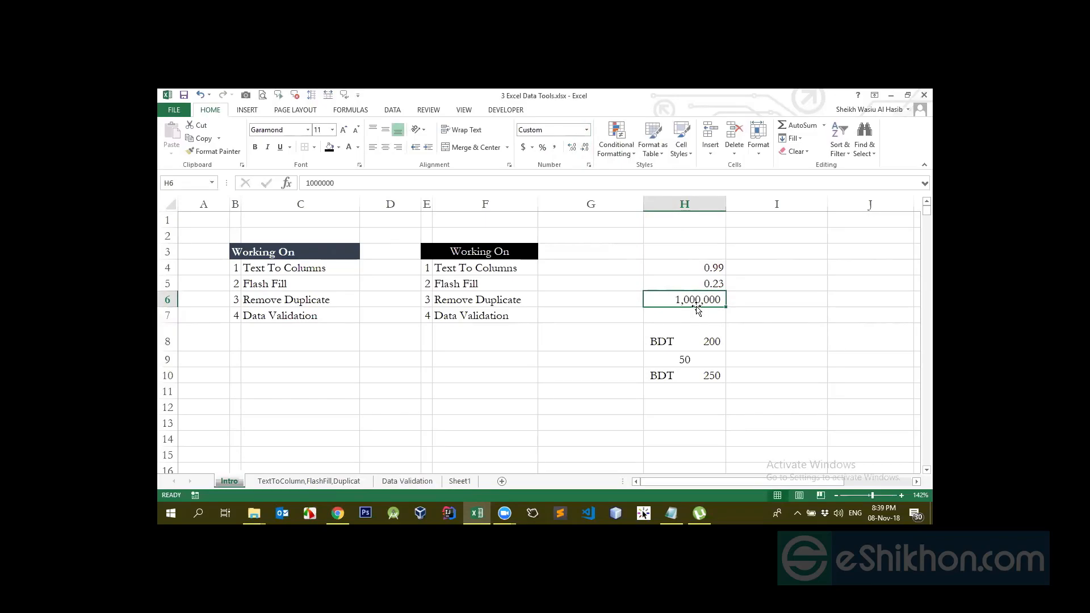
# Apply the General format to H6, then the Number format
pyautogui.click(587, 131)
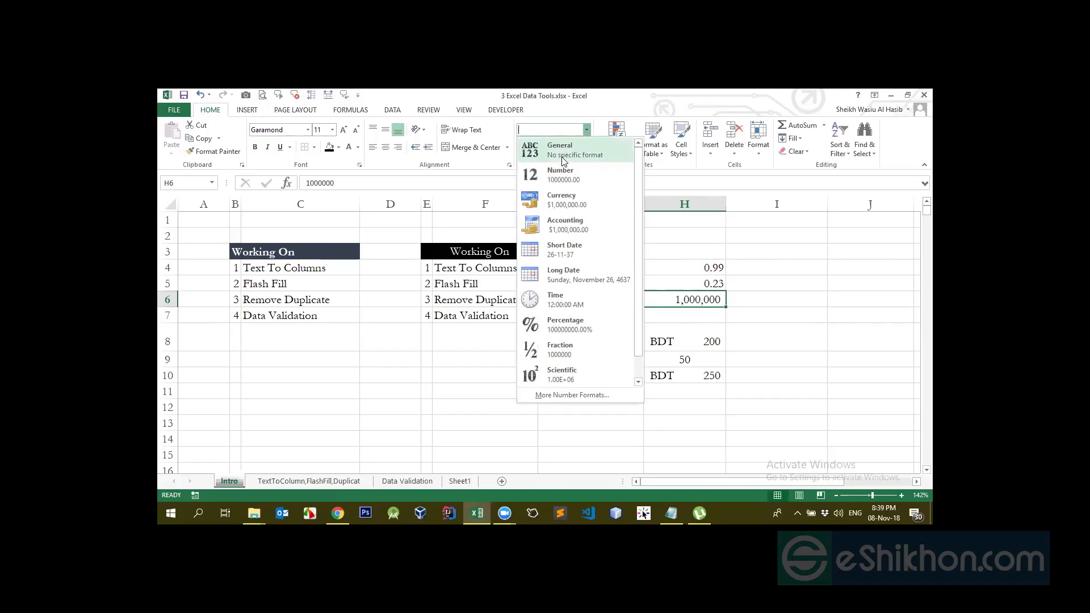
pyautogui.click(564, 151)
pyautogui.click(696, 319)
pyautogui.click(692, 299)
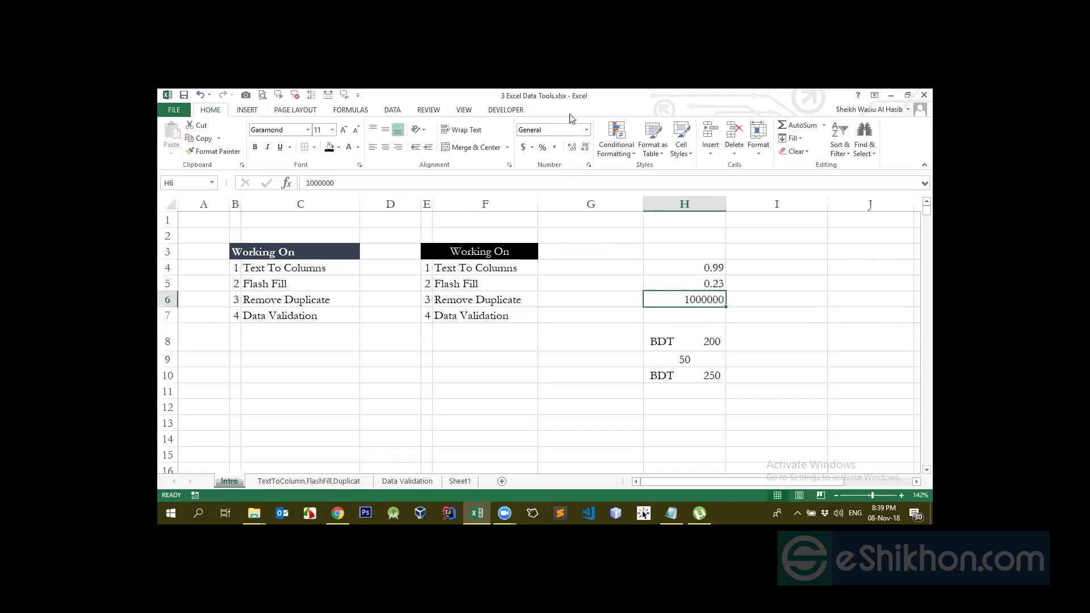
pyautogui.click(585, 129)
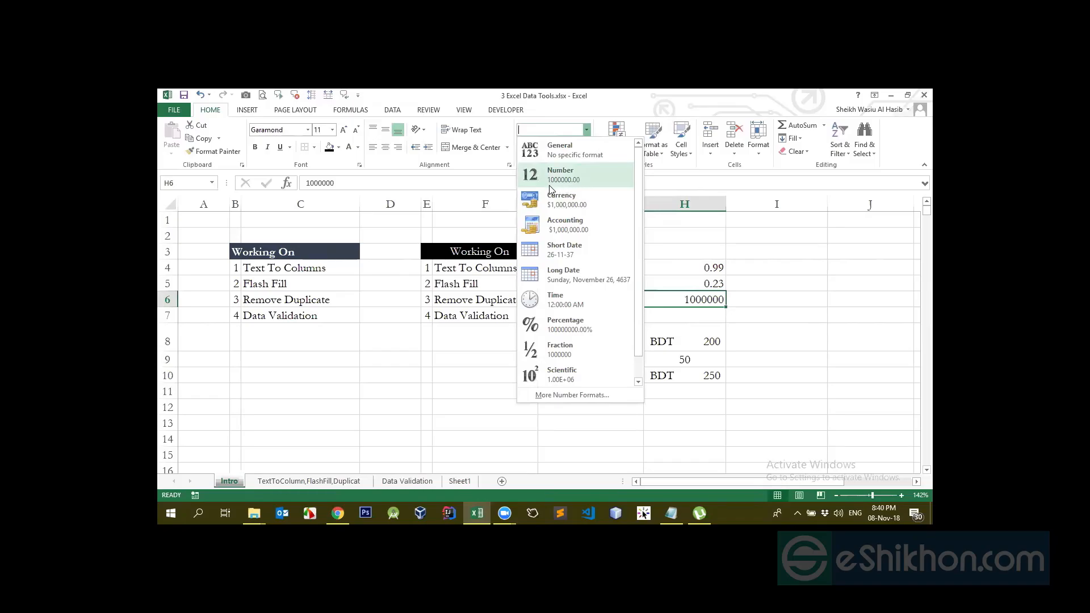
pyautogui.click(582, 186)
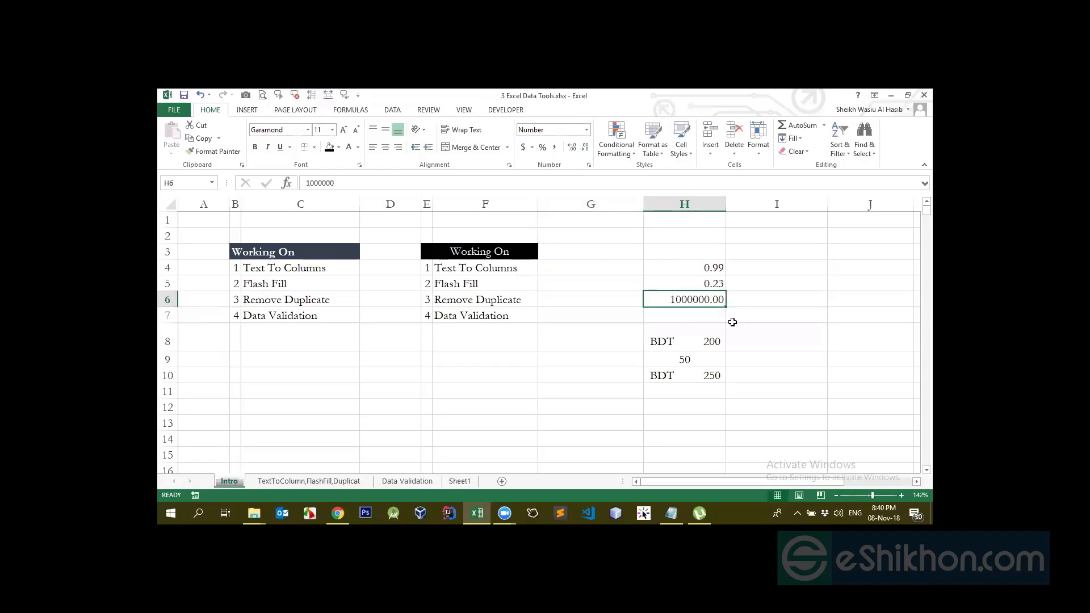
# Apply Currency format to H6, then Short Date so it shows 26-11-37
pyautogui.click(587, 130)
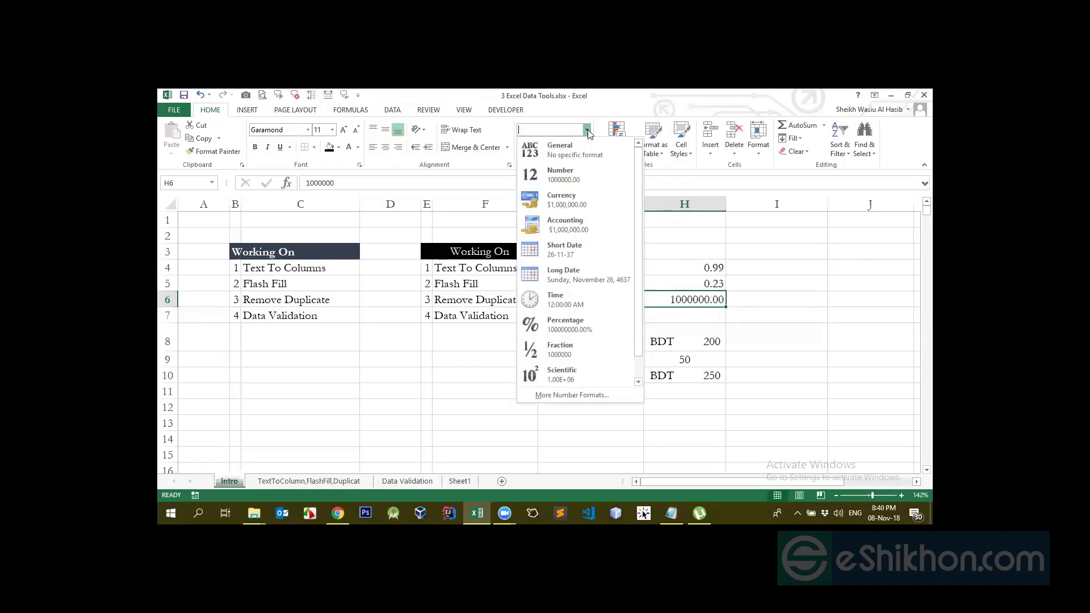
pyautogui.click(587, 212)
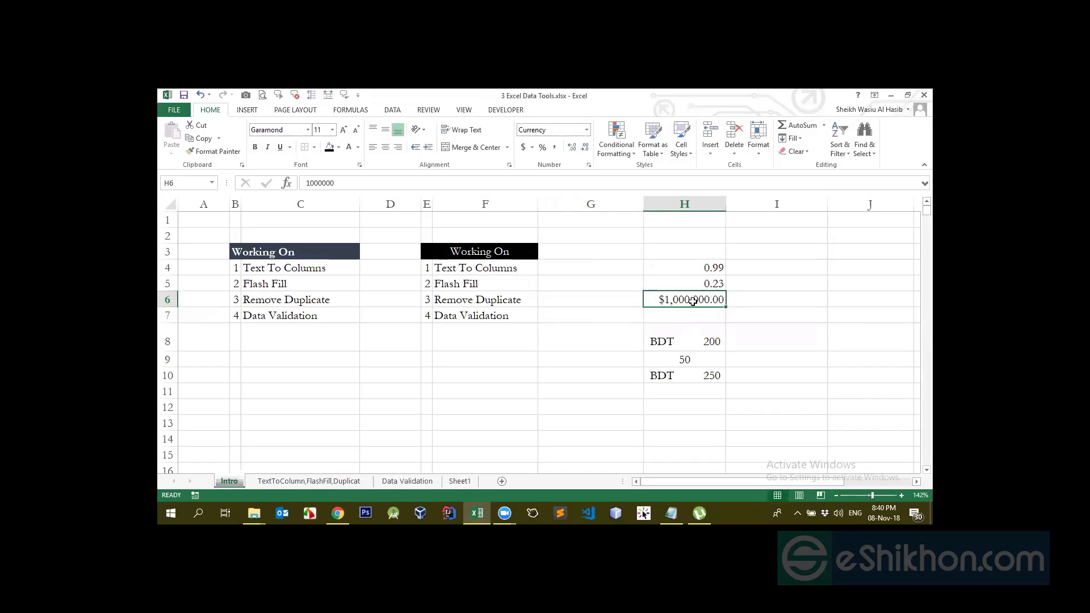
pyautogui.click(587, 131)
pyautogui.click(701, 300)
pyautogui.click(533, 148)
pyautogui.click(734, 318)
pyautogui.click(586, 132)
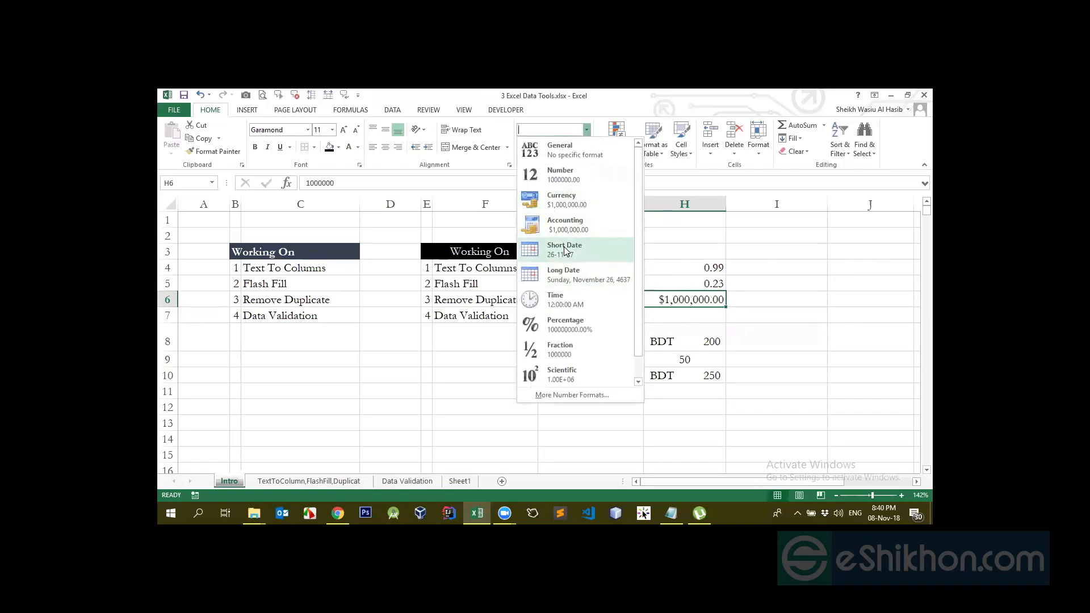
pyautogui.click(565, 256)
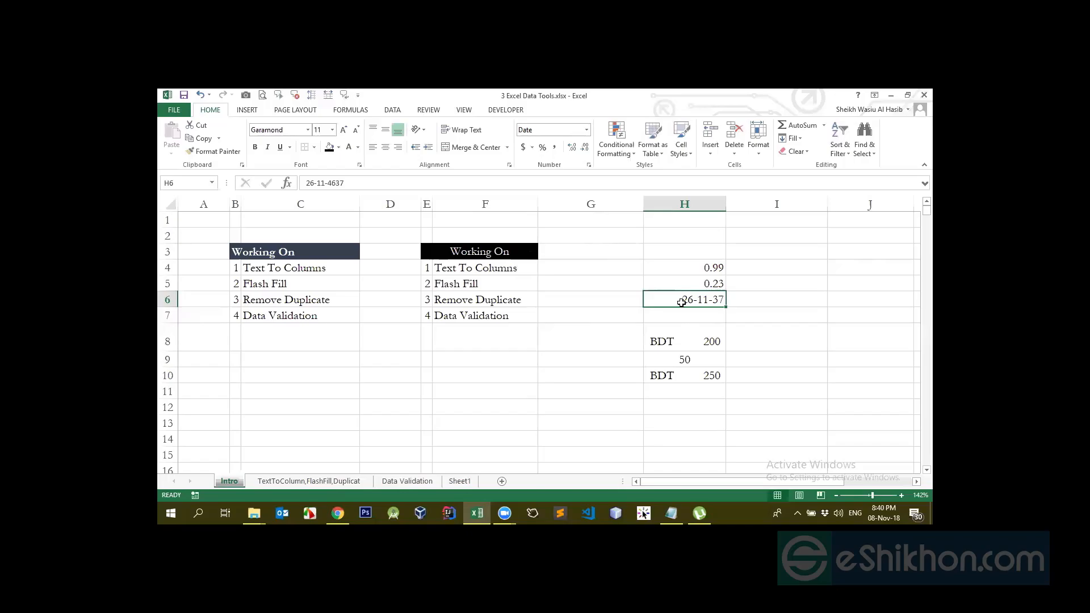
# Select H4:H10 with Ctrl+Shift+Down and delete the leftover values
pyautogui.click(691, 203)
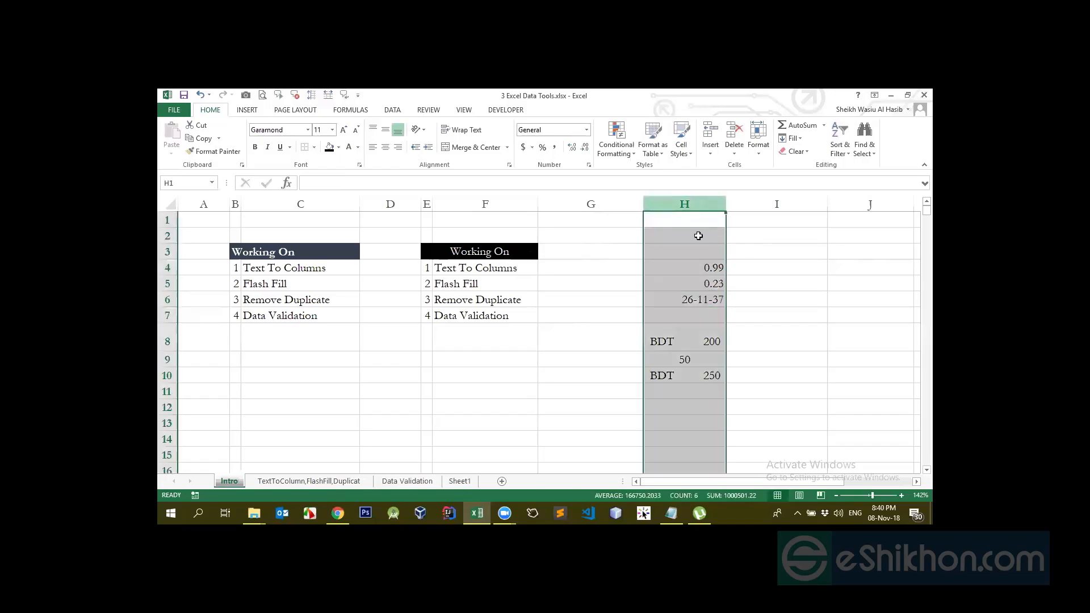
pyautogui.click(689, 263)
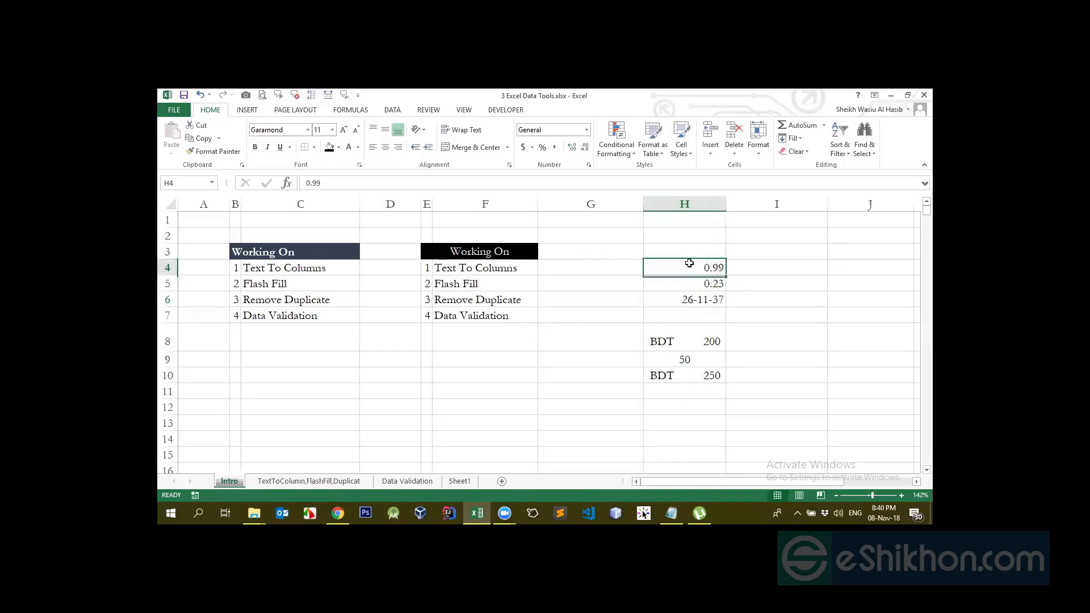
pyautogui.hotkey('ctrl', 'Down')
pyautogui.hotkey('ctrl', 'shift', 'Down')
pyautogui.click(689, 263)
pyautogui.hotkey('ctrl', 'shift', 'Down')
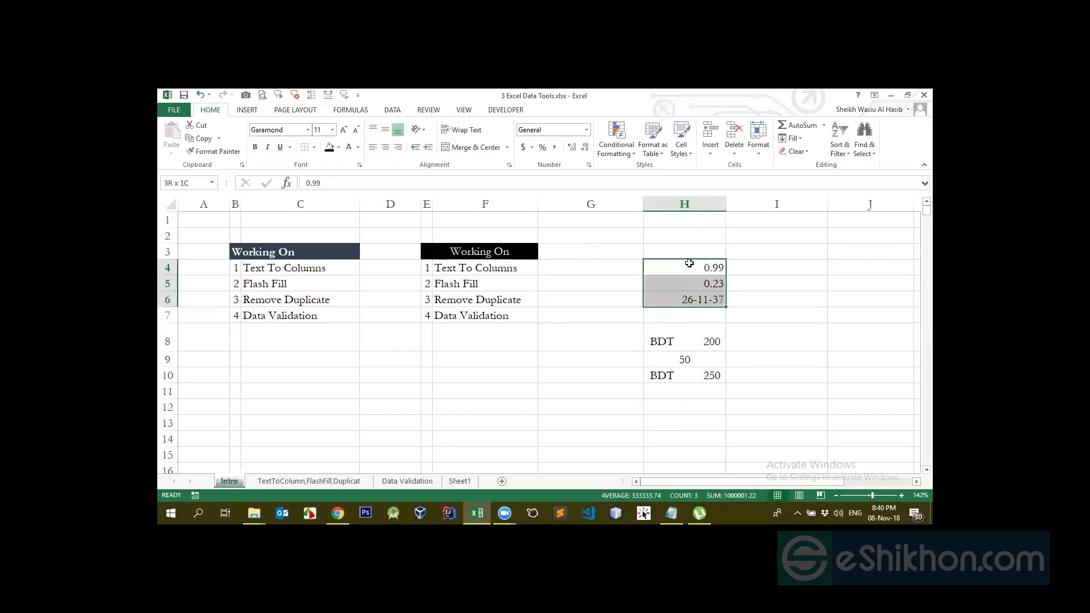
pyautogui.hotkey('ctrl', 'shift', 'Down')
pyautogui.hotkey('ctrl', 'shift', 'Down')
pyautogui.press('Delete')
pyautogui.click(688, 263)
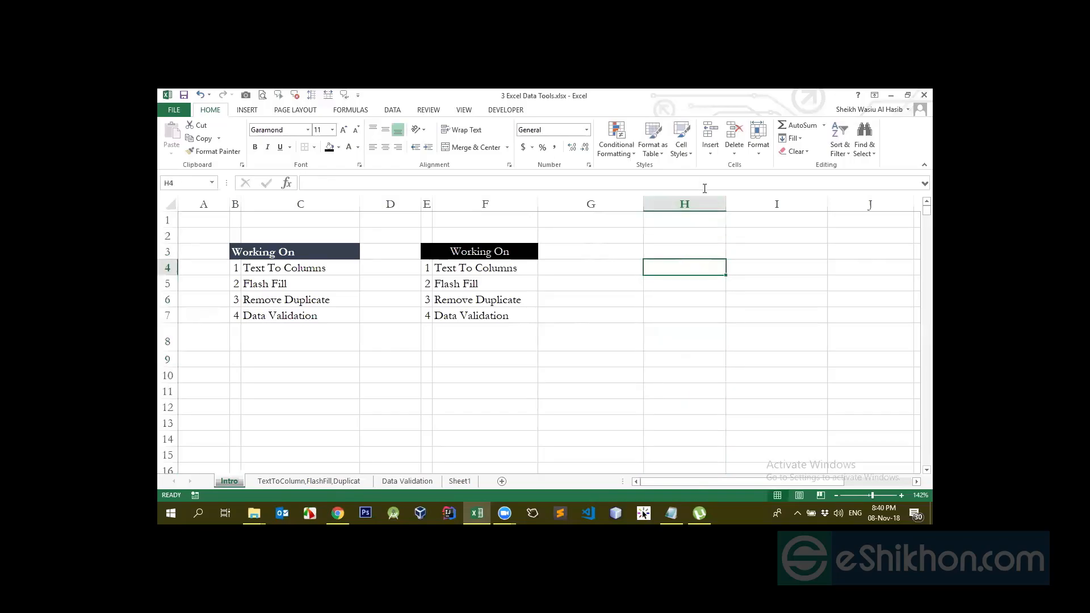
pyautogui.click(692, 202)
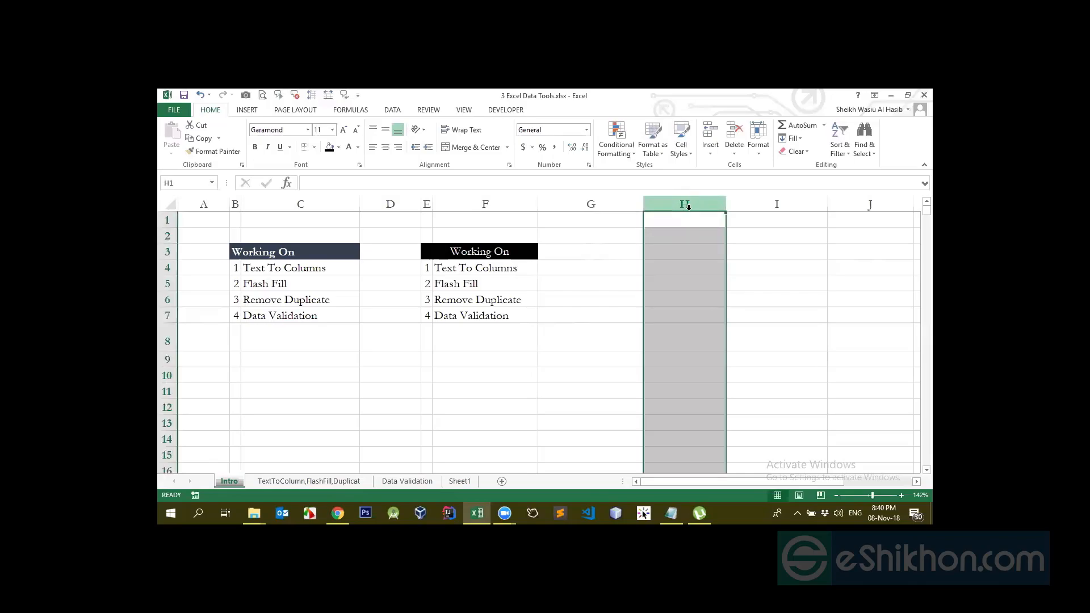
# Delete columns E and F holding the duplicate Working On list
pyautogui.click(480, 203)
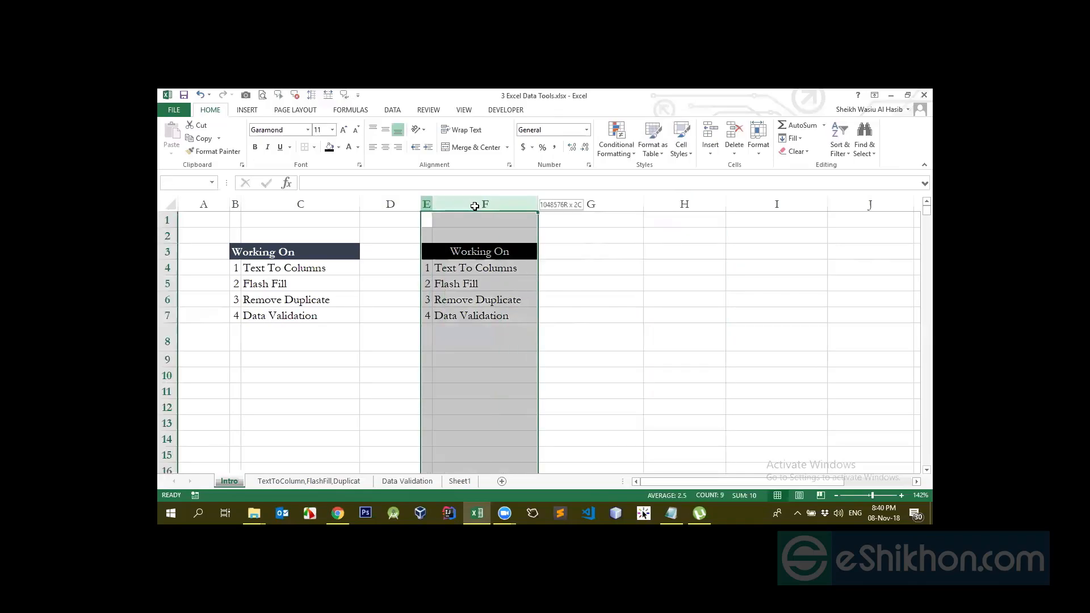
pyautogui.rightClick(479, 204)
pyautogui.click(505, 296)
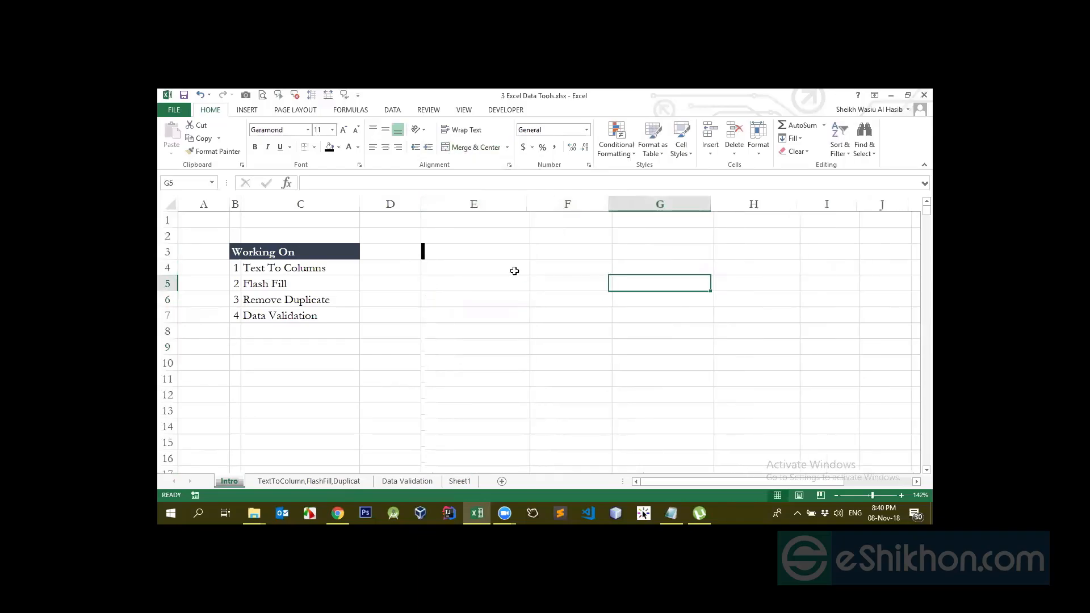
# Clear the conditional formatting rules from columns E through H
pyautogui.click(676, 284)
pyautogui.click(653, 205)
pyautogui.moveTo(499, 204); pyautogui.dragTo(721, 206)
pyautogui.rightClick(727, 206)
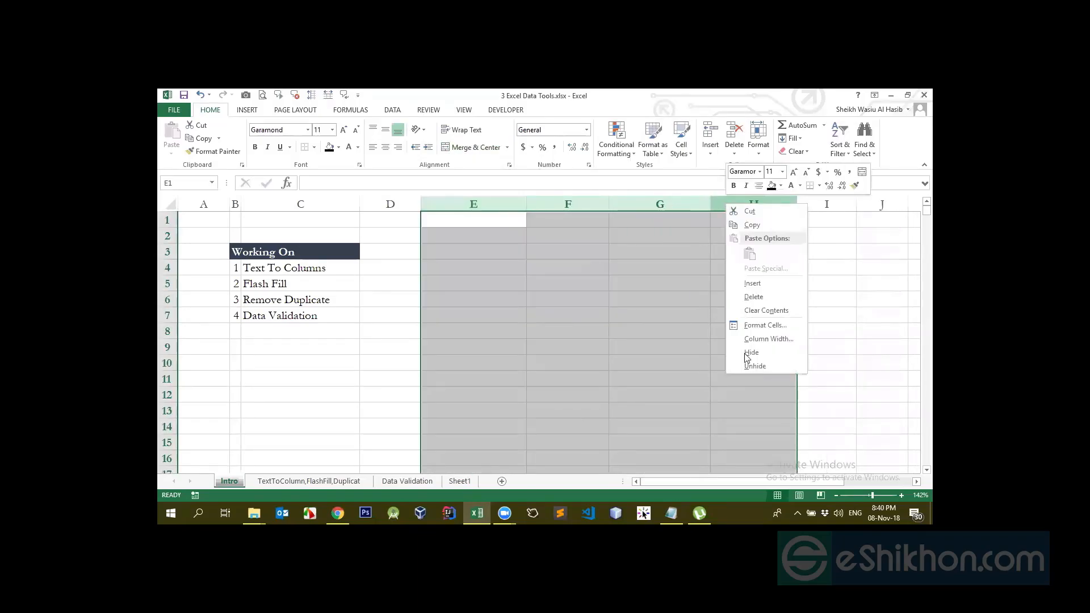
pyautogui.press('Escape')
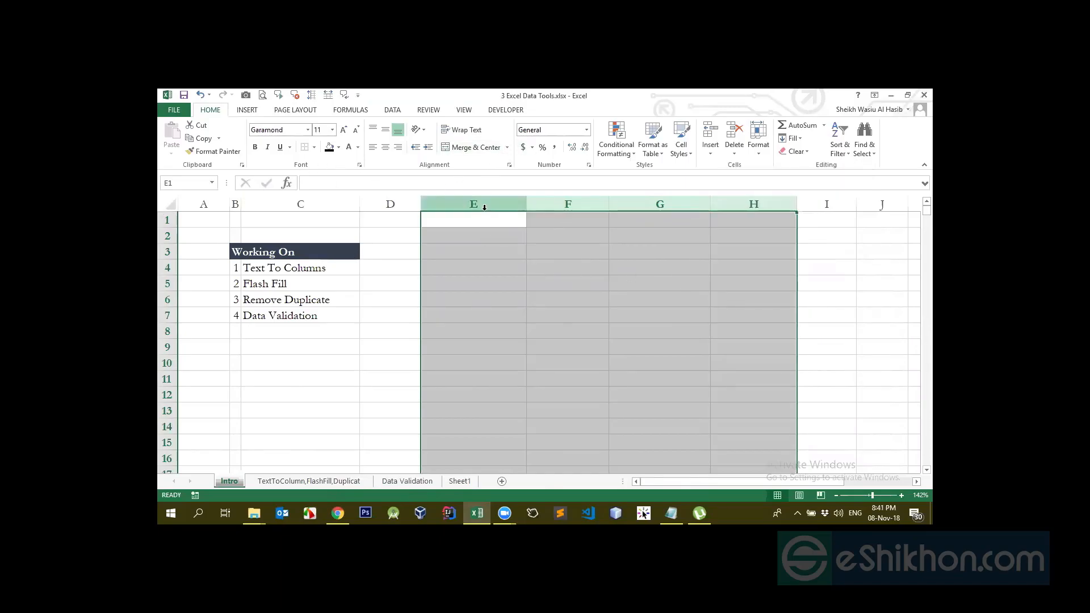
pyautogui.click(627, 150)
pyautogui.moveTo(667, 309)
pyautogui.click(727, 307)
pyautogui.click(602, 253)
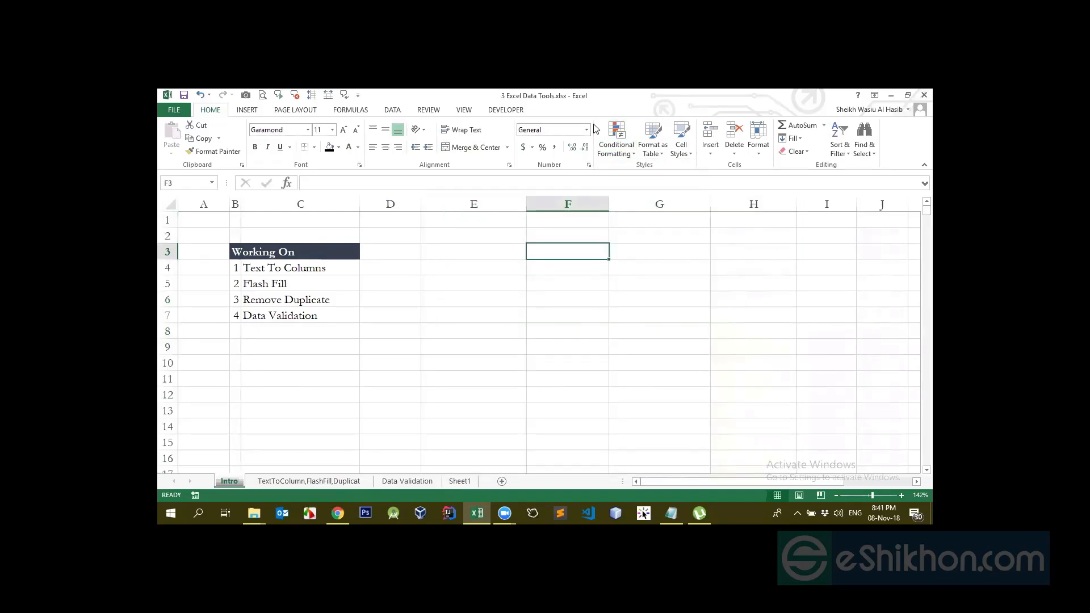
pyautogui.click(593, 125)
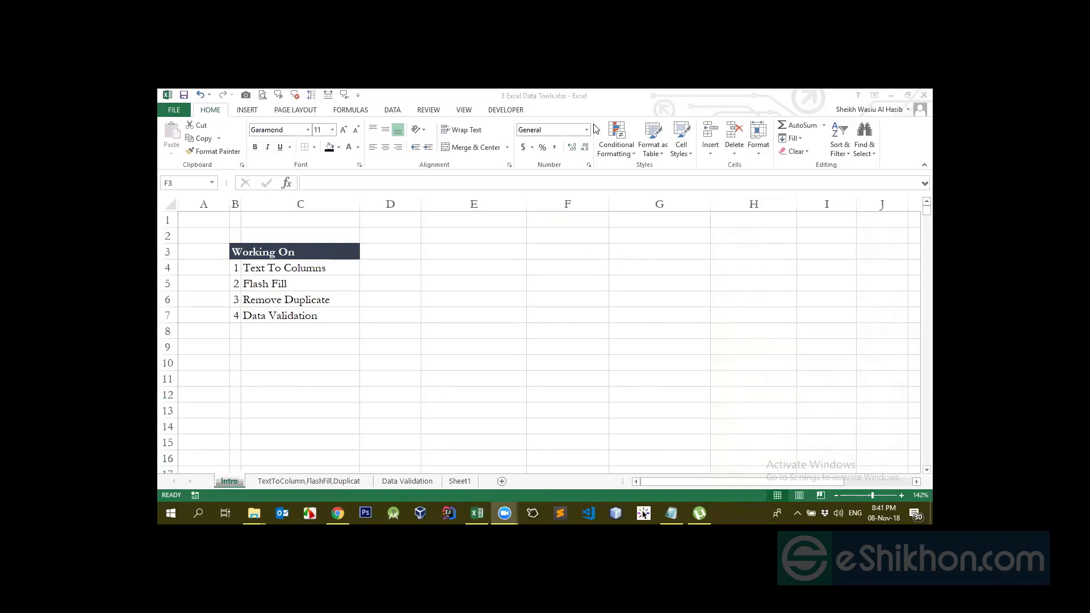
pyautogui.click(492, 255)
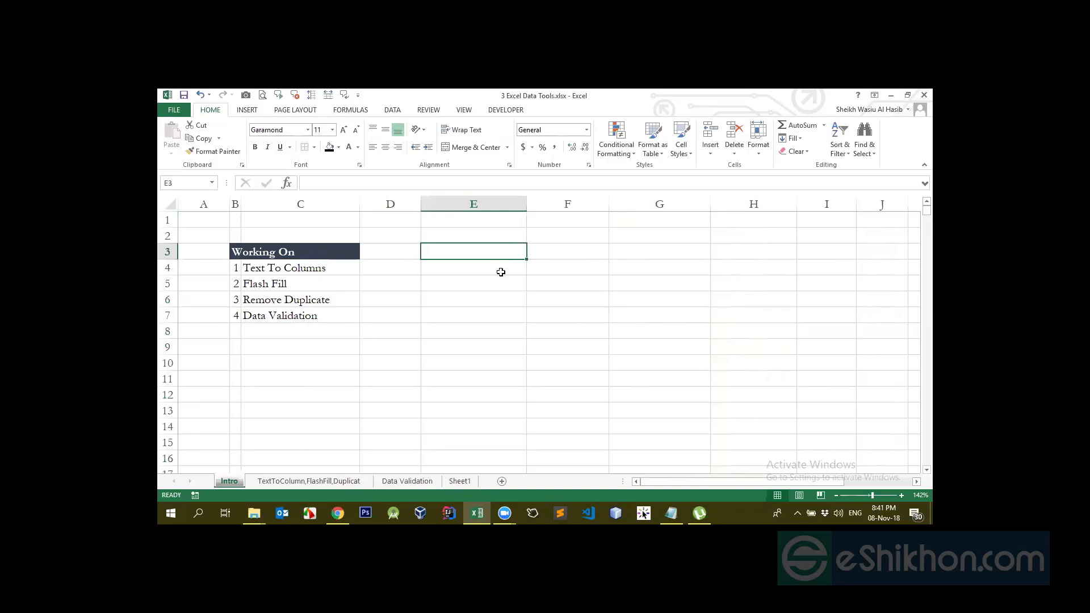
pyautogui.click(501, 272)
pyautogui.click(586, 130)
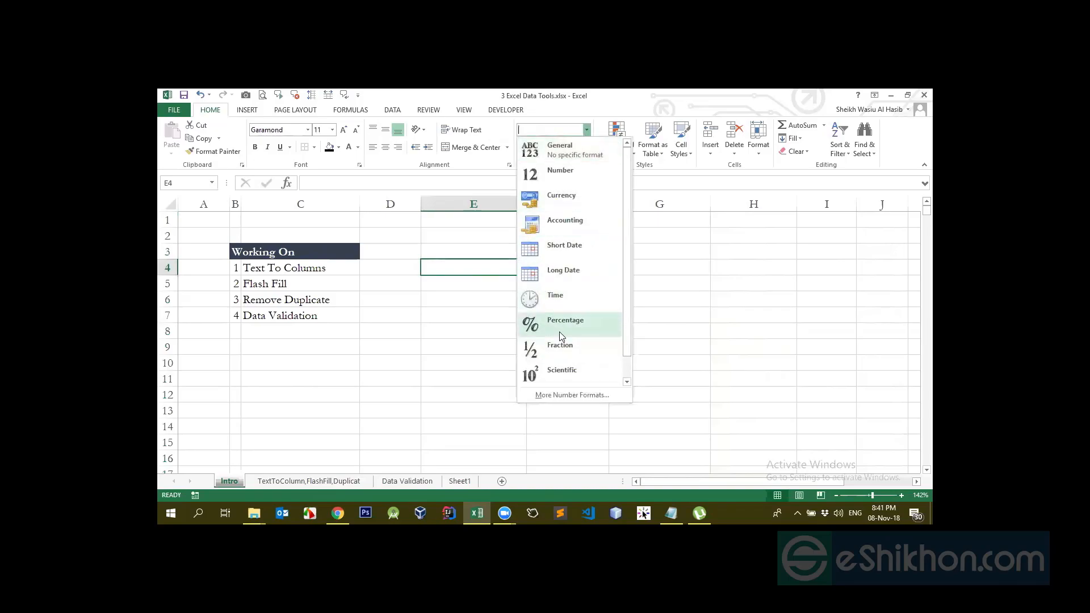
pyautogui.scroll(-1, 560, 335)
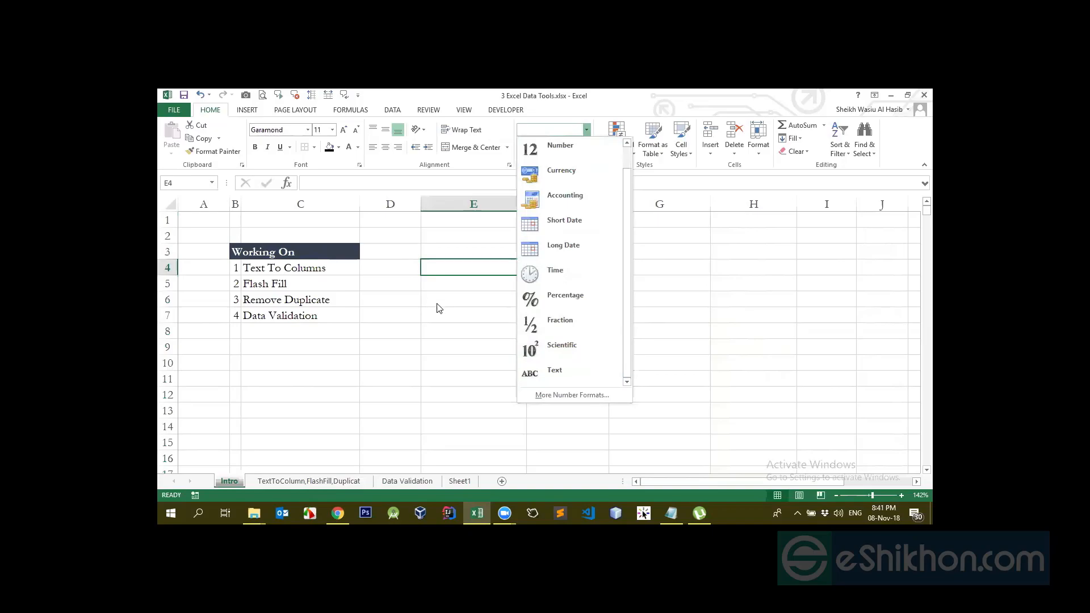
pyautogui.click(603, 395)
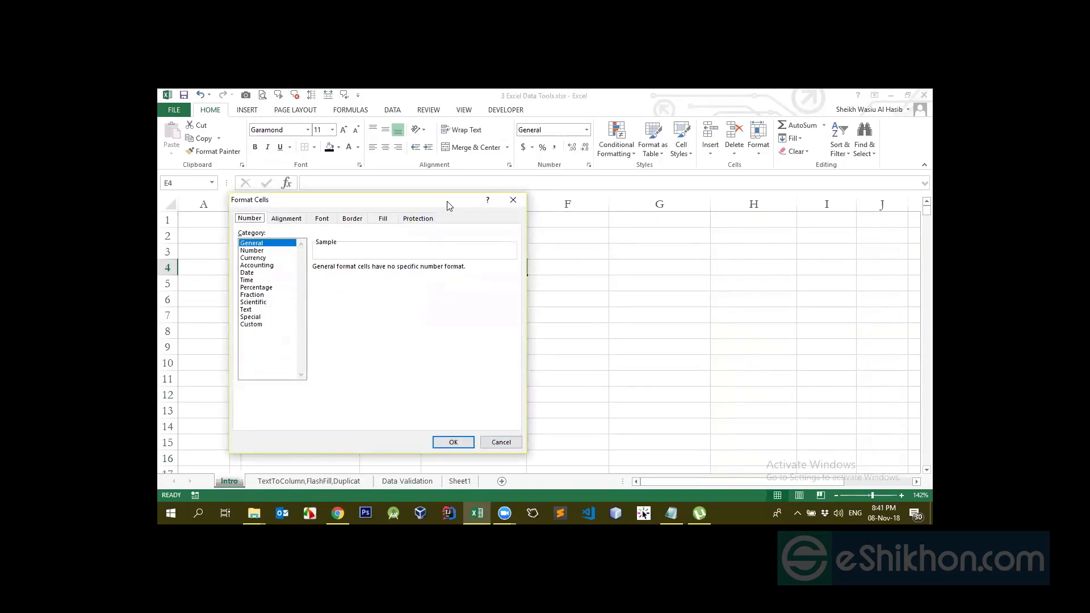
pyautogui.moveTo(447, 202); pyautogui.dragTo(776, 214)
pyautogui.click(842, 456)
pyautogui.click(519, 331)
pyautogui.click(505, 284)
pyautogui.click(491, 241)
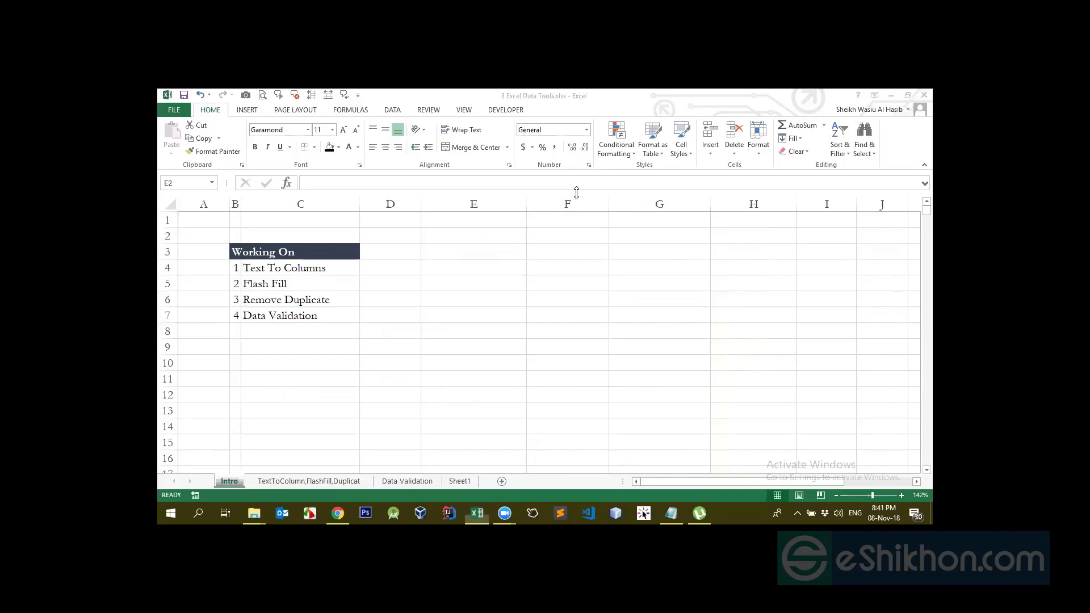
# Review E3's text direction options in Format Cells Alignment, then cancel unchanged
pyautogui.click(494, 252)
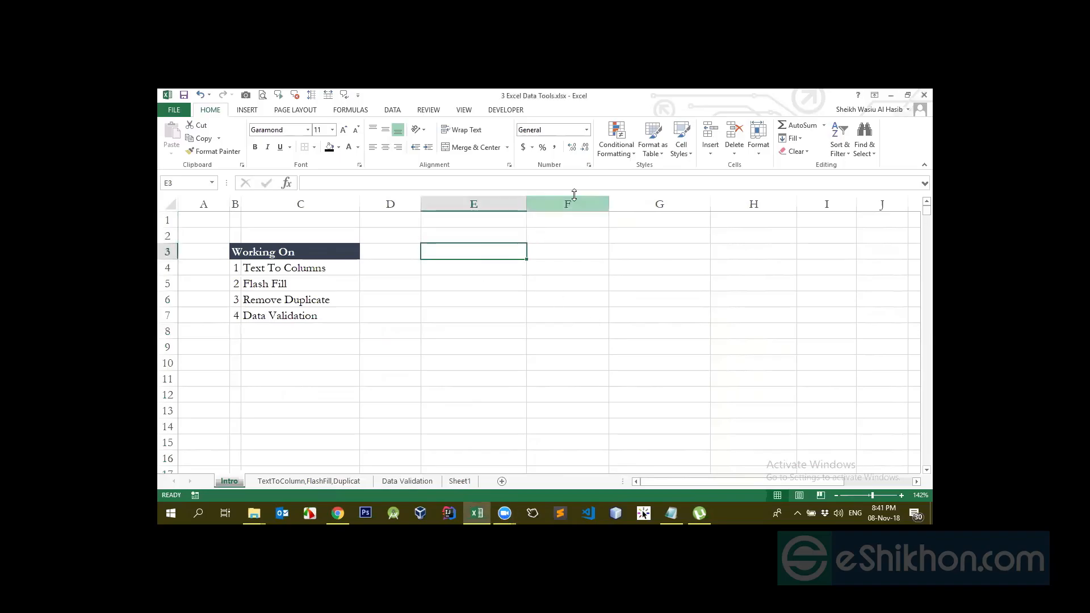
pyautogui.click(589, 166)
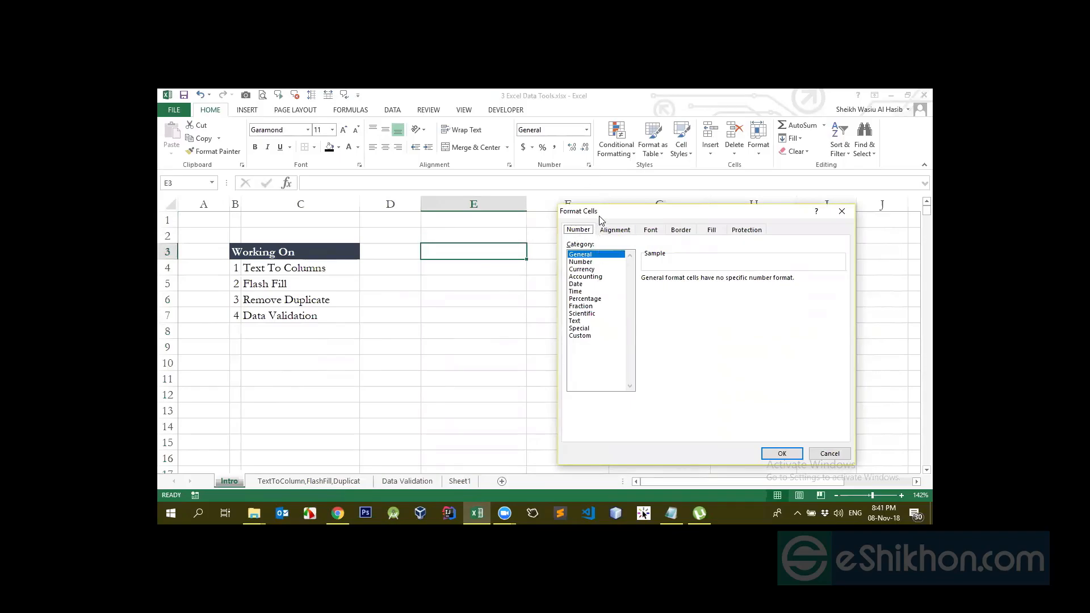
pyautogui.moveTo(600, 216); pyautogui.dragTo(584, 201)
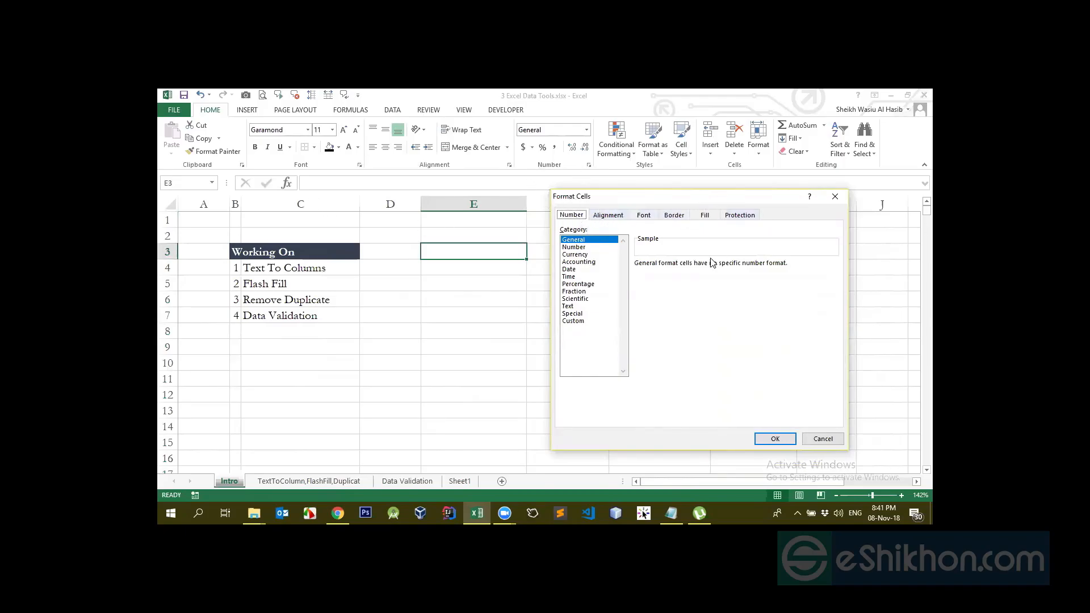
pyautogui.click(608, 215)
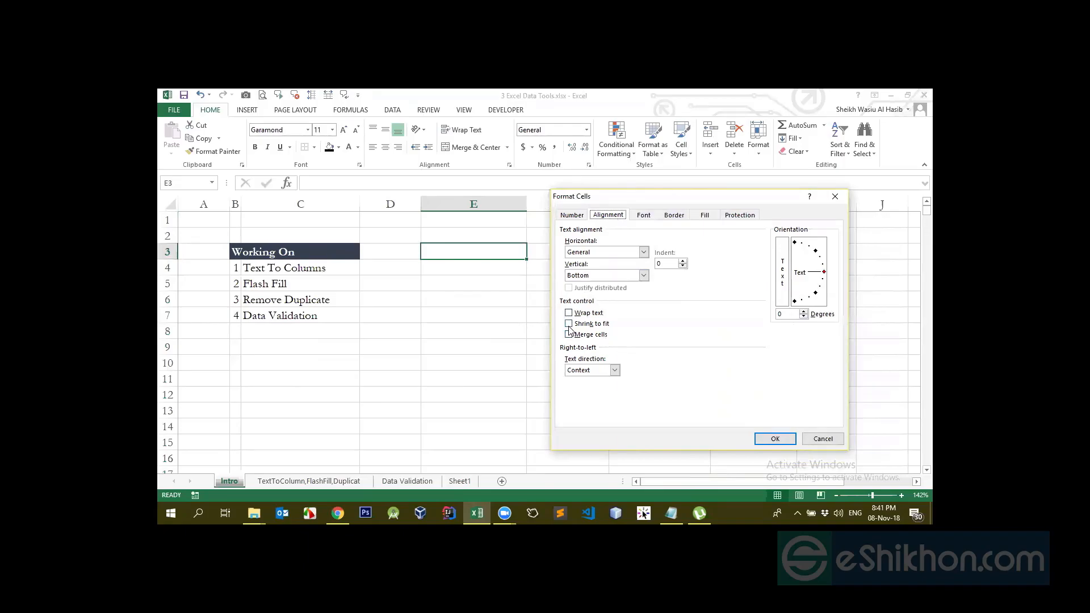
pyautogui.click(614, 370)
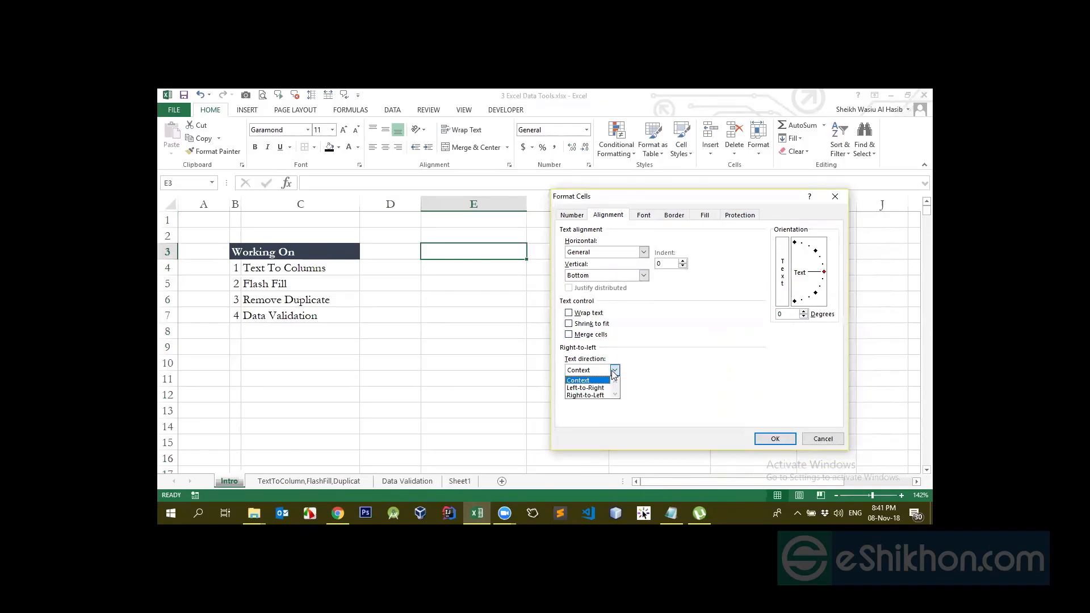
pyautogui.click(614, 370)
pyautogui.click(614, 370)
pyautogui.click(646, 386)
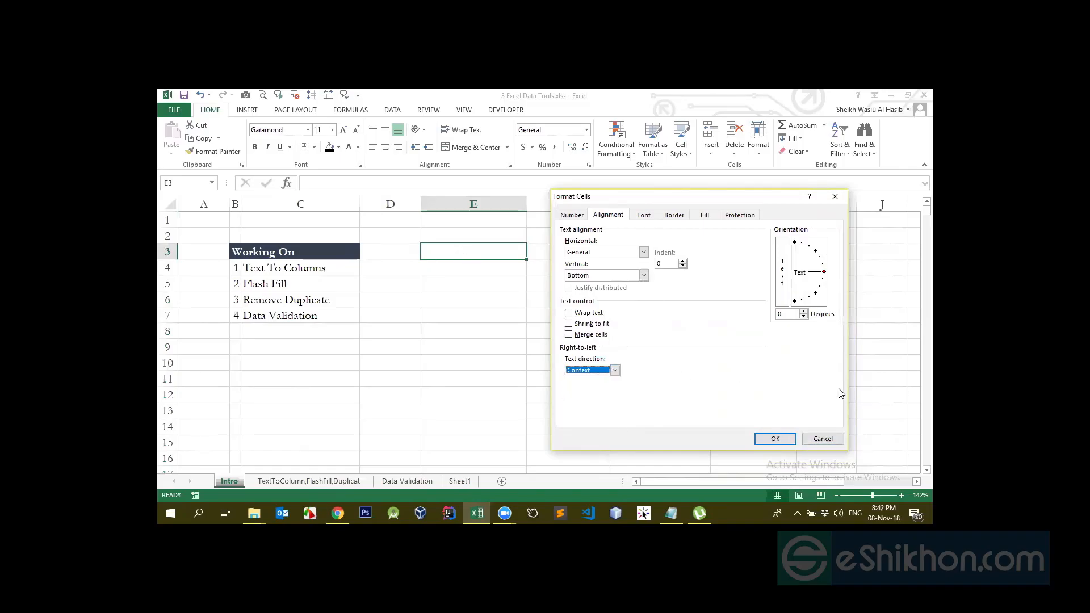
pyautogui.click(823, 438)
# Enter the test text 312asdsdad in E3
pyautogui.write('312asdsdad')
pyautogui.press('Return')
pyautogui.click(494, 250)
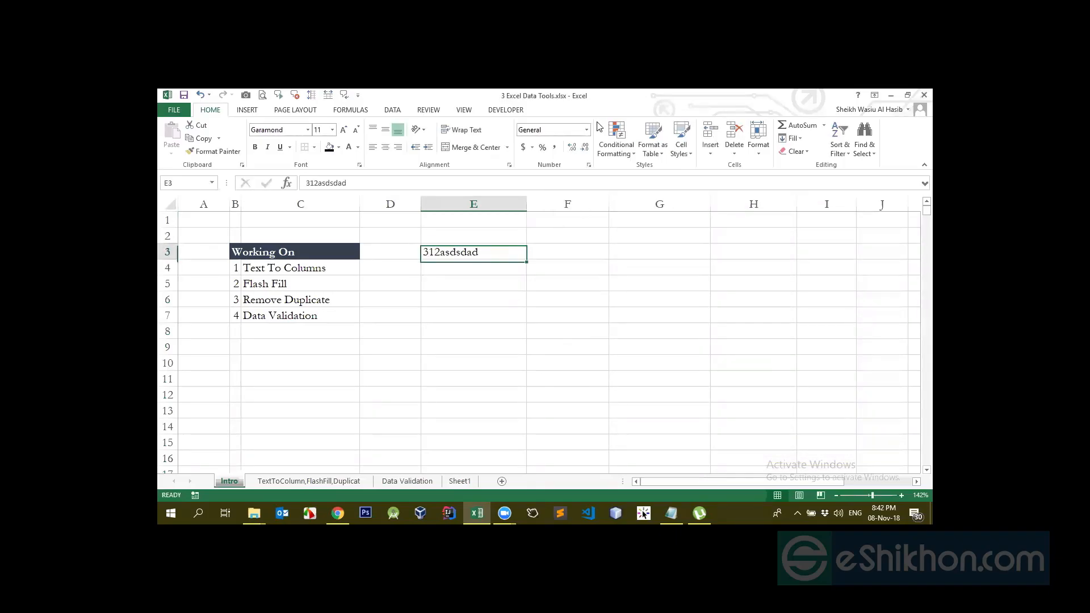
# Try Right-to-Left and Left-to-Right text direction on E3, ending on Left-to-Right
pyautogui.click(589, 164)
pyautogui.click(609, 214)
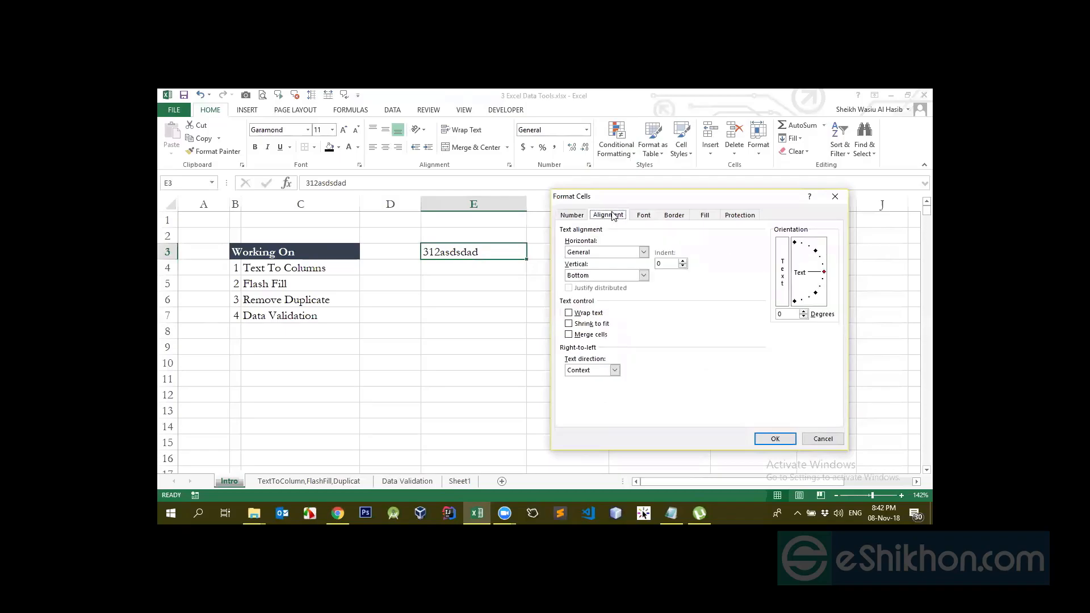
pyautogui.click(580, 370)
pyautogui.click(587, 391)
pyautogui.click(593, 370)
pyautogui.click(588, 396)
pyautogui.click(775, 439)
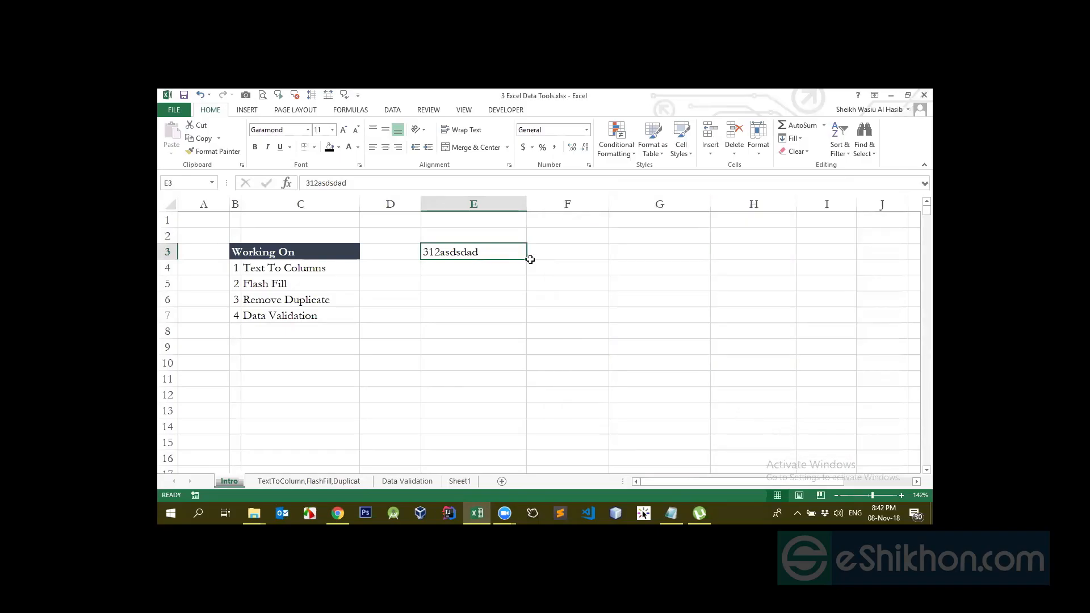
pyautogui.click(588, 164)
pyautogui.click(608, 215)
pyautogui.click(614, 370)
pyautogui.click(590, 388)
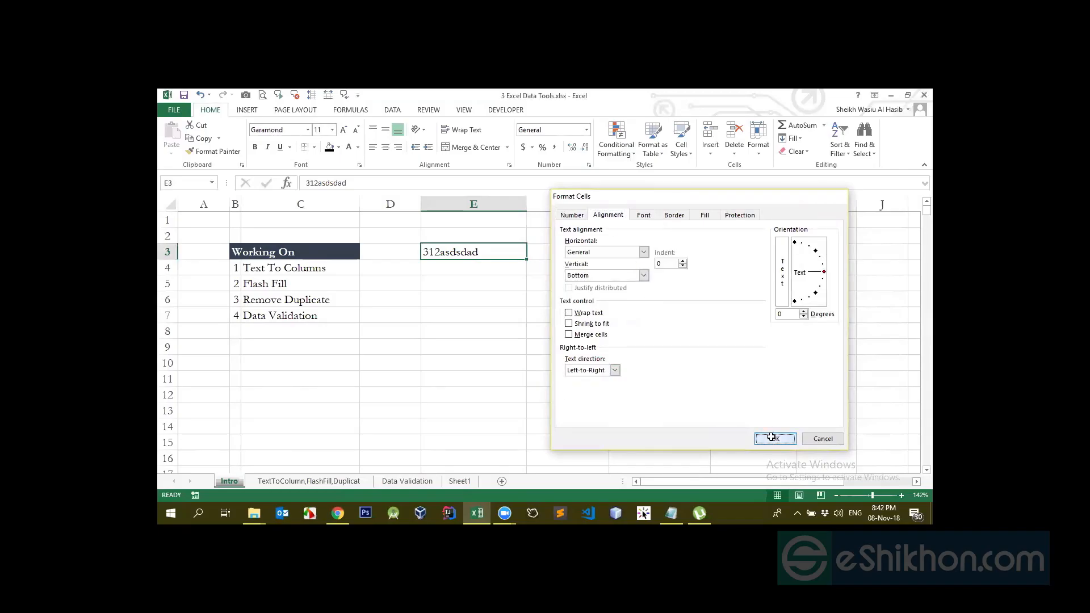
pyautogui.click(774, 439)
# Reset E3's text direction to Context, tilt orientation 1 degree, and indent 4
pyautogui.click(588, 166)
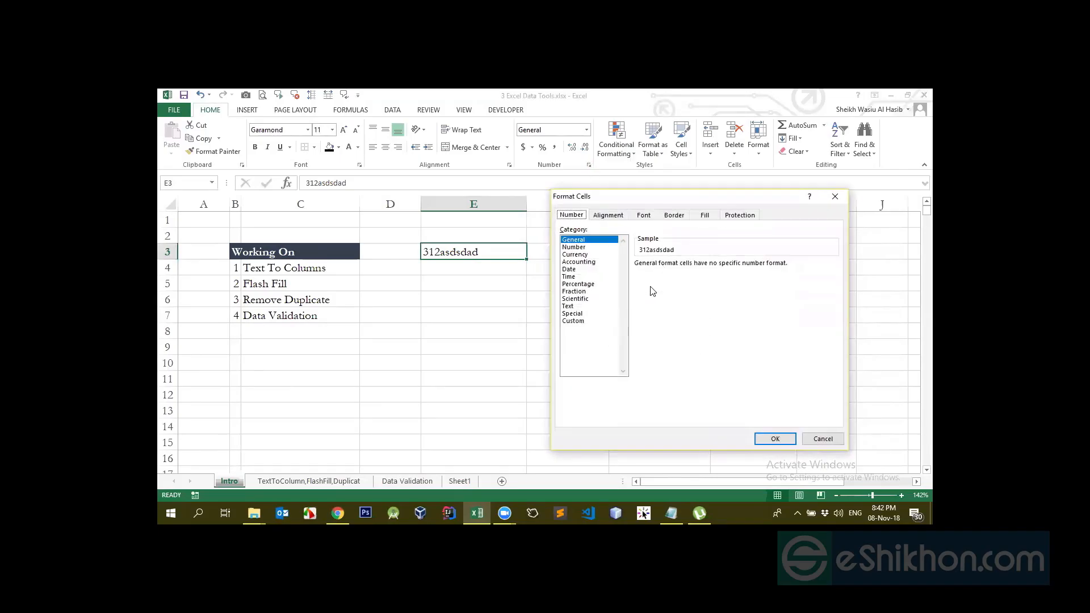
pyautogui.click(606, 215)
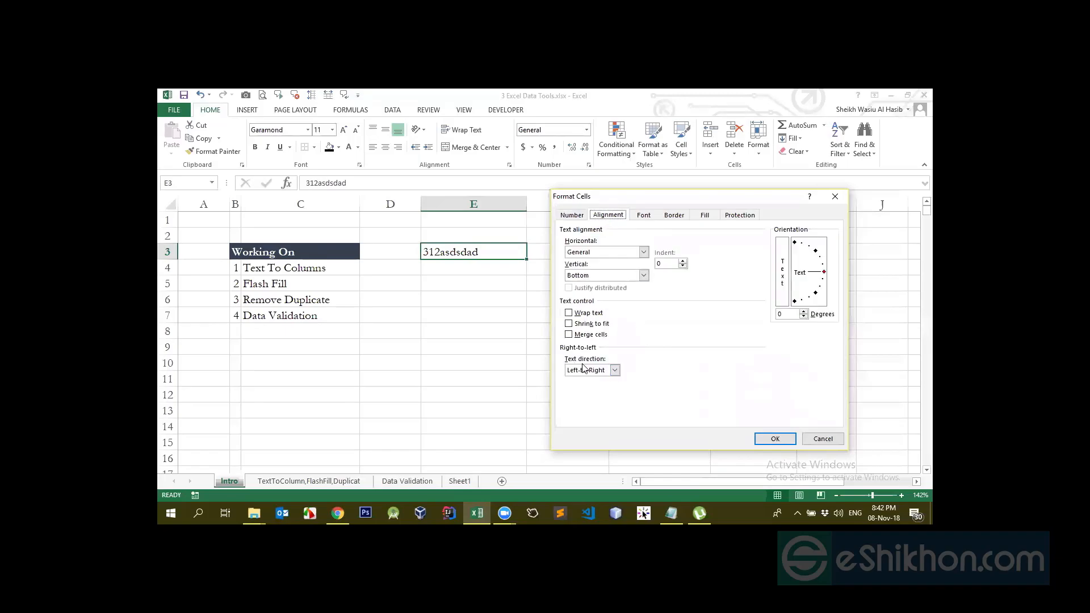
pyautogui.click(613, 370)
pyautogui.click(588, 377)
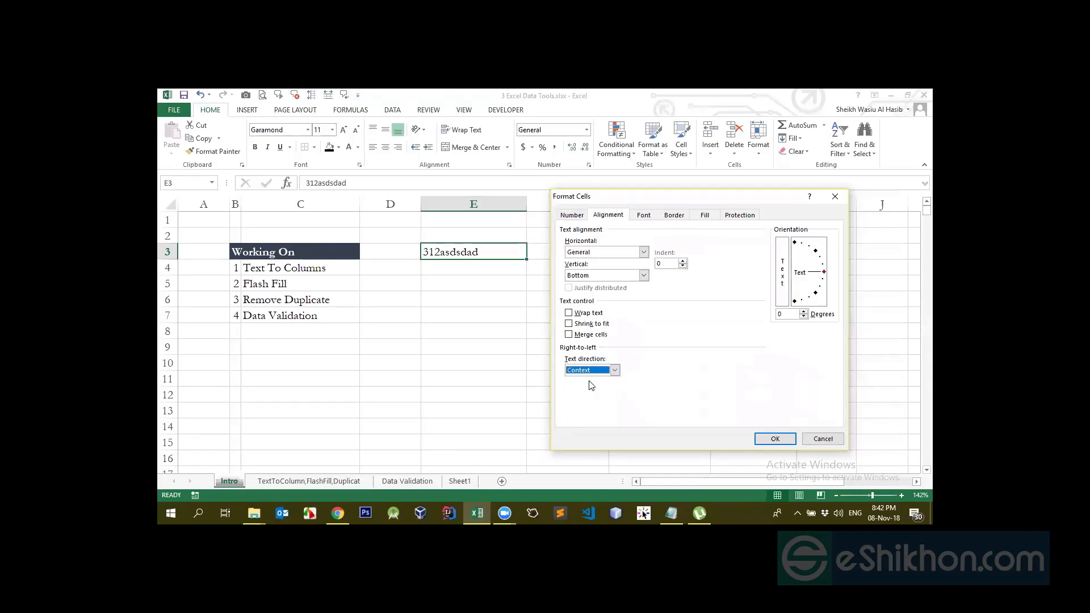
pyautogui.click(803, 311)
pyautogui.click(683, 262)
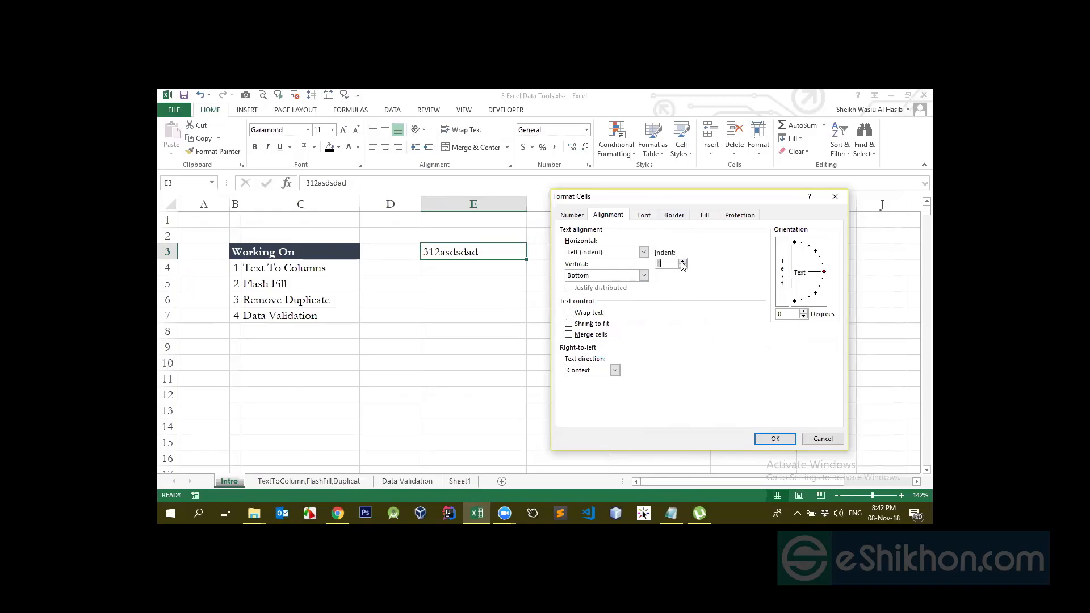
pyautogui.click(682, 262)
pyautogui.press('Return')
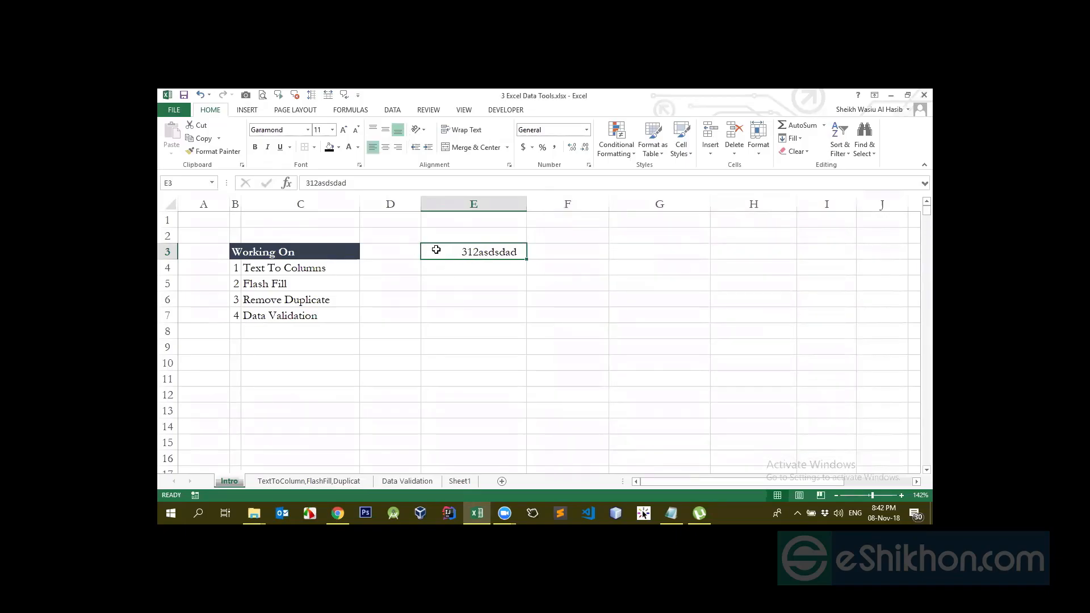
# Set E3's Alignment indent to 2 in Format Cells and apply it
pyautogui.click(589, 166)
pyautogui.click(595, 217)
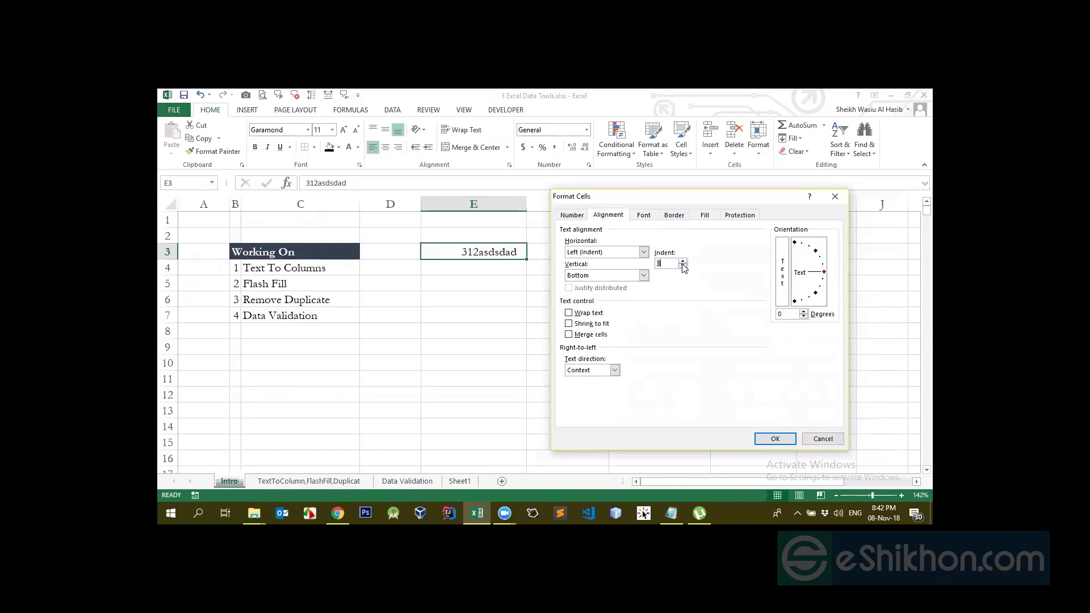
pyautogui.click(775, 439)
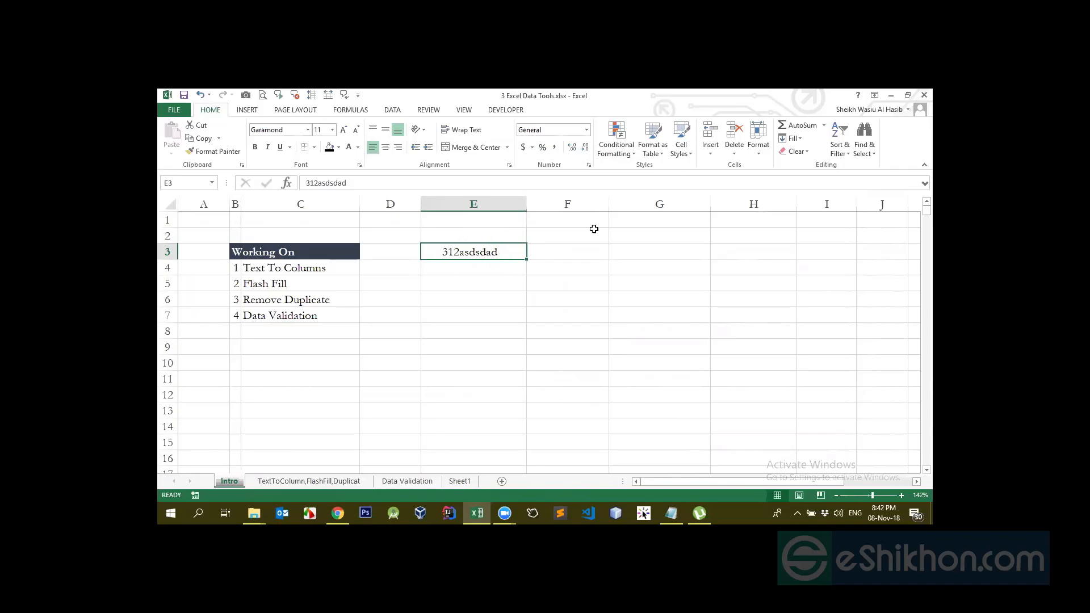
# Reopen Format Cells, keep Bottom vertical alignment, and show the Font settings
pyautogui.click(588, 165)
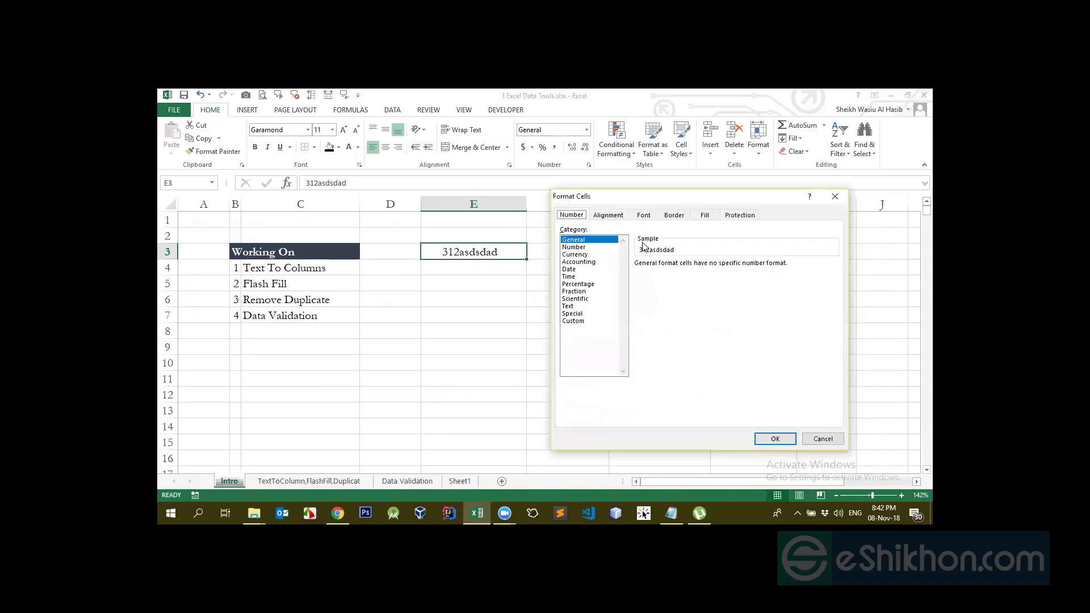
pyautogui.click(608, 217)
pyautogui.click(644, 275)
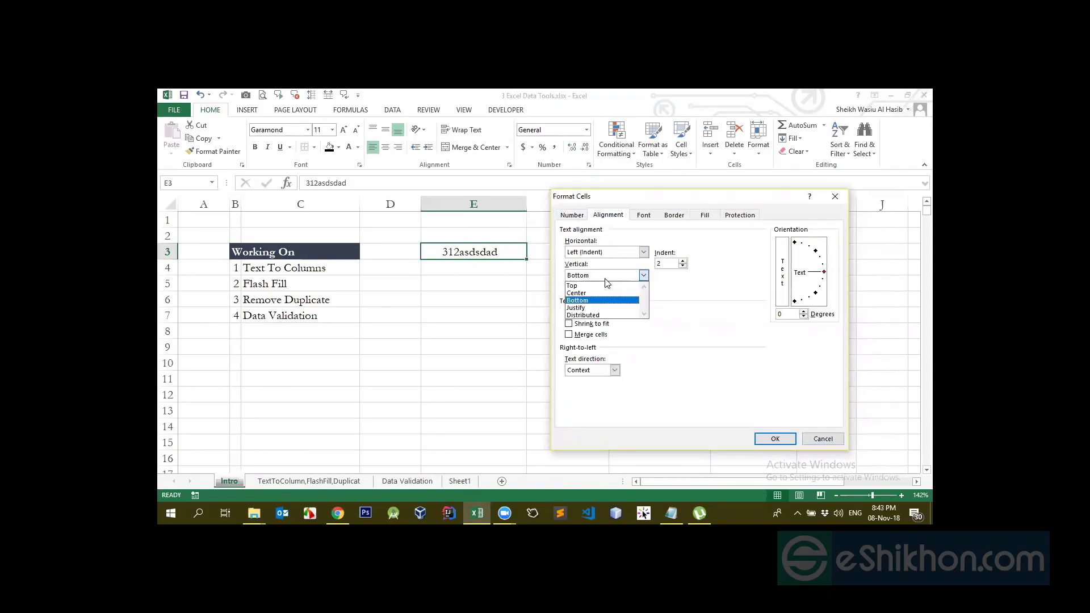
pyautogui.click(605, 278)
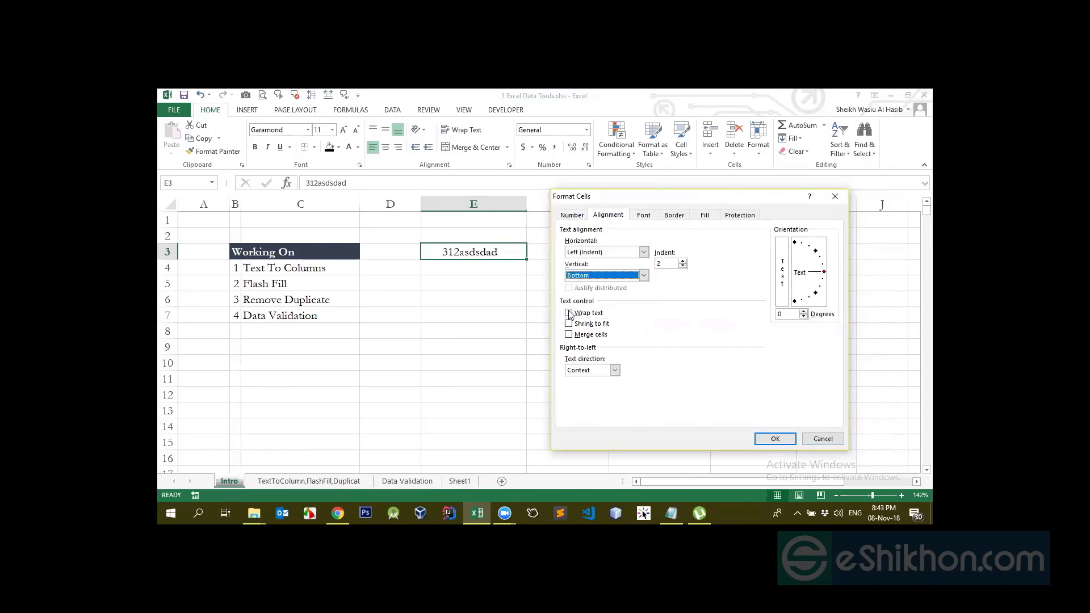
pyautogui.click(646, 216)
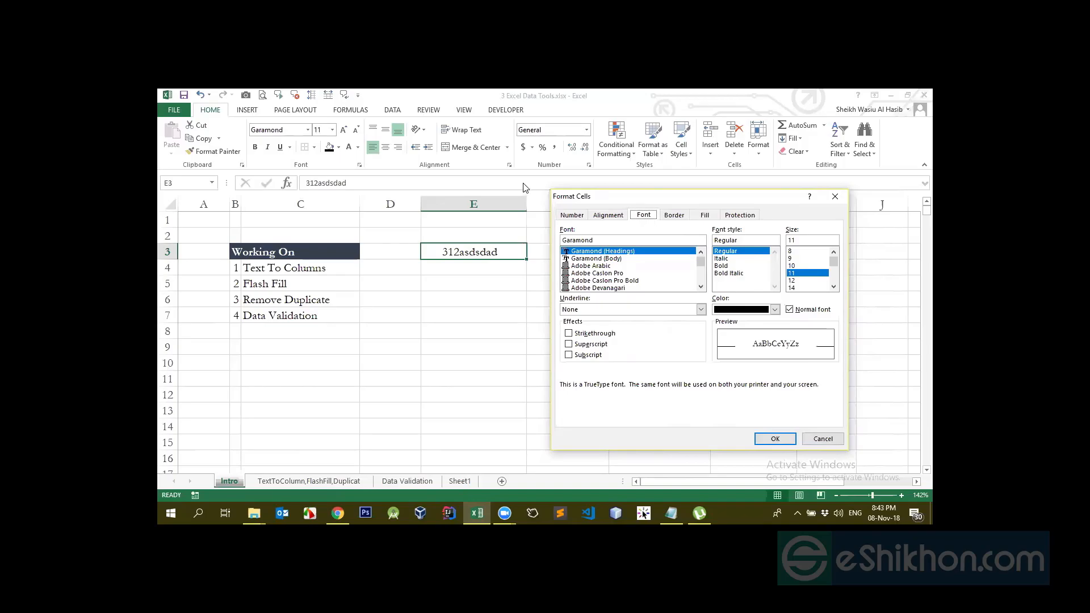
# Preview Italic, Bold, Bold Italic, Adobe Arabic and Adobe Caslon Pro, leaving underline None
pyautogui.click(723, 258)
pyautogui.click(722, 265)
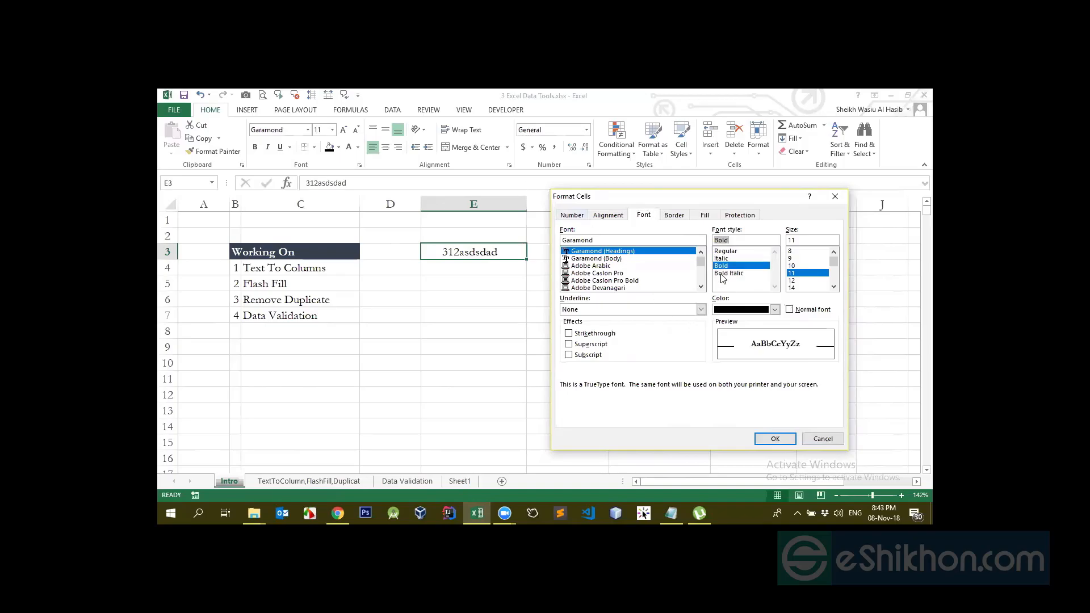
pyautogui.click(722, 274)
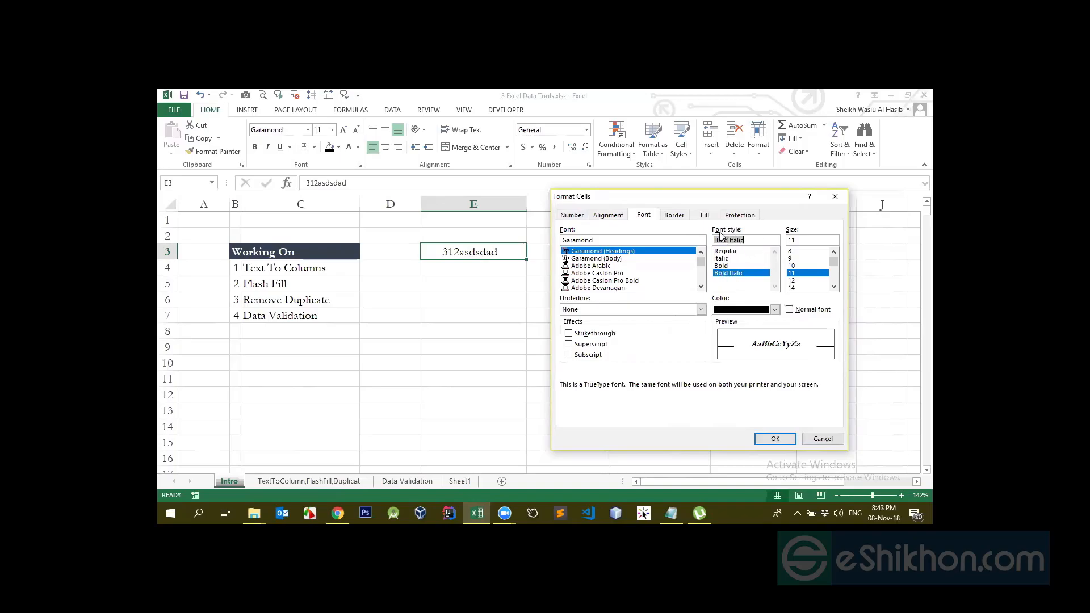
pyautogui.click(593, 265)
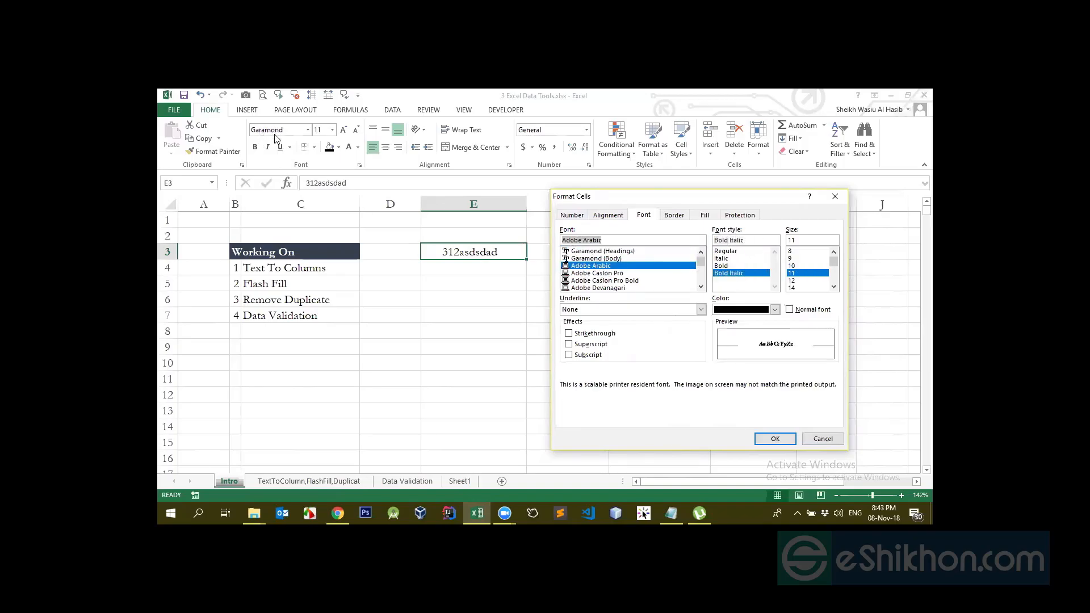
pyautogui.click(594, 274)
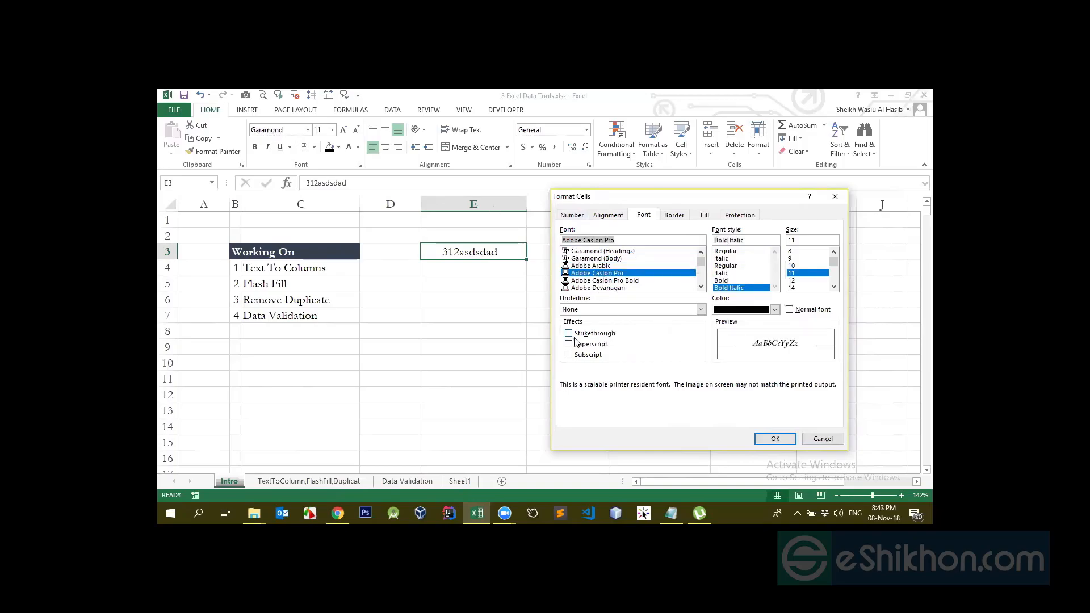
pyautogui.click(577, 312)
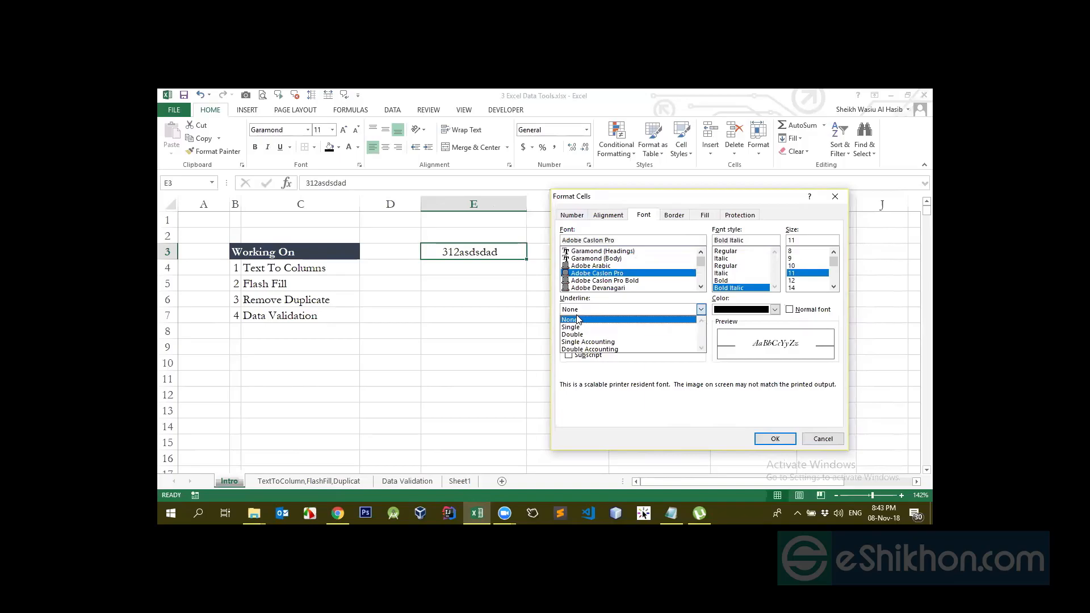
pyautogui.click(594, 310)
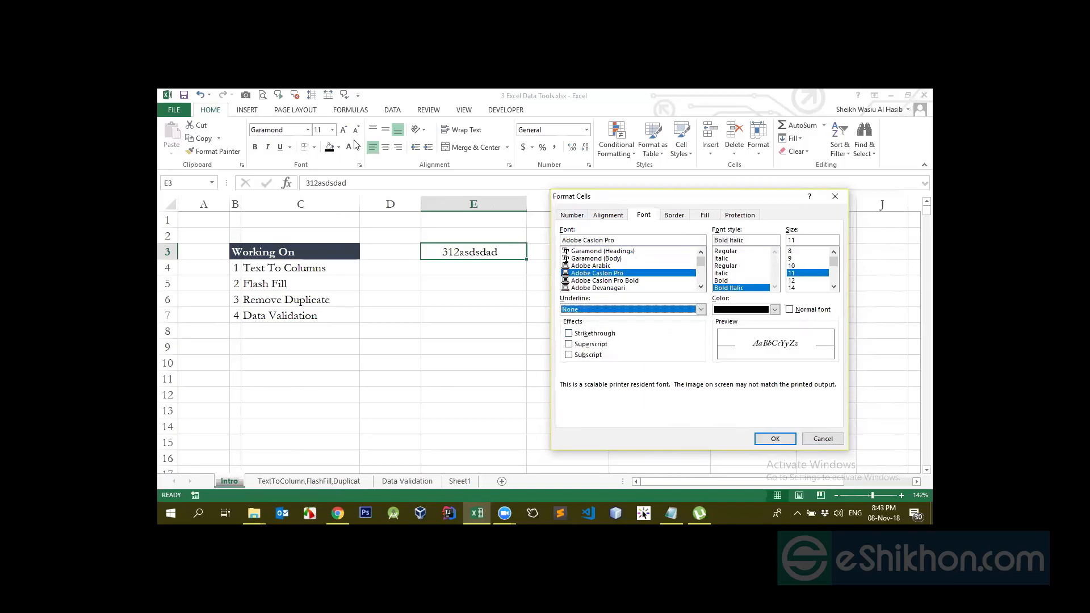
# Toggle strikethrough, superscript and subscript effects off, then reset to Normal font
pyautogui.click(569, 334)
pyautogui.click(569, 334)
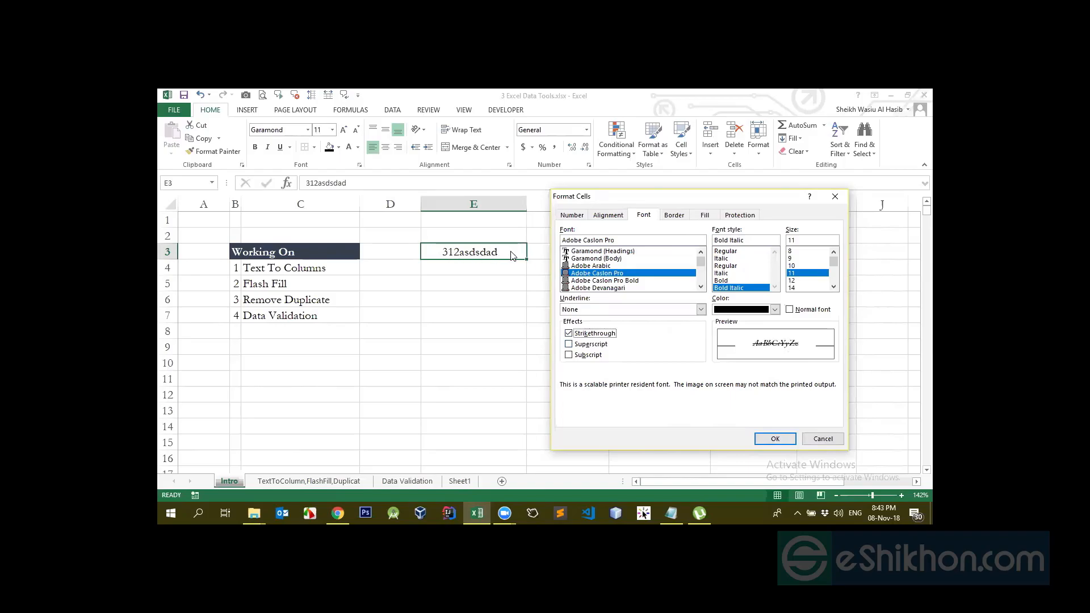
pyautogui.click(568, 333)
pyautogui.click(569, 344)
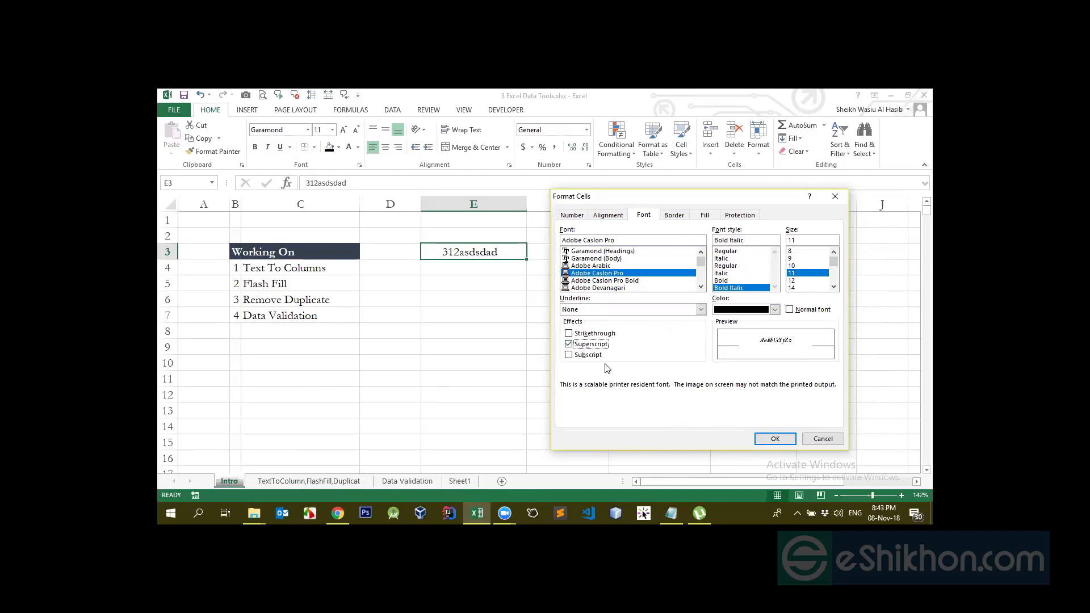
pyautogui.click(569, 356)
pyautogui.click(569, 356)
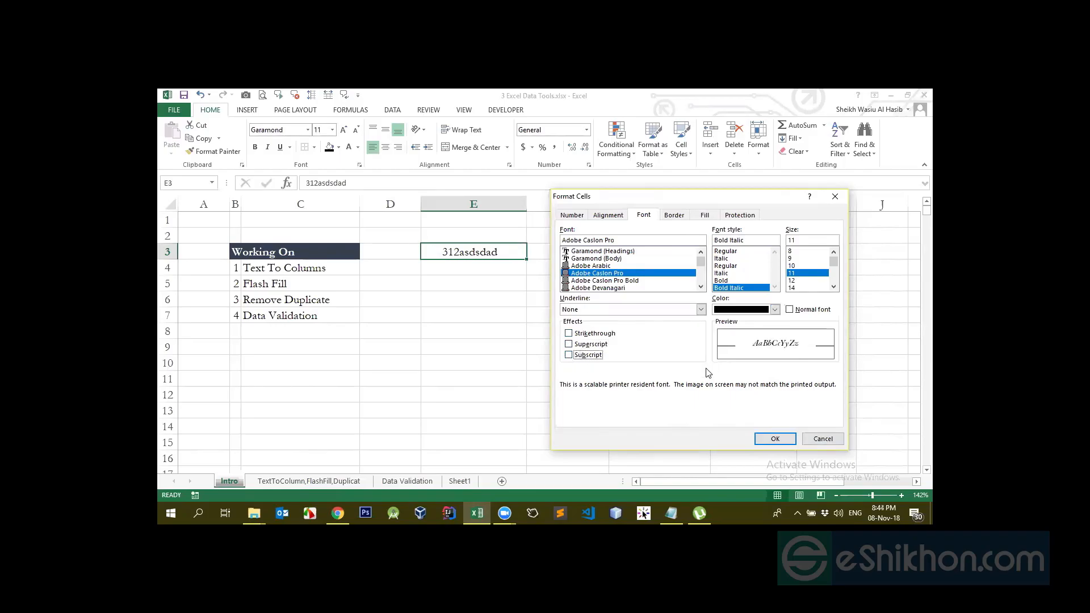
pyautogui.click(789, 311)
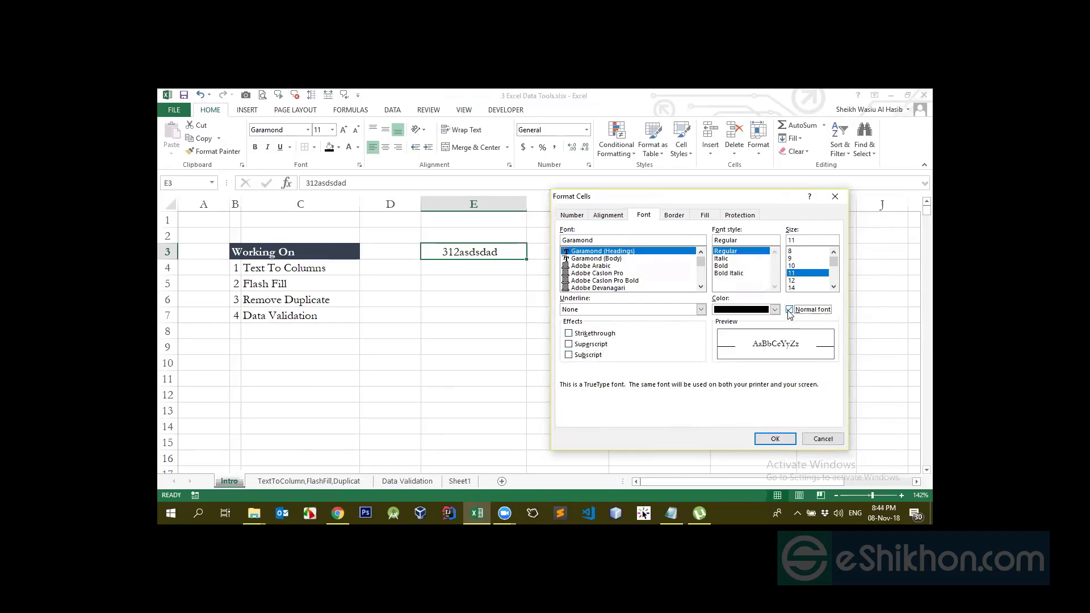
pyautogui.click(677, 217)
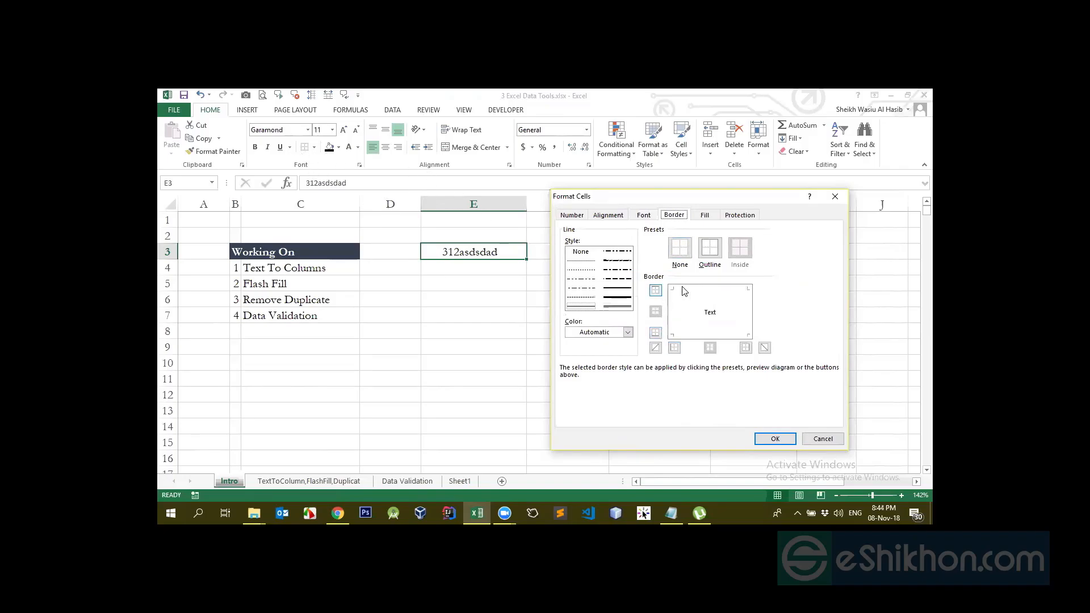
# Box E3 with all four border edges, applying the thick line style to left and top
pyautogui.click(678, 311)
pyautogui.click(750, 312)
pyautogui.click(707, 300)
pyautogui.click(713, 338)
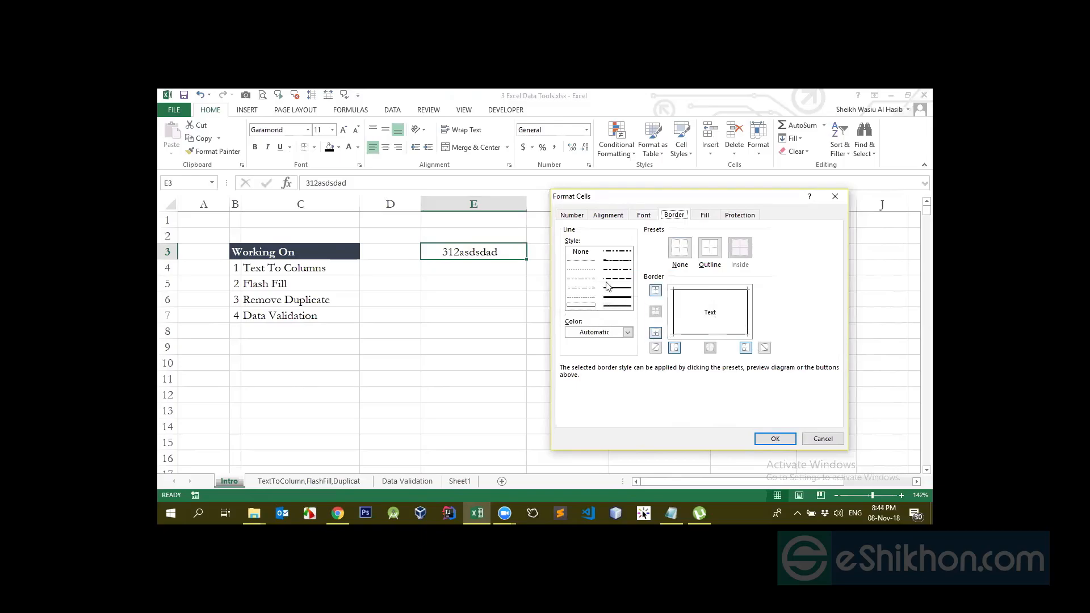
pyautogui.click(618, 297)
pyautogui.click(673, 308)
pyautogui.click(690, 292)
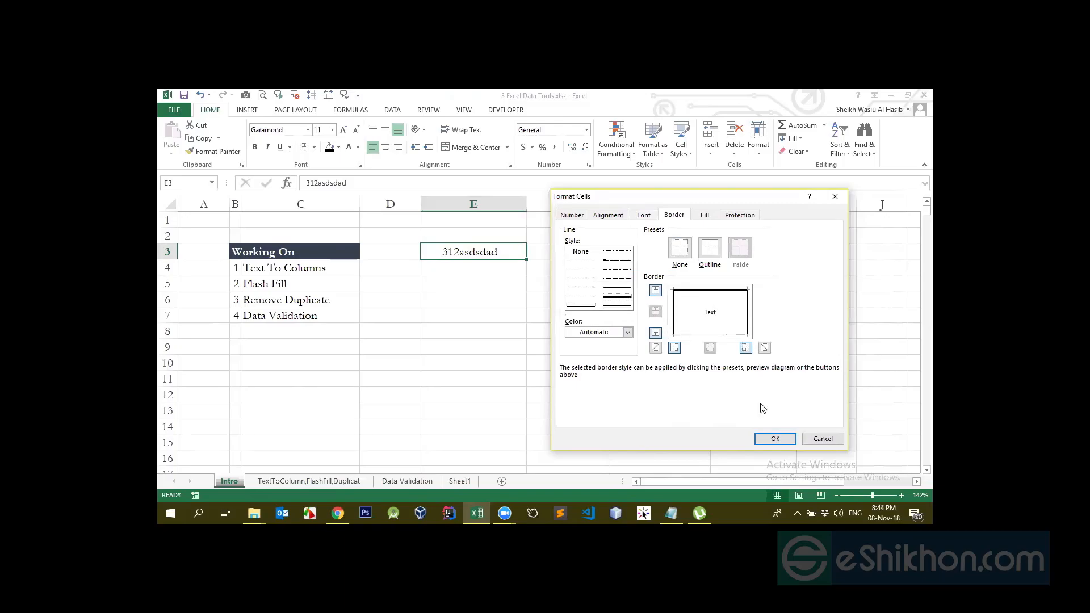
pyautogui.click(775, 440)
pyautogui.click(498, 316)
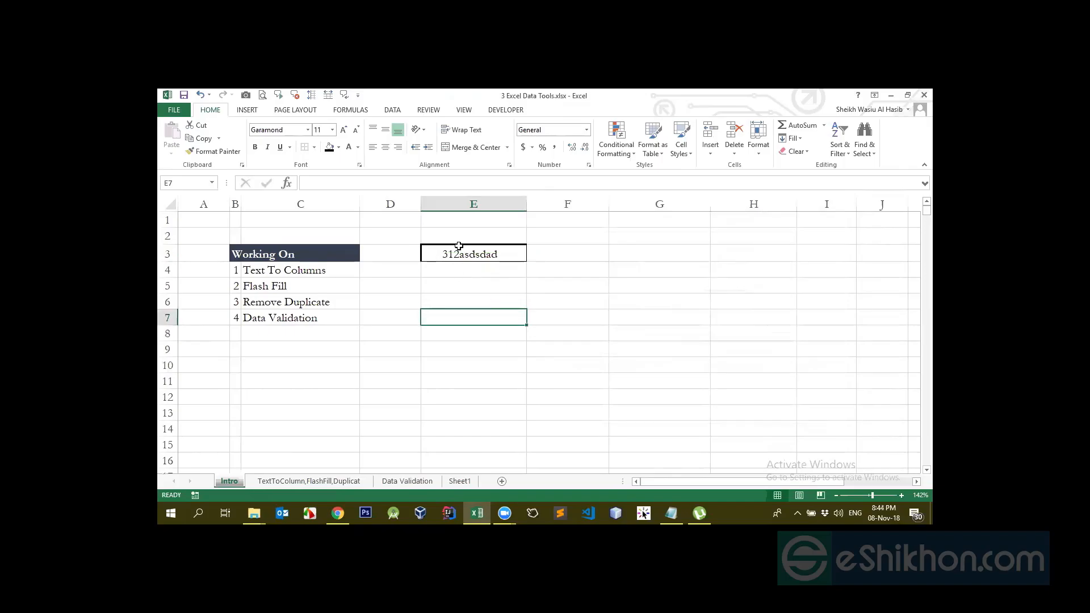
pyautogui.click(460, 251)
# Fill cell E3 with a solid red background through Format Cells
pyautogui.click(589, 165)
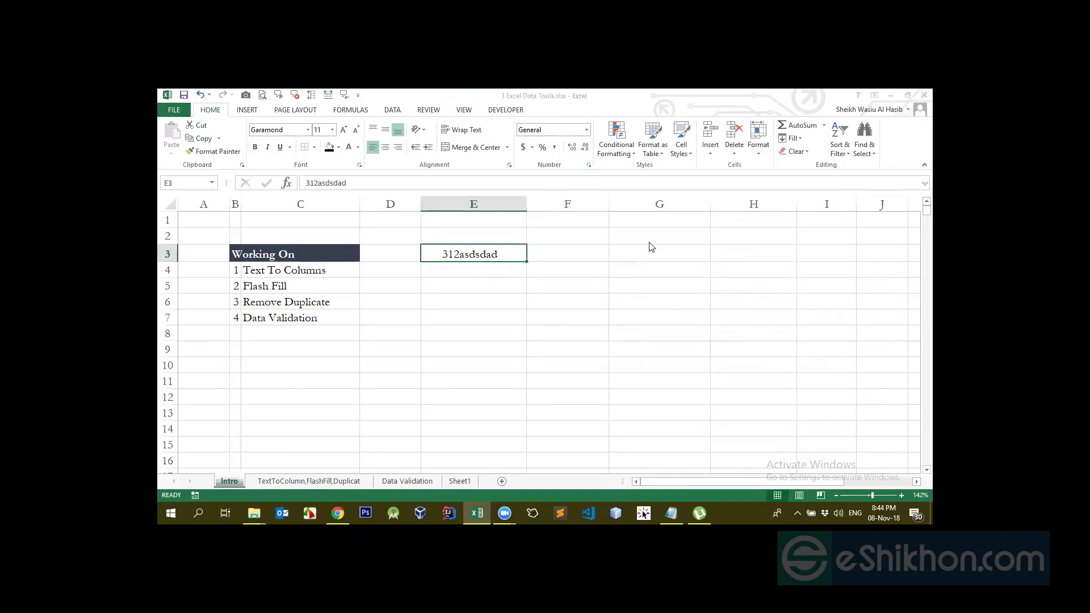
pyautogui.click(643, 215)
pyautogui.click(674, 216)
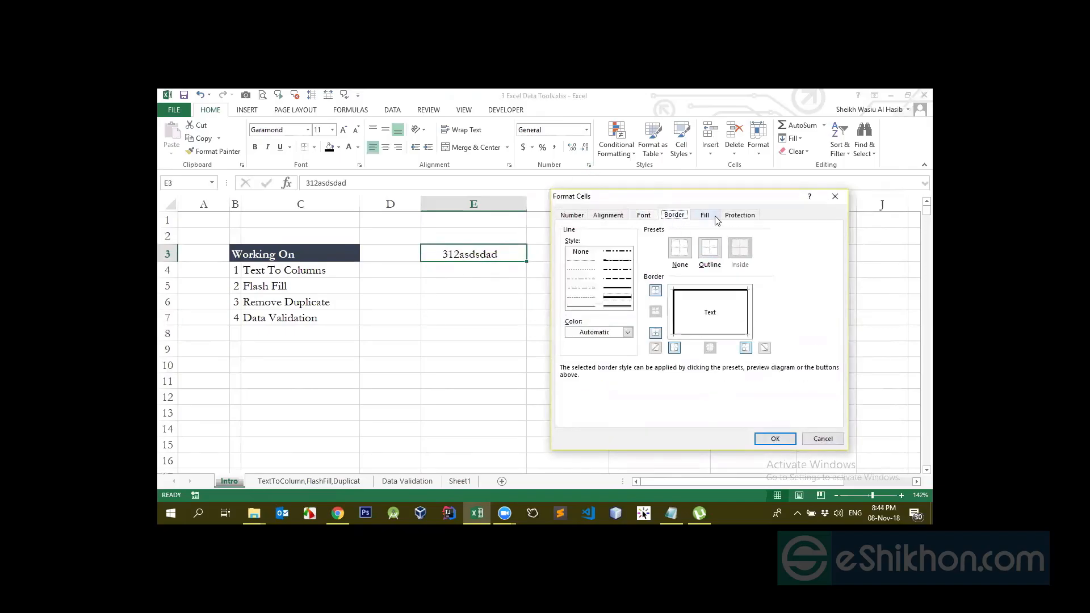
pyautogui.click(705, 217)
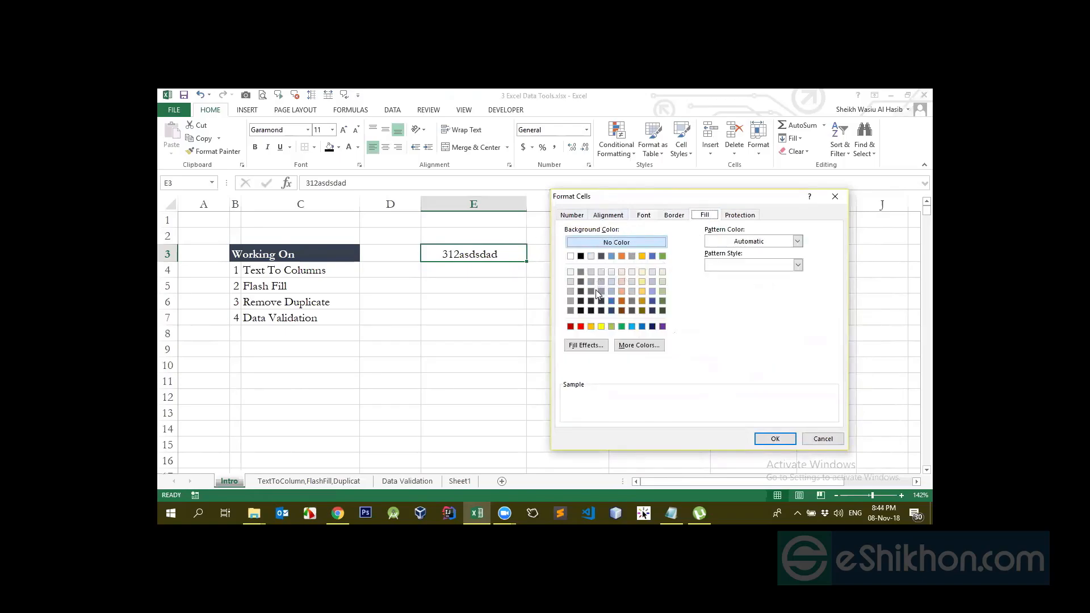
pyautogui.click(581, 327)
pyautogui.click(773, 438)
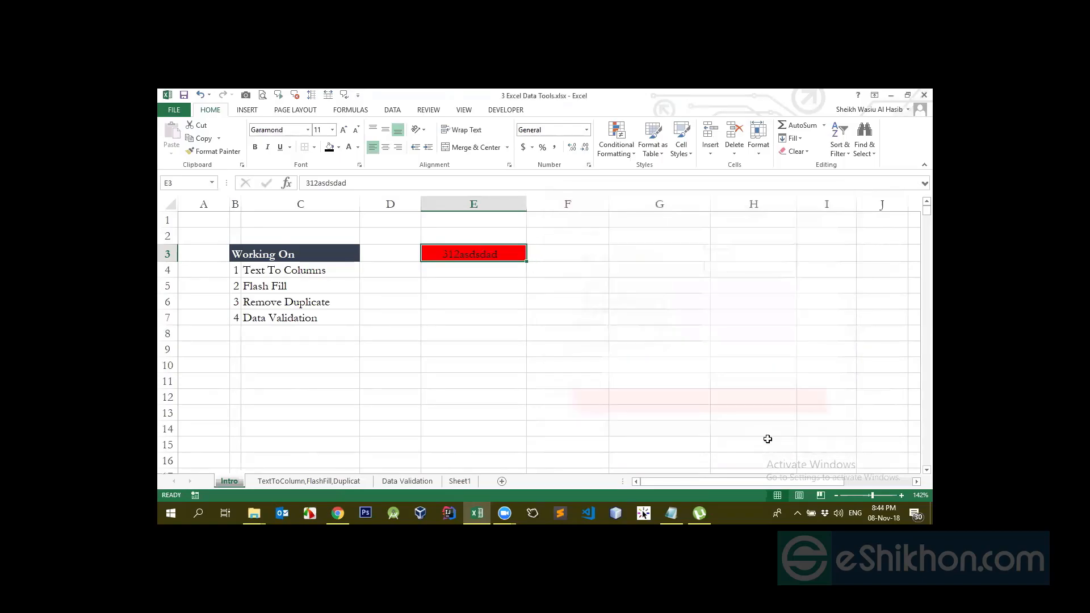
# Set E3's pattern colour to dark blue and confirm its protection with Locked kept
pyautogui.click(589, 165)
pyautogui.moveTo(668, 197); pyautogui.dragTo(755, 197)
pyautogui.click(792, 215)
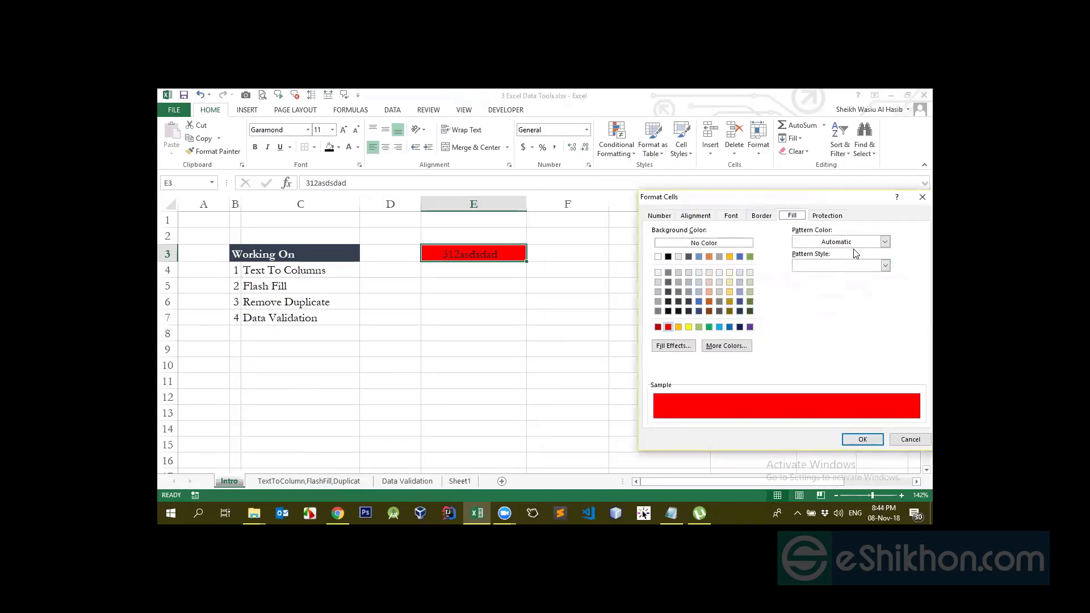
pyautogui.click(884, 242)
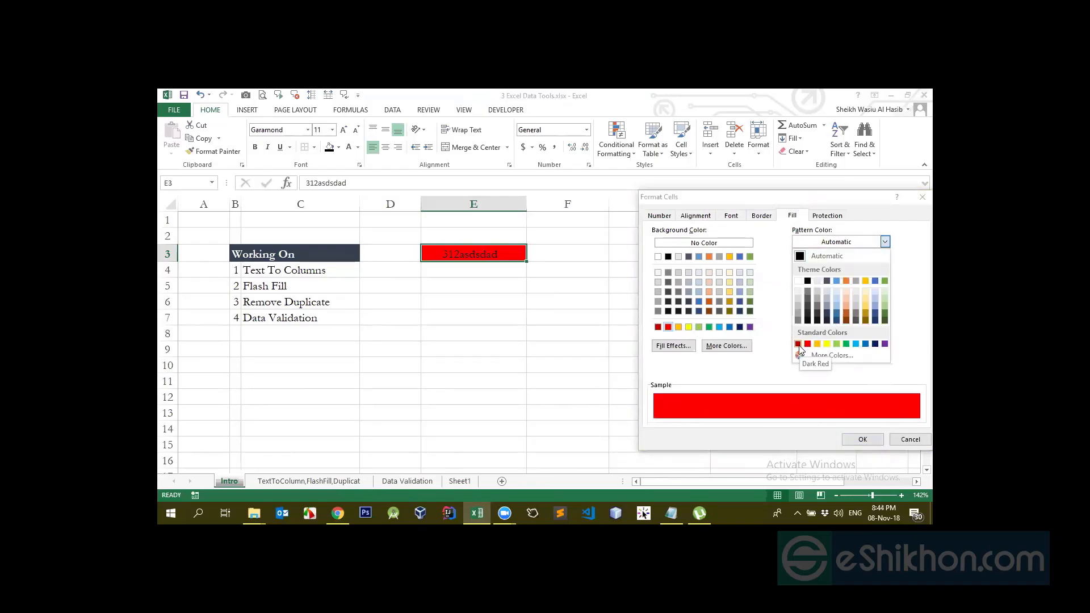
pyautogui.click(875, 344)
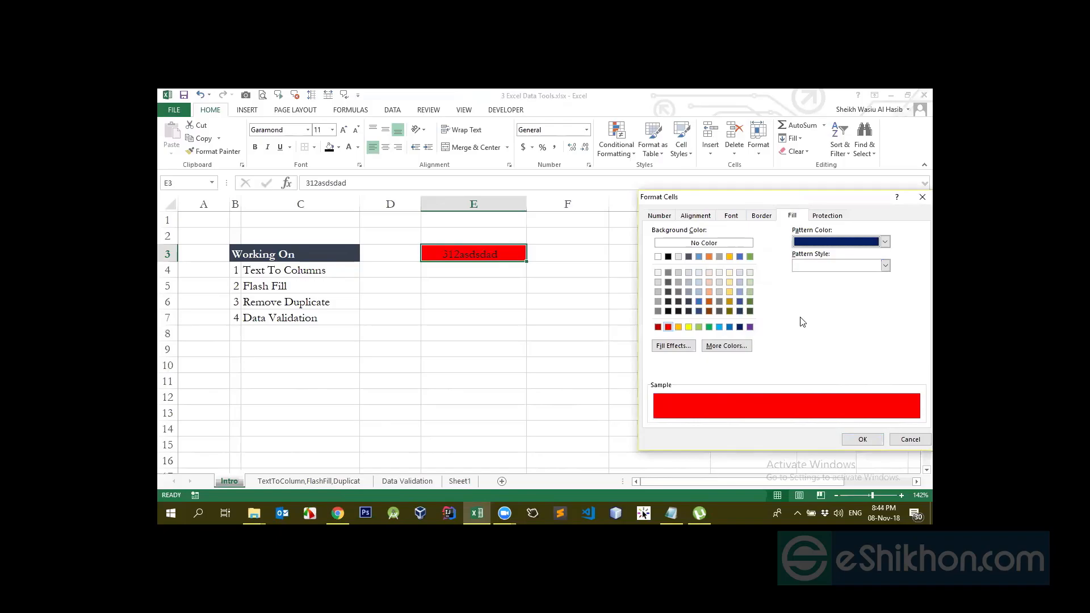
pyautogui.click(832, 218)
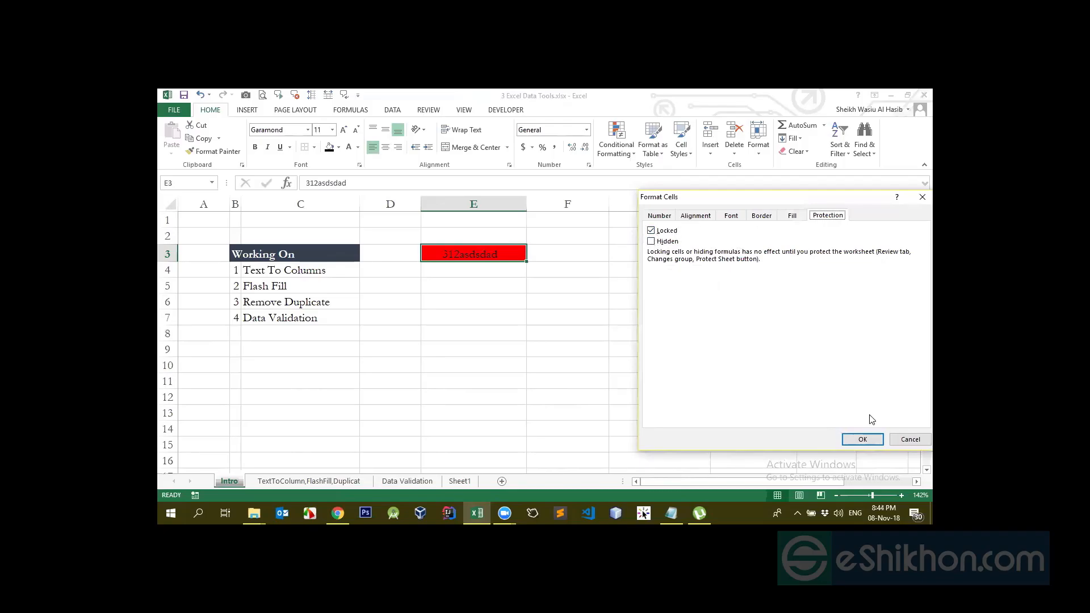
pyautogui.click(862, 440)
pyautogui.click(454, 313)
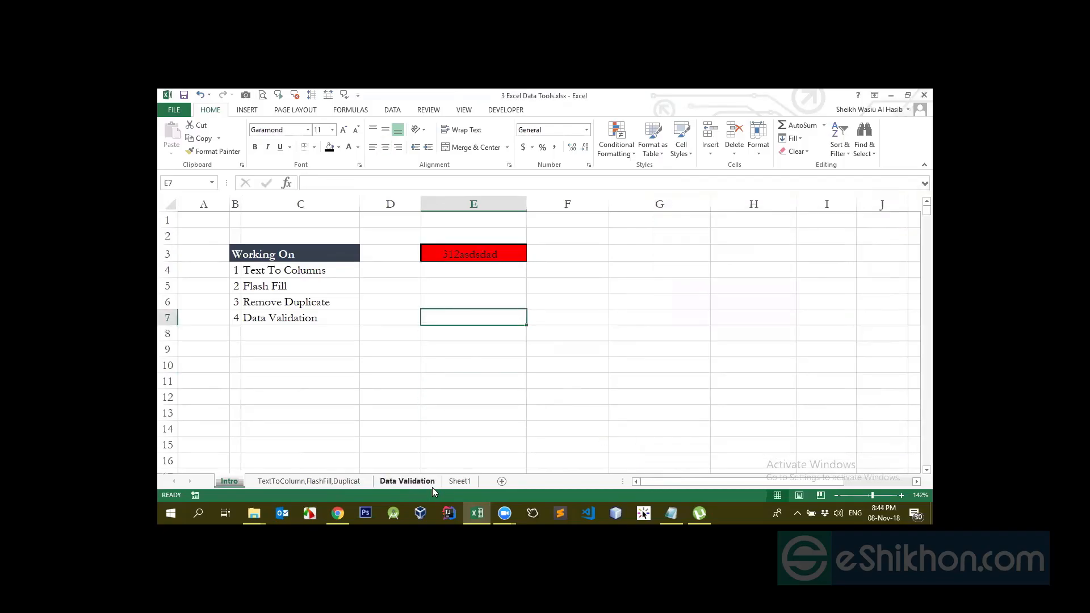
pyautogui.click(463, 253)
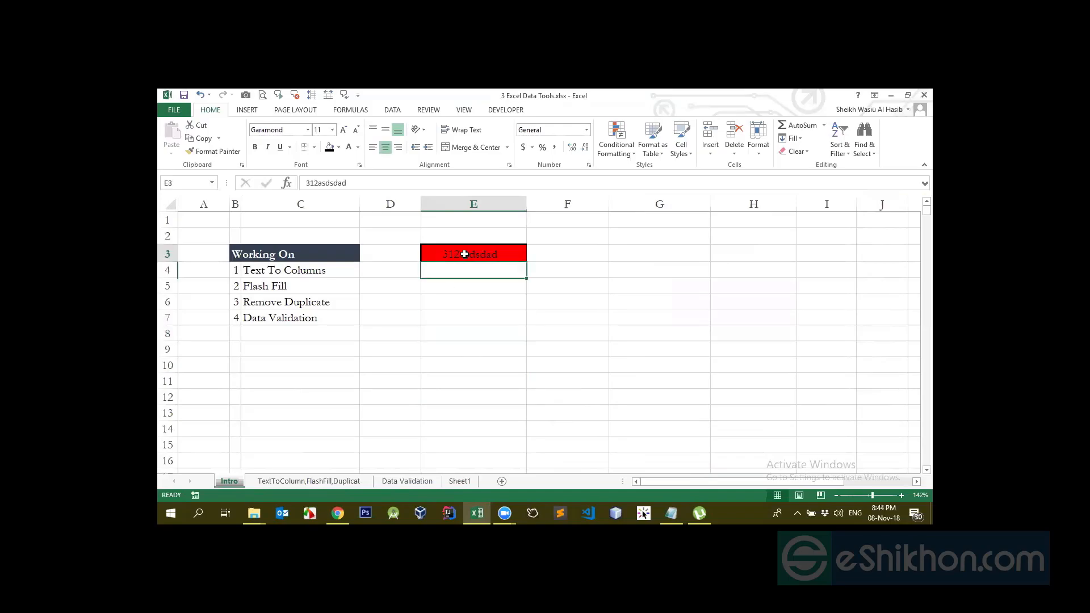
pyautogui.rightClick(237, 481)
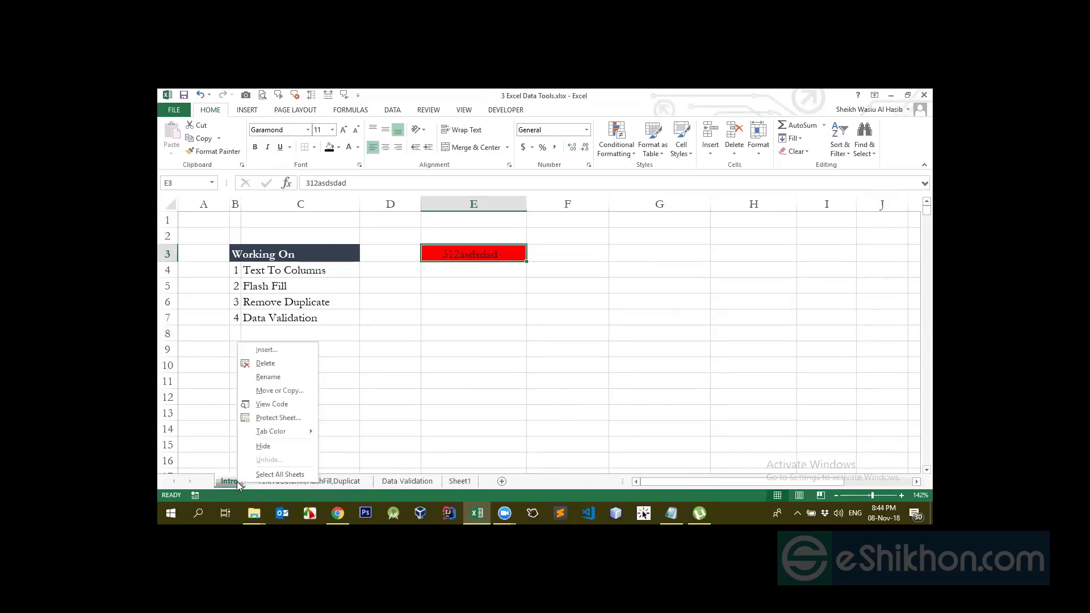
pyautogui.click(264, 418)
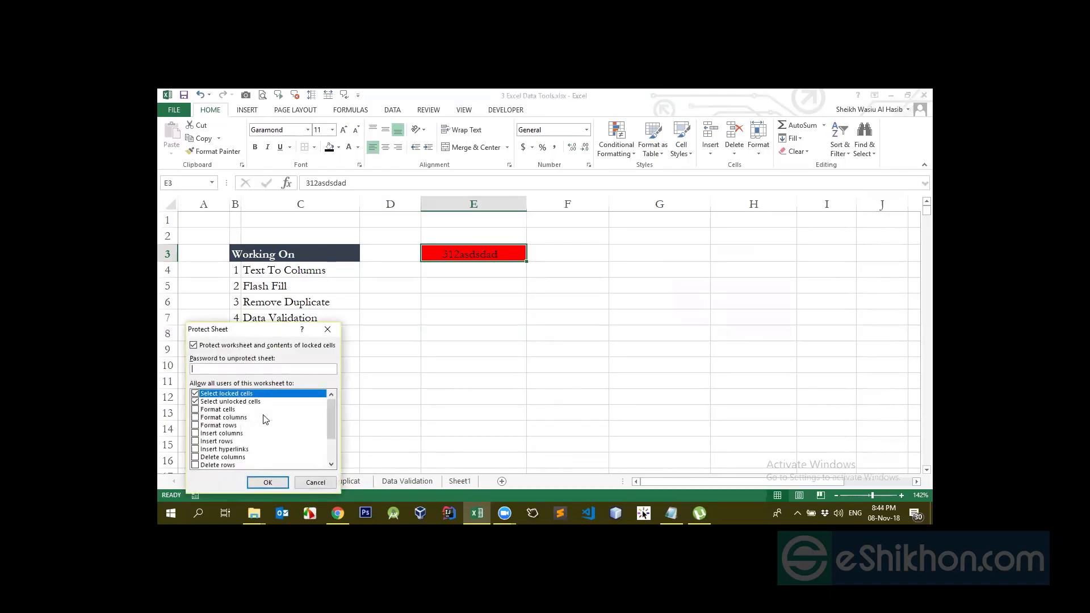
pyautogui.moveTo(266, 325); pyautogui.dragTo(678, 263)
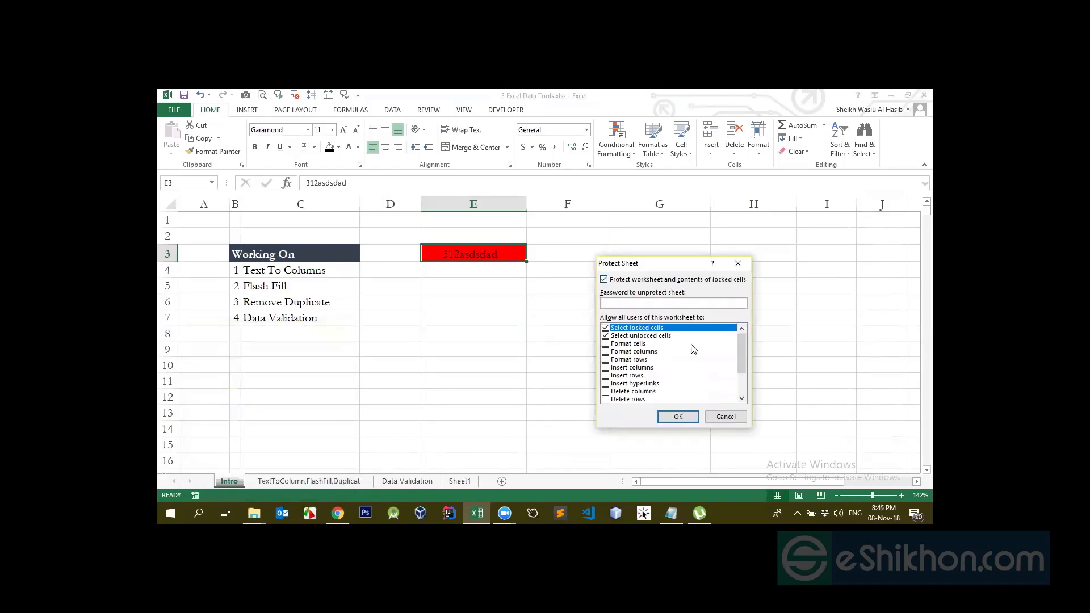
pyautogui.click(726, 416)
pyautogui.click(264, 367)
pyautogui.click(467, 252)
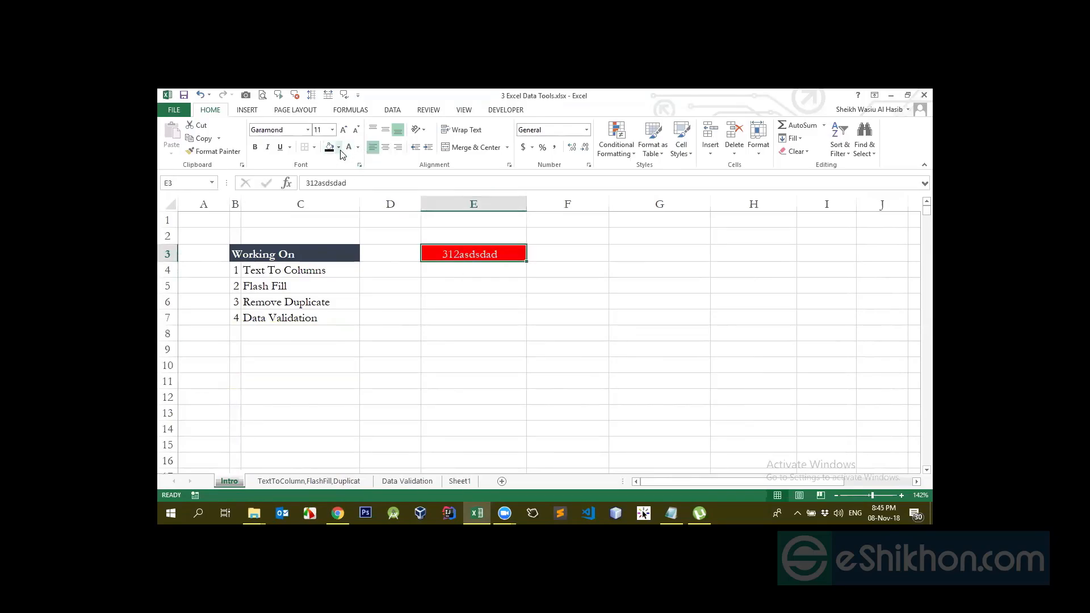
# Set E3's fill to No Fill and its font colour to black (Automatic)
pyautogui.click(338, 147)
pyautogui.click(347, 250)
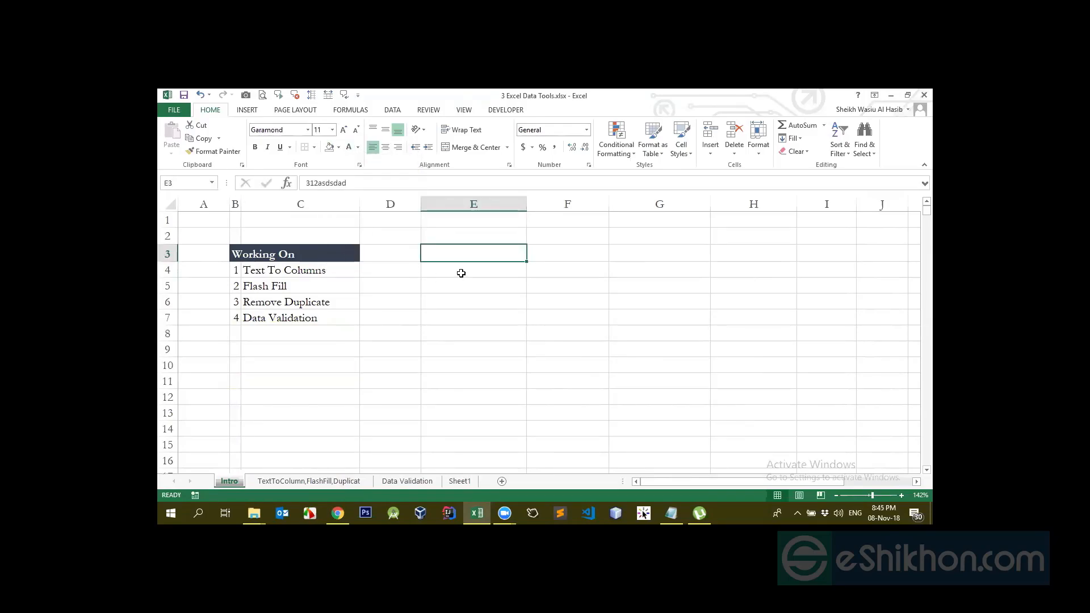
pyautogui.click(358, 147)
pyautogui.click(358, 188)
# Click between E3 and cells E5, E8 and C14 to check the plain black text
pyautogui.click(493, 284)
pyautogui.click(495, 253)
pyautogui.click(482, 331)
pyautogui.click(476, 254)
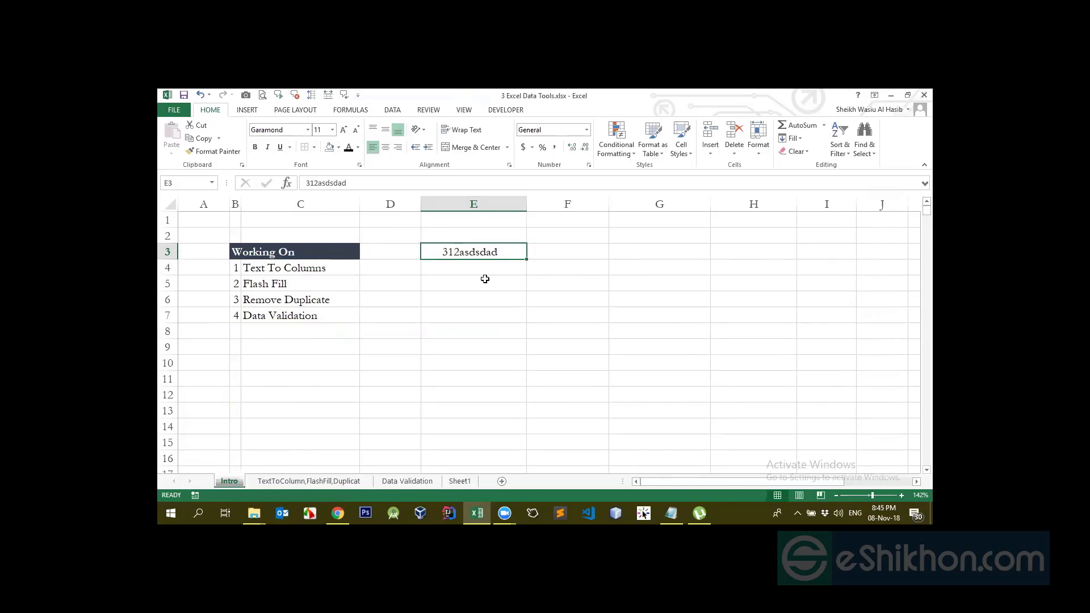
pyautogui.click(318, 426)
pyautogui.click(510, 336)
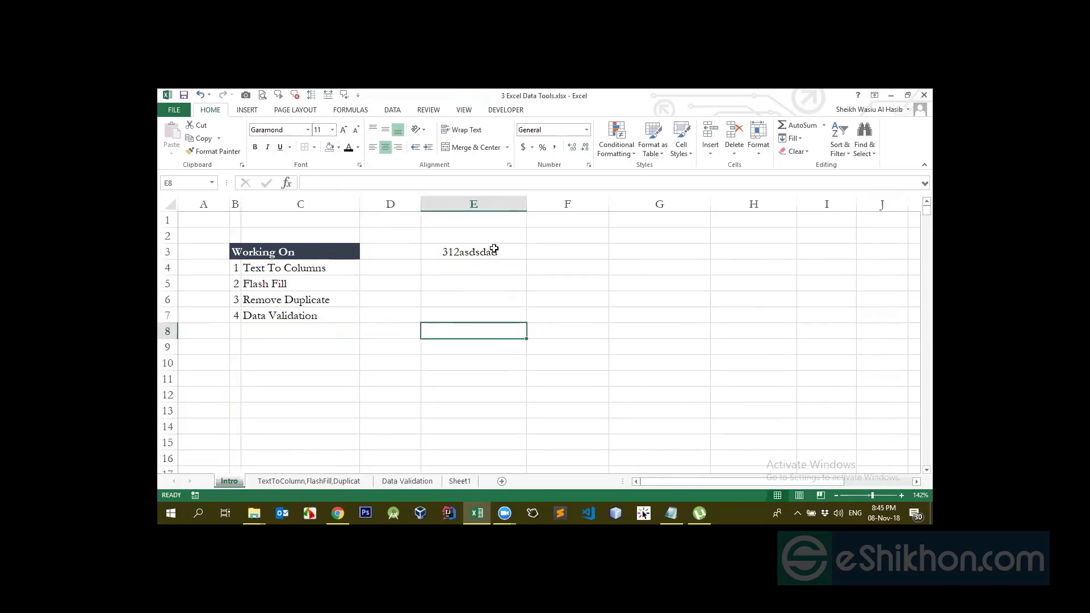
pyautogui.click(493, 251)
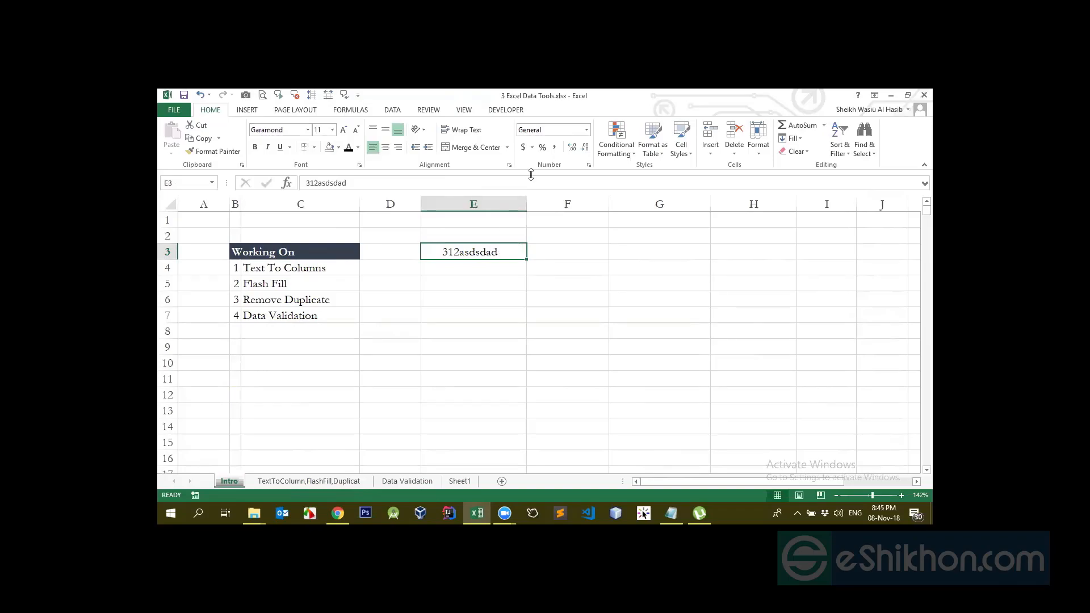
# Review E3's protection settings, then protect the Intro sheet with the default allowed actions
pyautogui.click(589, 164)
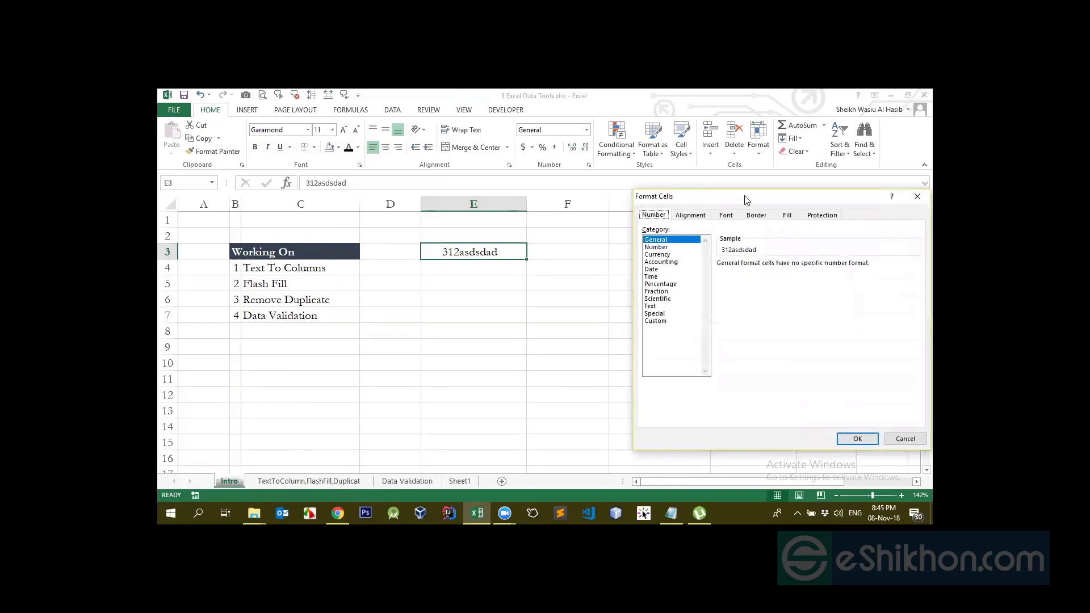
pyautogui.click(818, 214)
pyautogui.click(907, 439)
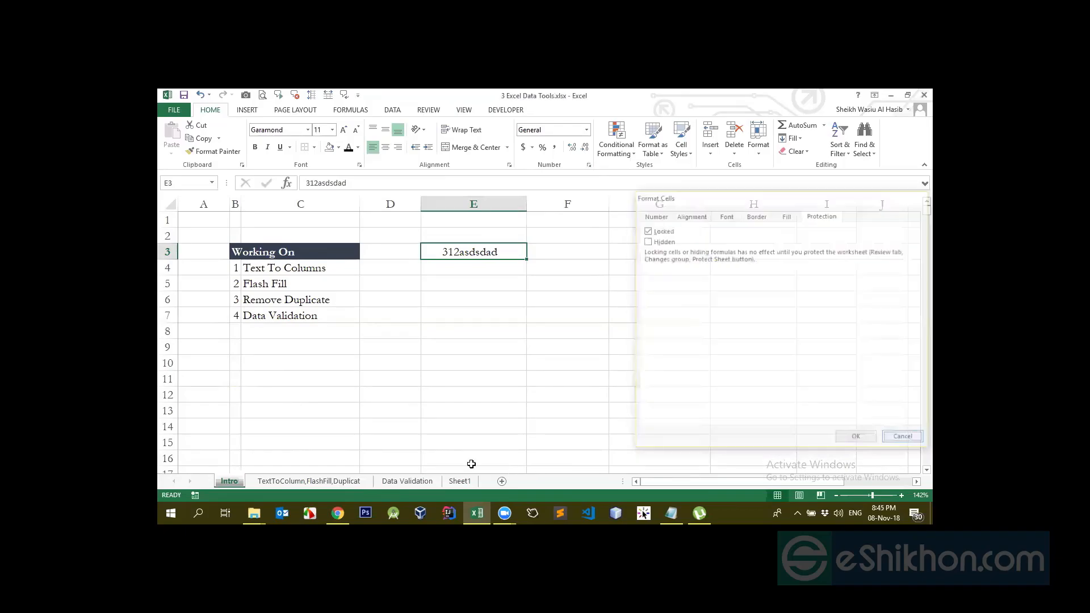
pyautogui.rightClick(227, 482)
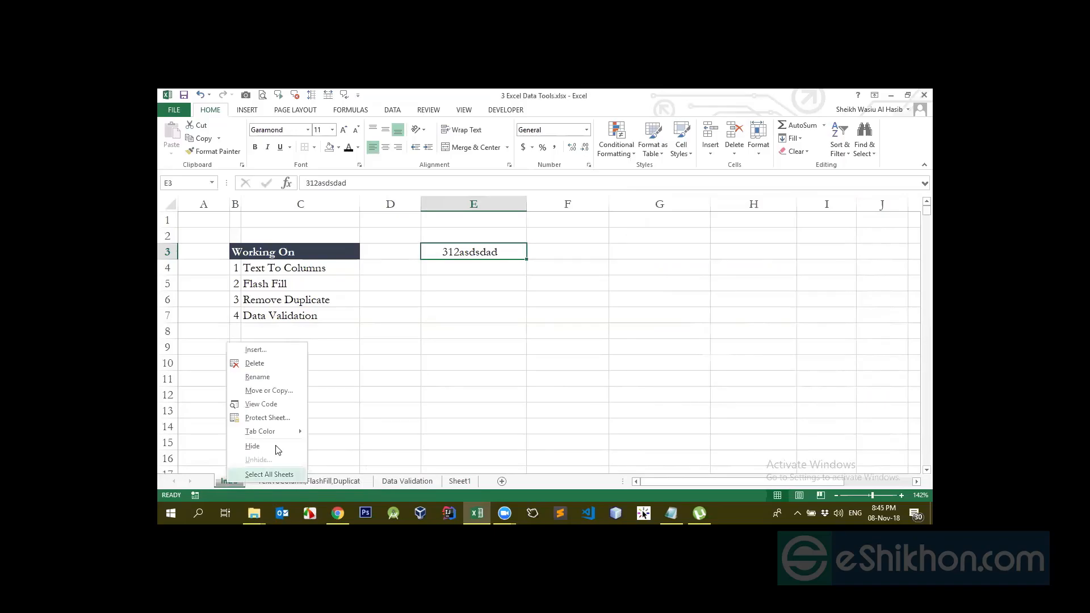
pyautogui.click(267, 418)
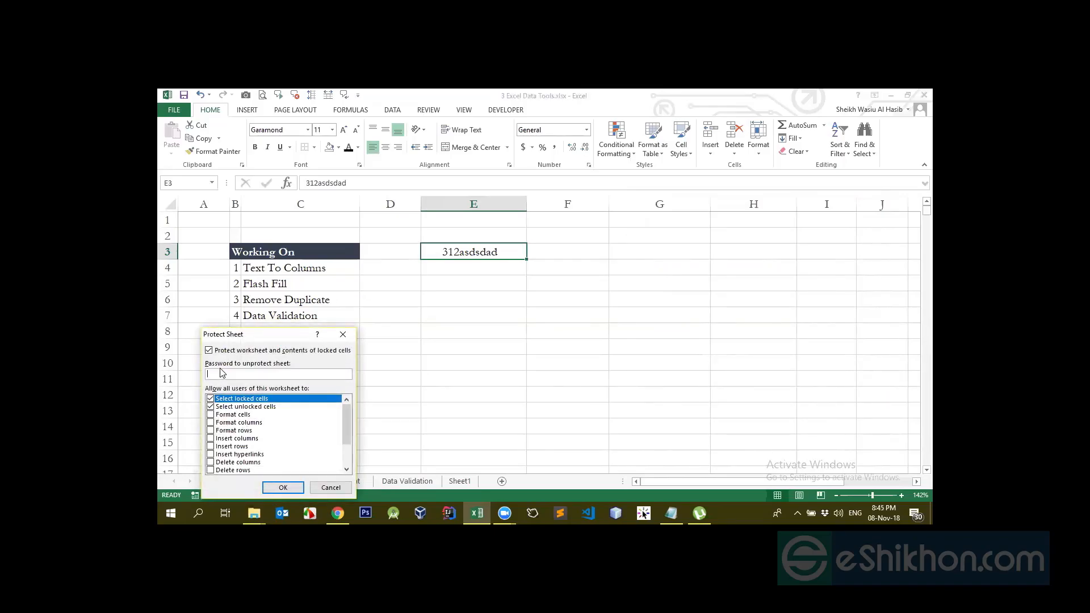
pyautogui.press('Return')
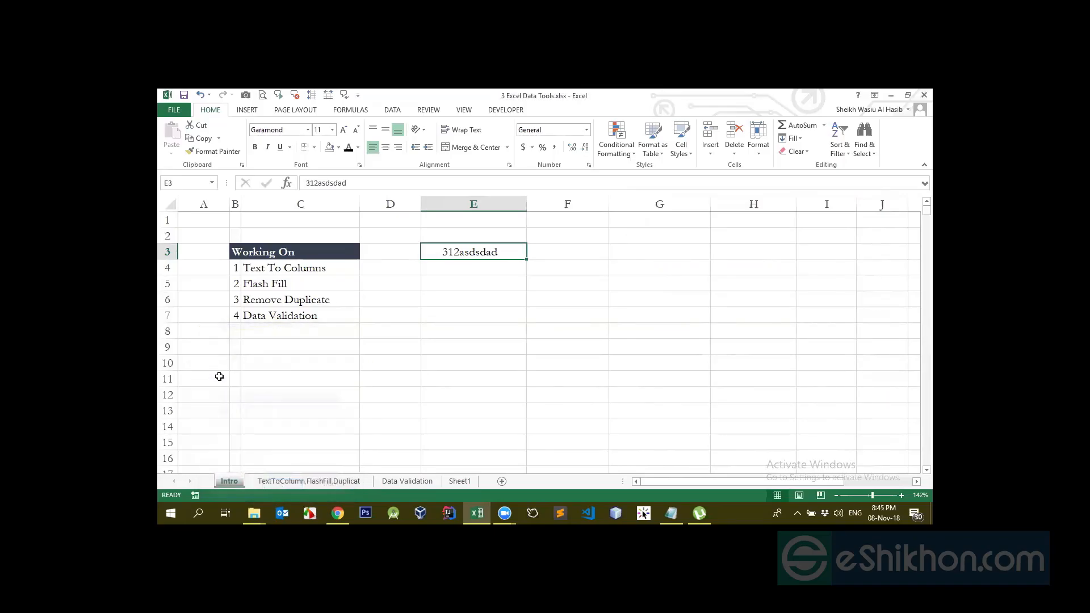
# Try editing cells E7, H7 and H3, dismissing each protected-sheet warning
pyautogui.click(425, 343)
pyautogui.click(466, 320)
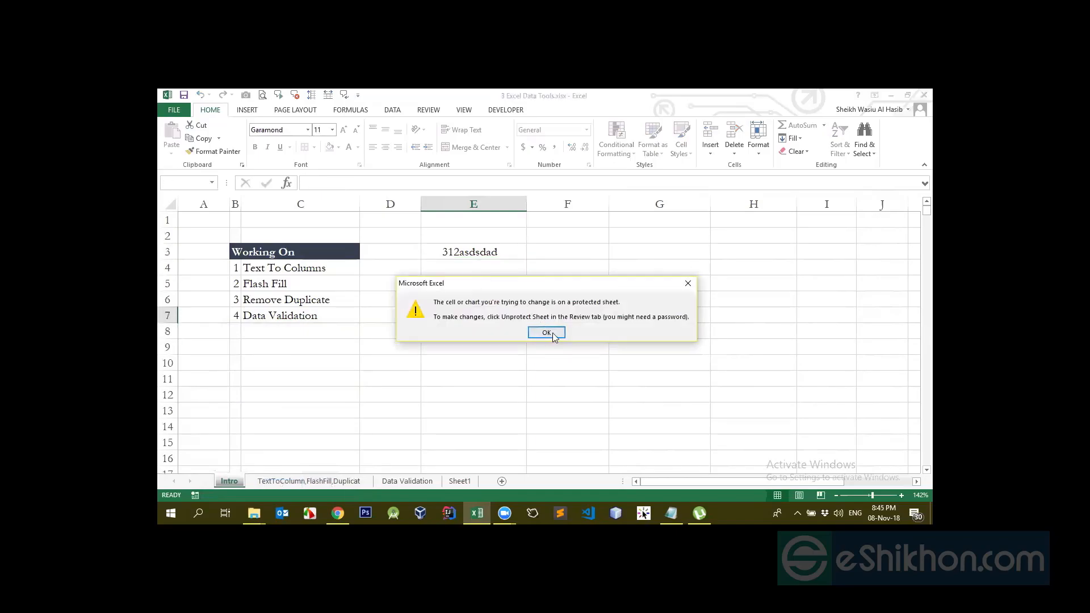
pyautogui.click(546, 332)
pyautogui.click(811, 300)
pyautogui.doubleClick(752, 321)
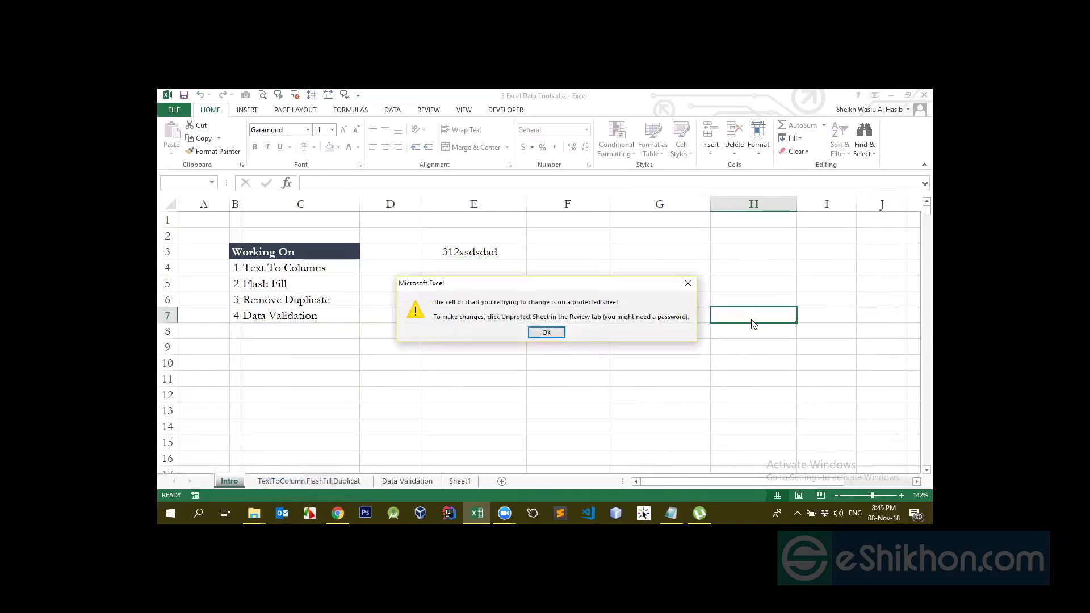
pyautogui.click(547, 332)
pyautogui.press('Up')
pyautogui.press('Up')
pyautogui.press('Up')
pyautogui.press('Up')
pyautogui.press('Up')
pyautogui.press('Up')
pyautogui.click(742, 253)
pyautogui.doubleClick(742, 252)
pyautogui.click(548, 332)
# Try editing D11, C11, C9, G11 and E3, dismissing each protected-sheet warning
pyautogui.doubleClick(360, 379)
pyautogui.doubleClick(387, 379)
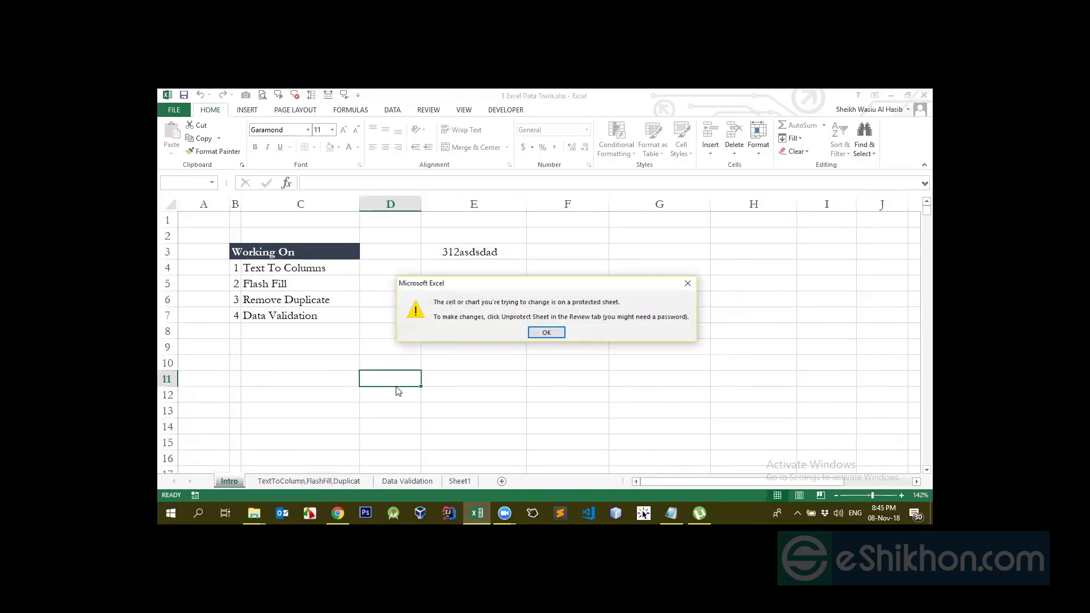
pyautogui.press('Return')
pyautogui.doubleClick(339, 379)
pyautogui.press('Return')
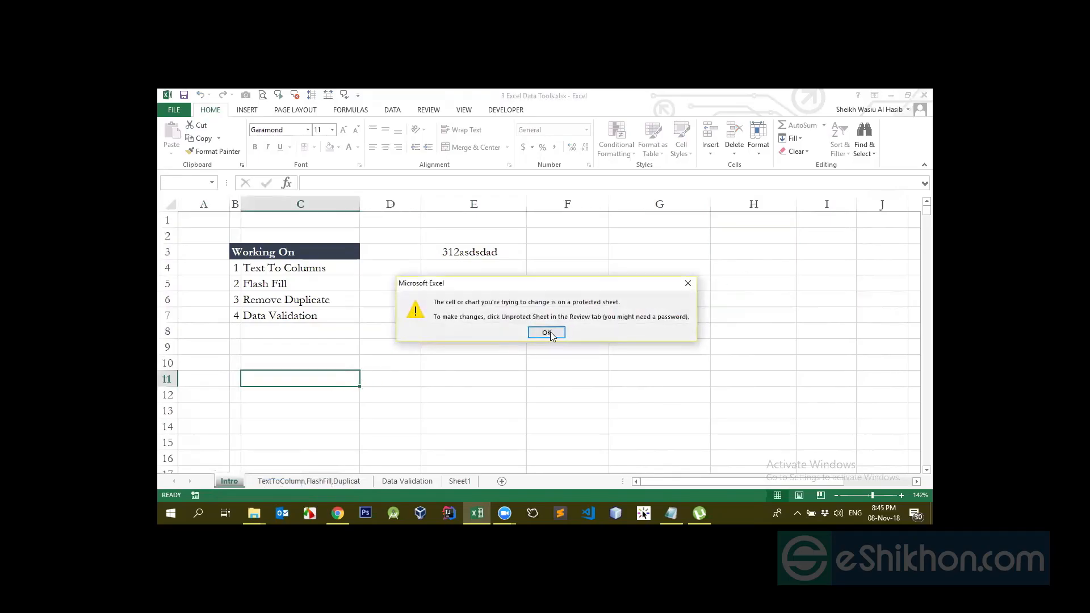
pyautogui.click(319, 350)
pyautogui.doubleClick(320, 350)
pyautogui.click(548, 332)
pyautogui.doubleClick(609, 378)
pyautogui.doubleClick(620, 378)
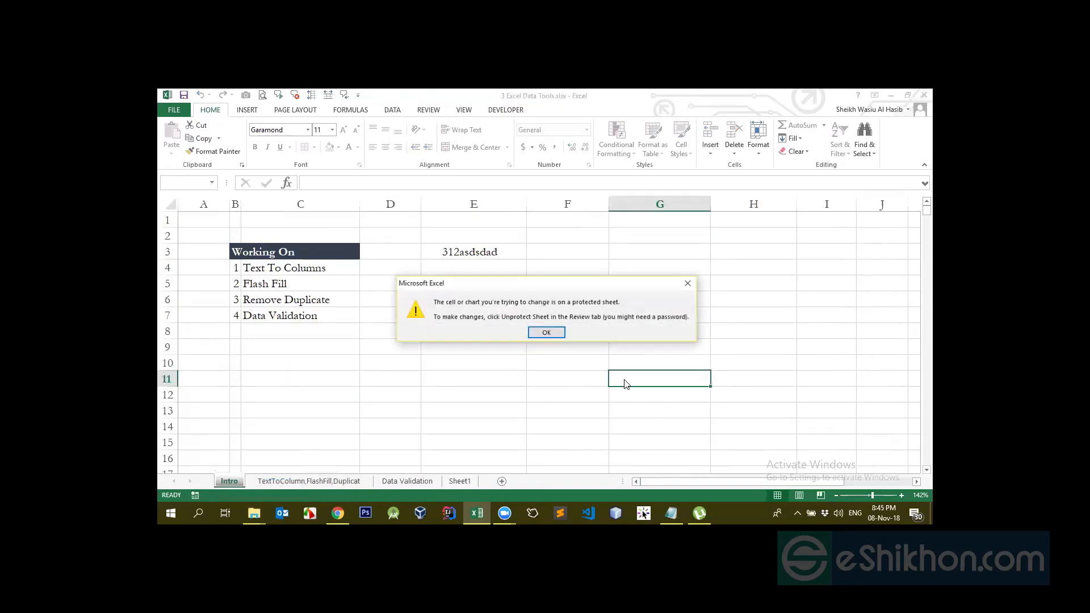
pyautogui.click(554, 333)
pyautogui.click(458, 283)
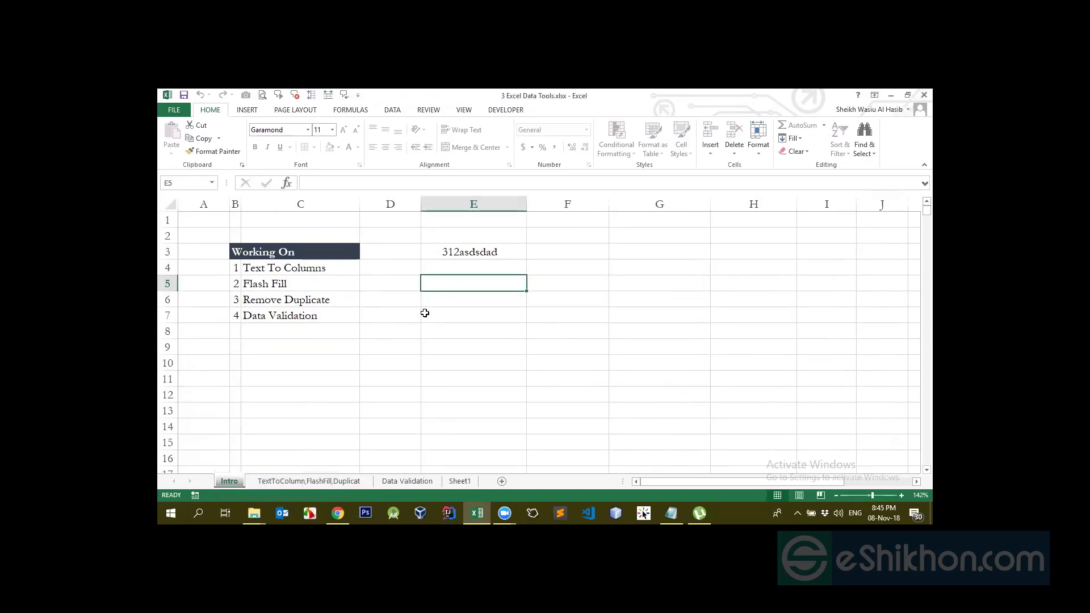
pyautogui.doubleClick(461, 250)
pyautogui.click(546, 332)
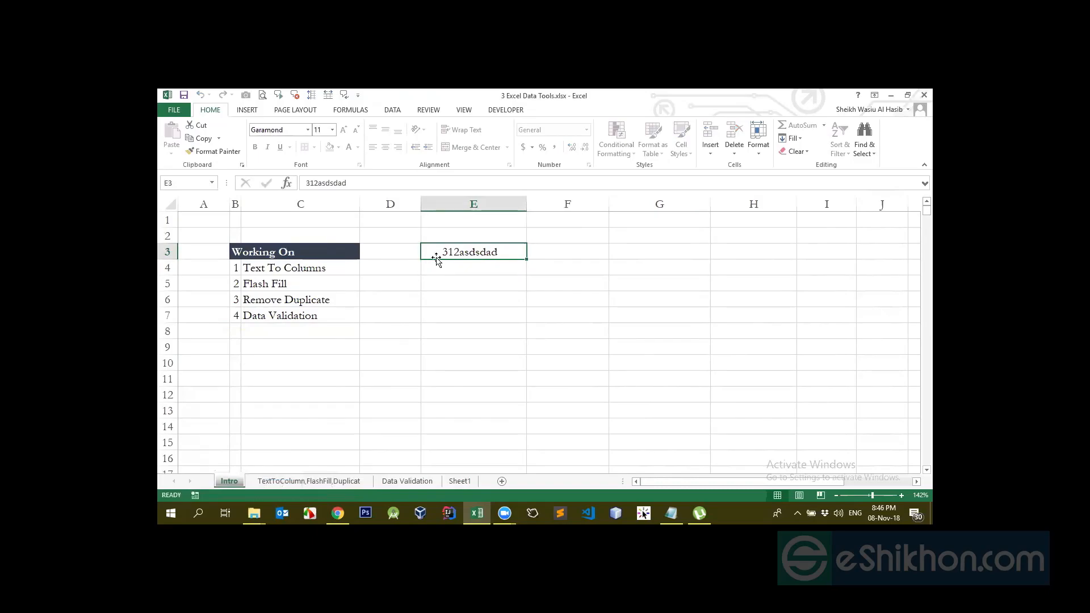
# Select E3 and unprotect the Intro sheet from the sheet tab menu
pyautogui.click(451, 283)
pyautogui.click(453, 253)
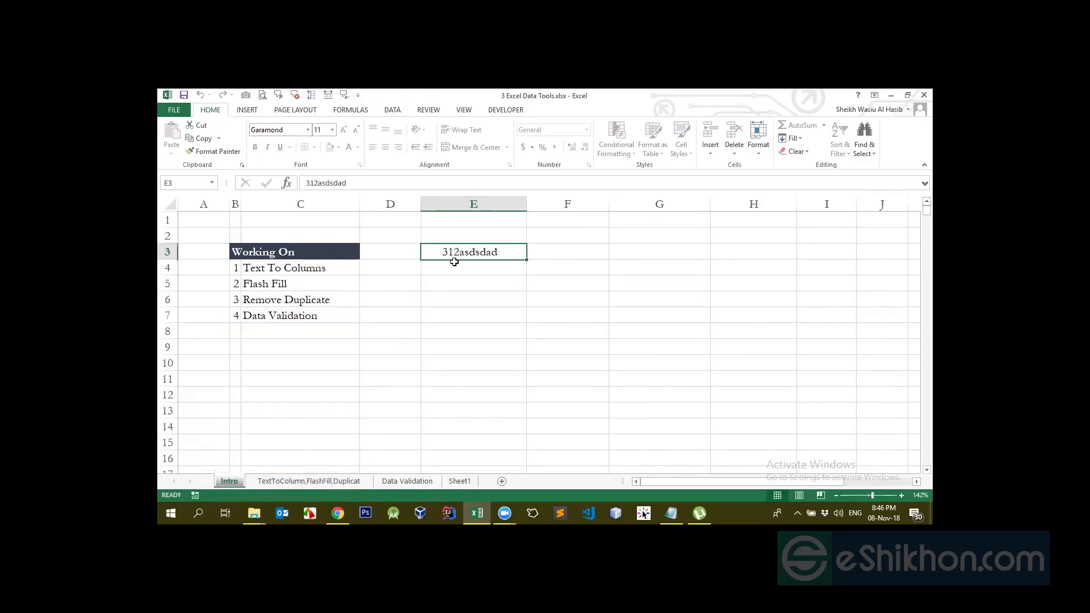
pyautogui.rightClick(231, 480)
pyautogui.click(264, 416)
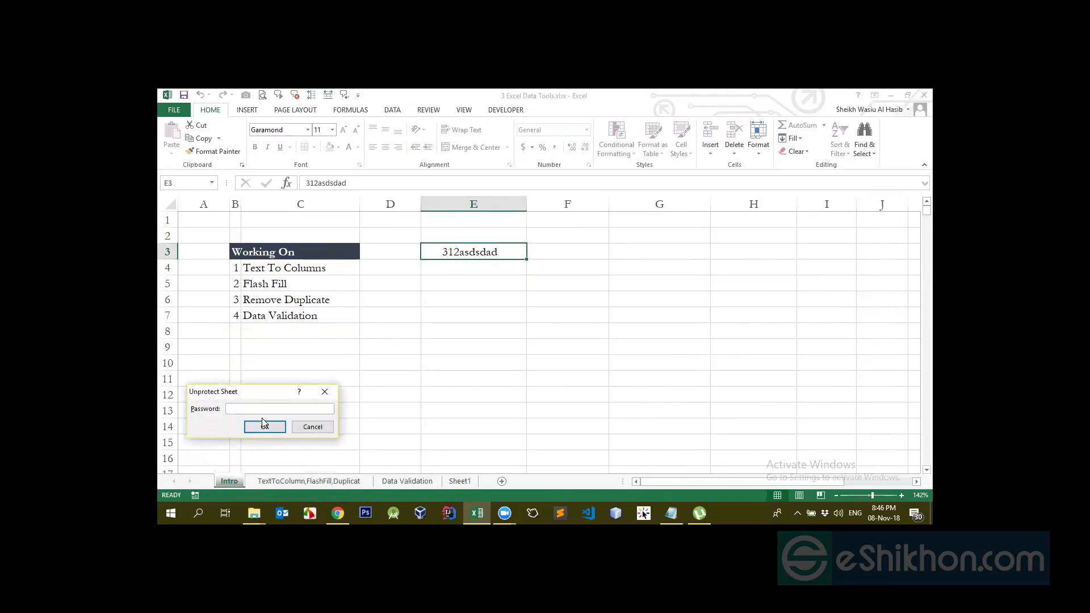
pyautogui.click(264, 425)
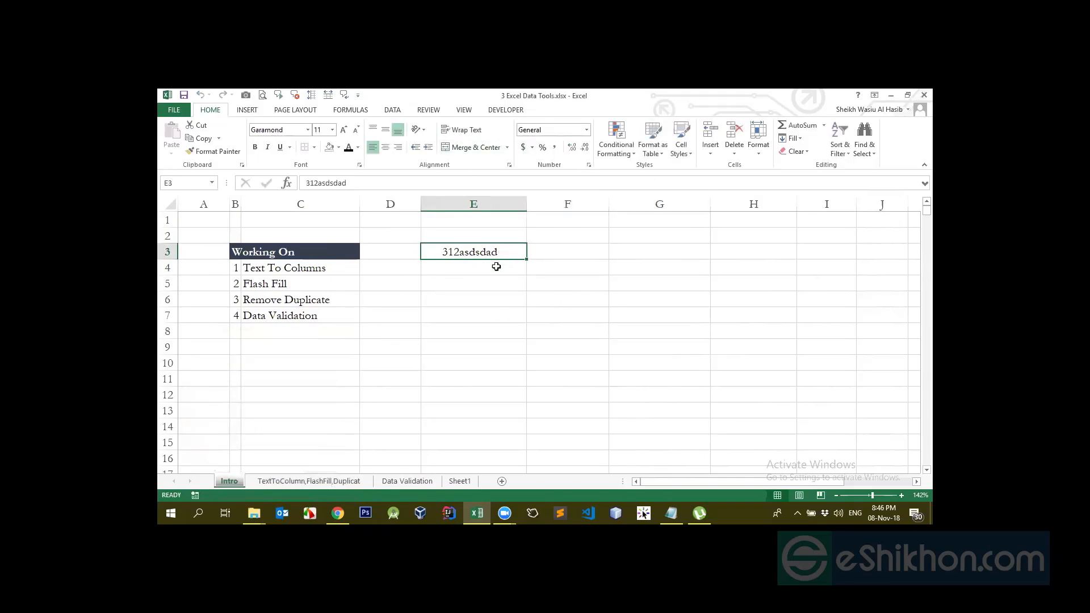
# Clear Locked for E3 in Format Cells but cancel the dialog, then reselect E3
pyautogui.click(589, 165)
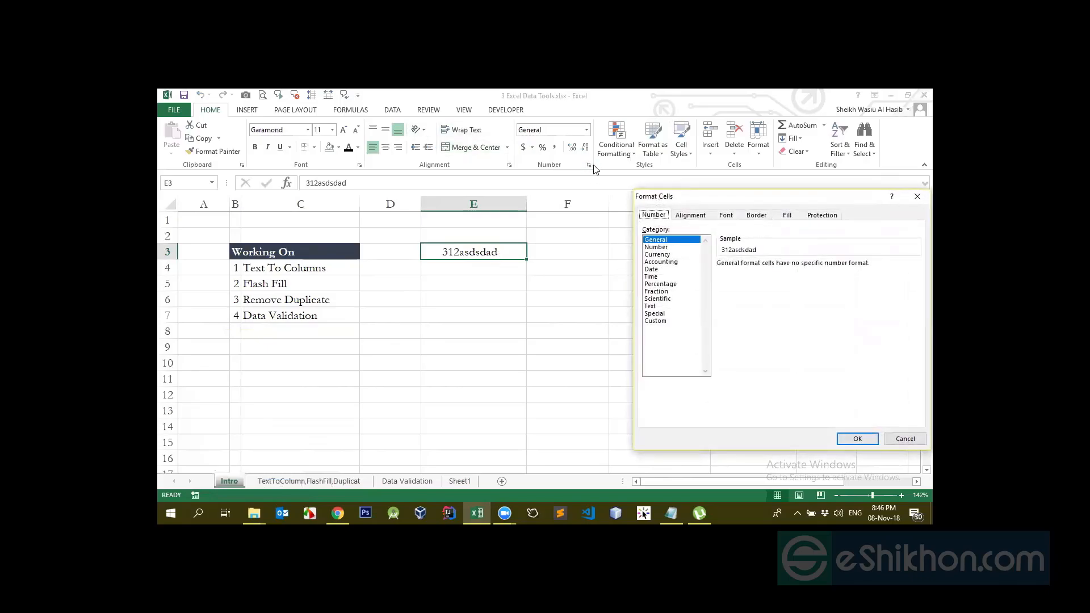
pyautogui.click(824, 216)
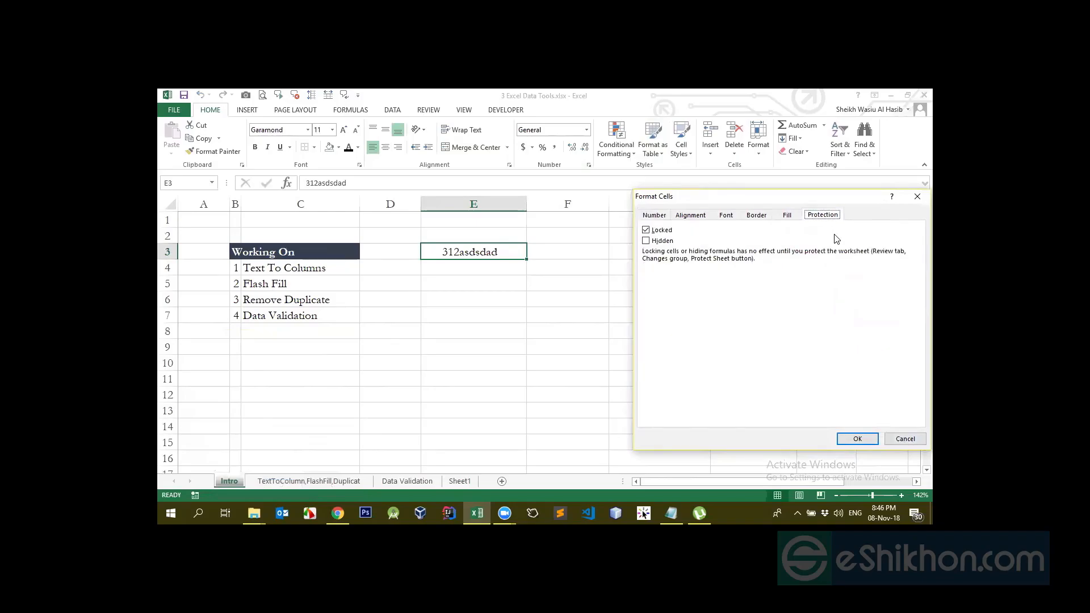
pyautogui.click(648, 231)
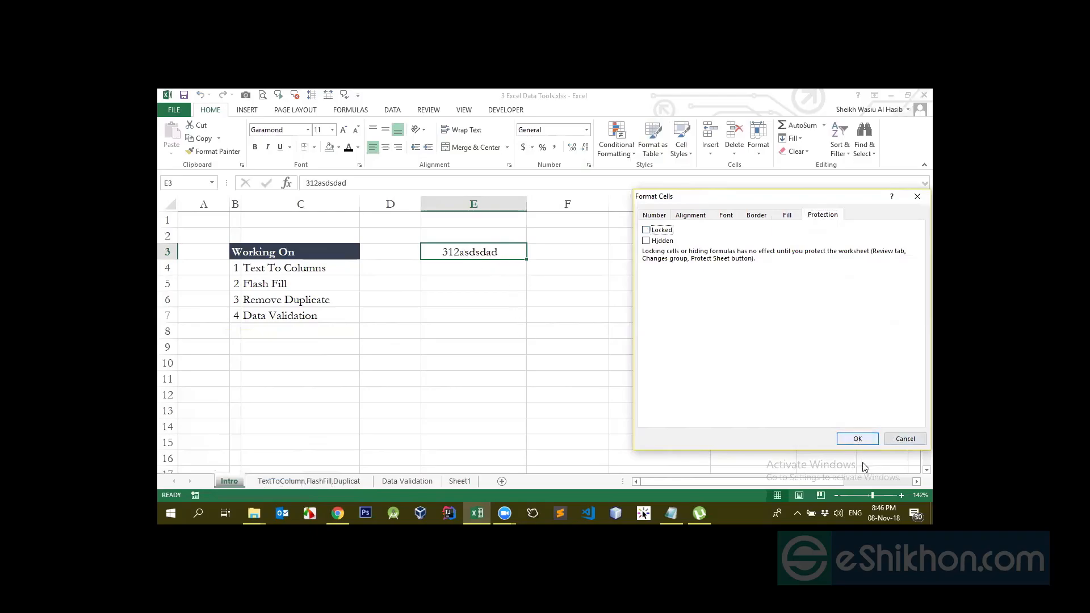
pyautogui.click(905, 441)
pyautogui.click(501, 268)
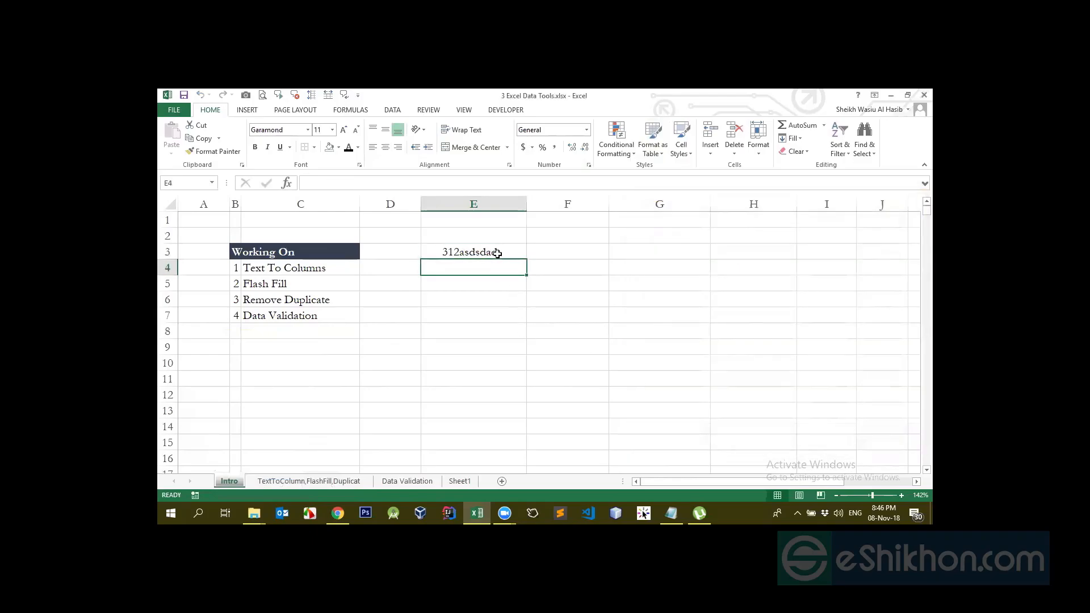
pyautogui.click(497, 253)
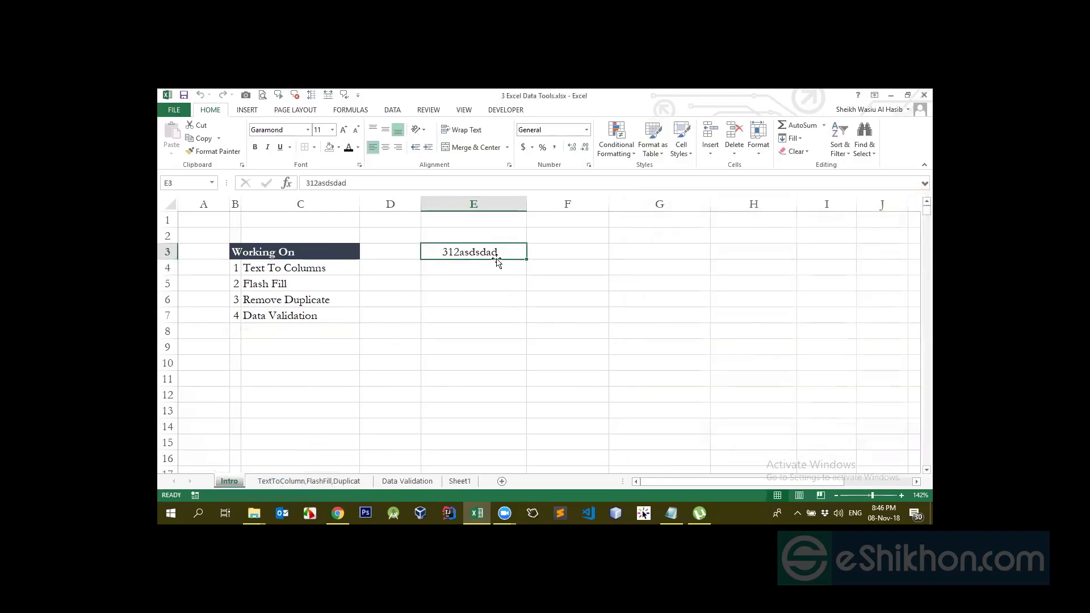
# Uncheck Locked on E3's Protection settings and confirm with OK
pyautogui.click(589, 166)
pyautogui.click(821, 215)
pyautogui.click(646, 229)
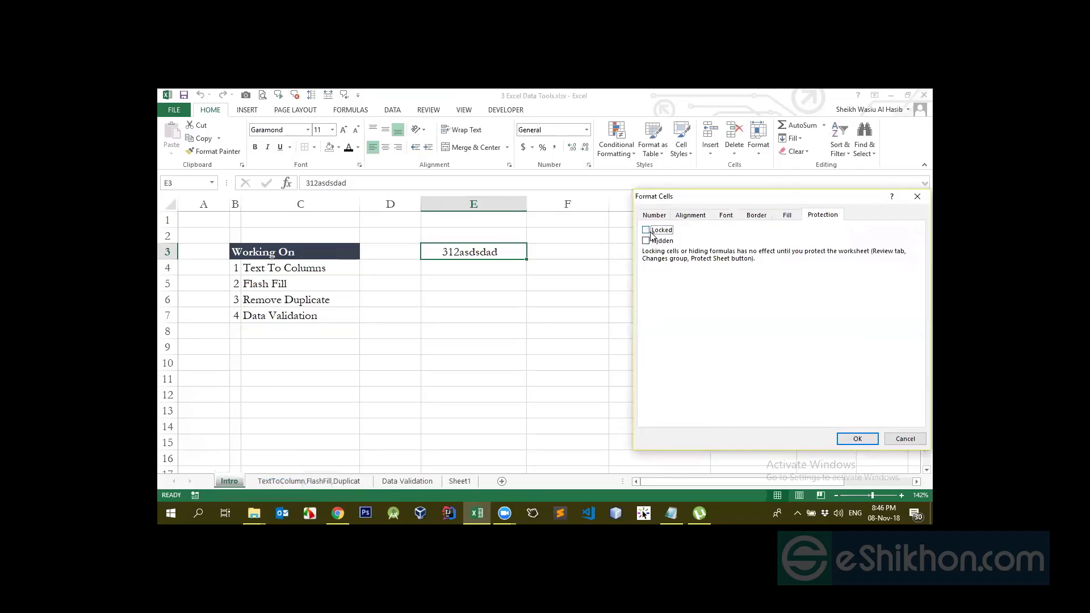
pyautogui.click(858, 440)
# Click through cells E7, E10, G8, E4, E8 and E6
pyautogui.click(488, 317)
pyautogui.click(484, 363)
pyautogui.click(658, 331)
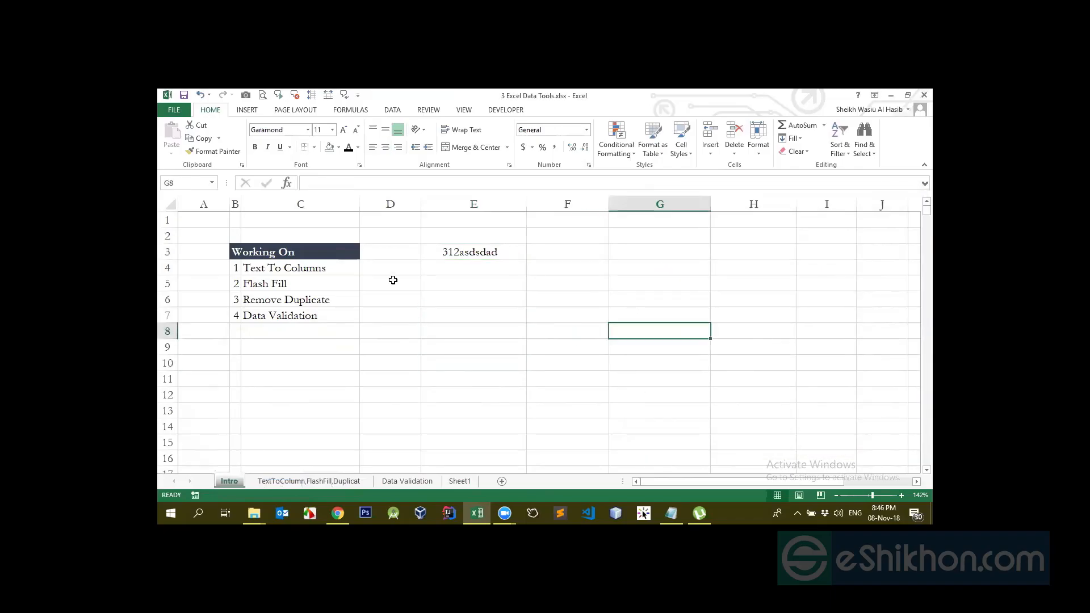
pyautogui.click(469, 267)
pyautogui.click(519, 324)
pyautogui.click(476, 293)
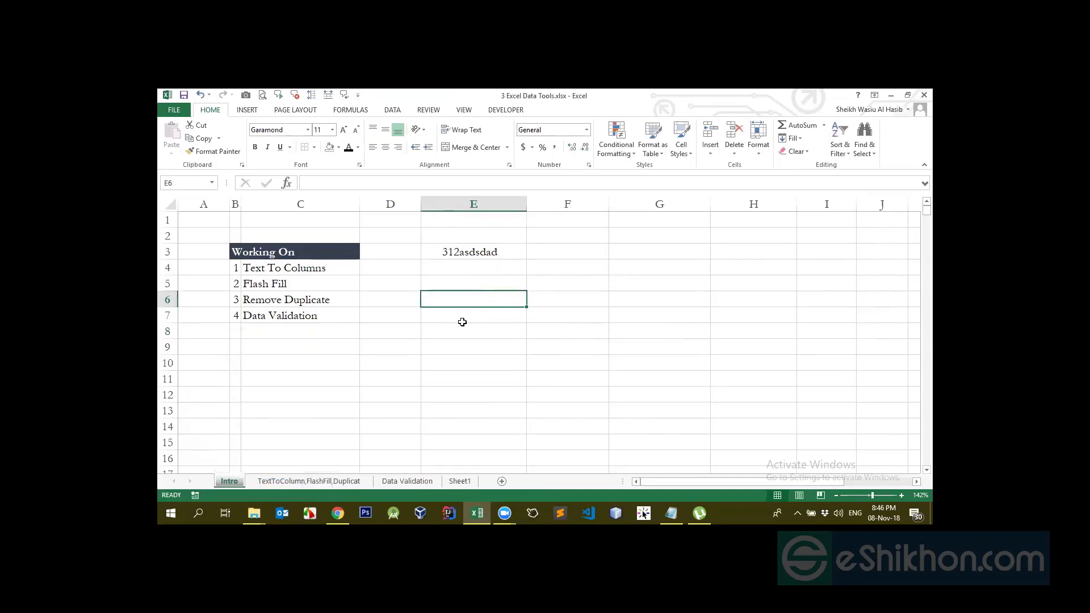
# Confirm E6 stays locked, then protect the Intro sheet with the default options
pyautogui.click(588, 165)
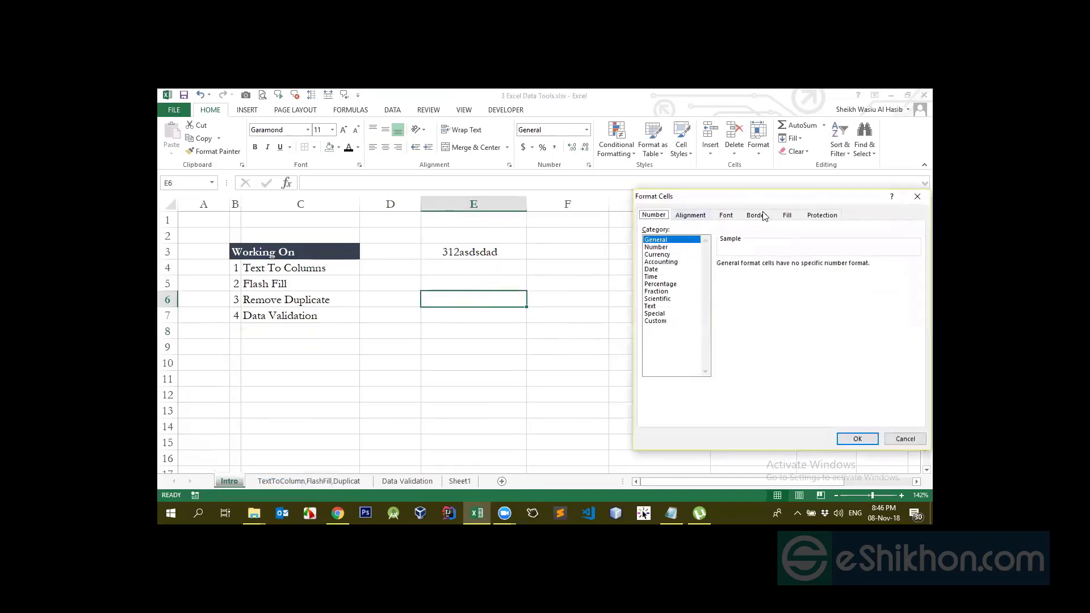
pyautogui.click(822, 214)
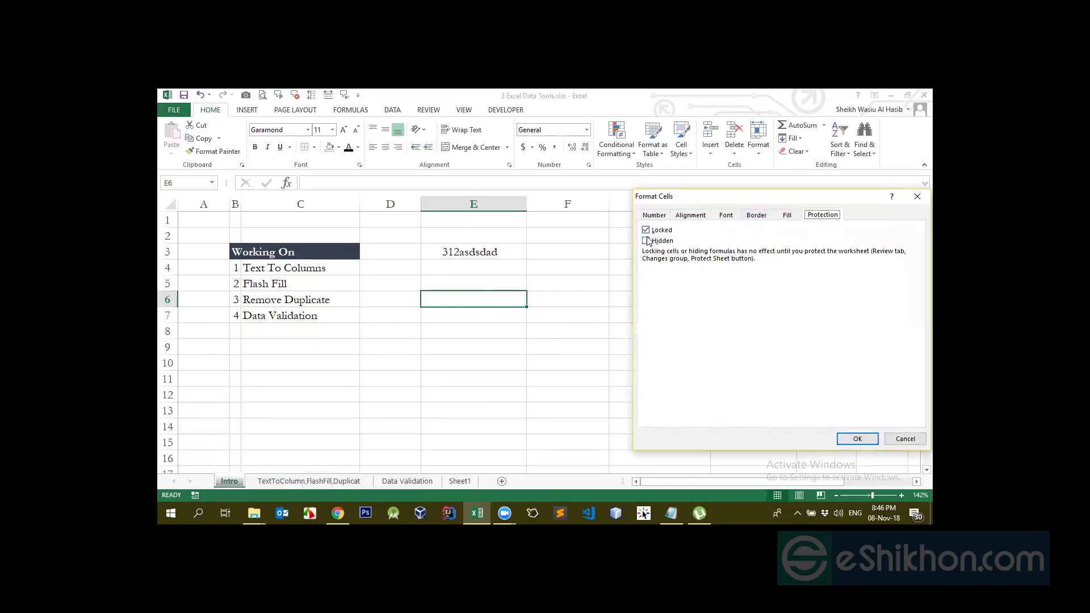
pyautogui.click(857, 439)
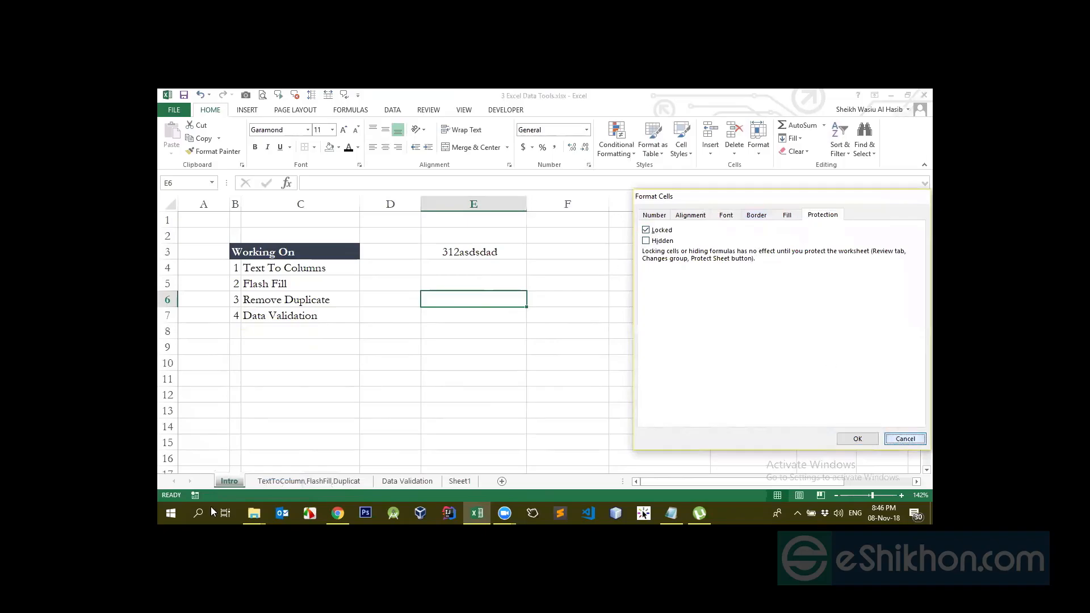
pyautogui.rightClick(227, 481)
pyautogui.click(250, 417)
pyautogui.press('Return')
# Replace E3's text with 'dasd' and confirm locked cell E9 still triggers the protection warning
pyautogui.doubleClick(441, 256)
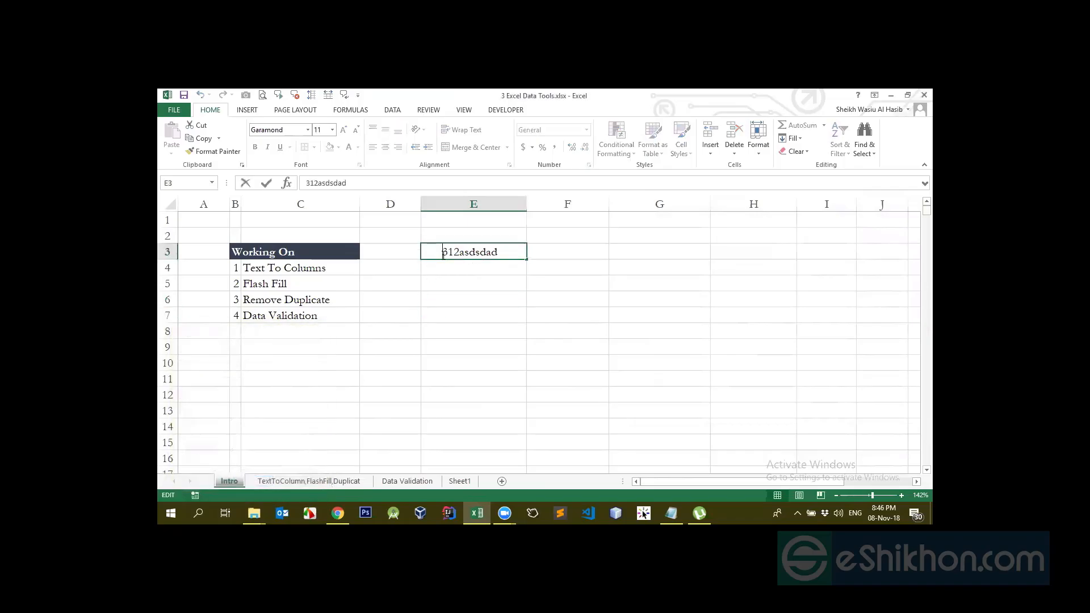
pyautogui.click(450, 266)
pyautogui.doubleClick(451, 253)
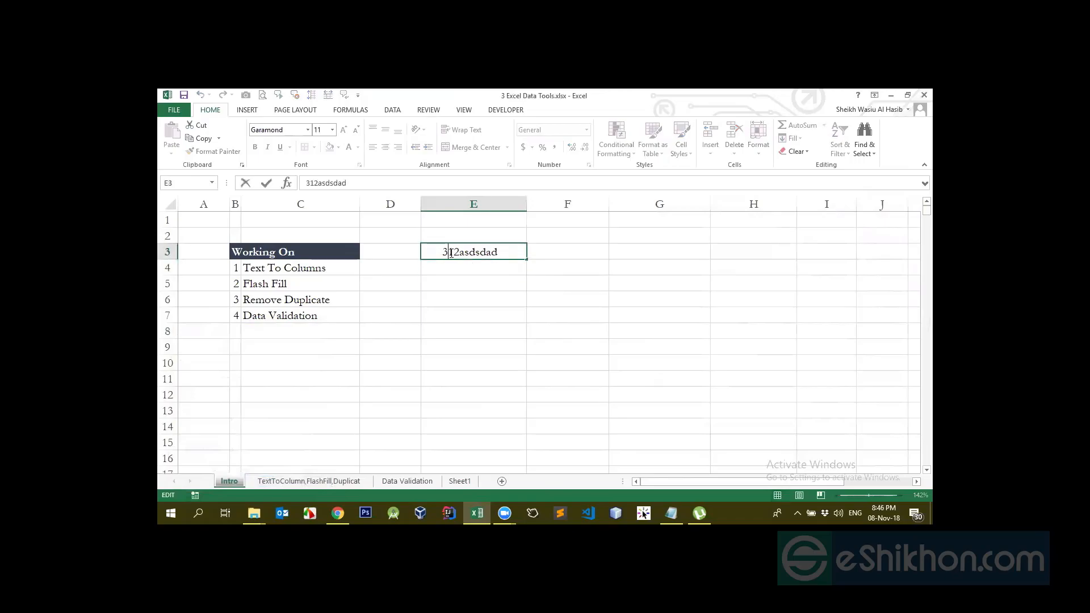
pyautogui.moveTo(537, 265); pyautogui.dragTo(561, 264)
pyautogui.press('BackSpace')
pyautogui.press('Return')
pyautogui.press('Up')
pyautogui.write('dasd')
pyautogui.press('Return')
pyautogui.press('Up')
pyautogui.press('Return')
pyautogui.doubleClick(464, 345)
pyautogui.click(567, 334)
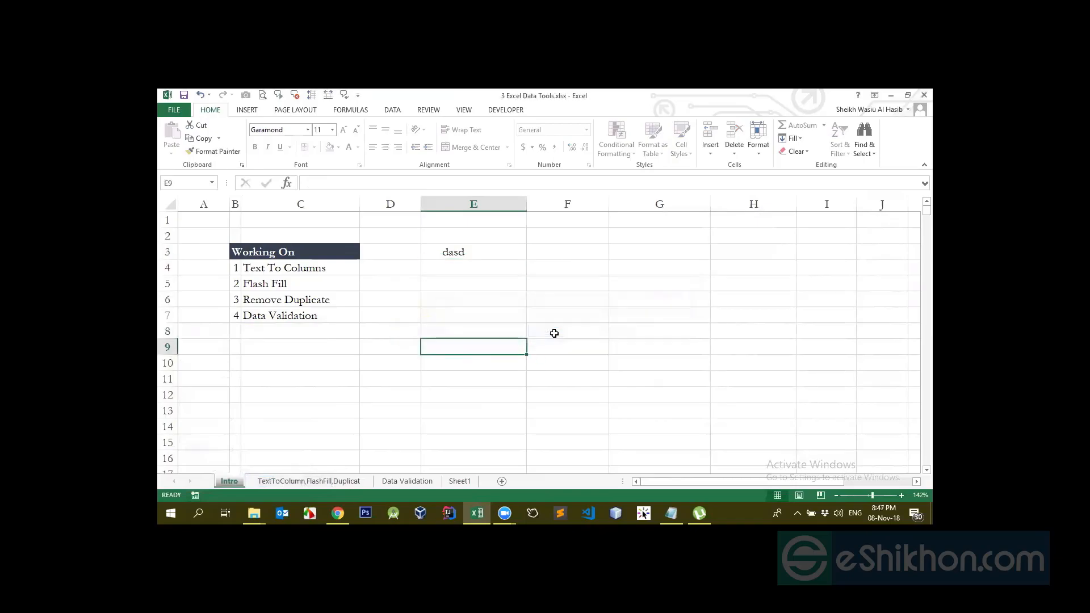
# Unprotect the Intro sheet and clear the contents of E3
pyautogui.click(475, 254)
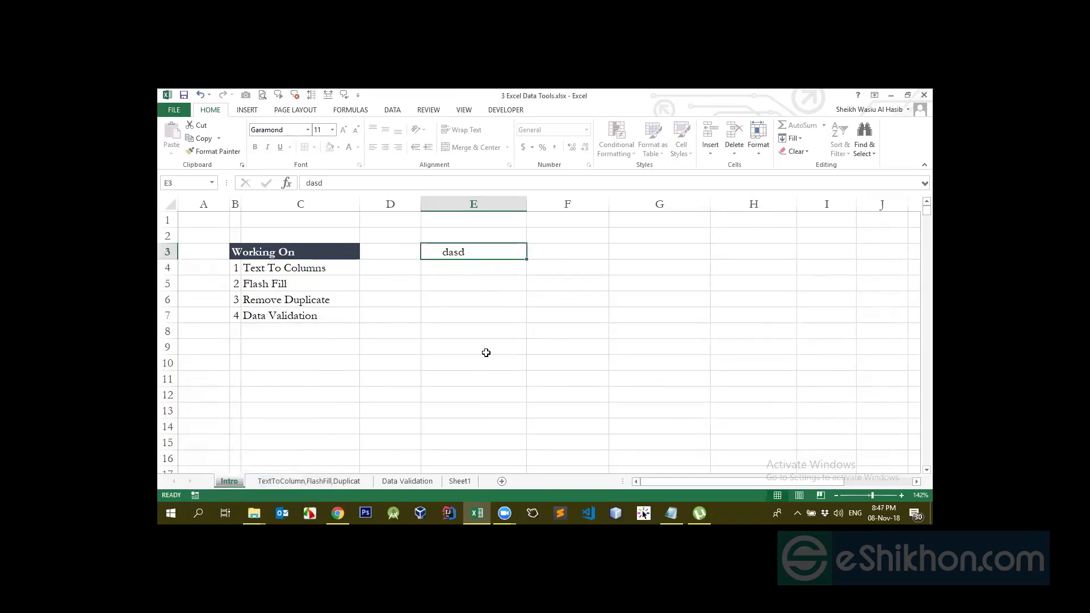
pyautogui.click(455, 346)
pyautogui.rightClick(234, 480)
pyautogui.click(268, 417)
pyautogui.click(458, 367)
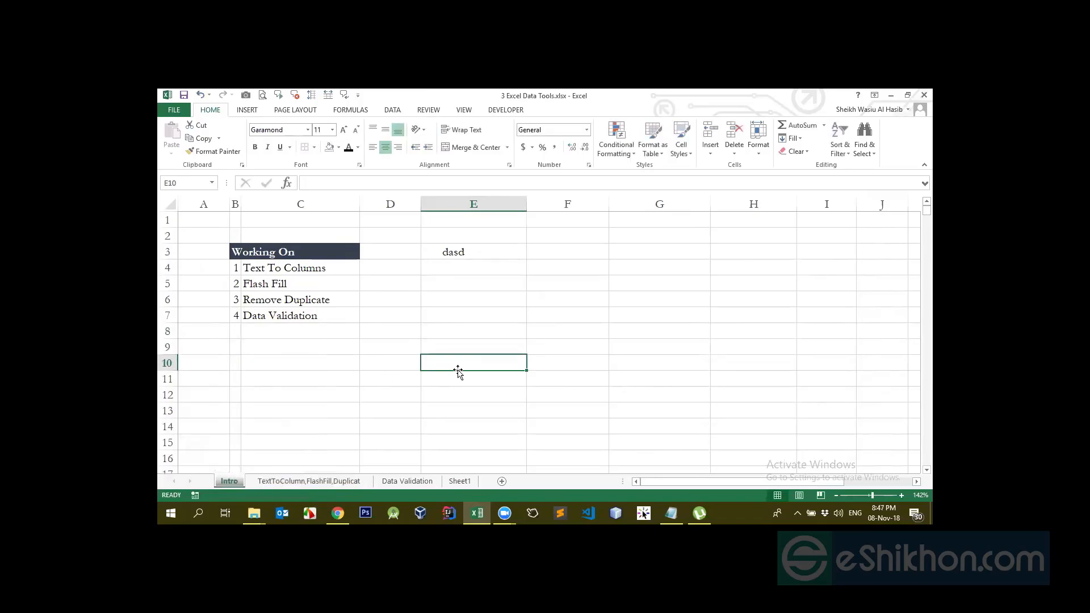
pyautogui.click(460, 251)
pyautogui.press('Delete')
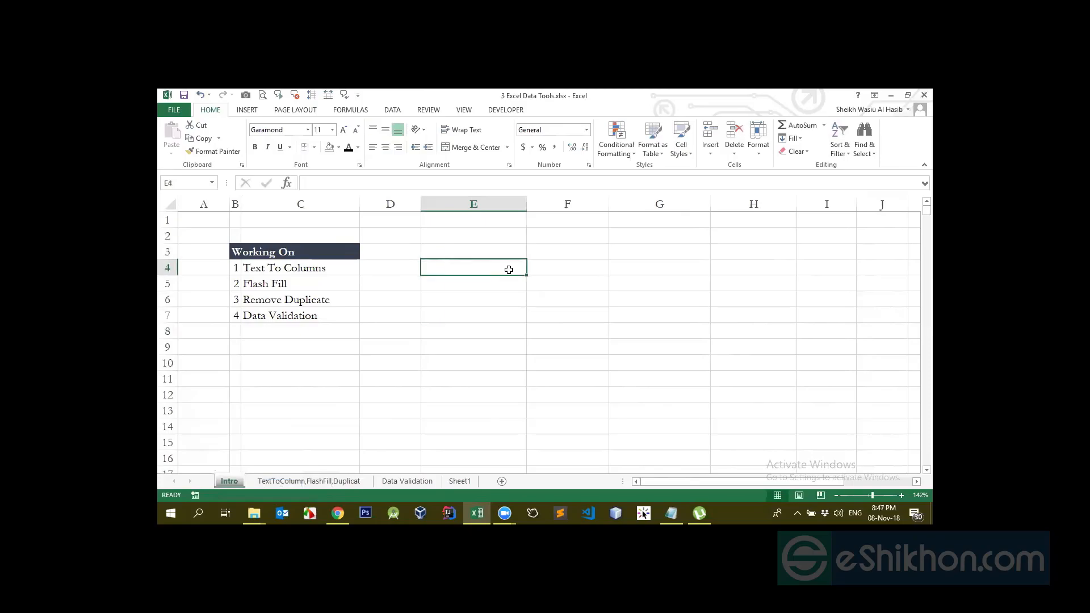
# Fill the range E3:G10 with yellow
pyautogui.moveTo(501, 251); pyautogui.dragTo(623, 365)
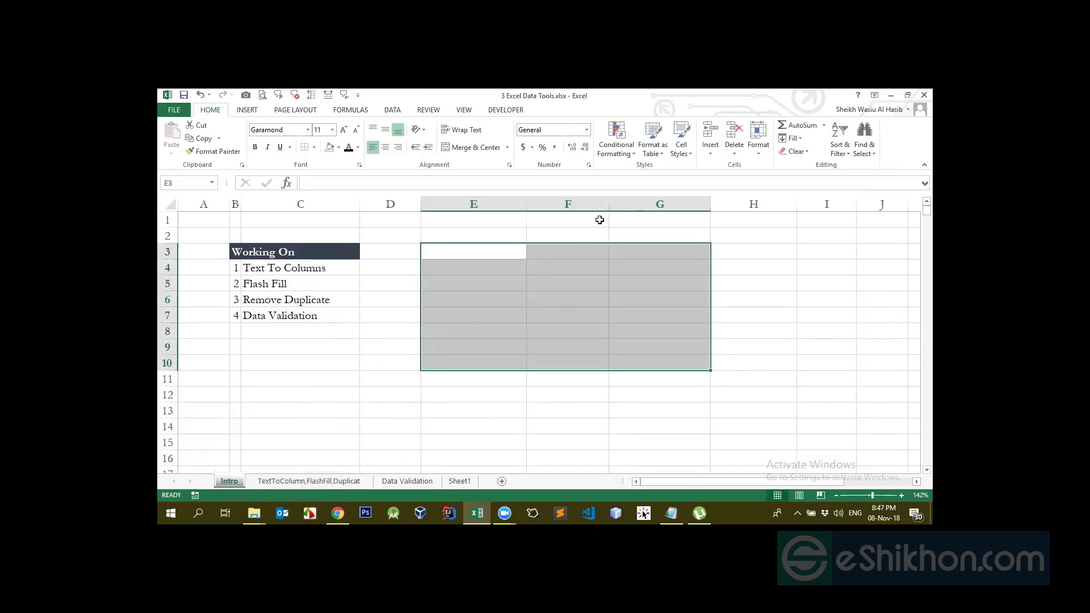
pyautogui.click(338, 148)
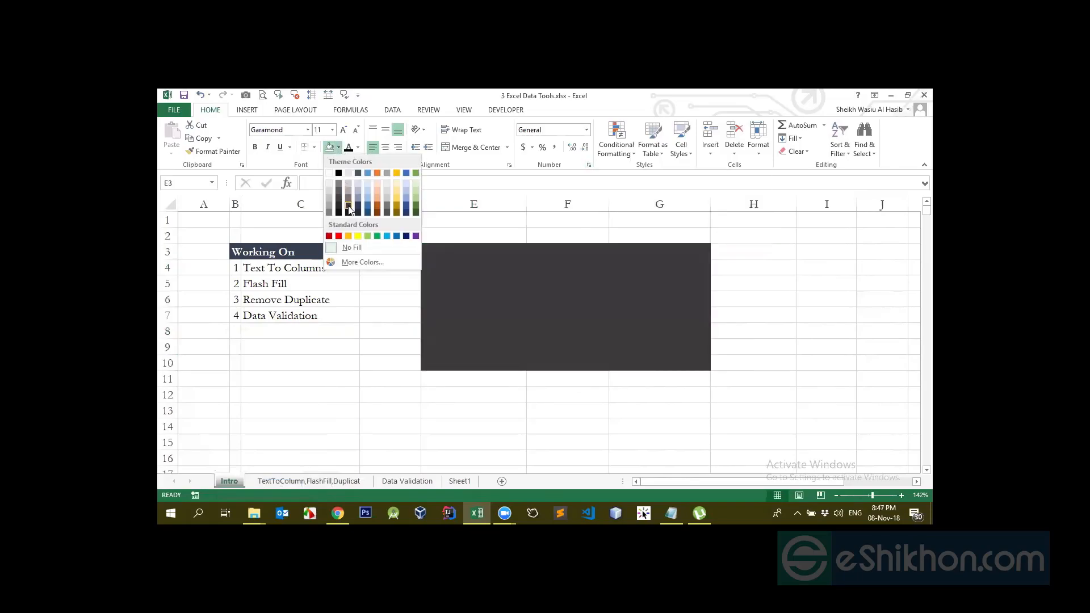
pyautogui.click(351, 211)
pyautogui.click(338, 147)
pyautogui.click(357, 235)
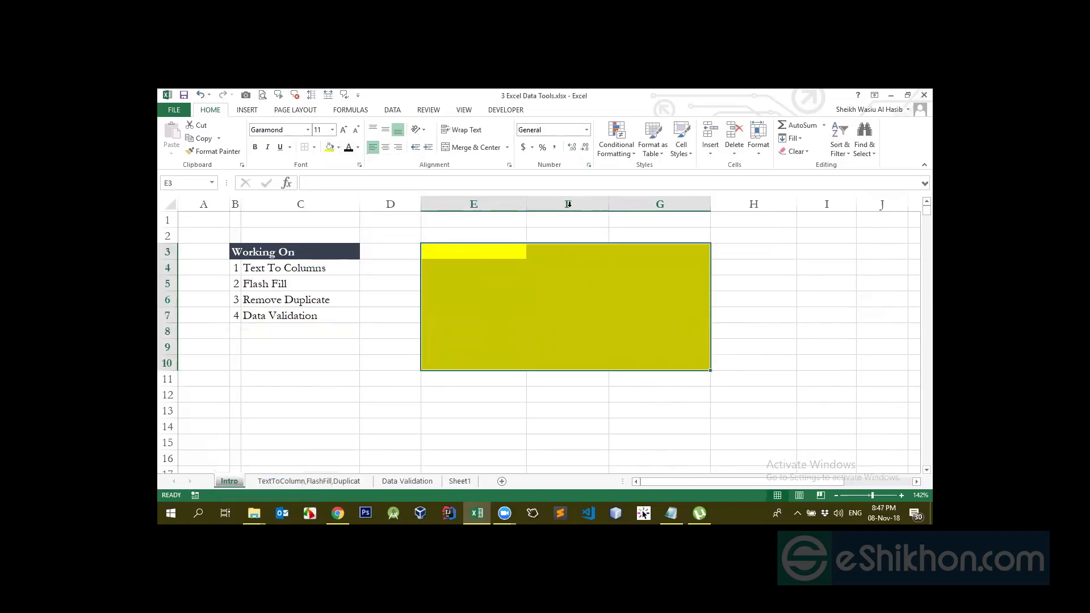
pyautogui.click(530, 303)
# Give the yellow range E3:G10 a black Outside Borders outline
pyautogui.moveTo(428, 246); pyautogui.dragTo(681, 367)
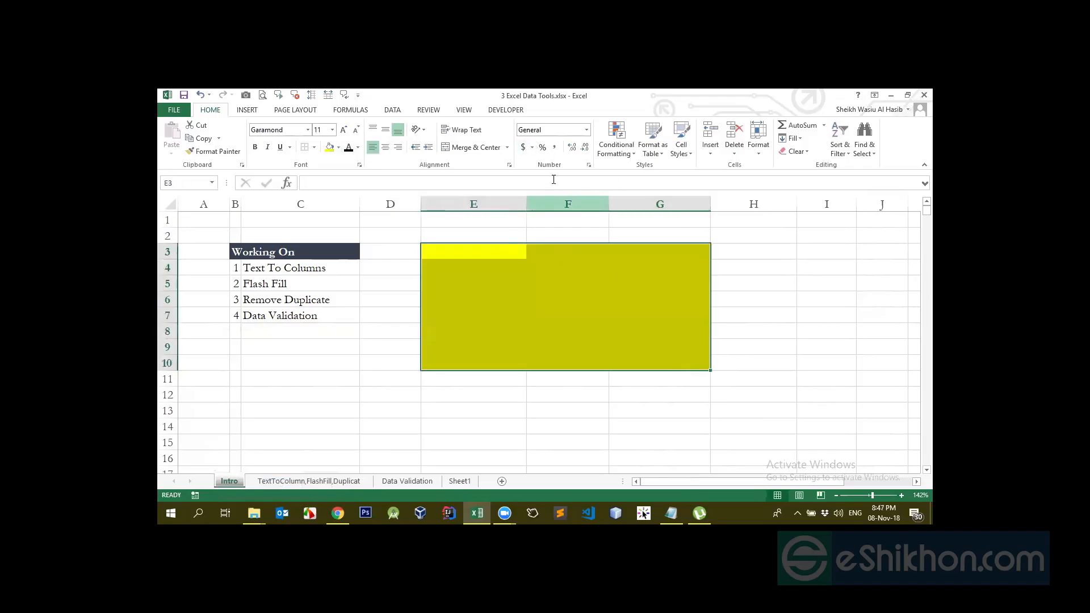
pyautogui.click(314, 147)
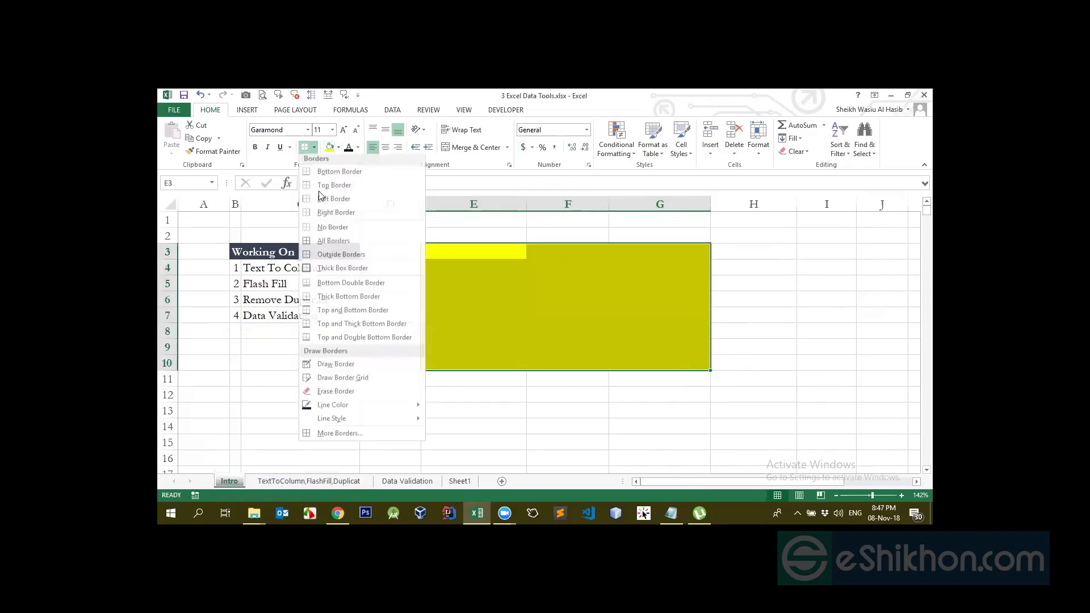
pyautogui.click(352, 270)
pyautogui.click(536, 393)
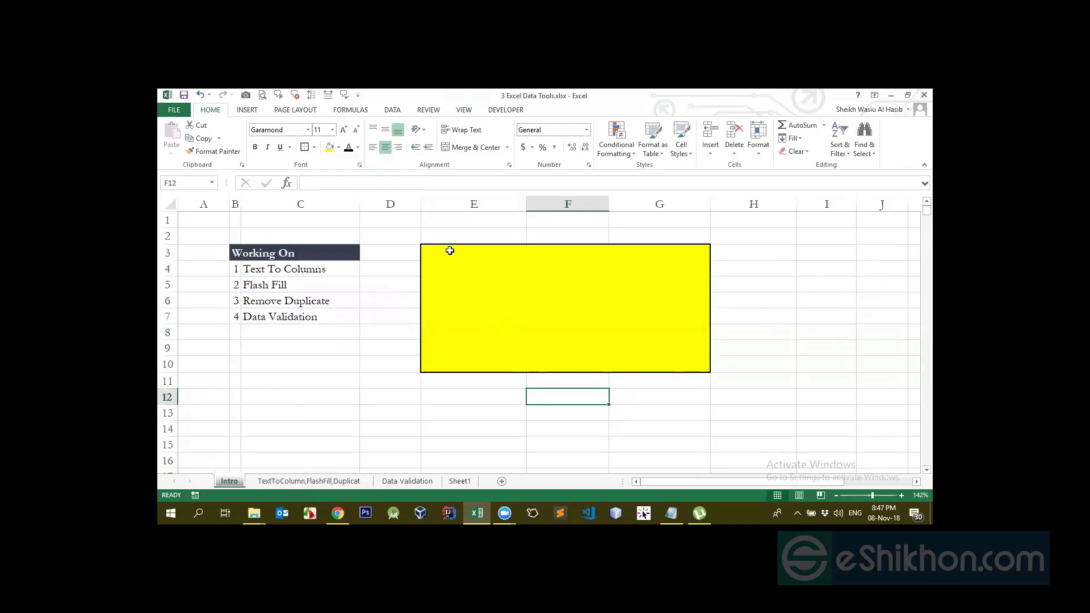
pyautogui.moveTo(448, 248); pyautogui.dragTo(691, 357)
# Merge E3:G10, enter 'asdjhasgdjhasd', and review the merged cell's protection options
pyautogui.click(471, 147)
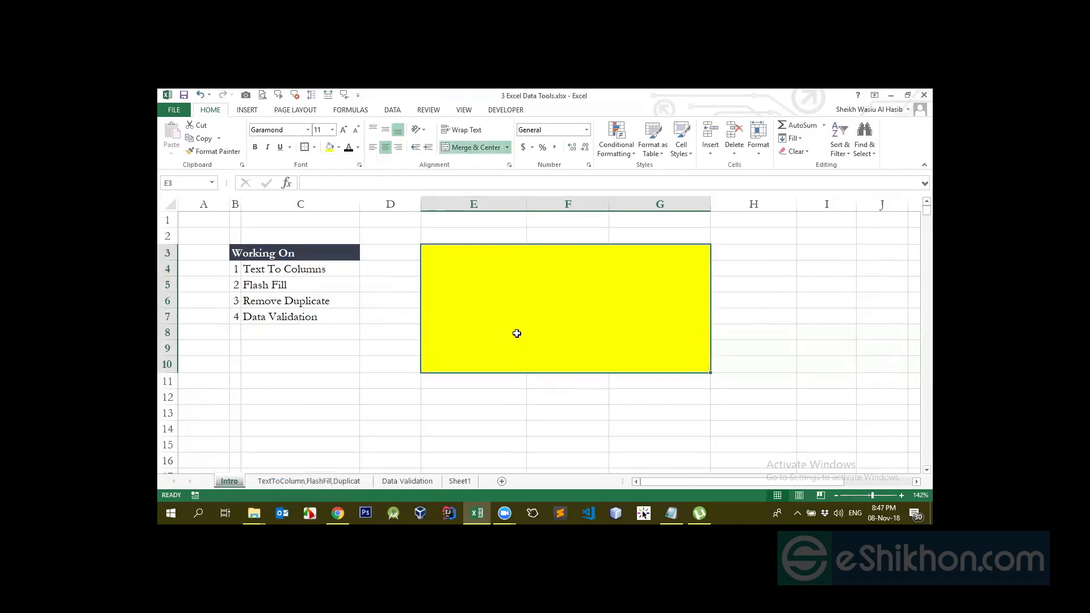
pyautogui.write('asdjhasgdjhasd')
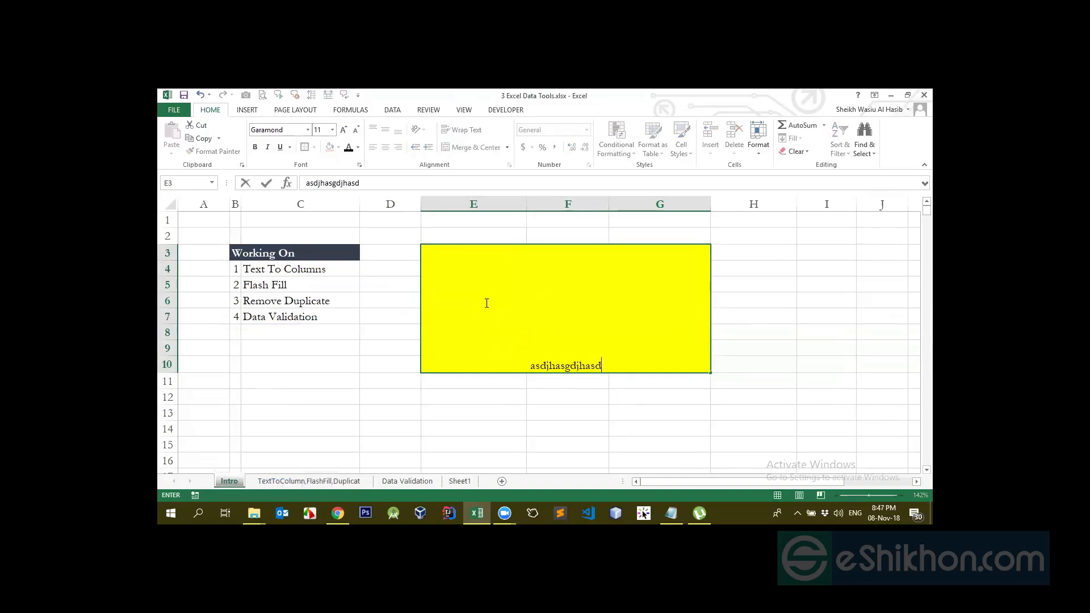
pyautogui.click(546, 457)
pyautogui.click(534, 348)
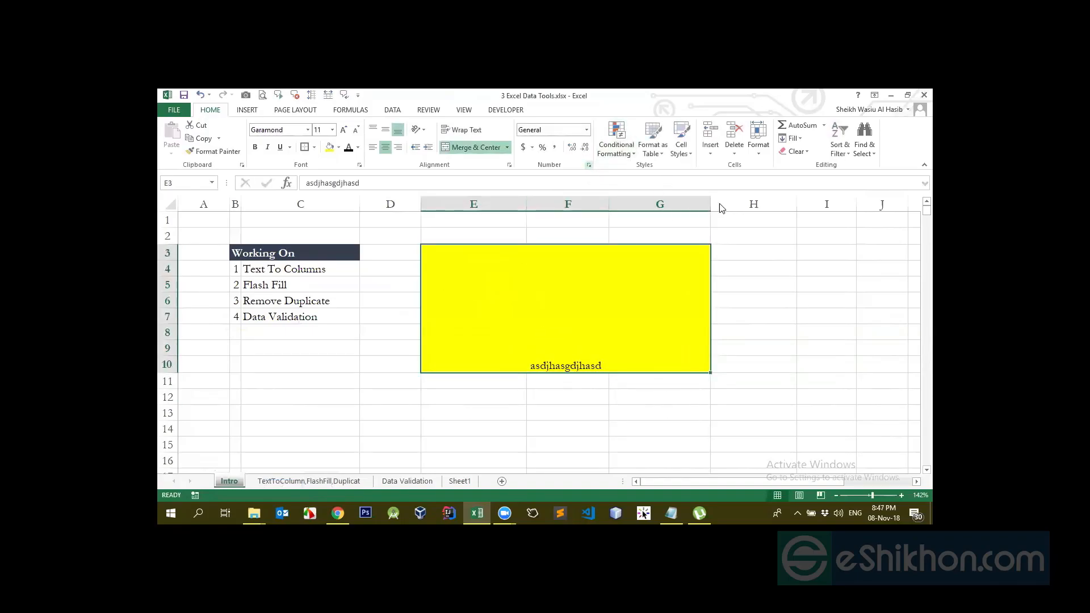
pyautogui.hotkey('ctrl', '1')
pyautogui.click(817, 217)
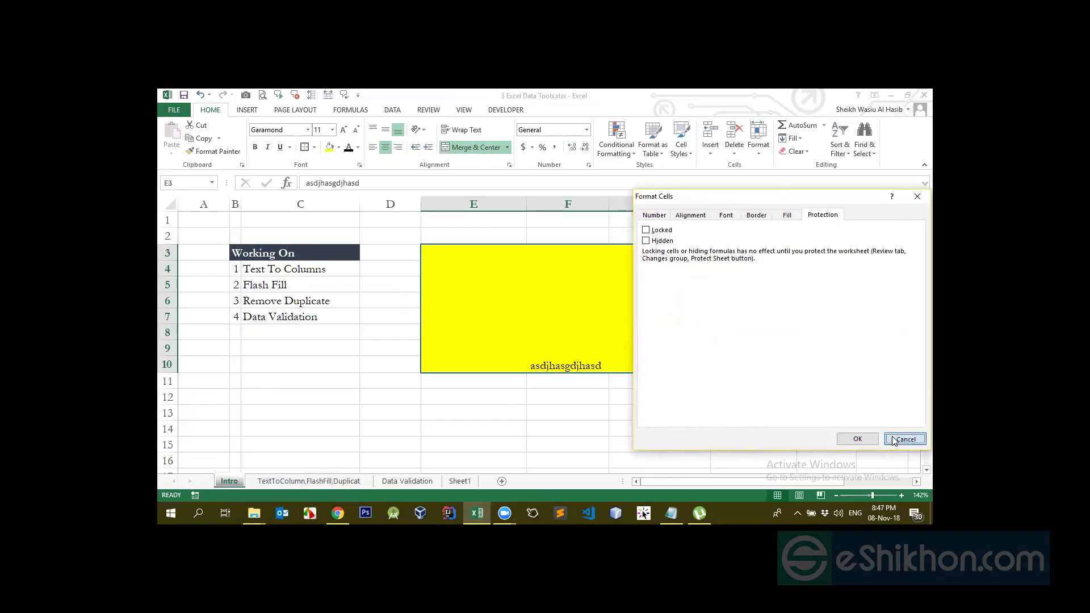
pyautogui.press('Escape')
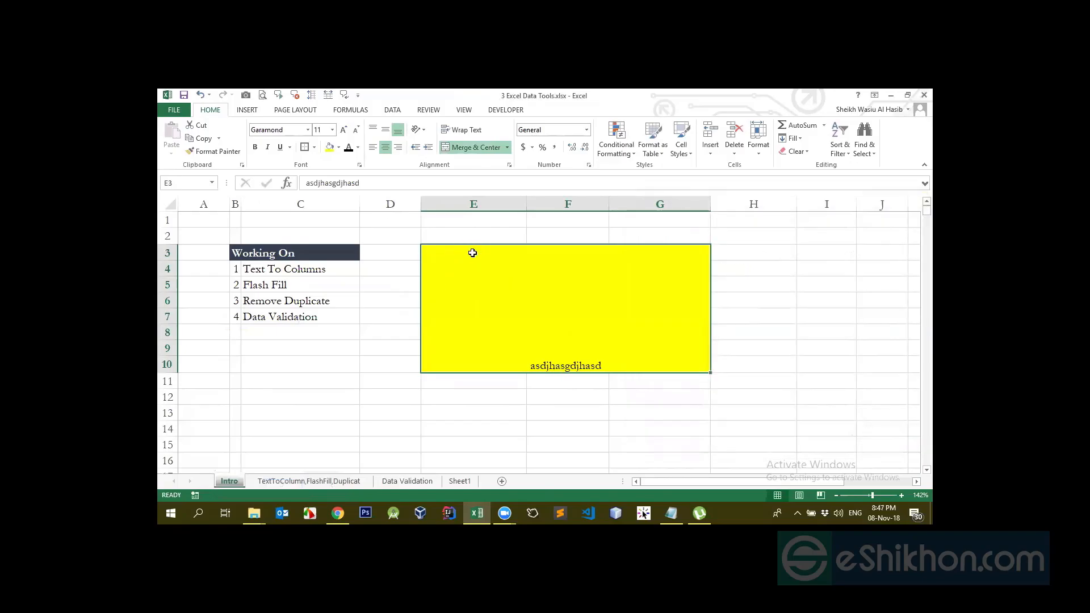
# Protect the Intro sheet with a password, entering it and confirming it
pyautogui.rightClick(227, 485)
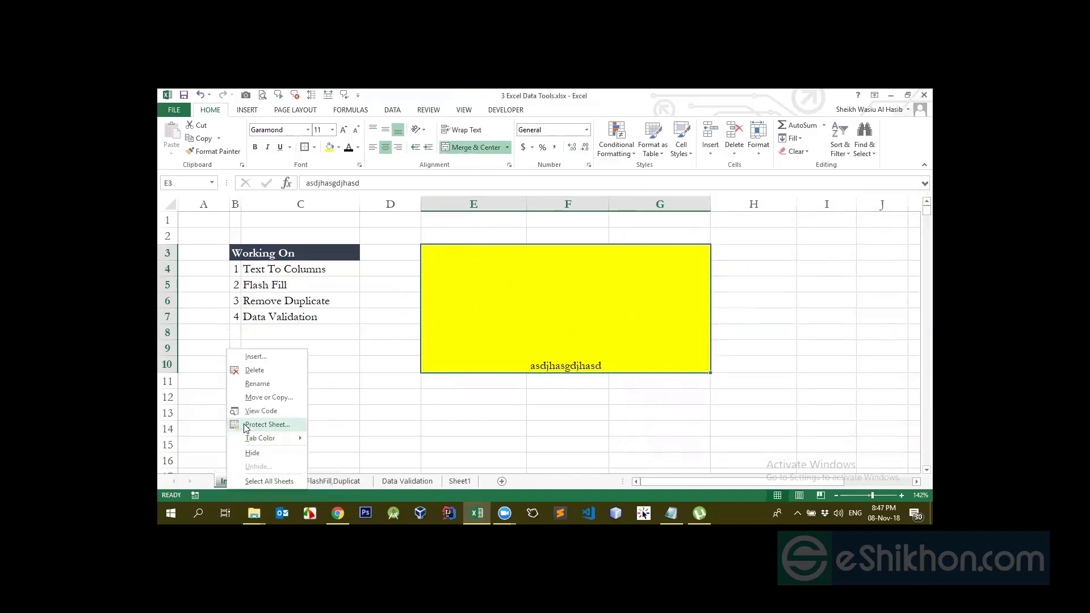
pyautogui.click(267, 424)
pyautogui.write('1')
pyautogui.press('Return')
pyautogui.write('1')
pyautogui.press('Return')
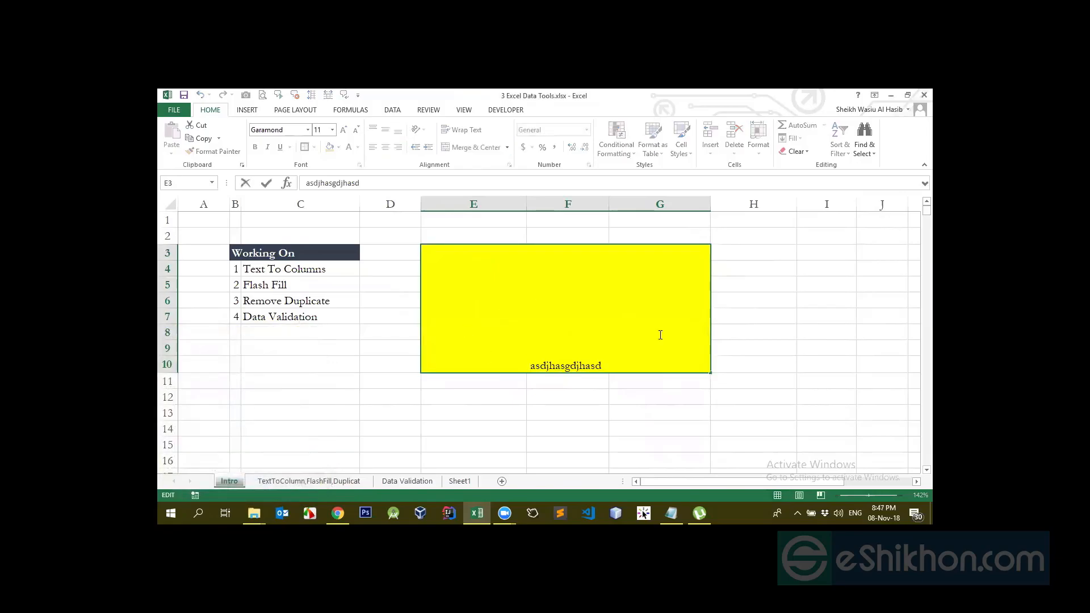
pyautogui.click(604, 415)
# Remove the Intro sheet's protection by entering the sheet password, then reselect the merged yellow box
pyautogui.click(466, 251)
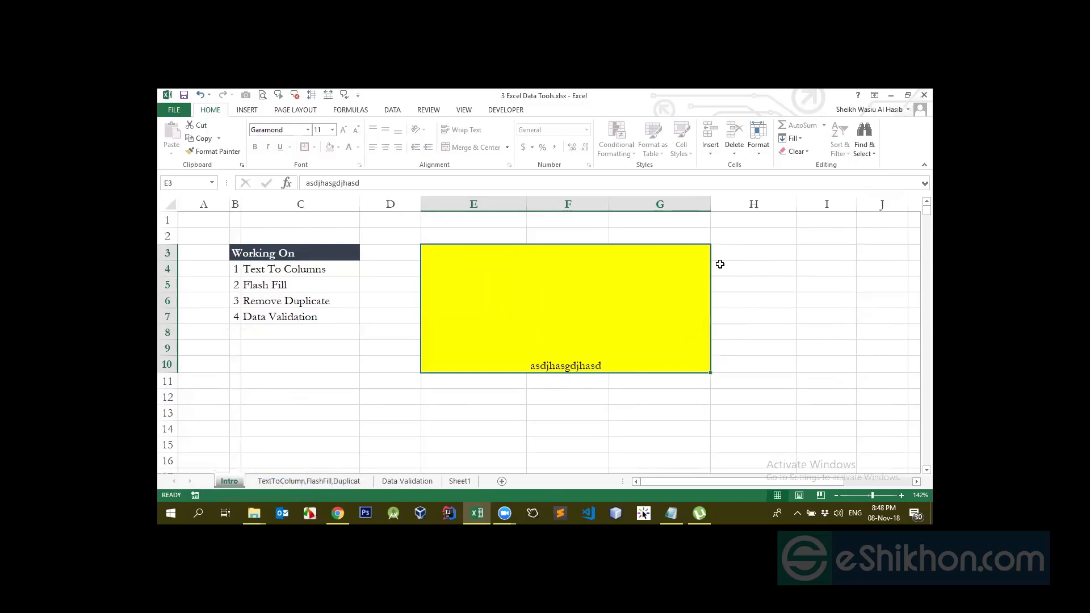
pyautogui.moveTo(742, 254); pyautogui.dragTo(853, 353)
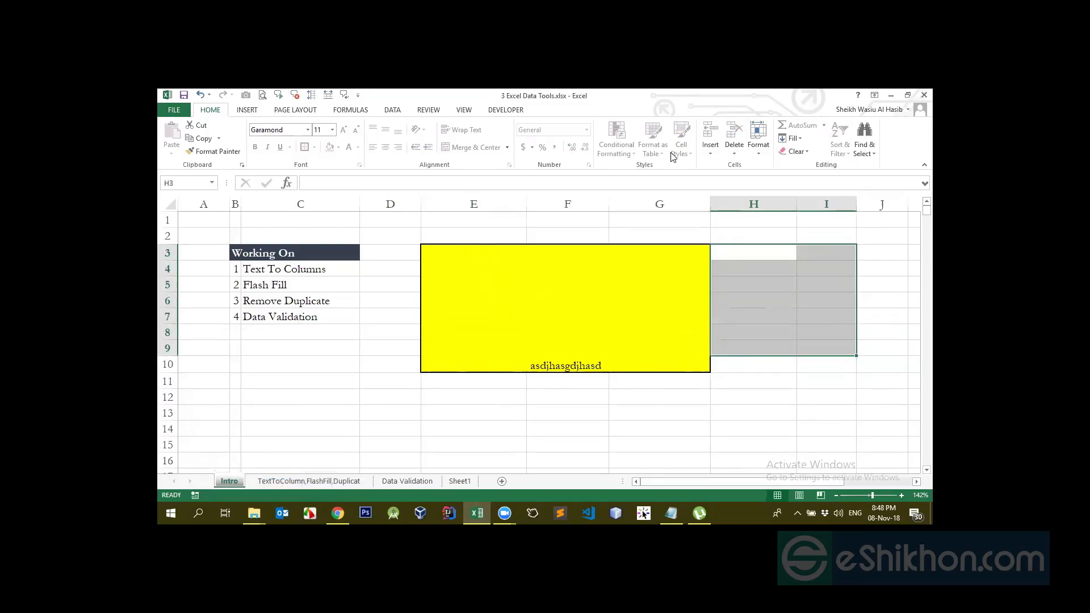
pyautogui.rightClick(229, 482)
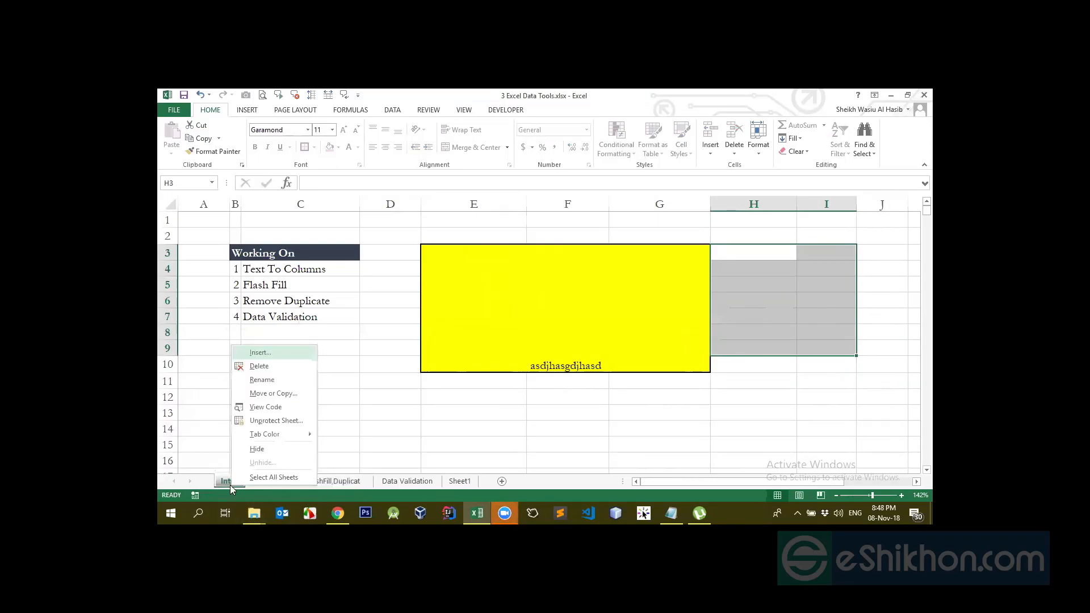
pyautogui.click(273, 421)
pyautogui.write('*')
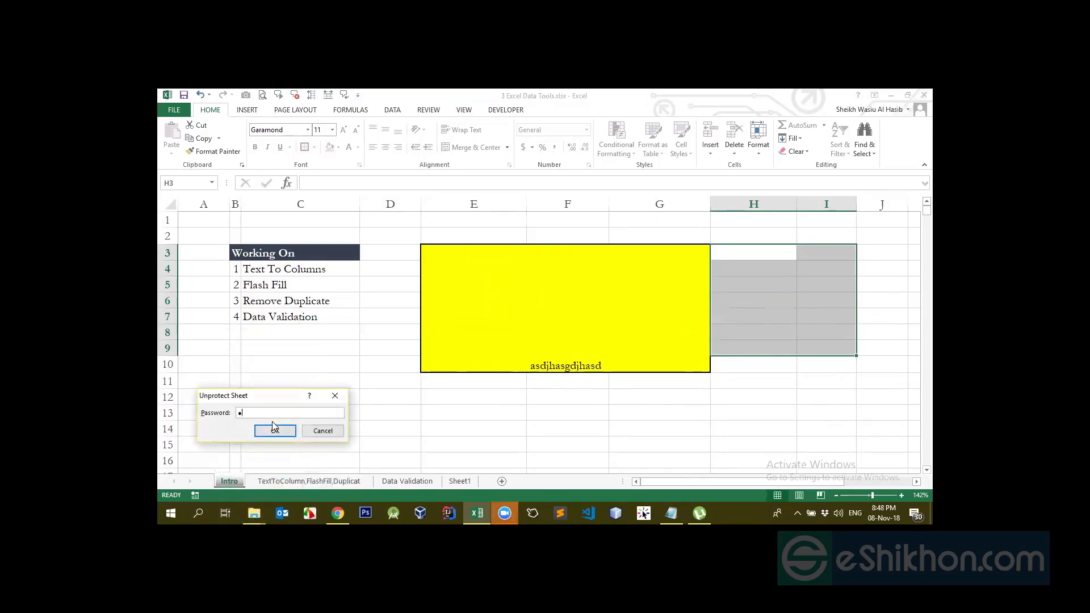
pyautogui.press('Return')
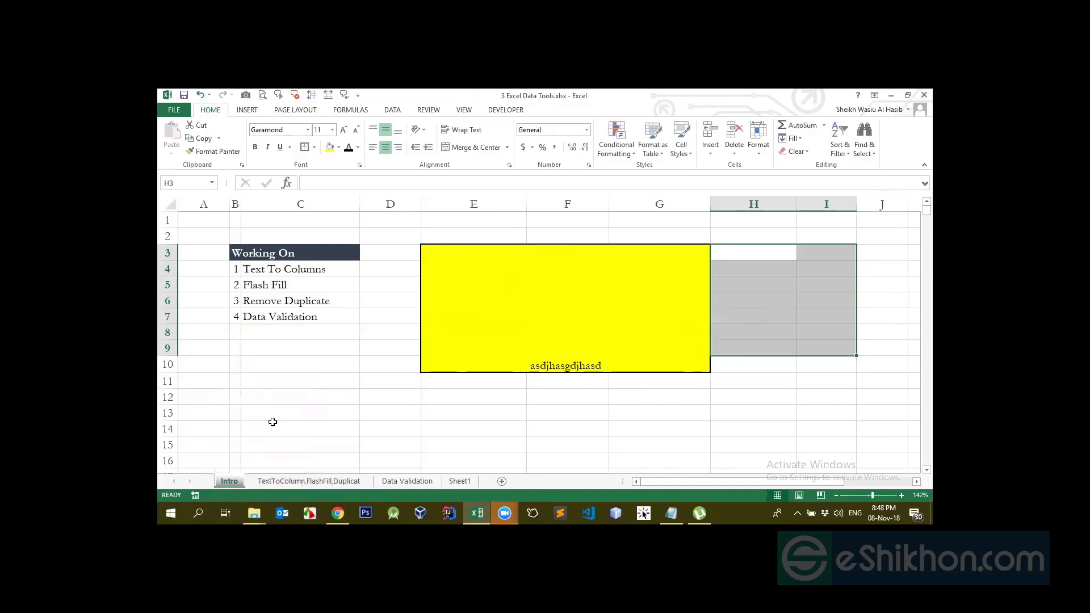
pyautogui.click(782, 126)
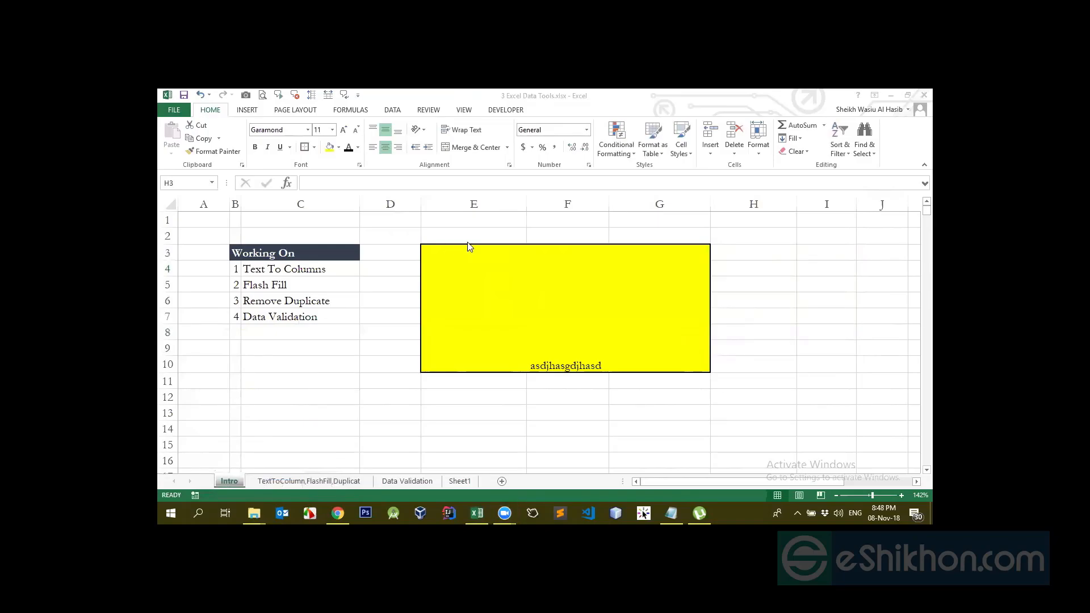
pyautogui.click(514, 352)
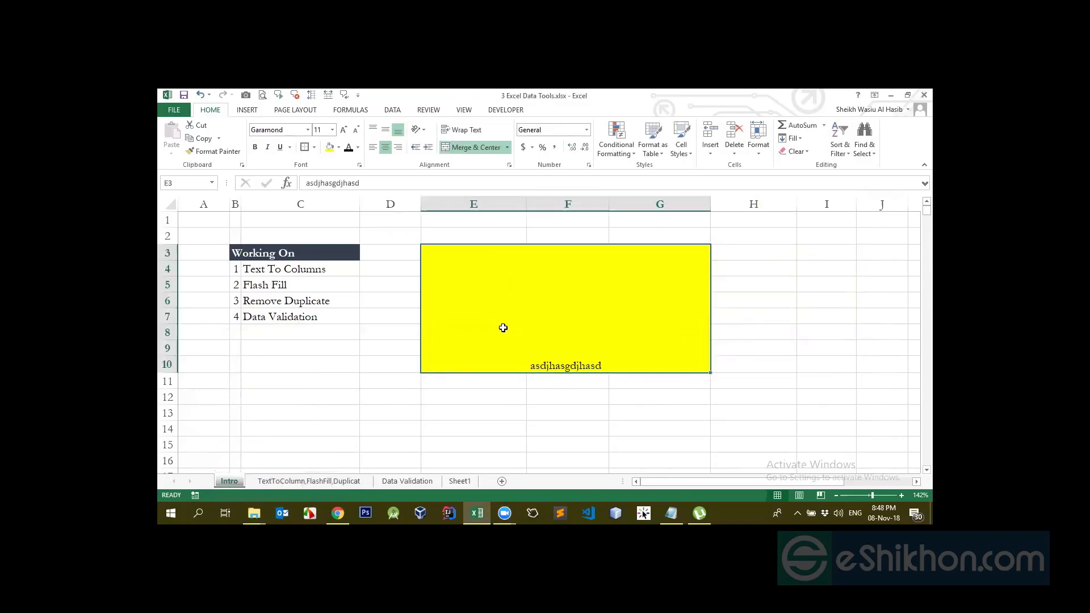
# Open the Intro sheet's Protect Sheet options and tick Format cells, columns, rows and Insert columns, rows
pyautogui.click(589, 164)
pyautogui.press('Escape')
pyautogui.rightClick(233, 481)
pyautogui.click(271, 417)
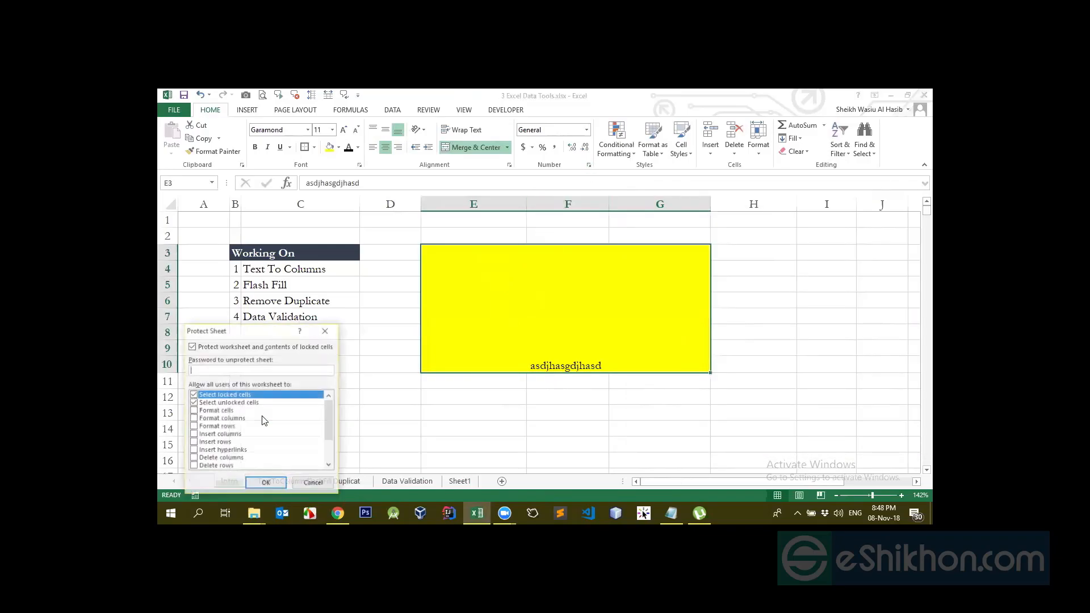
pyautogui.click(193, 410)
pyautogui.click(193, 419)
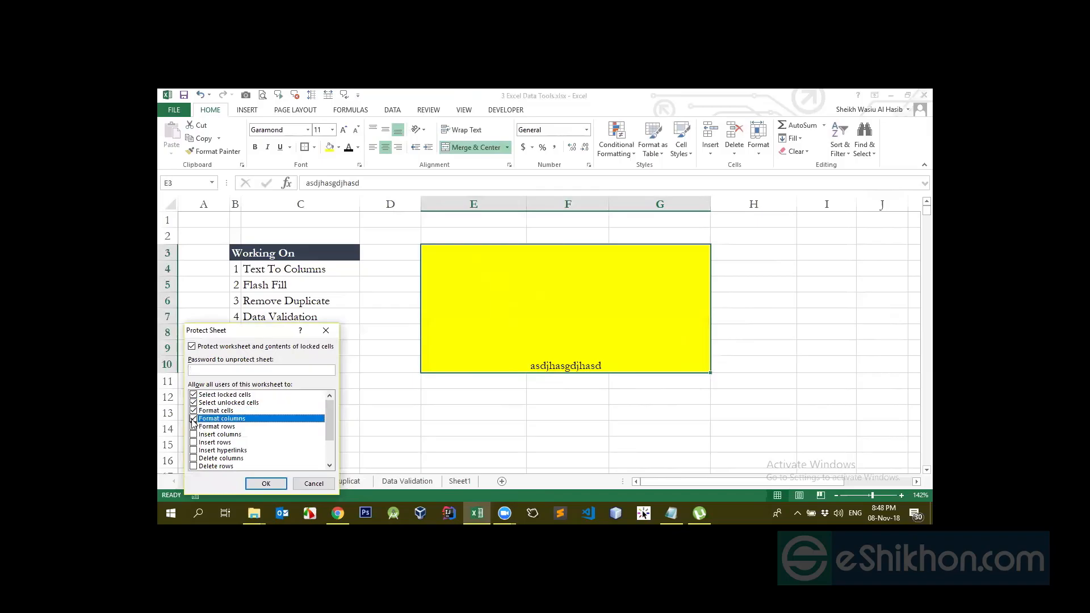
pyautogui.click(194, 426)
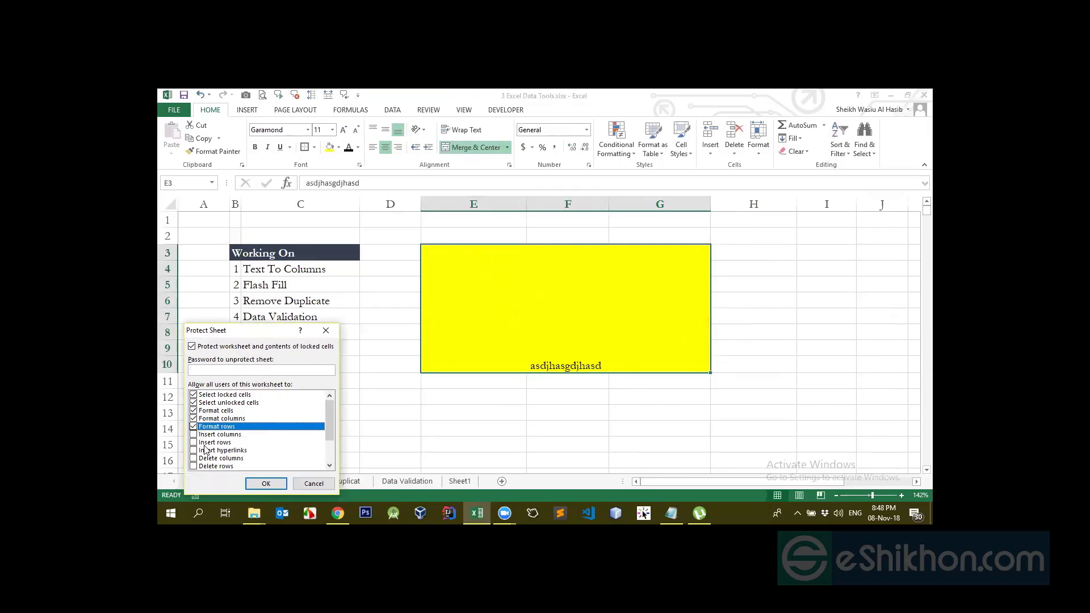
pyautogui.click(193, 435)
pyautogui.click(193, 442)
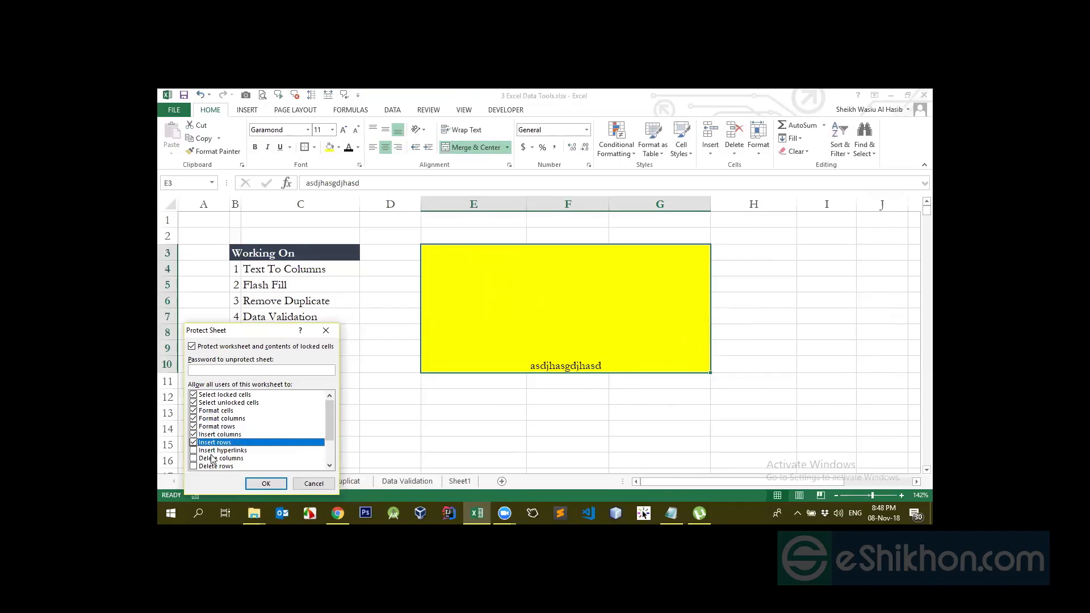
# Untick all the format and insert permissions, leaving only cell selection allowed, then cancel
pyautogui.scroll(-2, 215, 459)
pyautogui.scroll(2, 214, 459)
pyautogui.click(193, 443)
pyautogui.click(193, 434)
pyautogui.click(193, 427)
pyautogui.click(193, 419)
pyautogui.click(193, 411)
pyautogui.scroll(-2, 197, 435)
pyautogui.scroll(2, 196, 436)
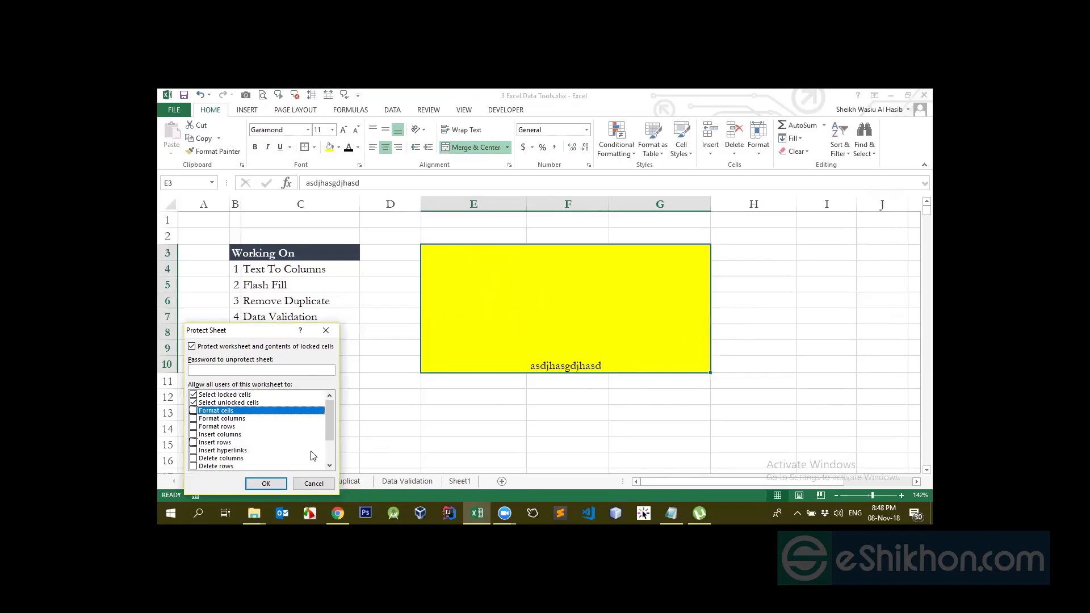
pyautogui.click(313, 483)
# Select cells C13, C14 and C7, browse the other sheets, and bring up the Intro tab menu
pyautogui.click(244, 412)
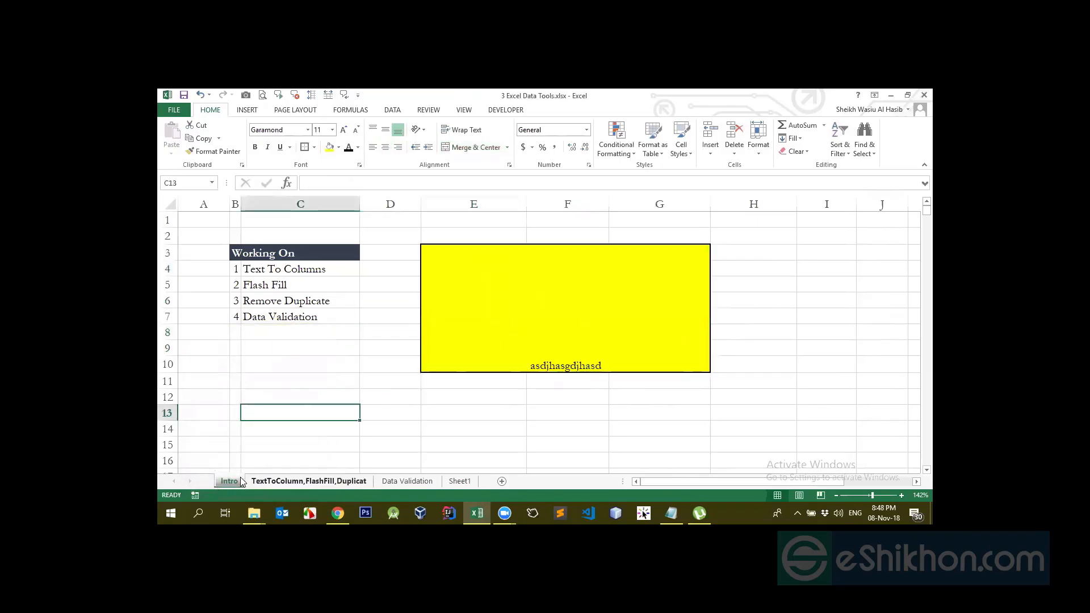
pyautogui.click(299, 427)
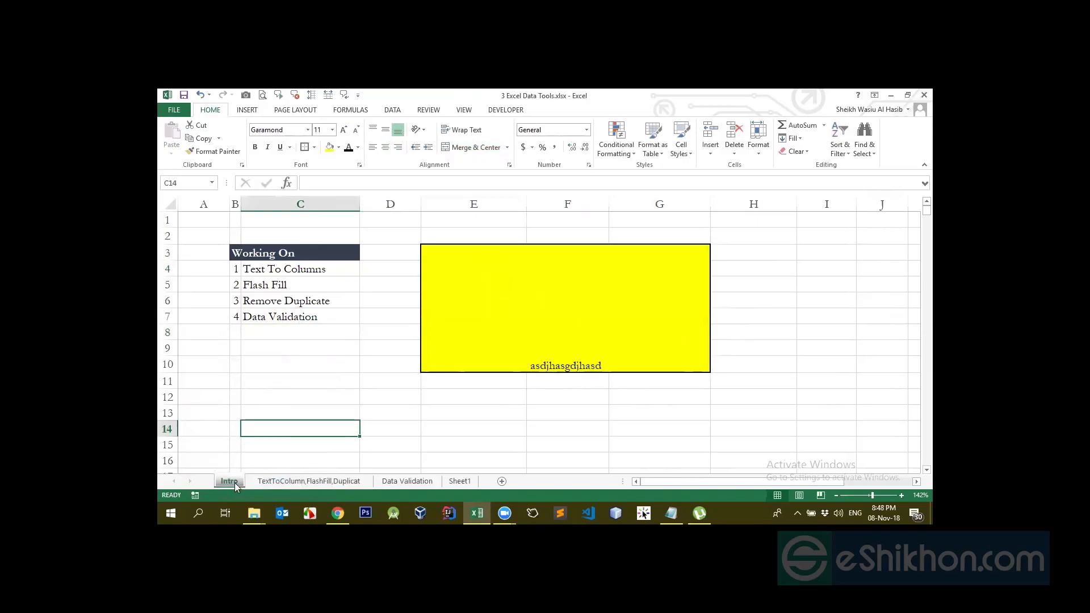
pyautogui.click(356, 314)
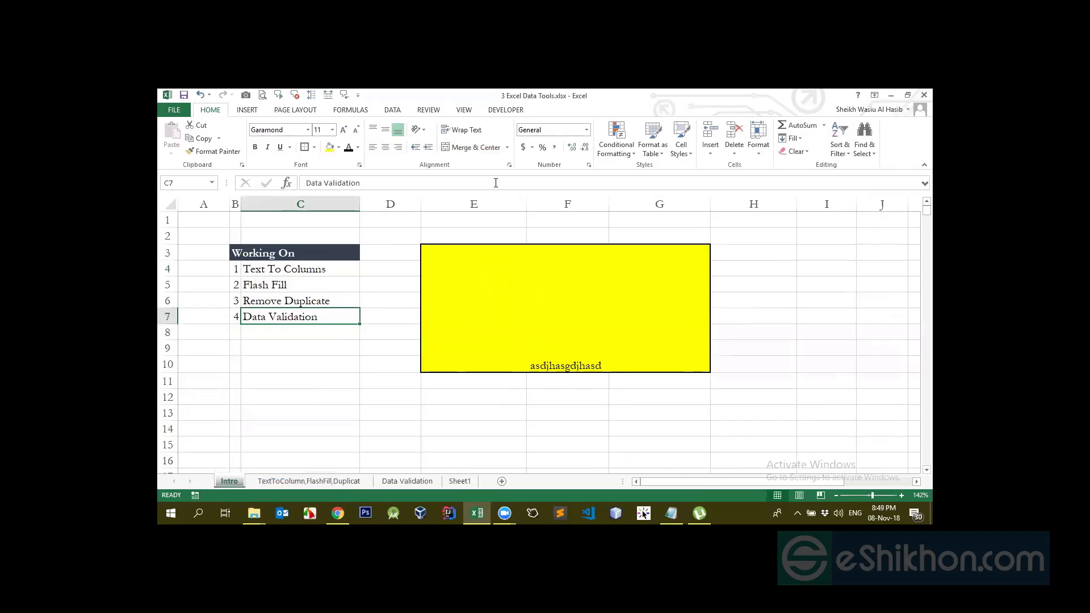
pyautogui.click(309, 481)
pyautogui.click(432, 483)
pyautogui.rightClick(233, 481)
# Protect the Intro sheet with a confirmed password, keeping selection-only permissions, then test selecting cells
pyautogui.click(260, 417)
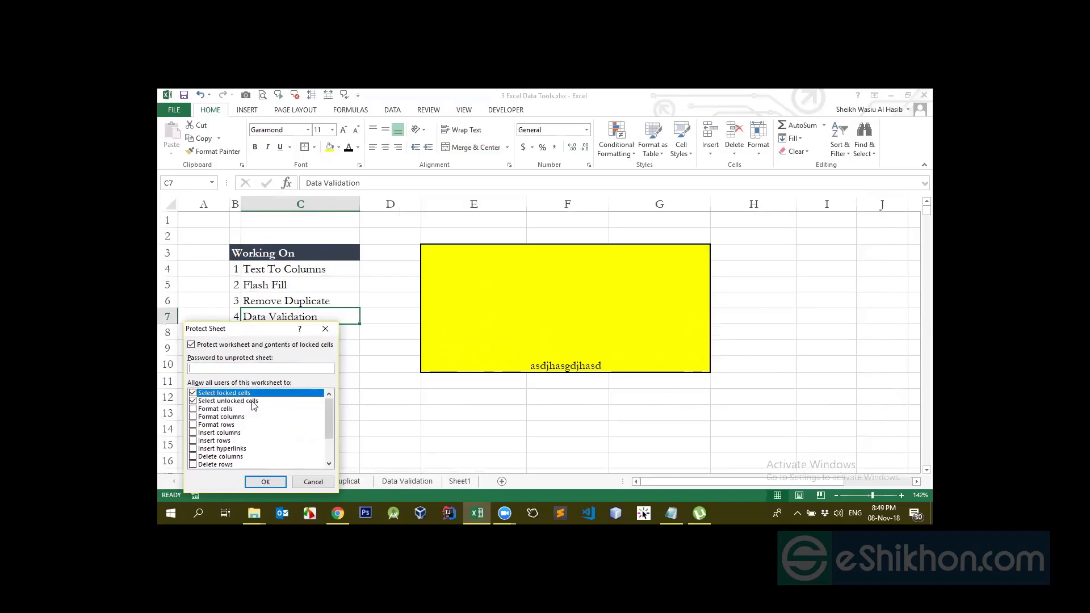
pyautogui.scroll(-2, 253, 405)
pyautogui.scroll(2, 251, 404)
pyautogui.scroll(-2, 208, 450)
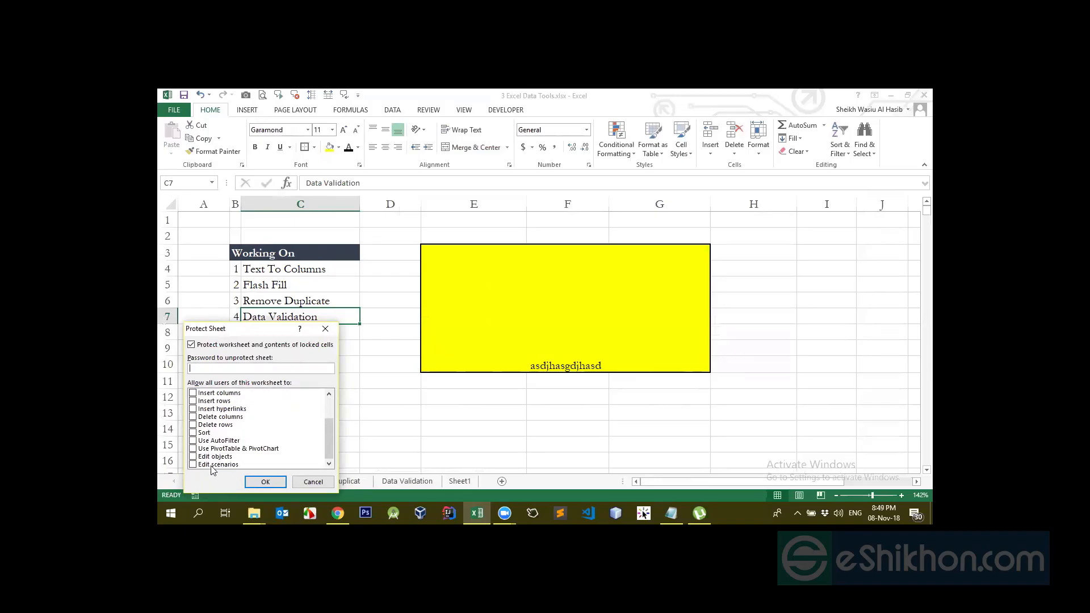
pyautogui.scroll(2, 214, 445)
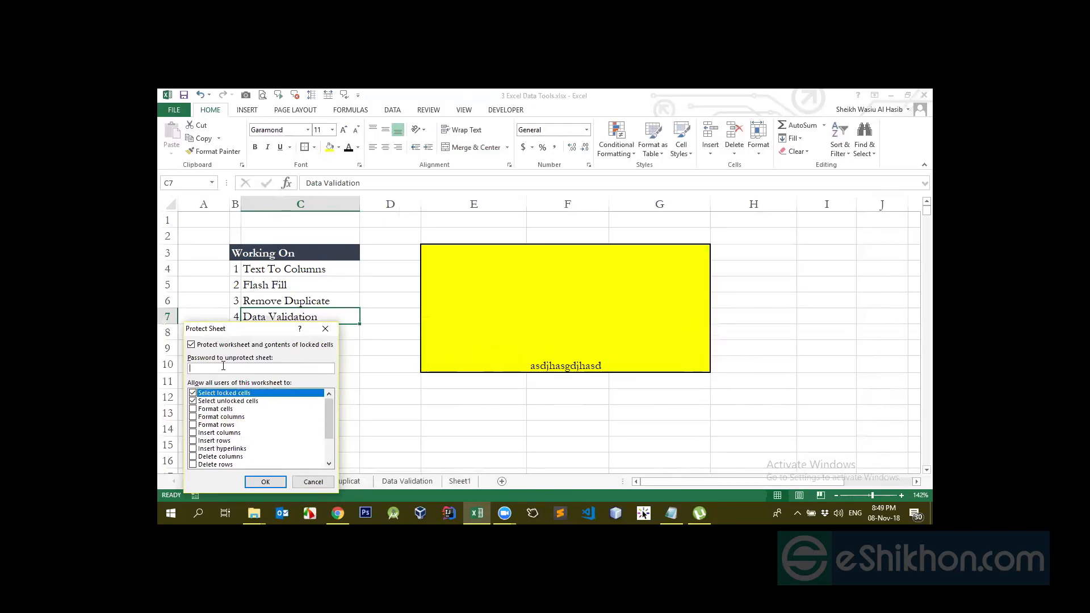
pyautogui.write('1')
pyautogui.press('Return')
pyautogui.write('1')
pyautogui.press('Return')
pyautogui.moveTo(295, 381); pyautogui.dragTo(391, 435)
pyautogui.click(602, 411)
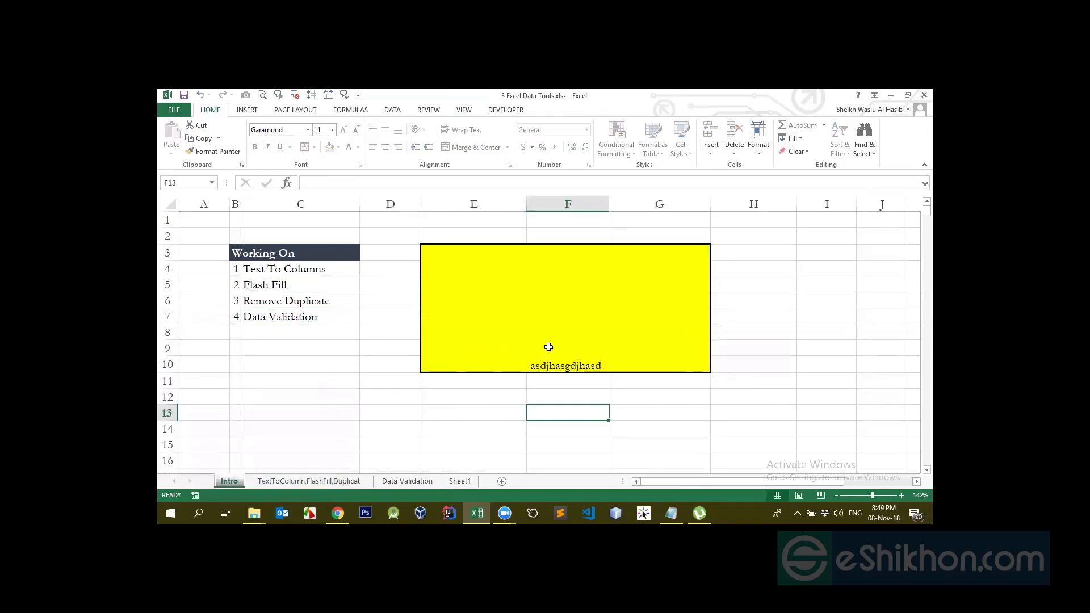
# Test selecting the yellow box and I3:J11, try editing a locked cell, and dismiss the warning
pyautogui.click(527, 311)
pyautogui.moveTo(803, 256); pyautogui.dragTo(885, 380)
pyautogui.click(780, 377)
pyautogui.click(799, 318)
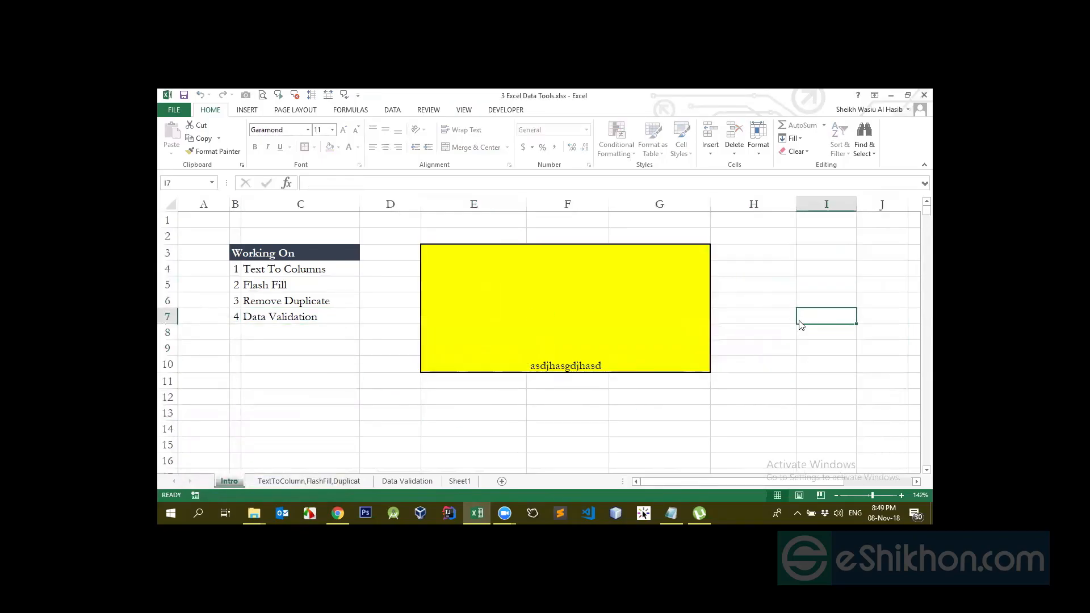
pyautogui.doubleClick(831, 319)
pyautogui.click(548, 332)
# Unprotect the Intro sheet and reopen its Protect Sheet options
pyautogui.rightClick(231, 483)
pyautogui.click(273, 420)
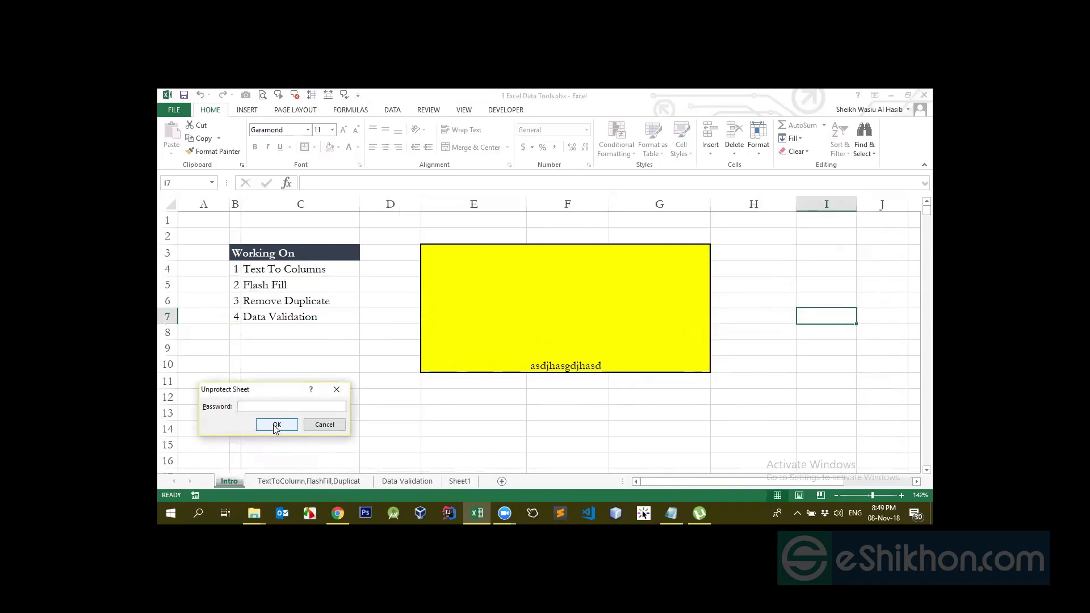
pyautogui.click(276, 425)
pyautogui.rightClick(227, 482)
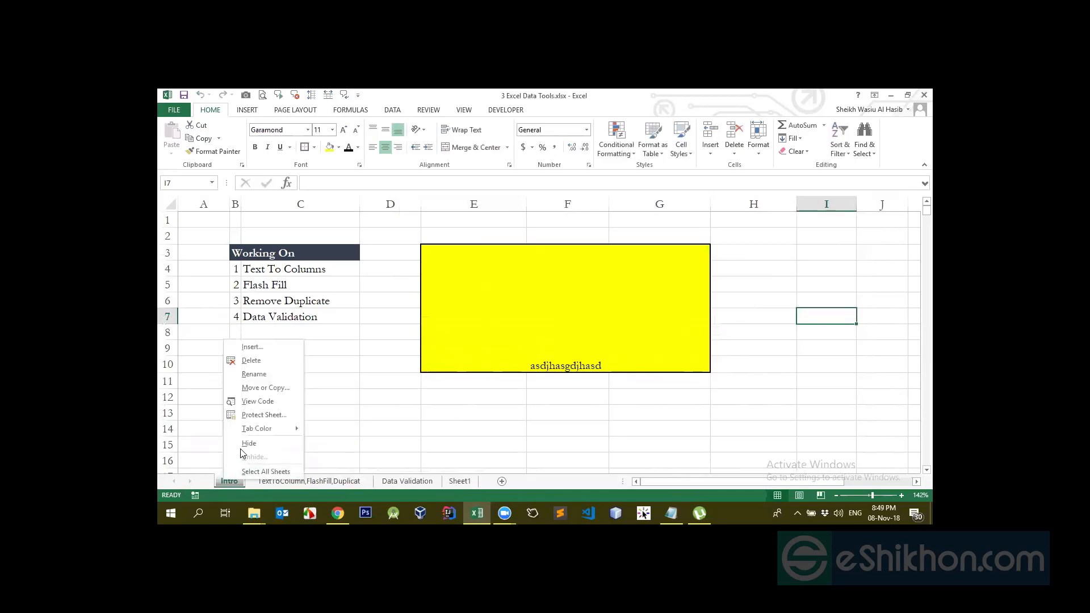
pyautogui.click(252, 416)
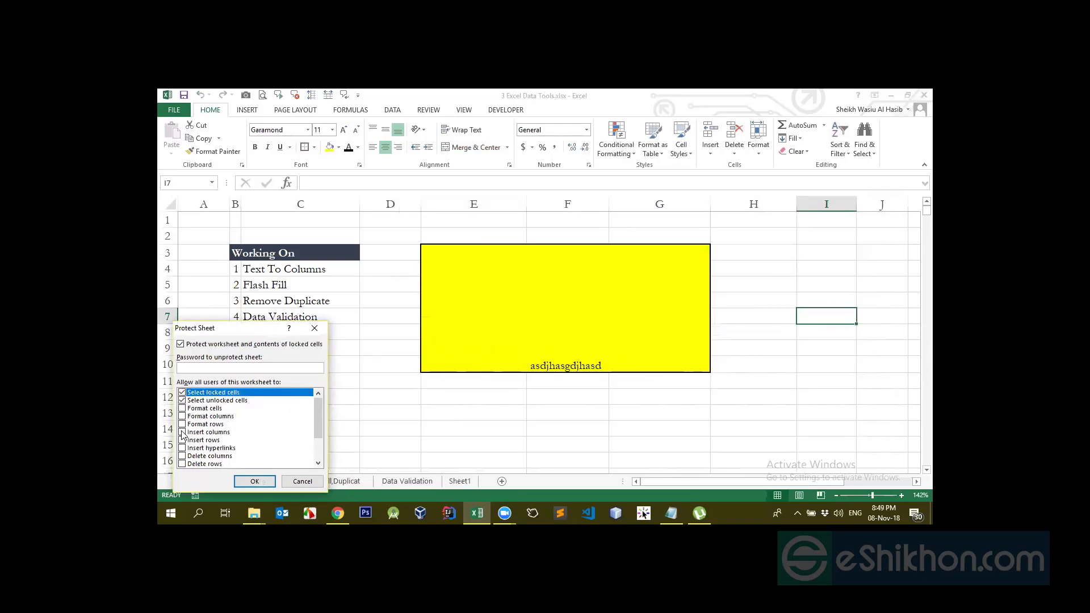
# Keep locked and unlocked cell selection, tick Format cells, columns and rows, then cancel without protecting
pyautogui.click(181, 400)
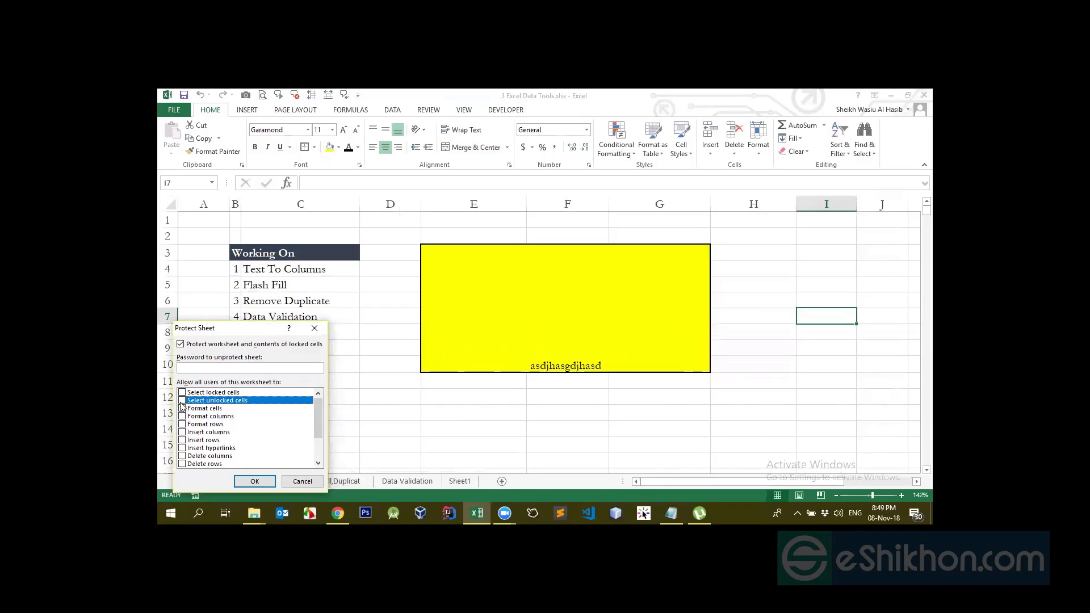
pyautogui.click(181, 393)
pyautogui.click(182, 400)
pyautogui.click(182, 393)
pyautogui.click(182, 408)
pyautogui.click(182, 416)
pyautogui.click(182, 424)
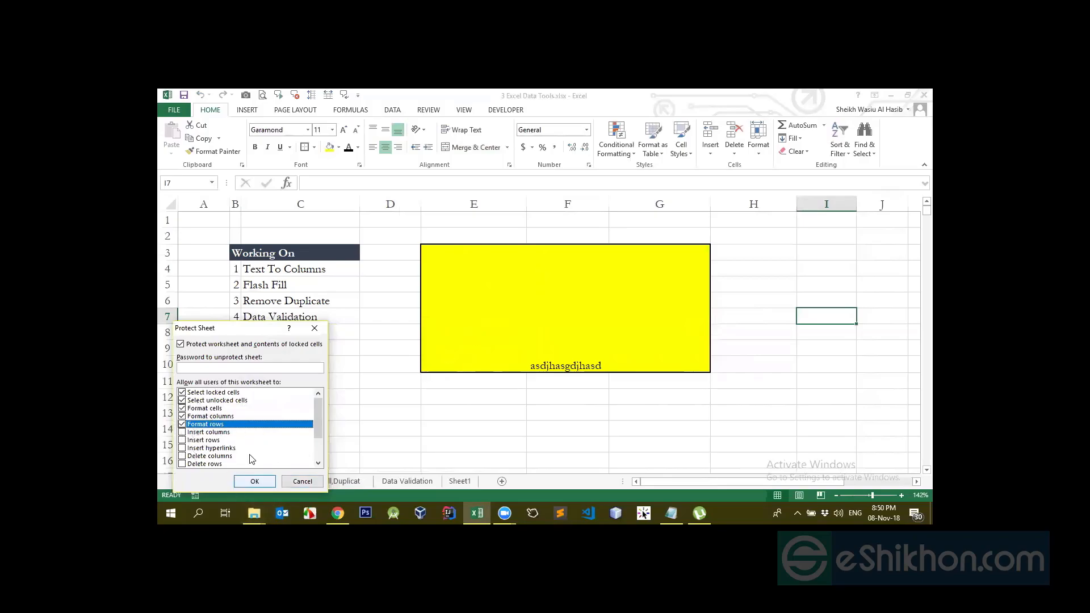
pyautogui.moveTo(321, 422)
pyautogui.mouseDown()
pyautogui.moveTo(320, 450)
pyautogui.moveTo(309, 418)
pyautogui.mouseUp()
pyautogui.click(304, 481)
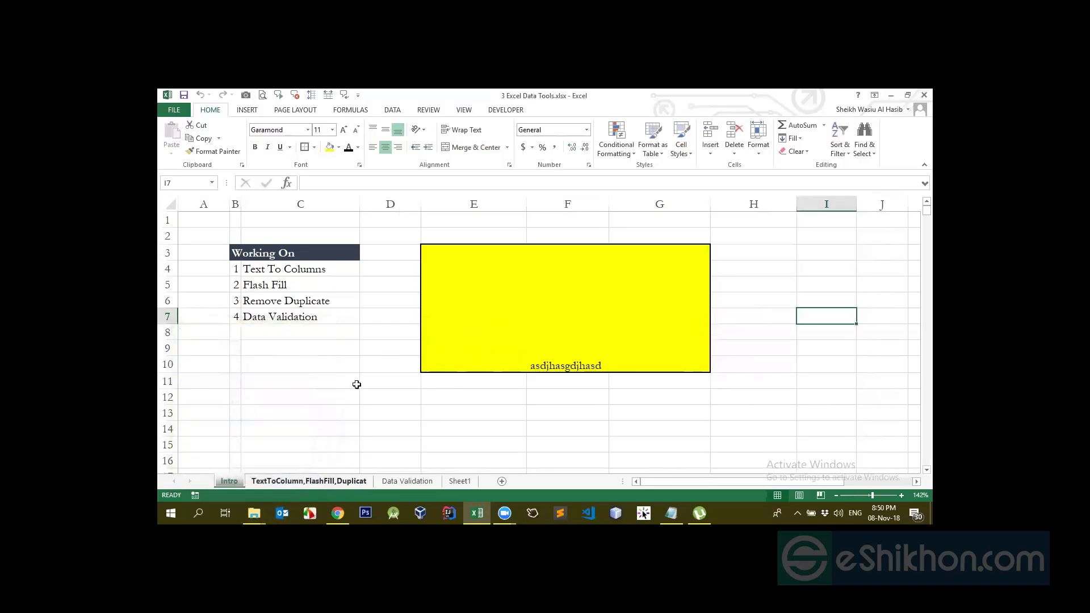
pyautogui.click(491, 349)
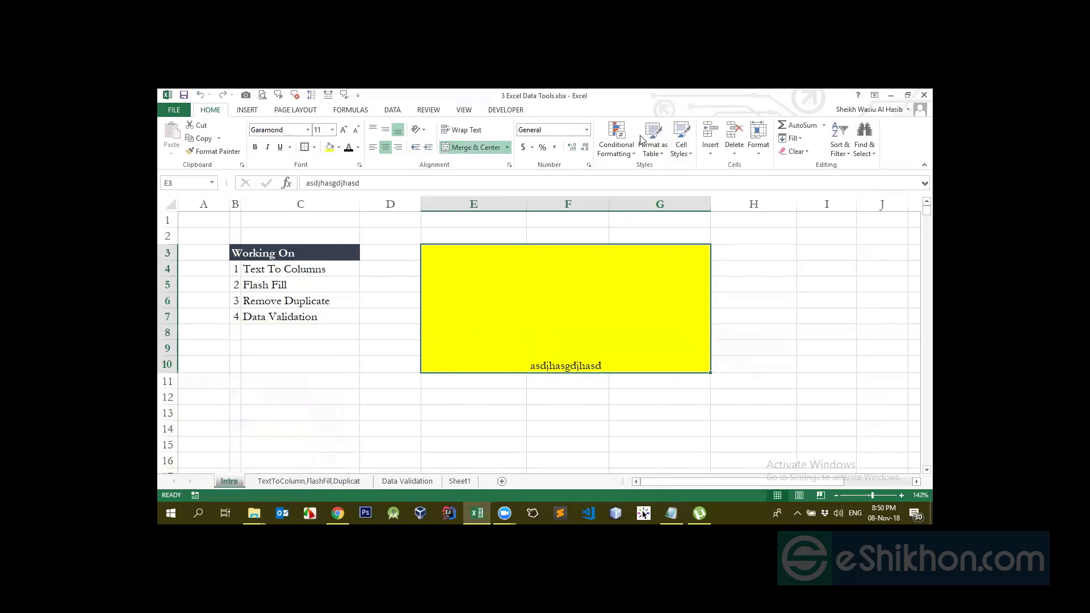
pyautogui.click(505, 513)
pyautogui.click(553, 472)
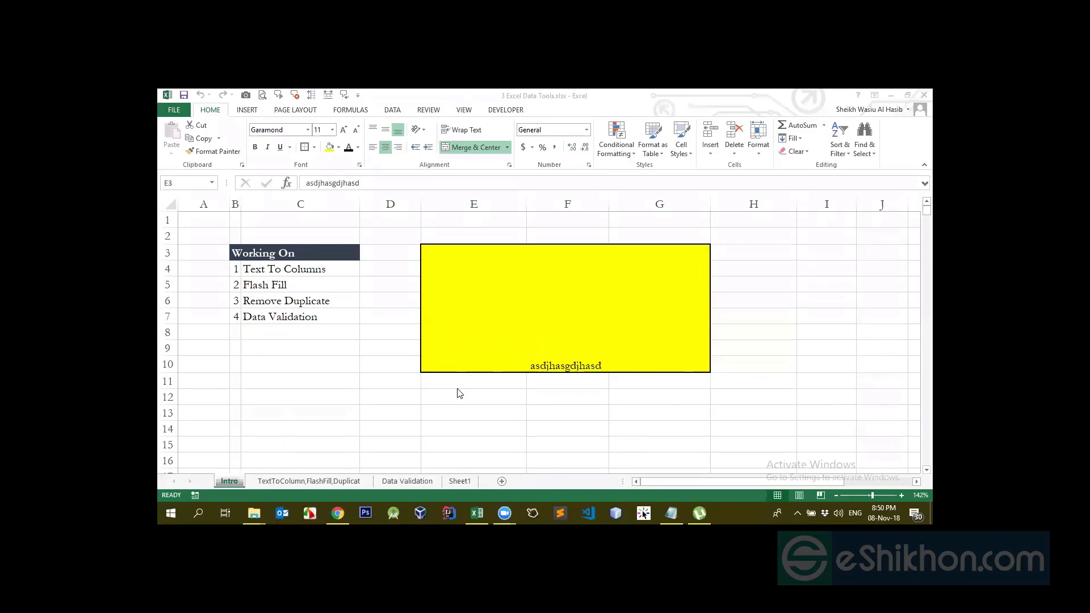